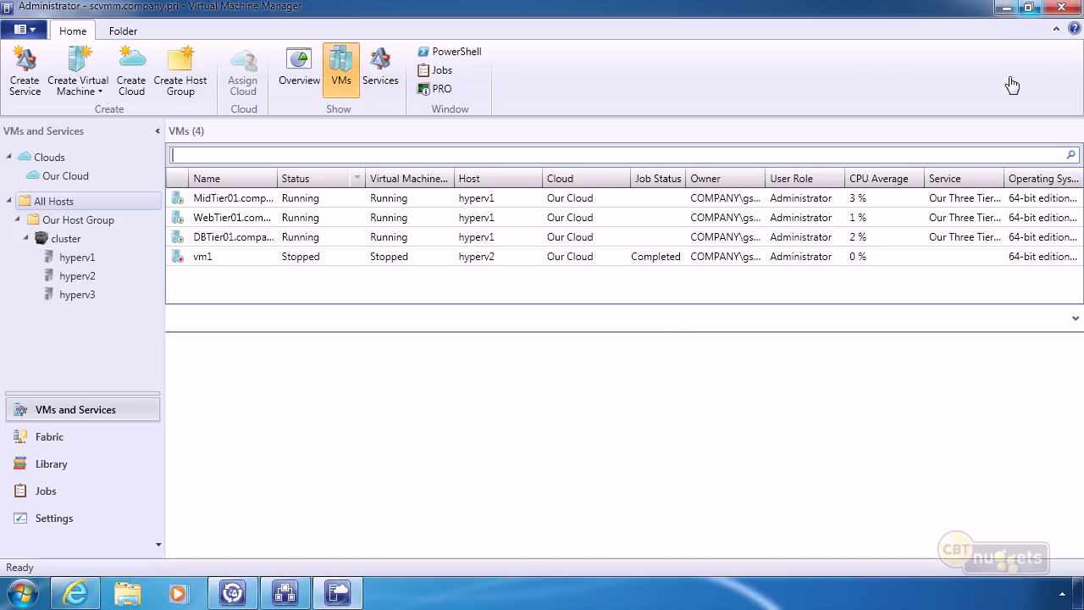
Minimize Virtual Machine Manager and Service Manager Console, then restore the Orchestrator Runbook Designer.
{"action": "left_click", "coordinate": [1006, 8]}
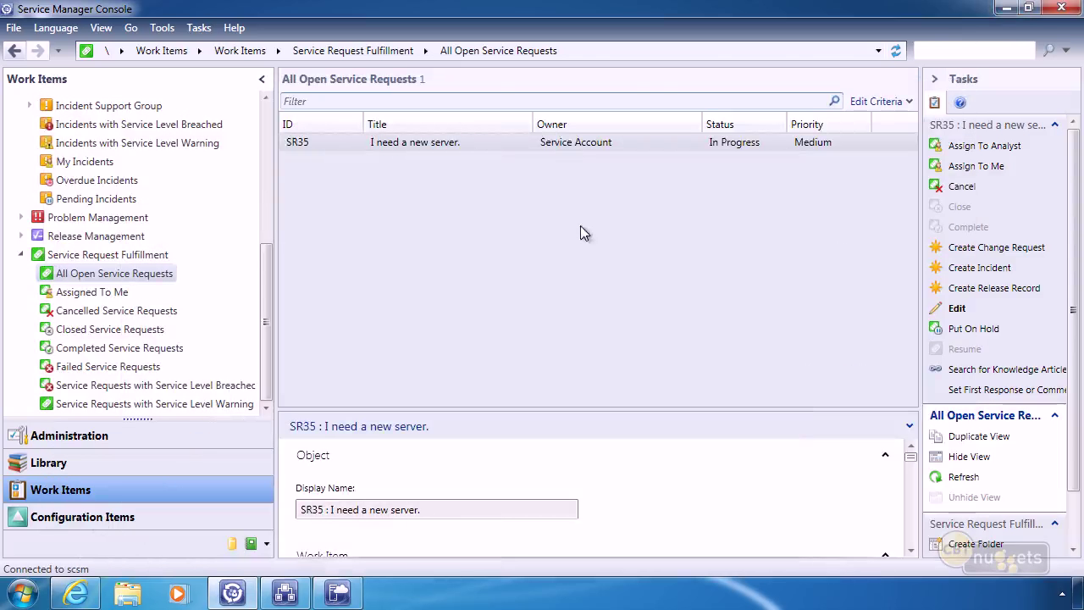
{"action": "left_click", "coordinate": [1005, 10]}
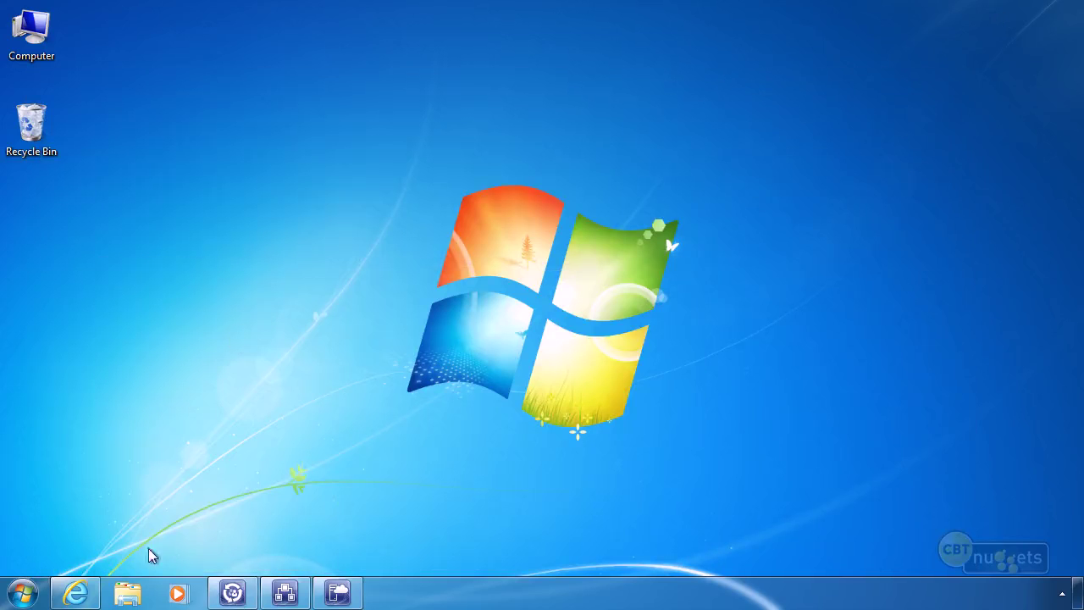
{"action": "mouse_move", "coordinate": [289, 596]}
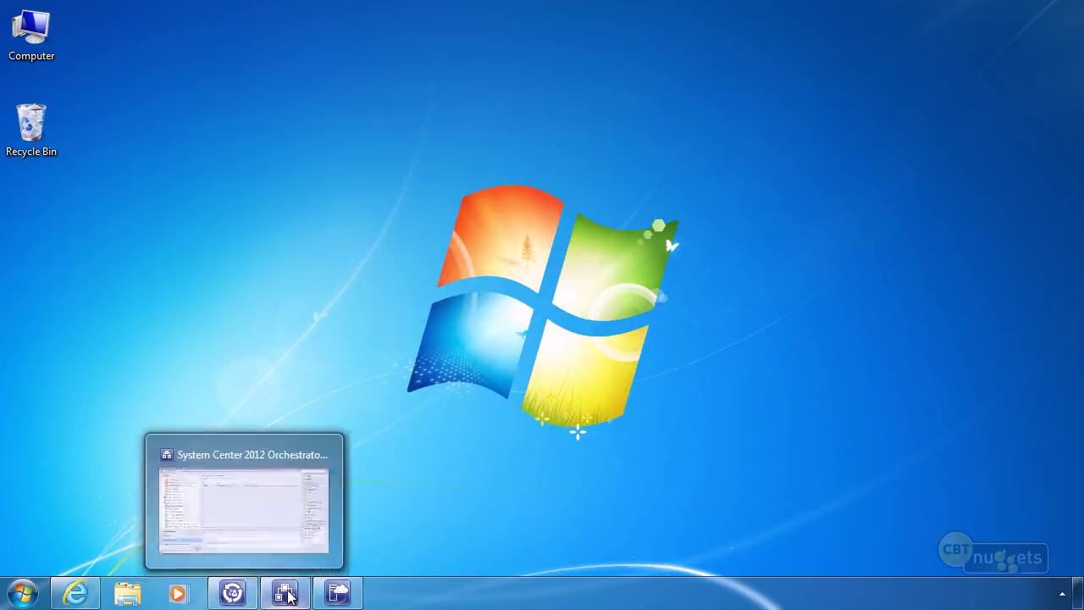
{"action": "left_click", "coordinate": [244, 508]}
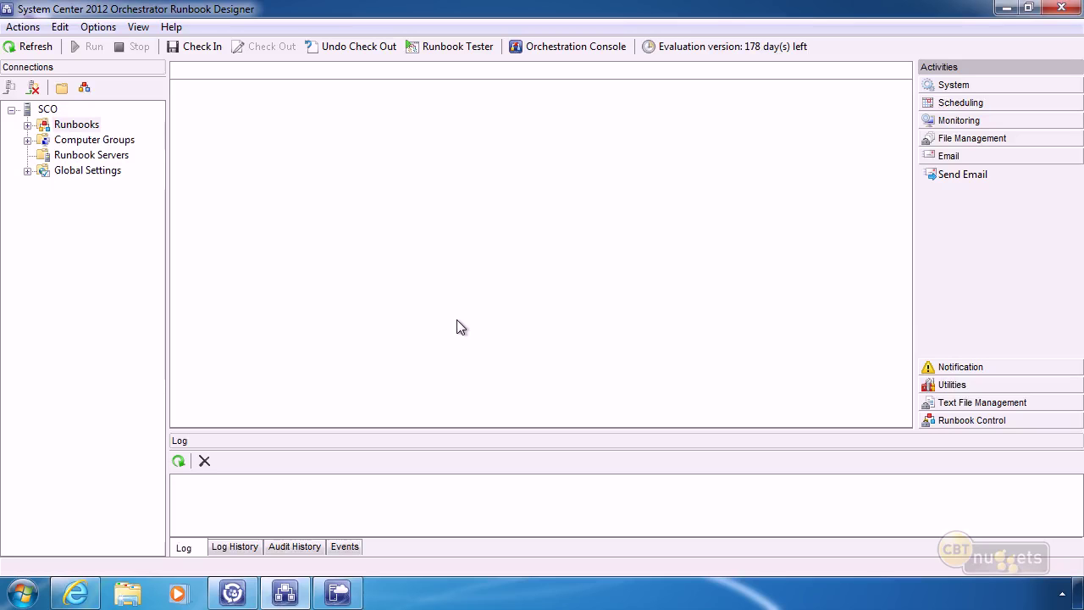
Expand the System, Scheduling, Monitoring, File Management and Utilities activity categories in turn.
{"action": "left_click", "coordinate": [957, 86]}
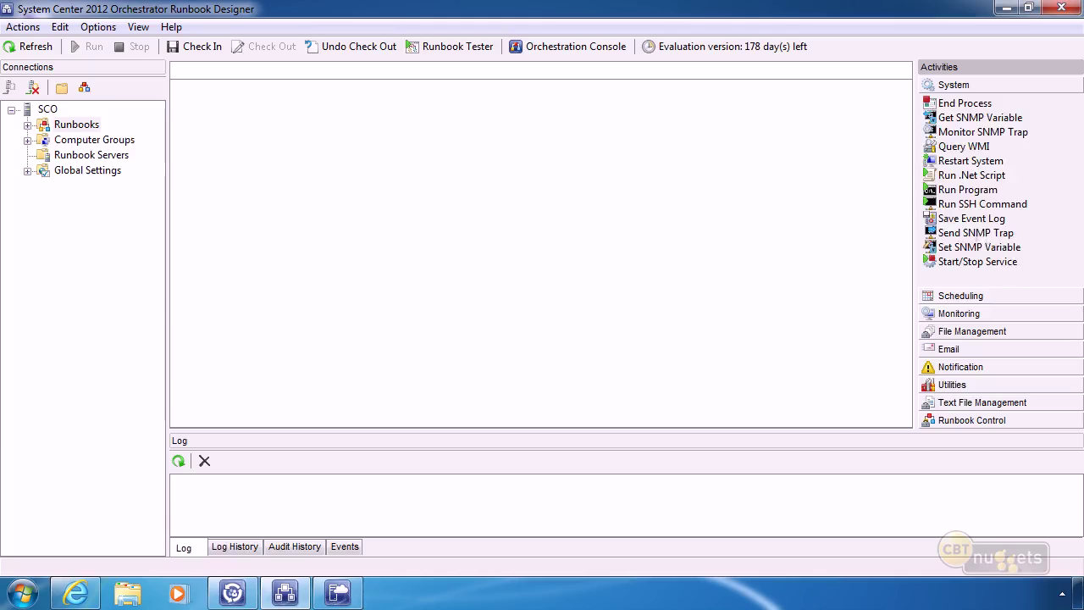
{"action": "left_click", "coordinate": [959, 295]}
{"action": "left_click", "coordinate": [958, 314]}
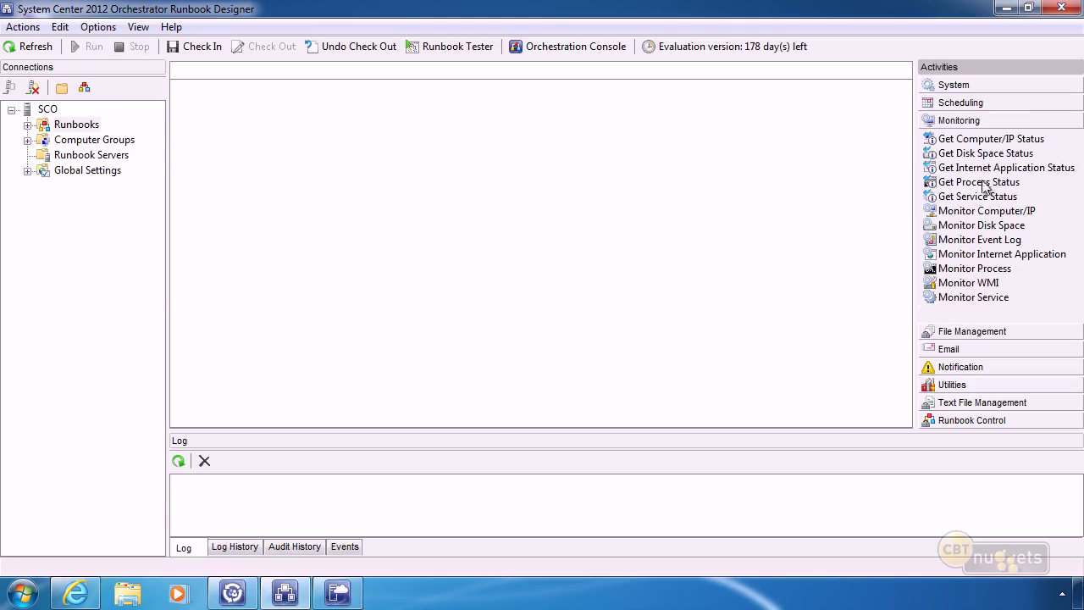
{"action": "left_click", "coordinate": [971, 332]}
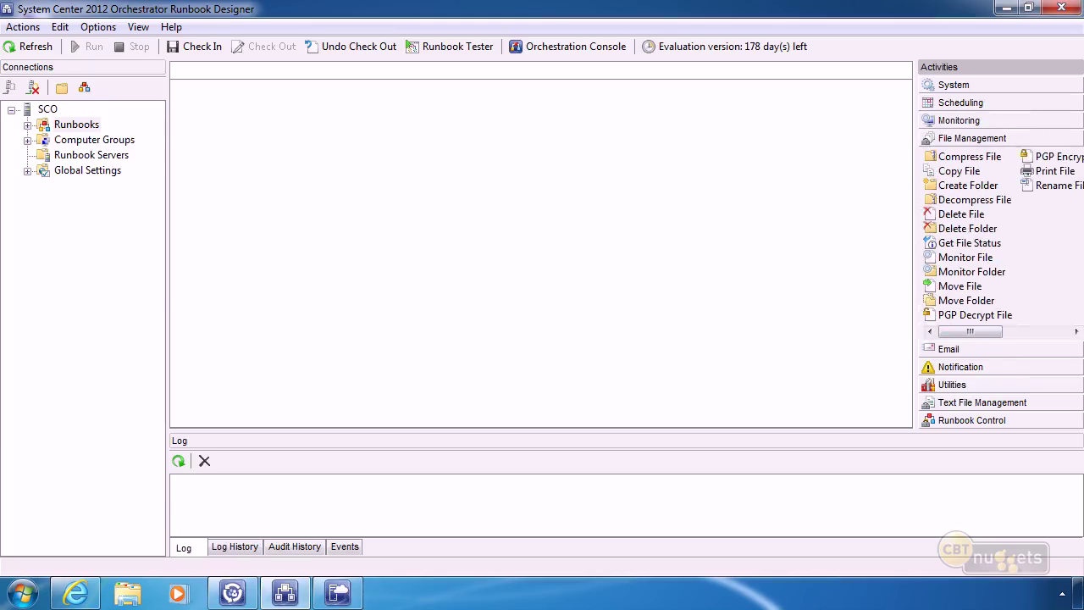
{"action": "left_click", "coordinate": [952, 384]}
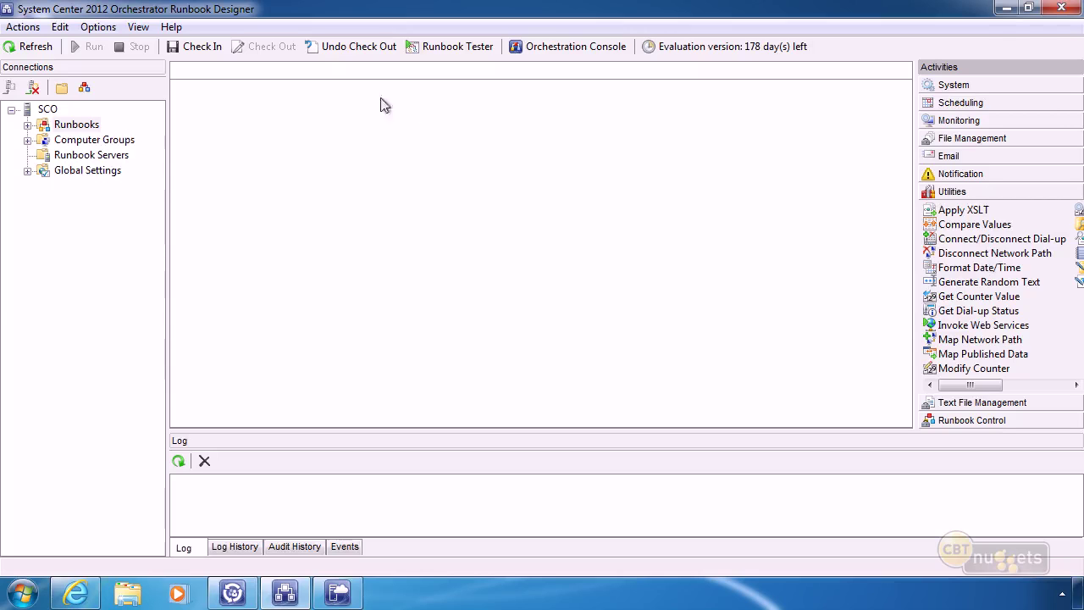
Create a new runbook under the Runbooks folder.
{"action": "left_click", "coordinate": [90, 131]}
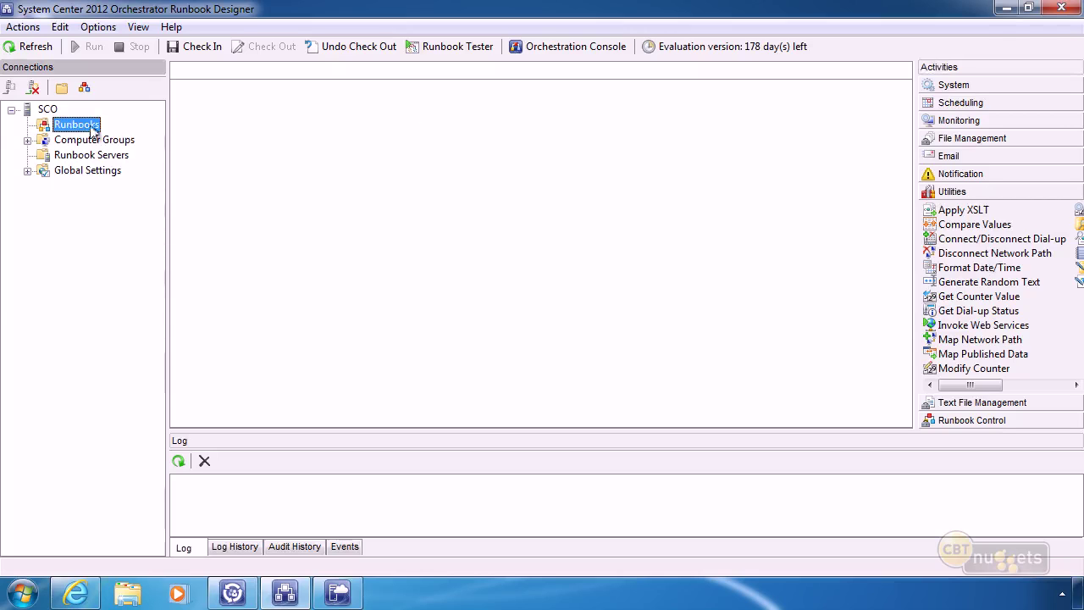
{"action": "right_click", "coordinate": [74, 124]}
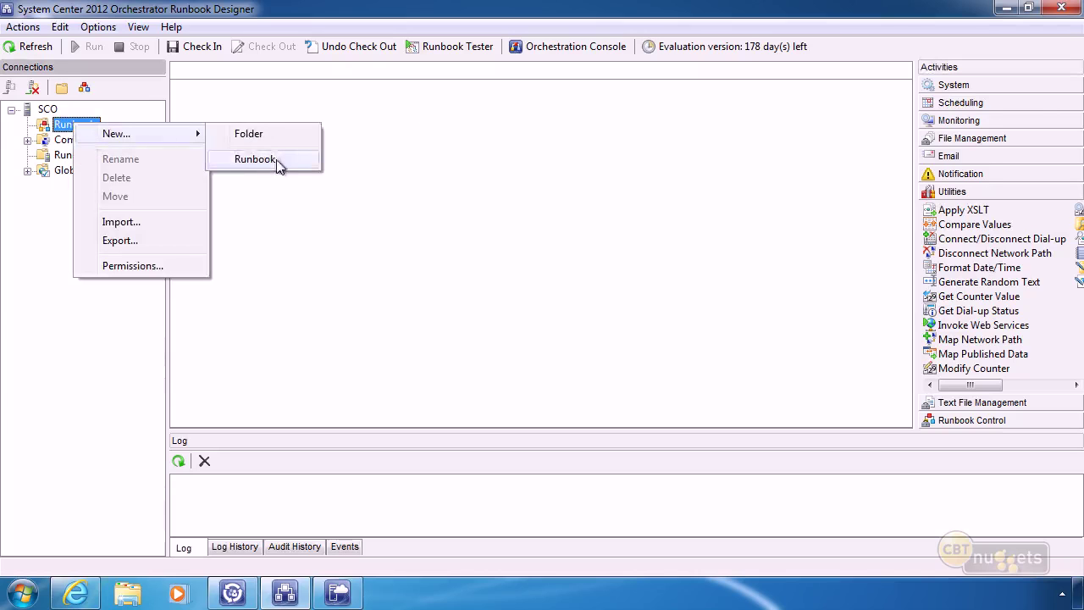
{"action": "left_click", "coordinate": [276, 162]}
Check out the new runbook and rename it 'Our Fake Runbook'.
{"action": "right_click", "coordinate": [211, 74]}
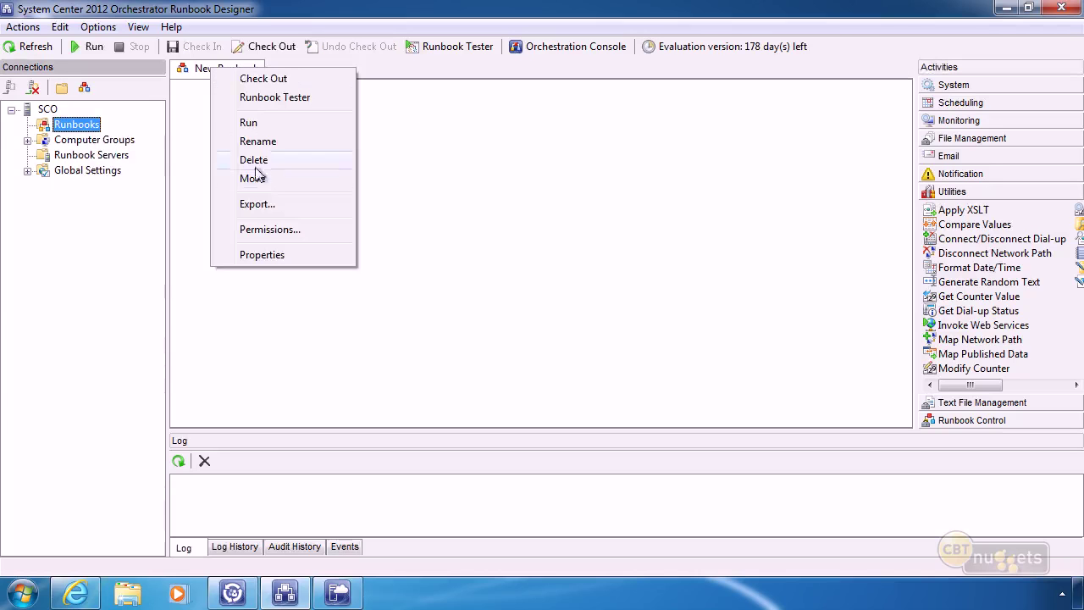
{"action": "left_click", "coordinate": [275, 142]}
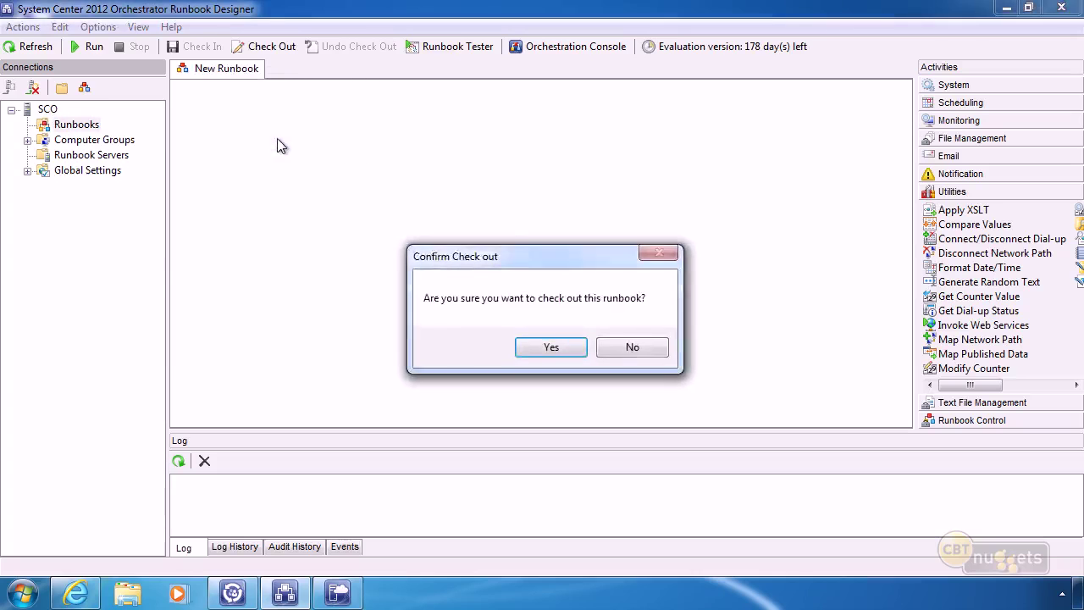
{"action": "key", "text": "Return"}
{"action": "type", "text": "Our Ru"}
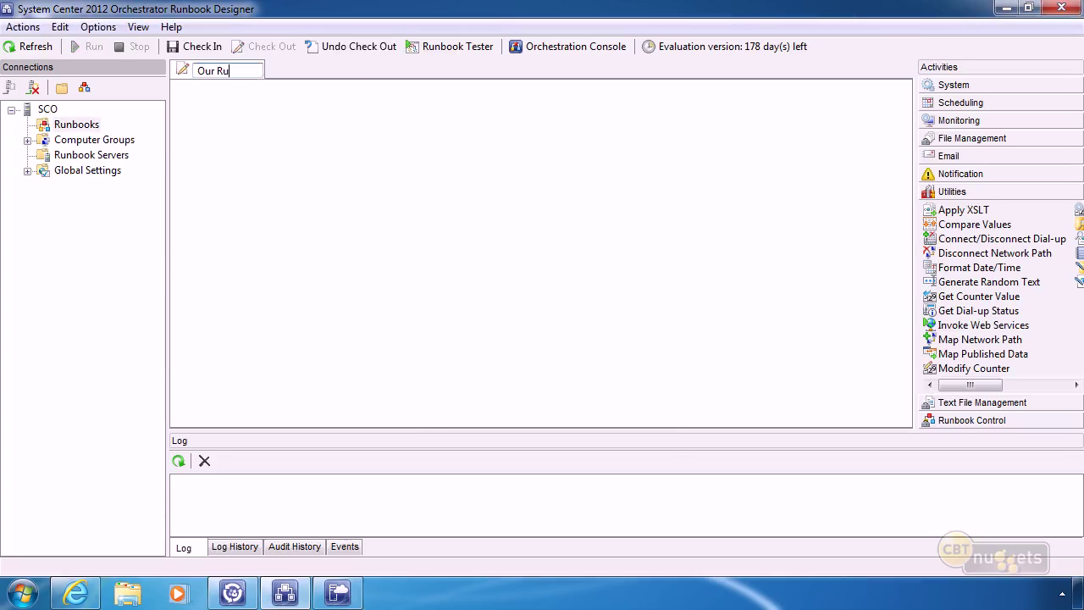
{"action": "type", "text": "nbookFake Runb"}
{"action": "left_click", "coordinate": [279, 146]}
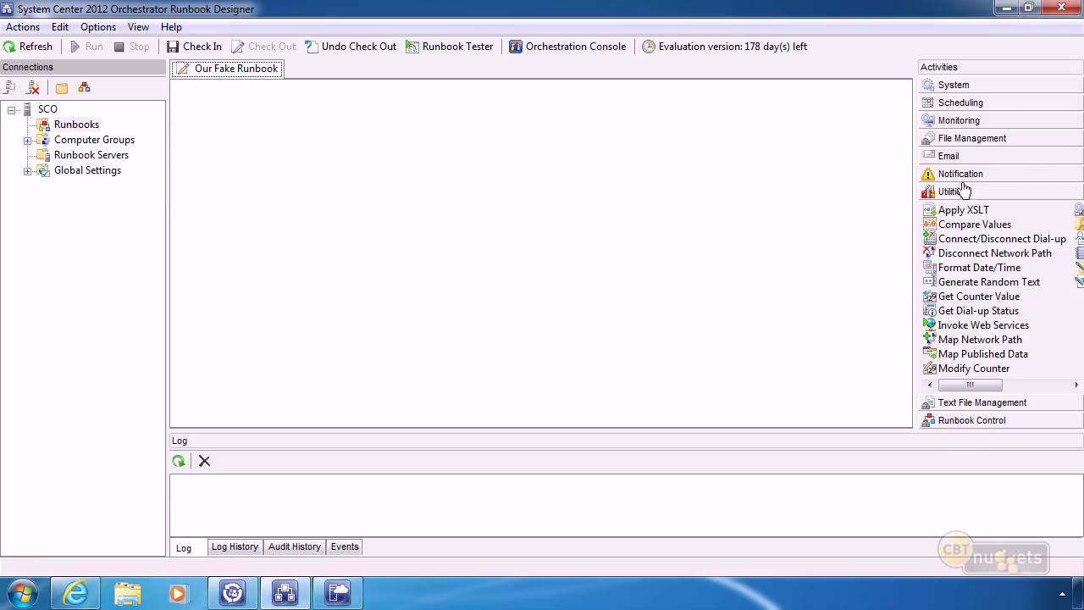
Add the Get Computer/IP Status activity from Monitoring to the runbook canvas.
{"action": "left_click", "coordinate": [957, 67]}
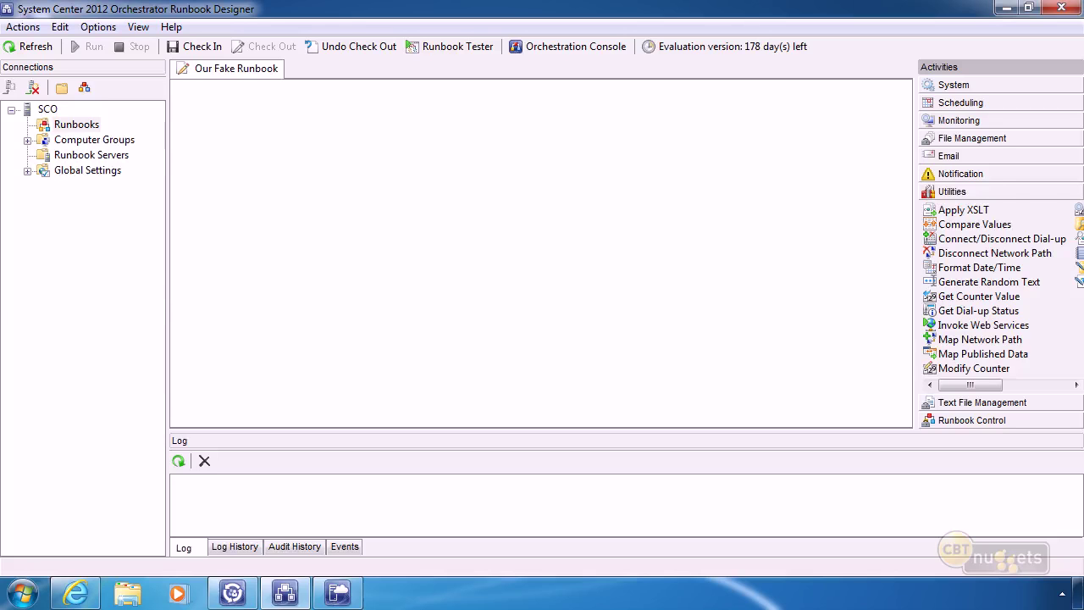
{"action": "left_click", "coordinate": [956, 120]}
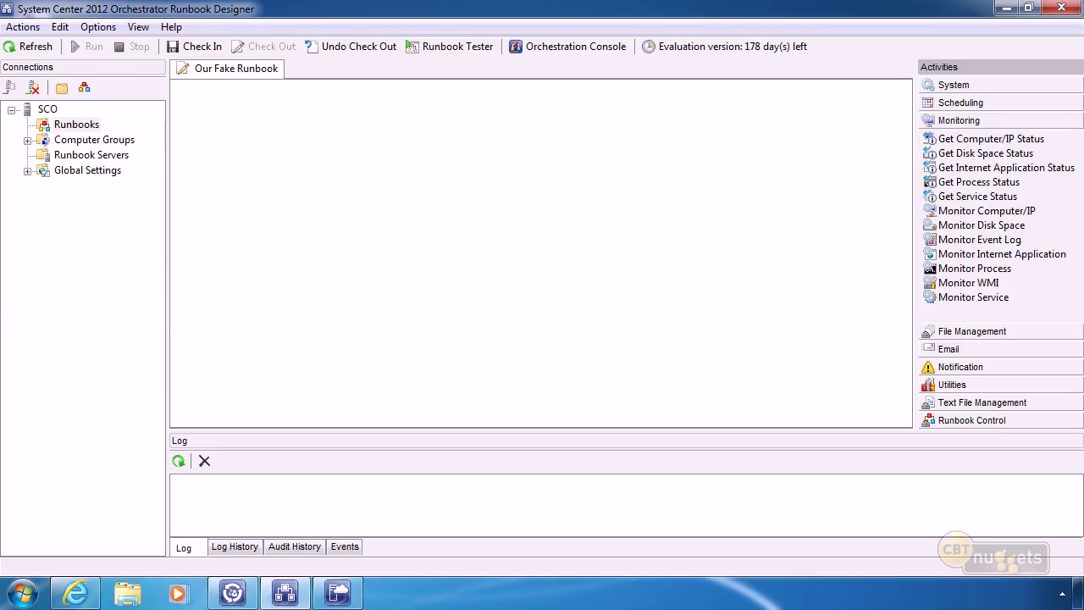
{"action": "left_click_drag", "start_coordinate": [977, 140], "coordinate": [320, 228]}
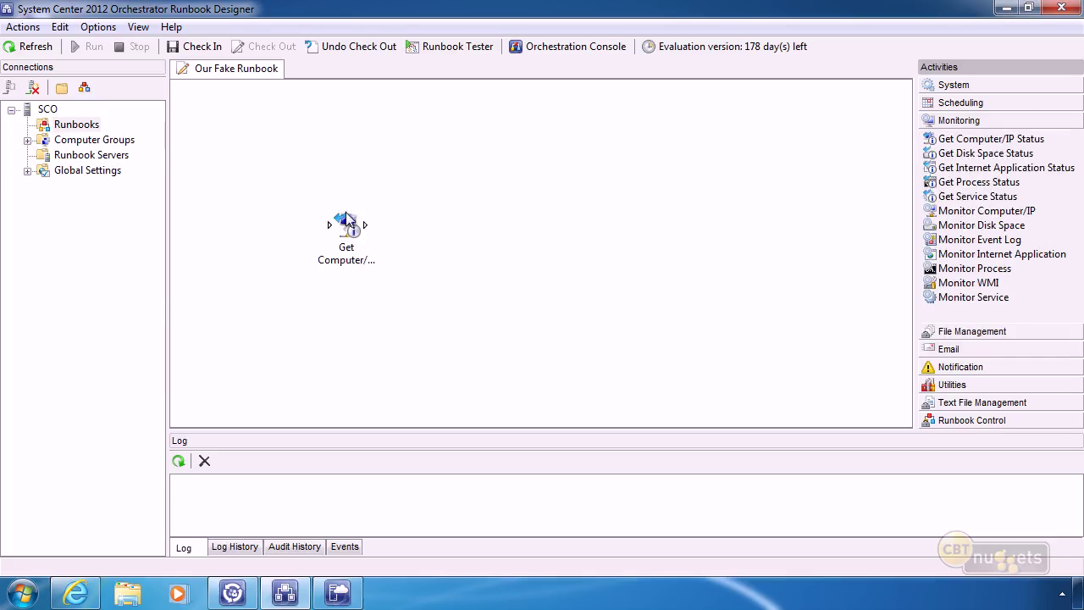
{"action": "left_click", "coordinate": [354, 225]}
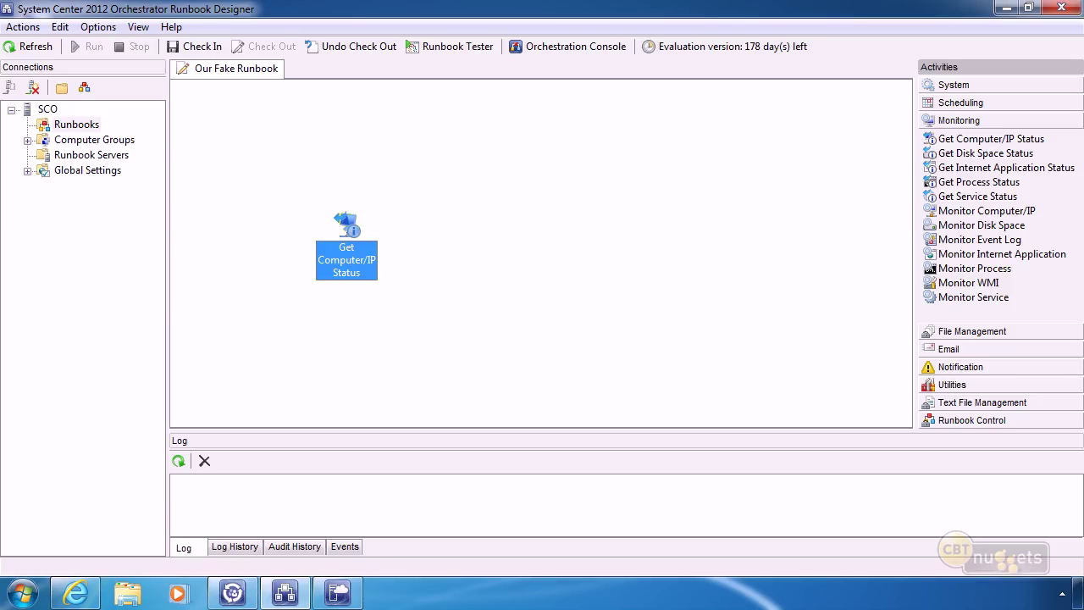
Find Map Network Path under Utilities and place it right of Get Computer/IP Status.
{"action": "left_click", "coordinate": [953, 84]}
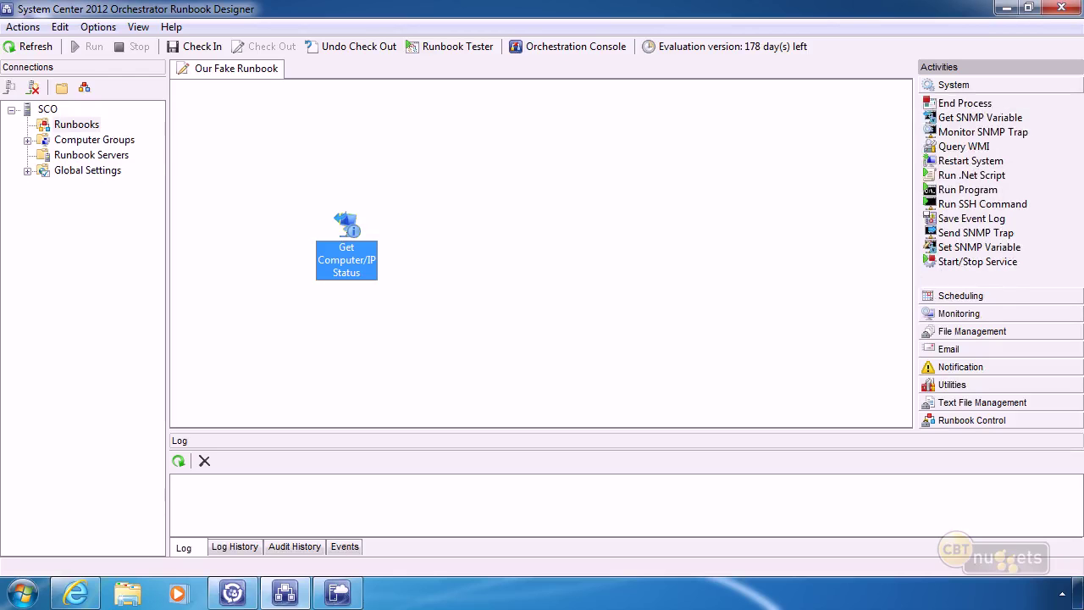
{"action": "left_click", "coordinate": [953, 385]}
{"action": "left_click_drag", "start_coordinate": [969, 386], "coordinate": [940, 397]}
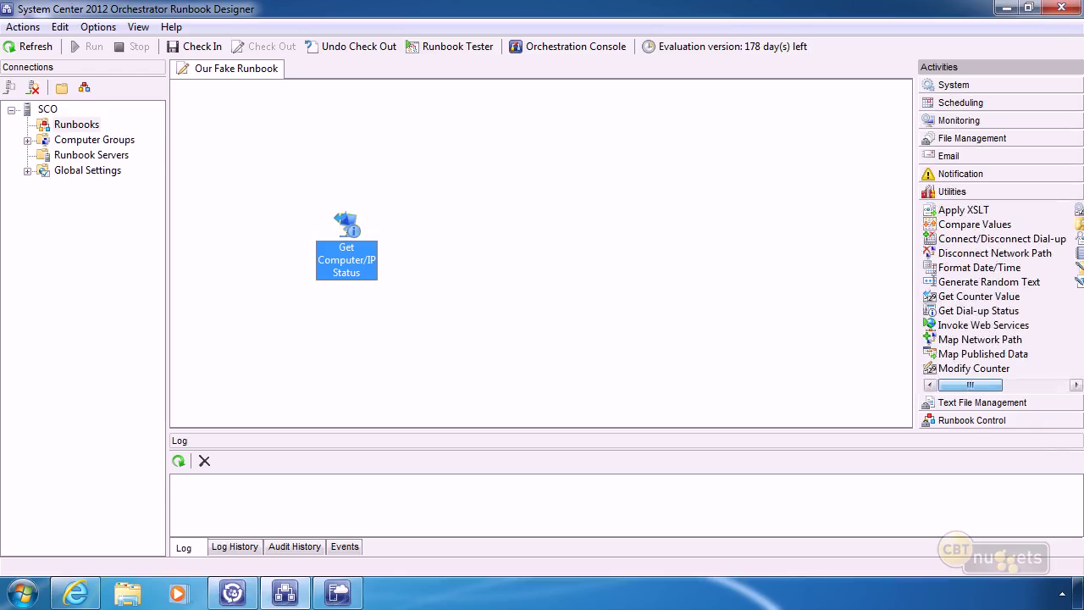
{"action": "left_click", "coordinate": [965, 138]}
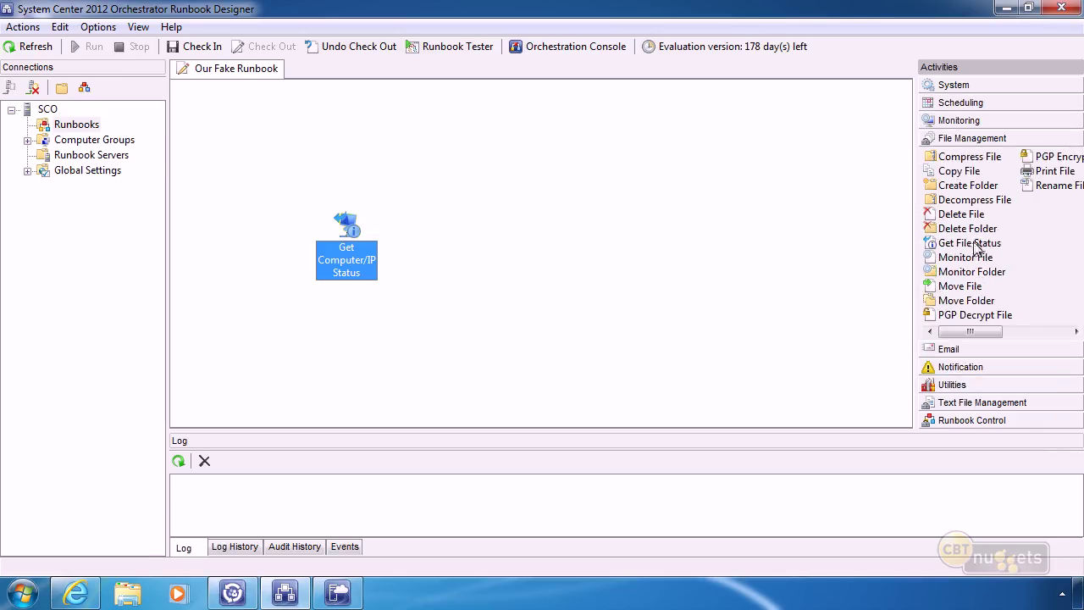
{"action": "left_click", "coordinate": [966, 420]}
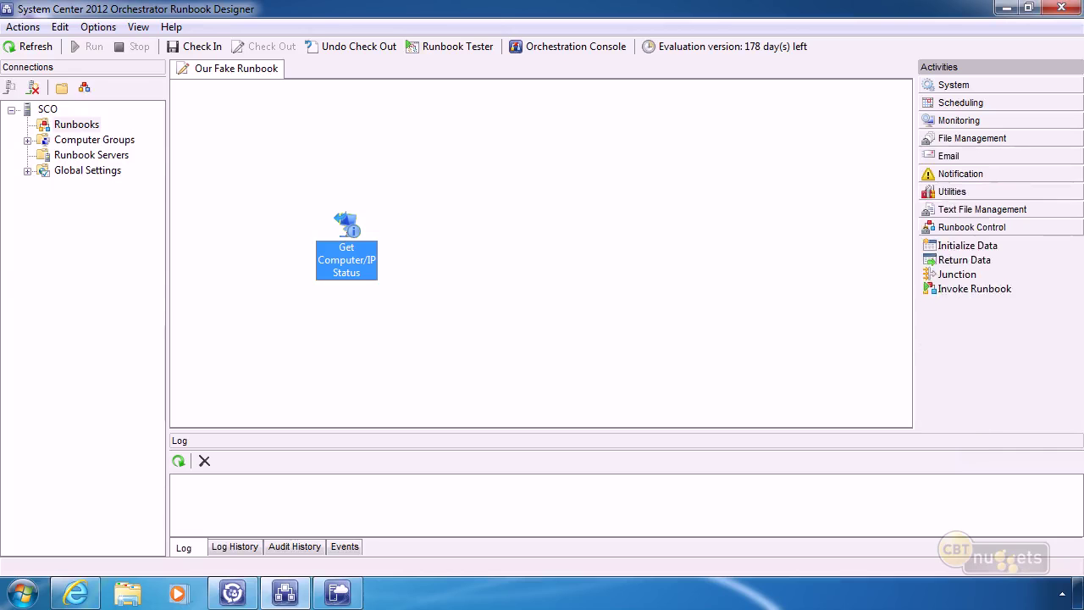
{"action": "left_click", "coordinate": [948, 210]}
{"action": "left_click", "coordinate": [948, 193]}
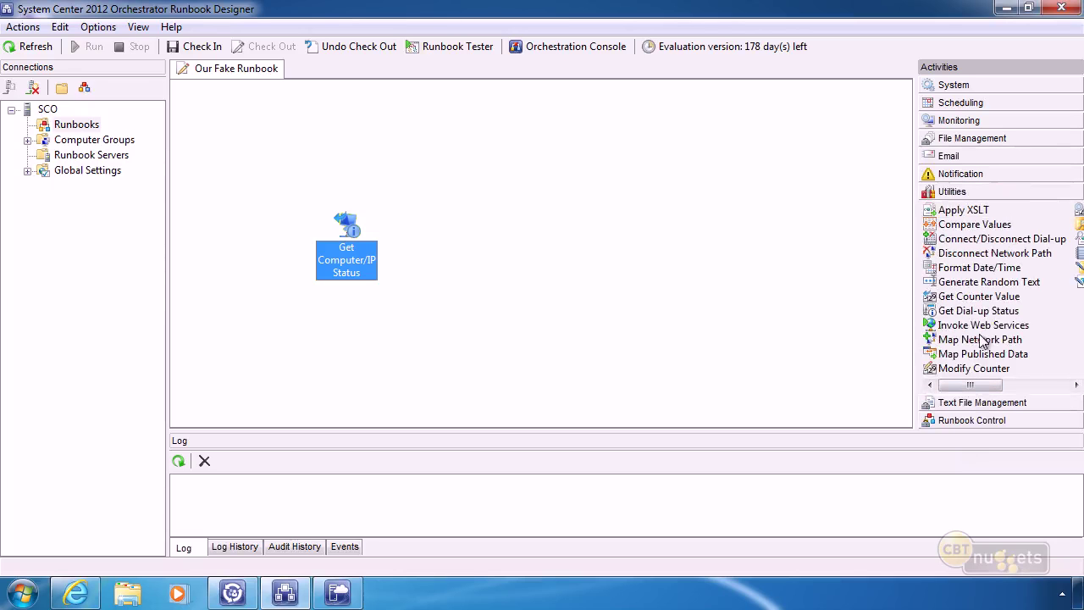
{"action": "left_click_drag", "start_coordinate": [979, 339], "coordinate": [415, 230]}
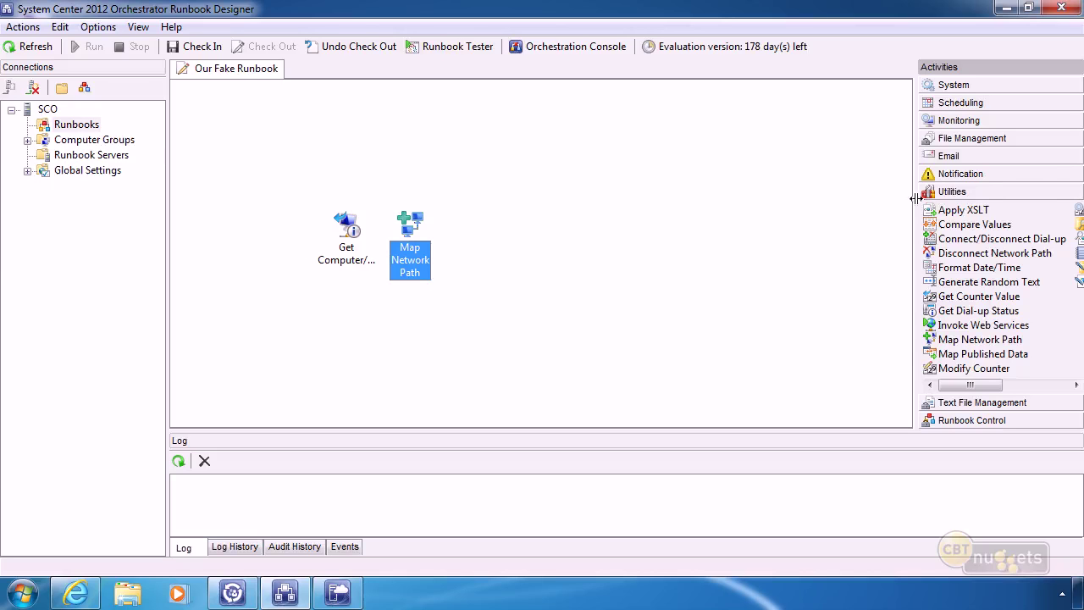
Add Copy File, Append Line and Send Email in a row after Map Network Path.
{"action": "left_click", "coordinate": [969, 138]}
{"action": "left_click_drag", "start_coordinate": [791, 216], "coordinate": [470, 235]}
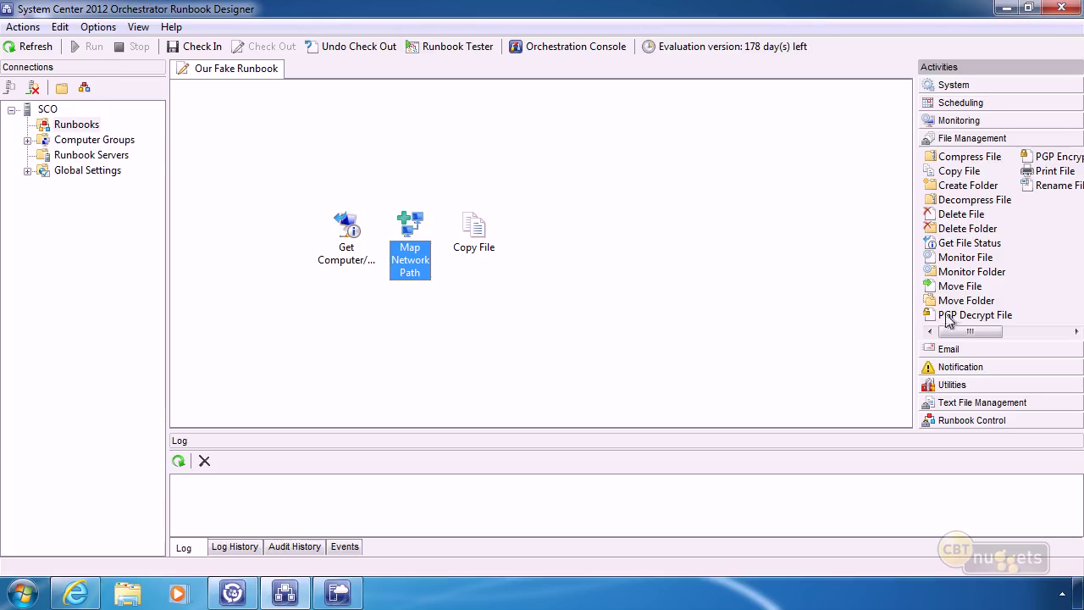
{"action": "left_click", "coordinate": [962, 365]}
{"action": "left_click", "coordinate": [956, 385]}
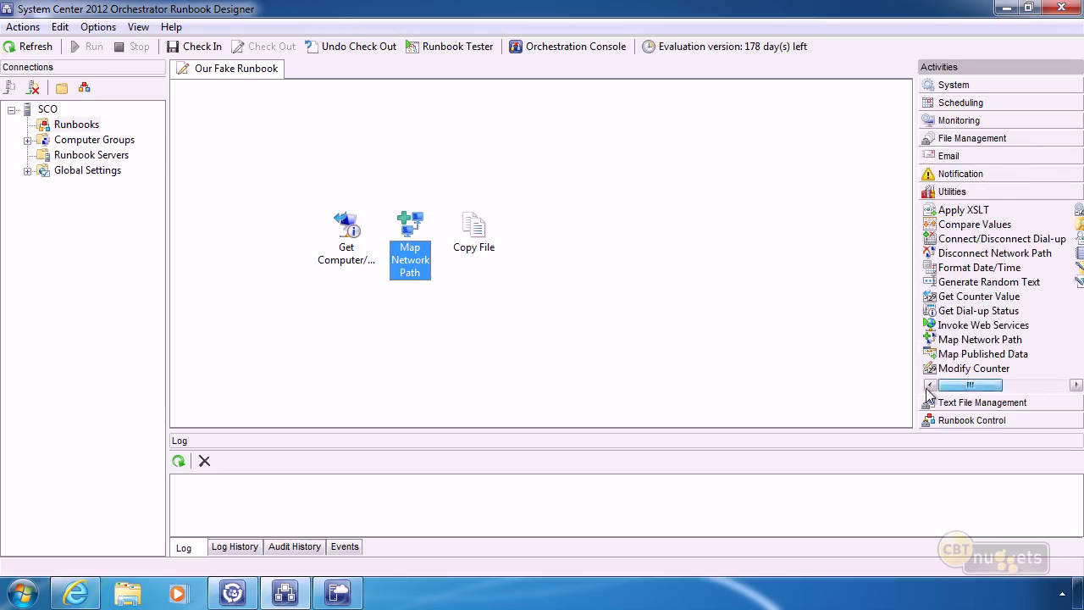
{"action": "left_click", "coordinate": [960, 139]}
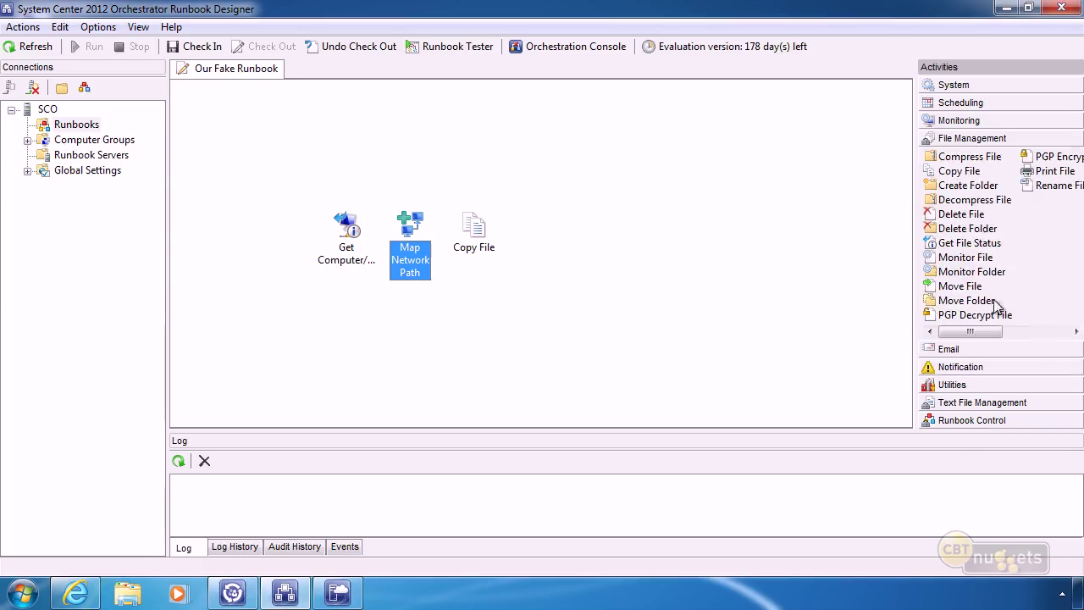
{"action": "left_click", "coordinate": [961, 420]}
{"action": "left_click", "coordinate": [973, 209]}
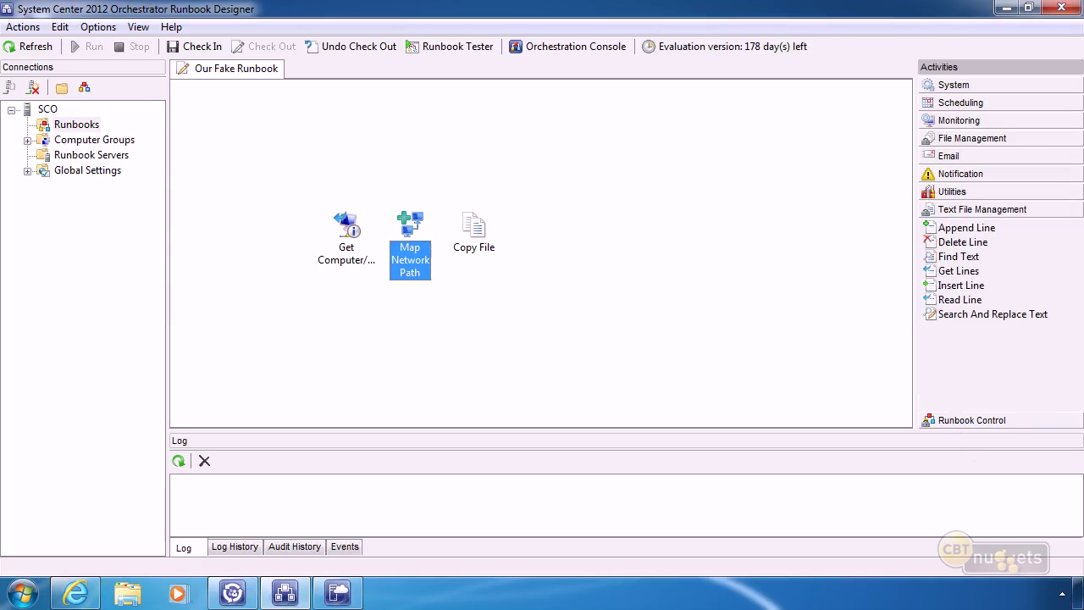
{"action": "left_click_drag", "start_coordinate": [940, 228], "coordinate": [534, 233]}
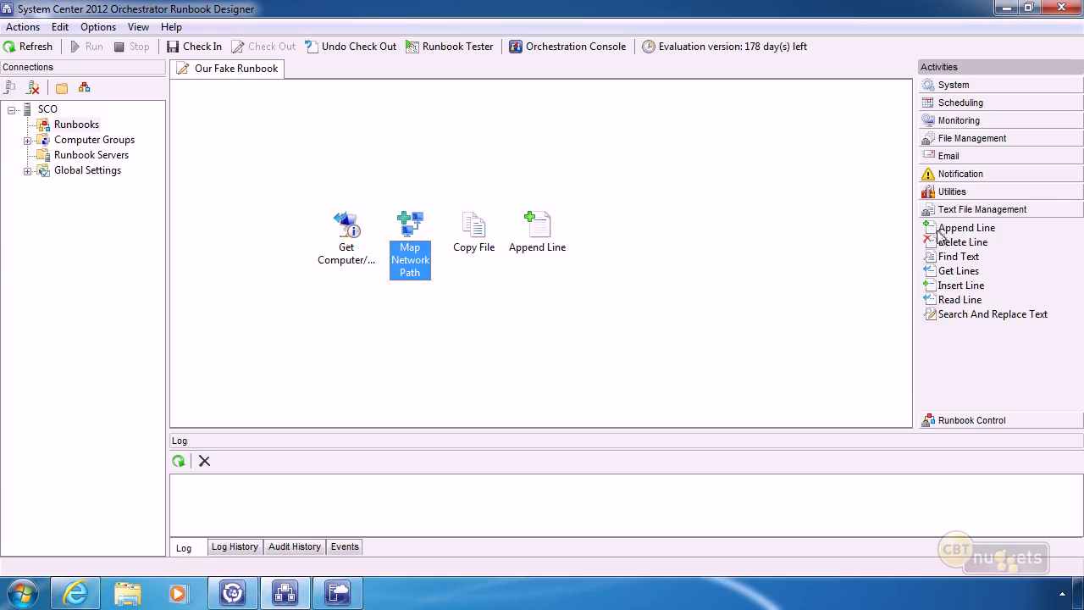
{"action": "left_click", "coordinate": [948, 157]}
{"action": "left_click_drag", "start_coordinate": [950, 178], "coordinate": [596, 230]}
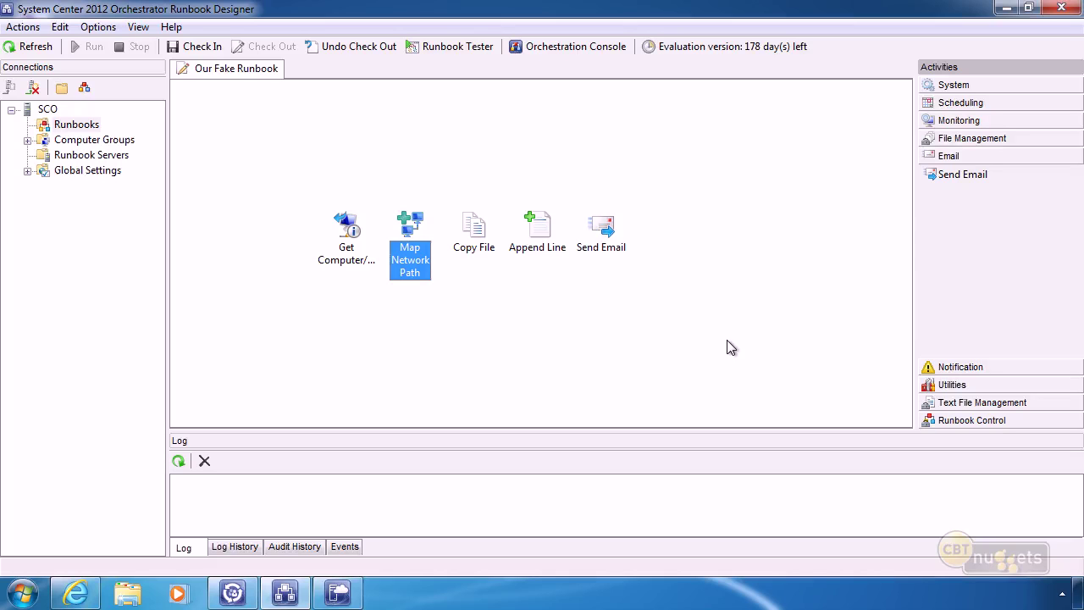
Link Get Computer/IP Status, Map Network Path, Copy File, Append Line and Send Email in sequence.
{"action": "left_click", "coordinate": [356, 230]}
{"action": "left_click_drag", "start_coordinate": [365, 225], "coordinate": [604, 231]}
{"action": "left_click", "coordinate": [429, 227]}
{"action": "left_click", "coordinate": [474, 225]}
{"action": "left_click", "coordinate": [537, 225]}
Inspect the first link's properties and cancel without changes.
{"action": "right_click", "coordinate": [379, 225]}
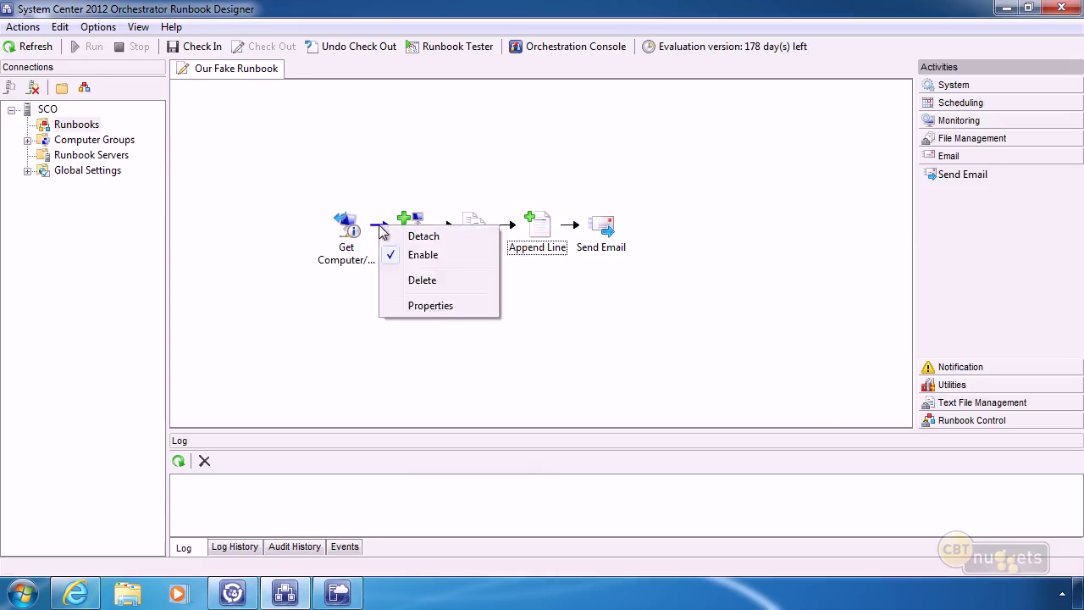
{"action": "left_click", "coordinate": [427, 306]}
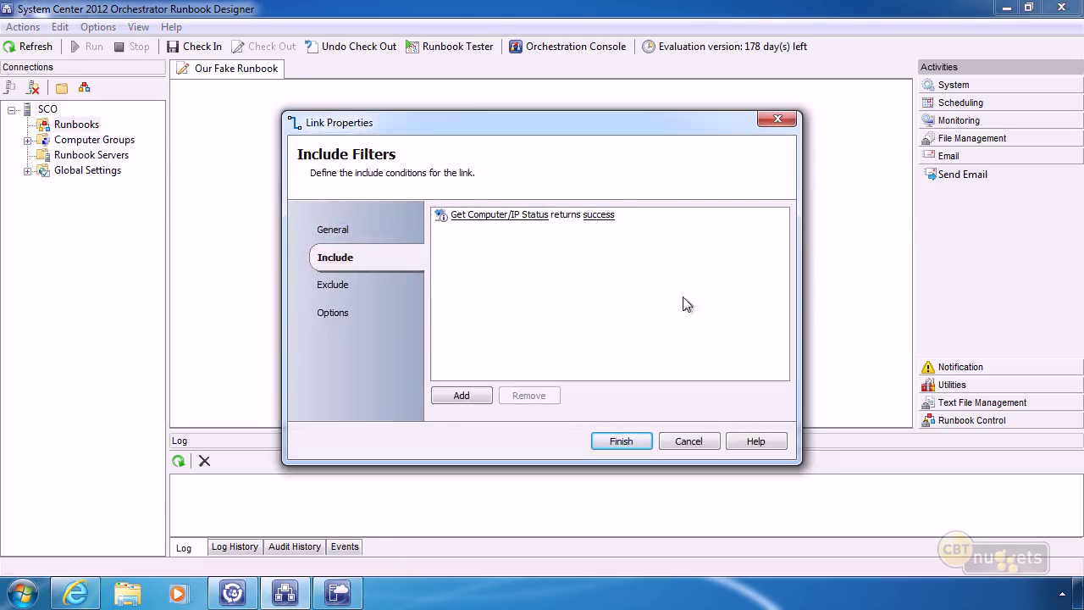
{"action": "left_click", "coordinate": [708, 436]}
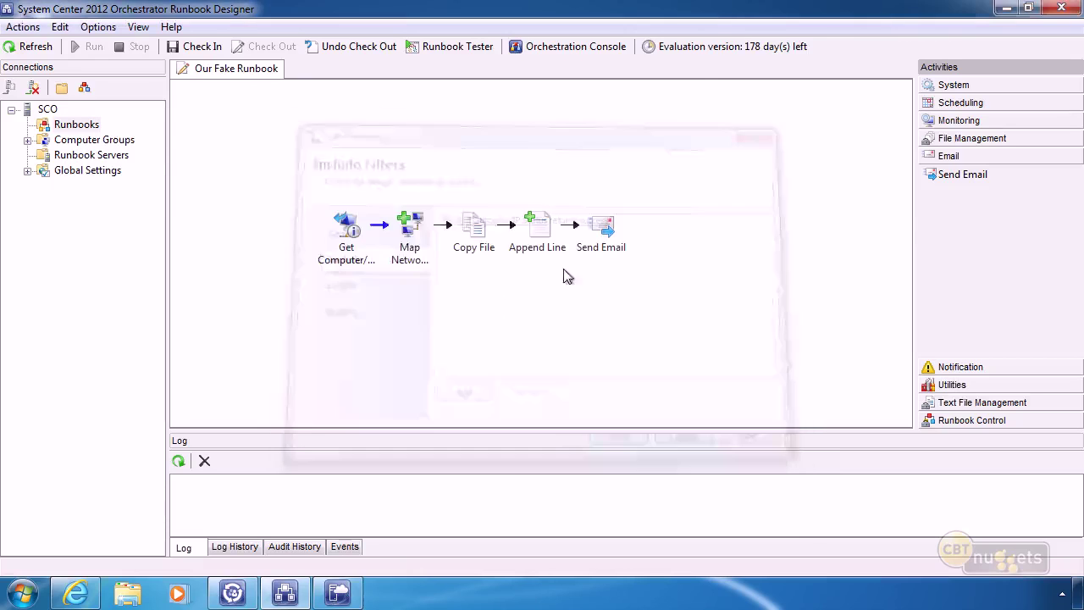
{"action": "left_click", "coordinate": [406, 227]}
{"action": "left_click", "coordinate": [341, 218]}
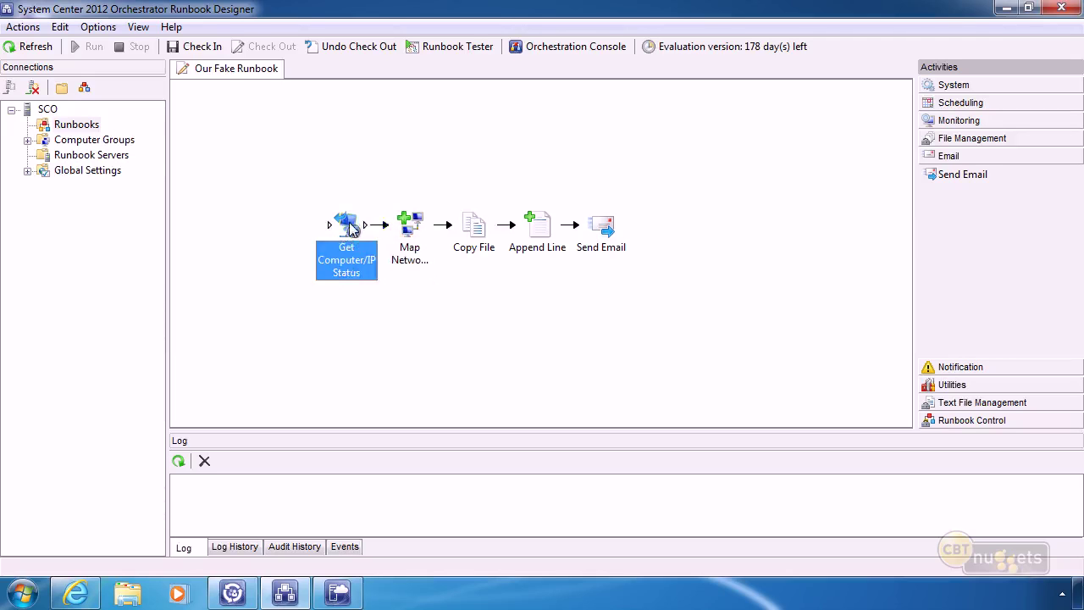
{"action": "right_click", "coordinate": [340, 218]}
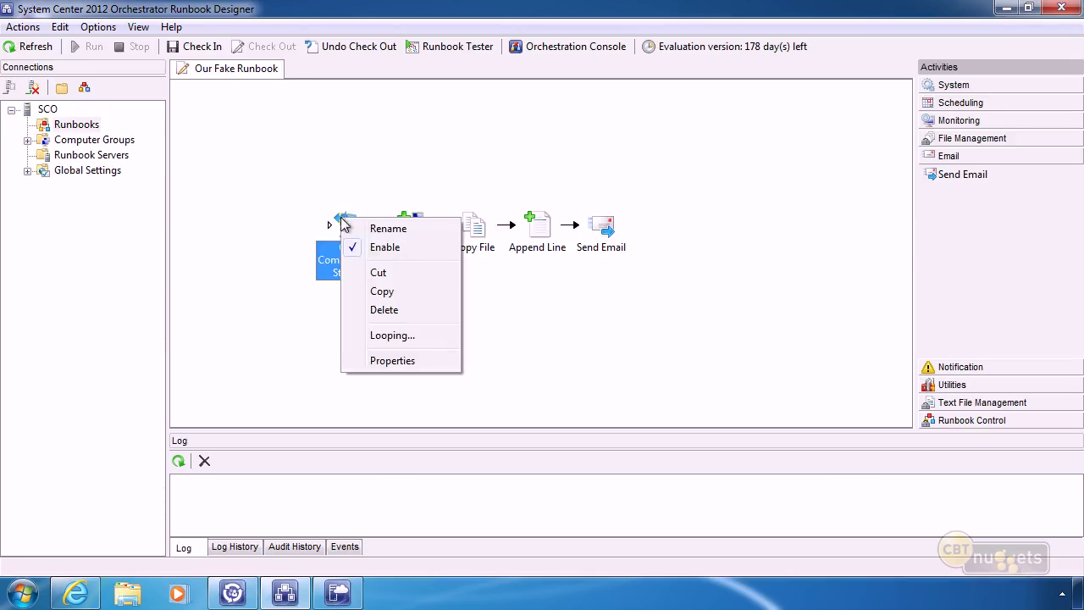
{"action": "left_click", "coordinate": [405, 364]}
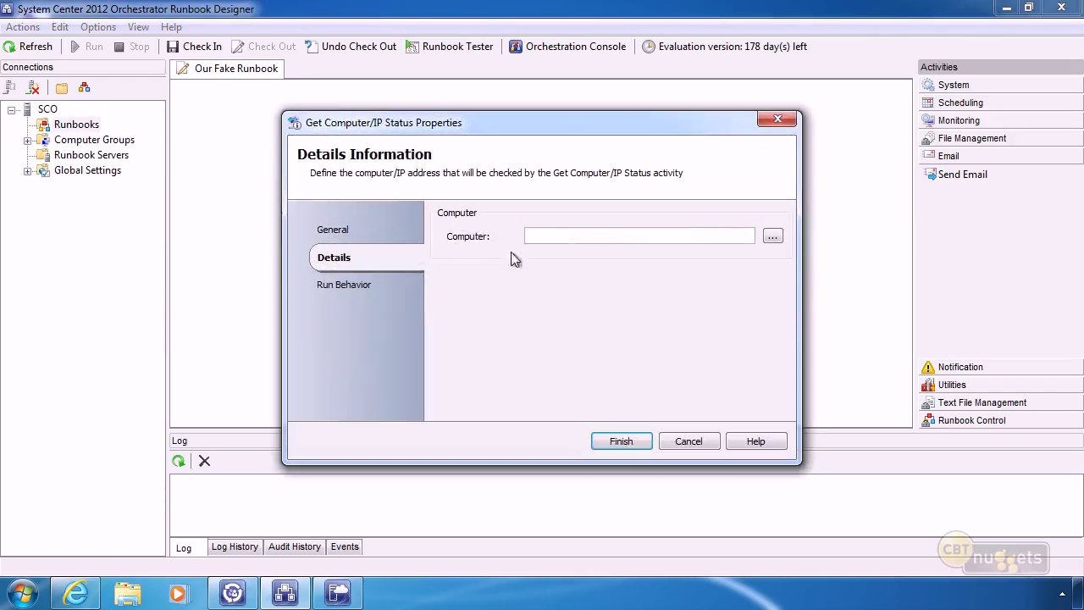
{"action": "left_click", "coordinate": [689, 441]}
{"action": "left_click", "coordinate": [410, 222]}
{"action": "right_click", "coordinate": [410, 222]}
{"action": "left_click", "coordinate": [448, 376]}
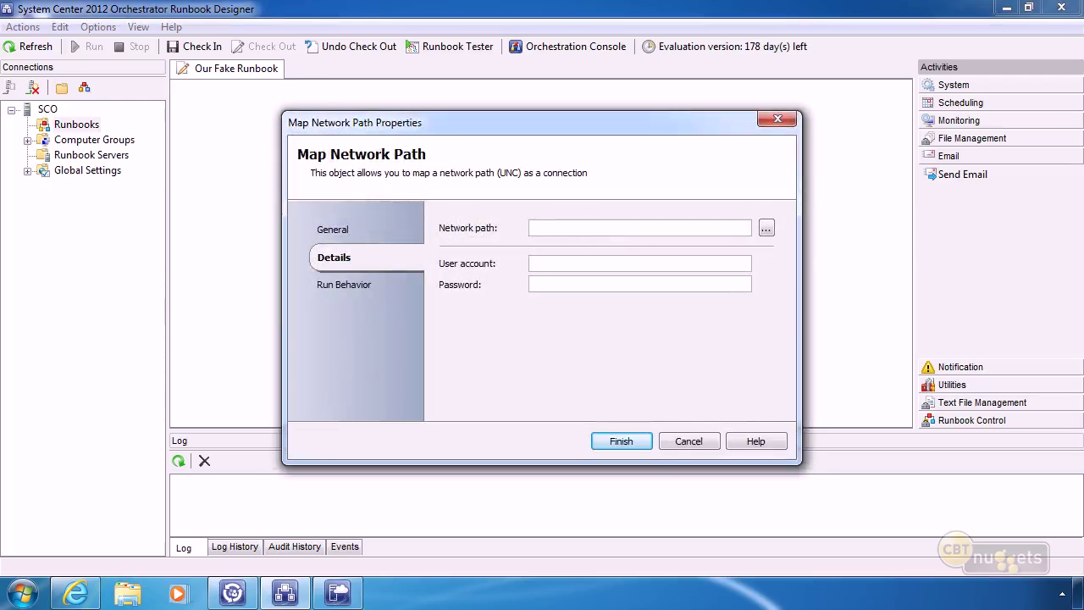
{"action": "left_click", "coordinate": [679, 444]}
{"action": "left_click", "coordinate": [470, 231]}
{"action": "right_click", "coordinate": [470, 232]}
{"action": "left_click", "coordinate": [512, 369]}
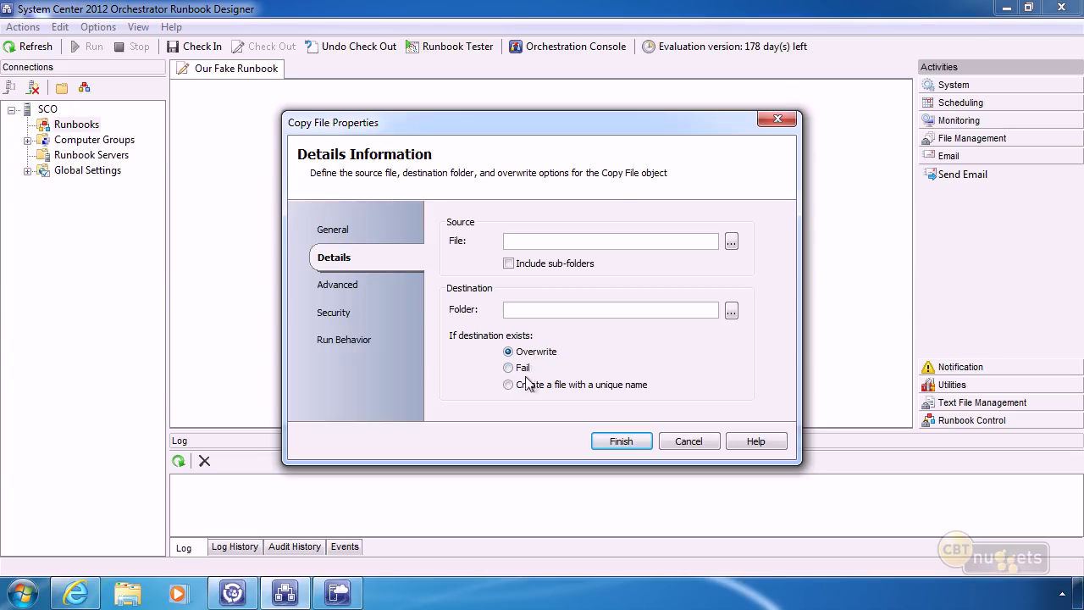
{"action": "left_click", "coordinate": [362, 284]}
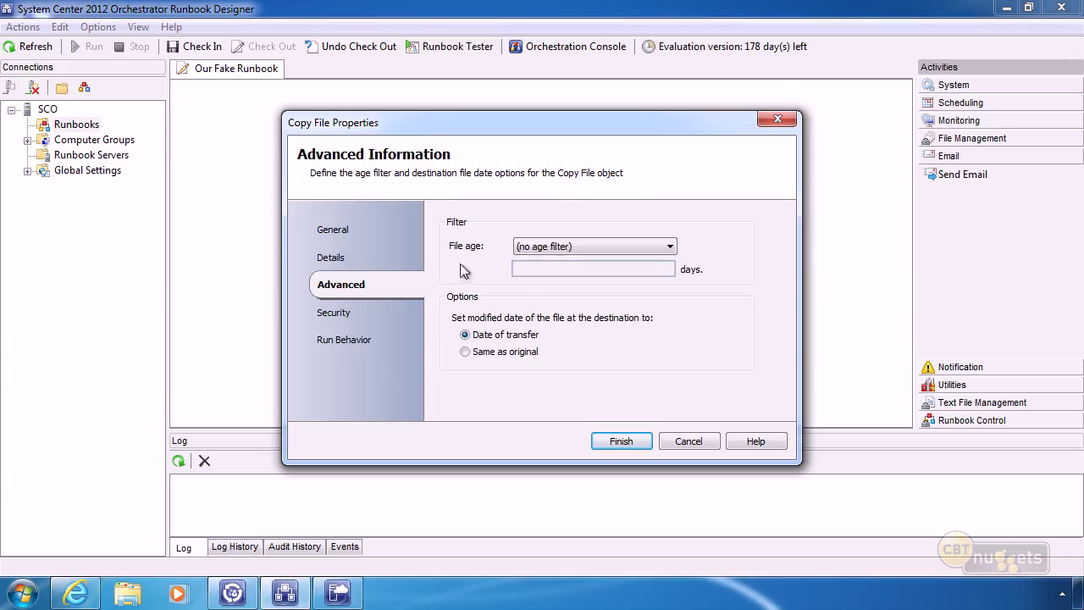
{"action": "left_click", "coordinate": [557, 245]}
{"action": "left_click", "coordinate": [557, 245]}
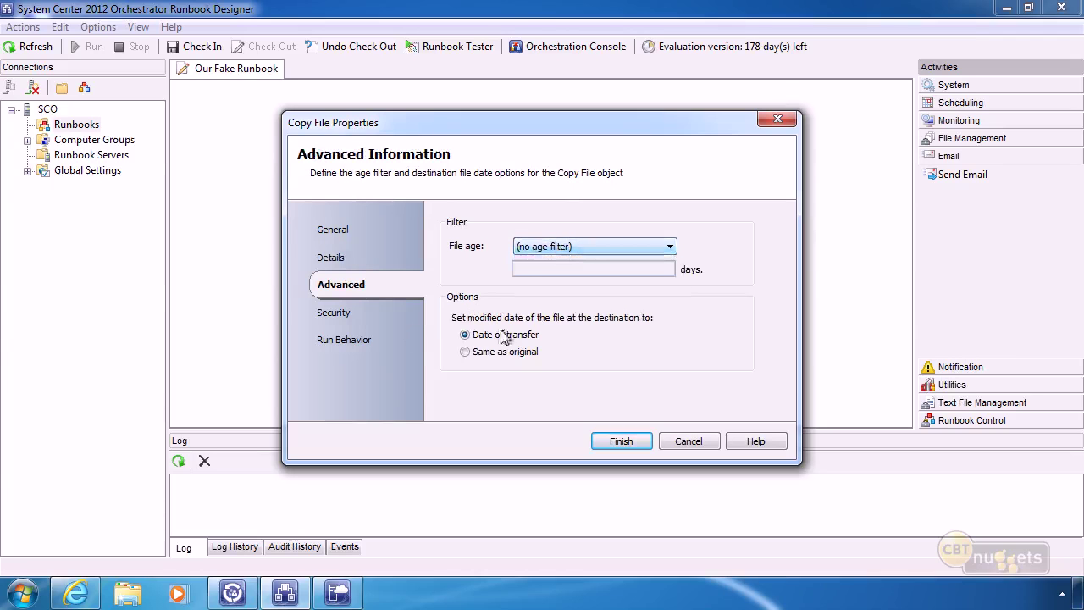
{"action": "left_click", "coordinate": [330, 313]}
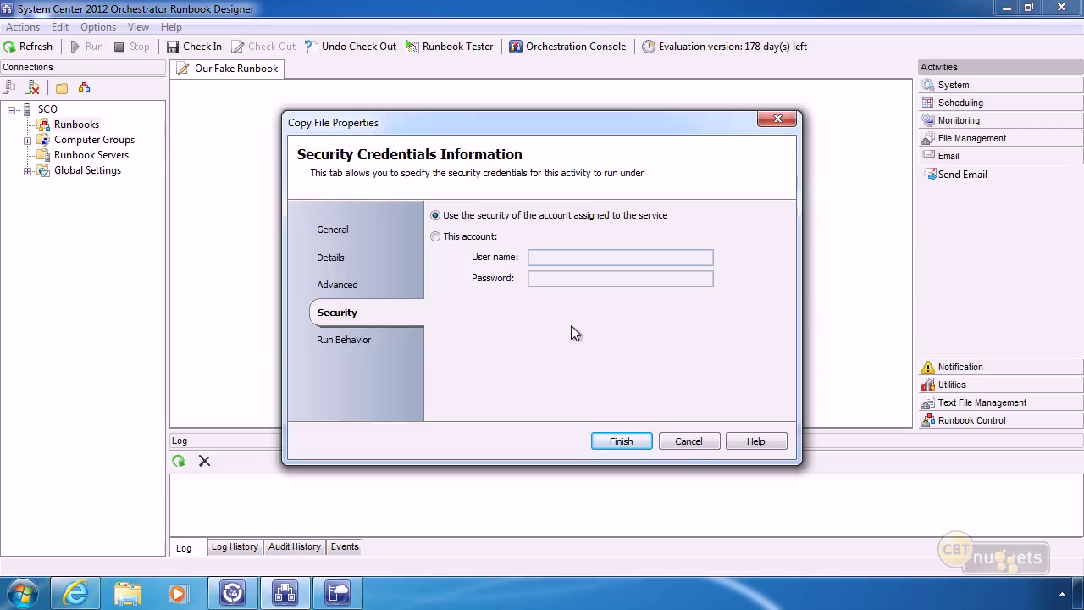
{"action": "left_click", "coordinate": [689, 441]}
{"action": "right_click", "coordinate": [537, 225]}
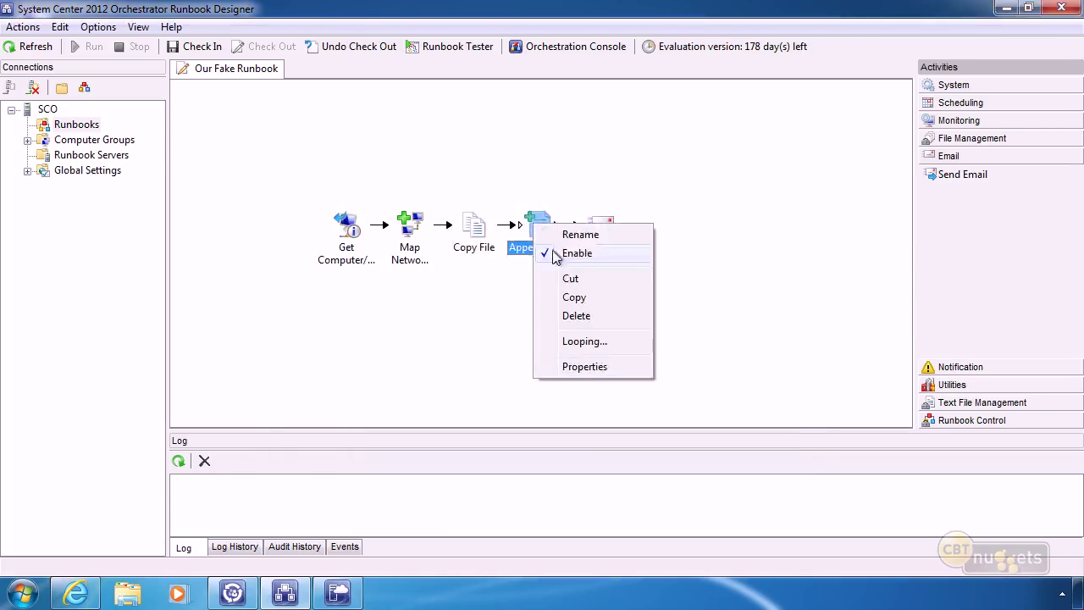
{"action": "left_click", "coordinate": [587, 368]}
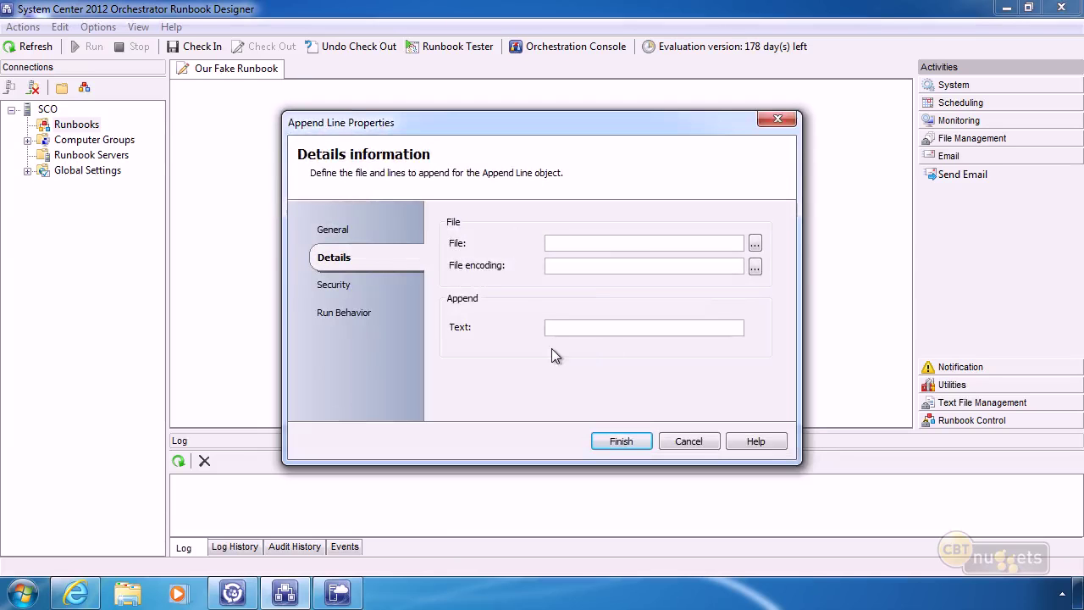
{"action": "left_click", "coordinate": [687, 441]}
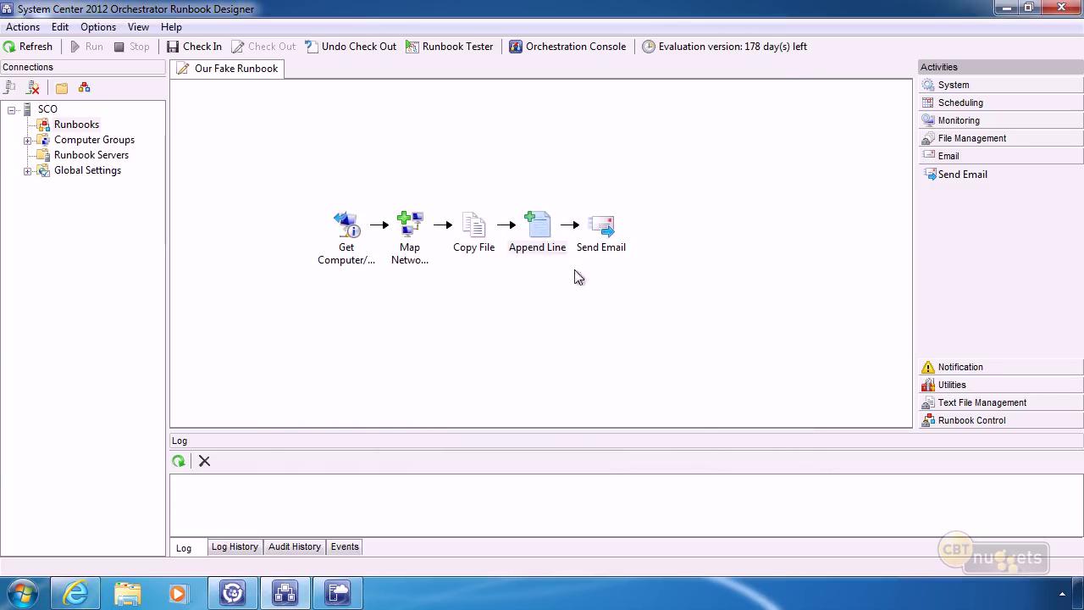
{"action": "right_click", "coordinate": [603, 227]}
{"action": "left_click", "coordinate": [648, 367]}
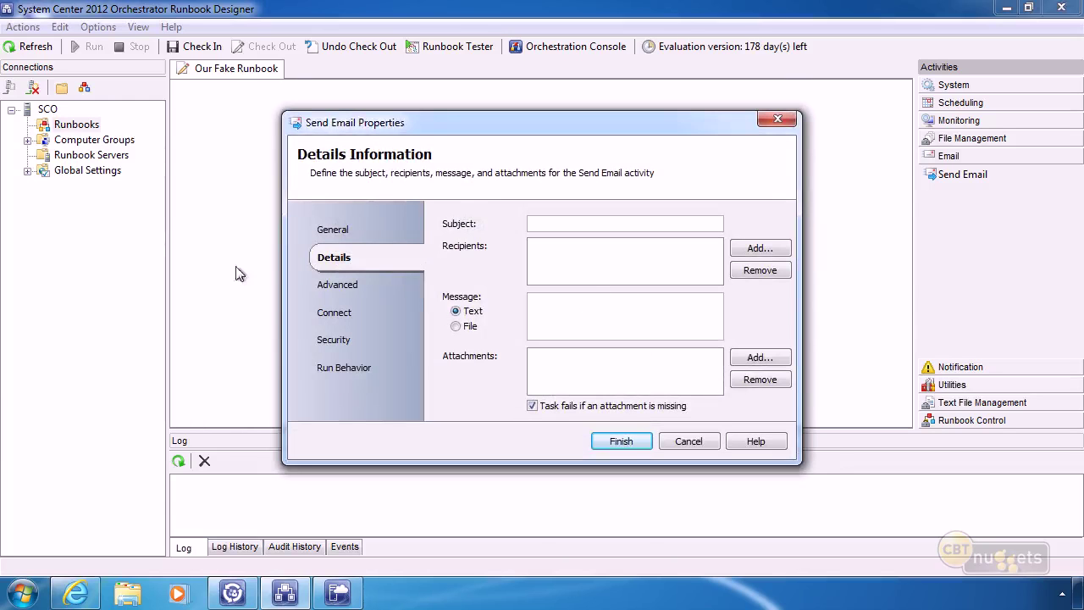
{"action": "left_click", "coordinate": [337, 284]}
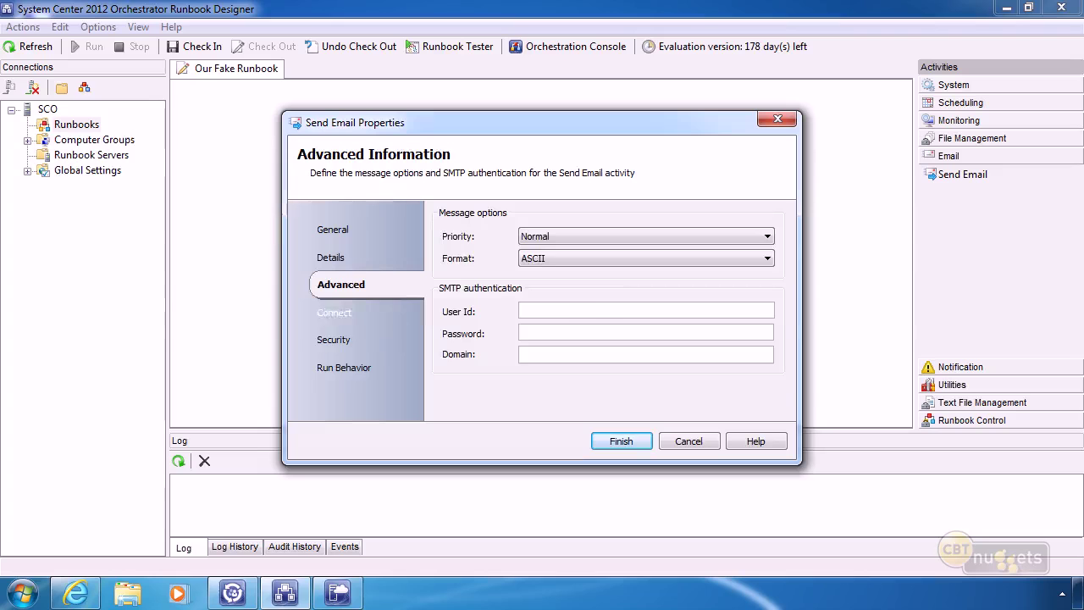
{"action": "left_click", "coordinate": [322, 312]}
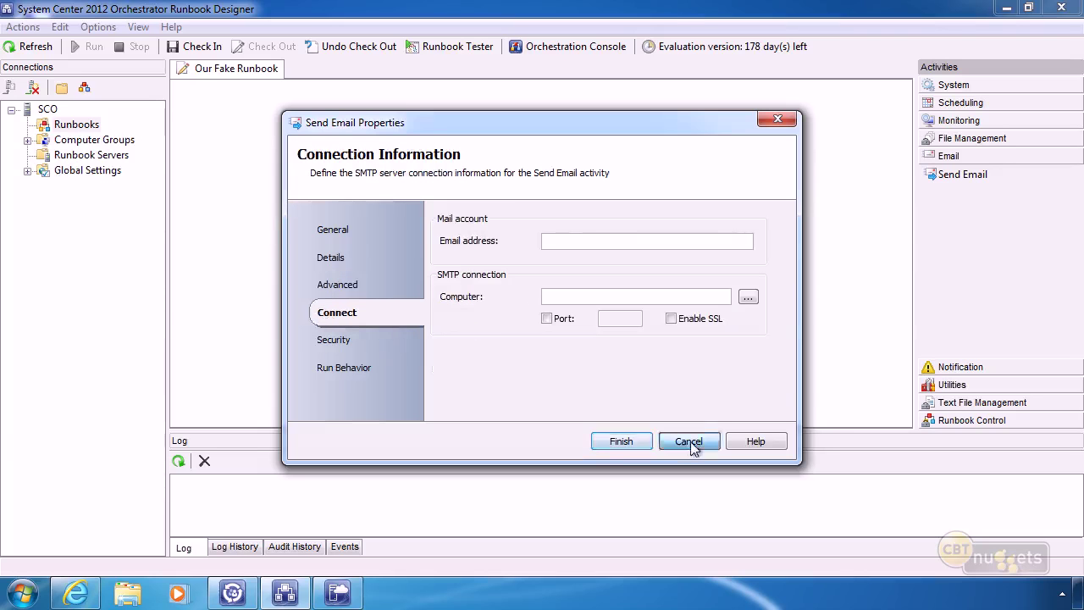
{"action": "left_click", "coordinate": [688, 441]}
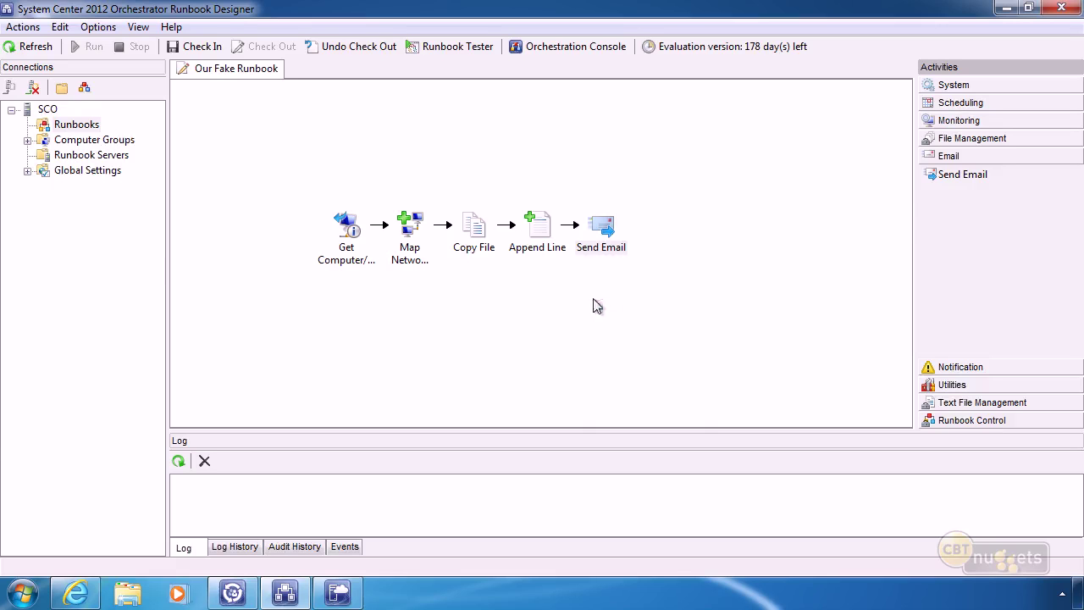
Add Send Email (2) below Send Email, shift both right, and link Append Line to it.
{"action": "left_click_drag", "start_coordinate": [962, 174], "coordinate": [593, 304]}
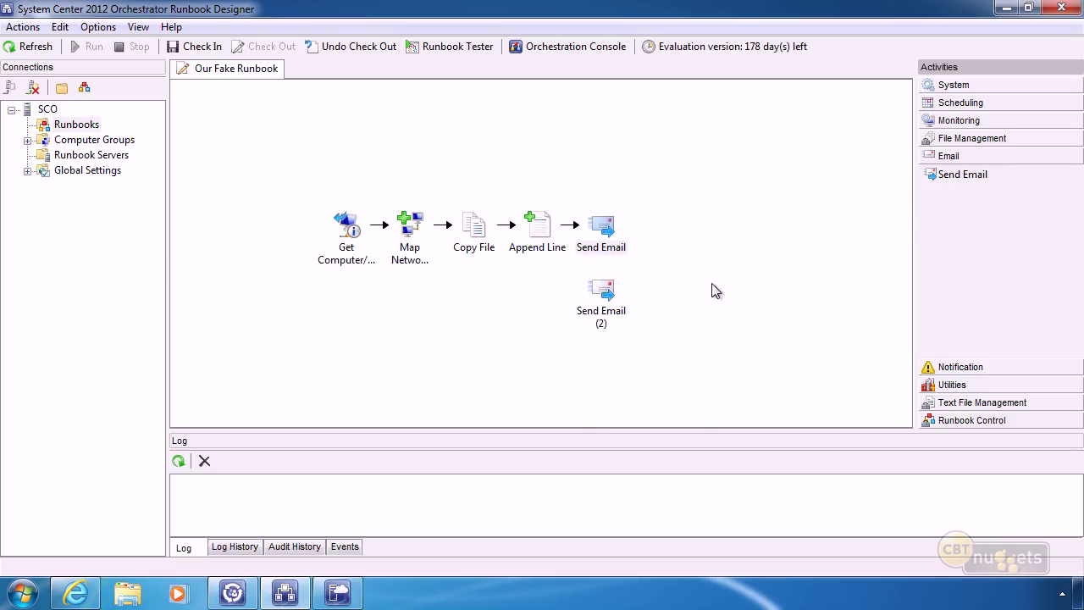
{"action": "left_click", "coordinate": [600, 230]}
{"action": "left_click_drag", "start_coordinate": [599, 233], "coordinate": [664, 232]}
{"action": "left_click_drag", "start_coordinate": [600, 291], "coordinate": [667, 295]}
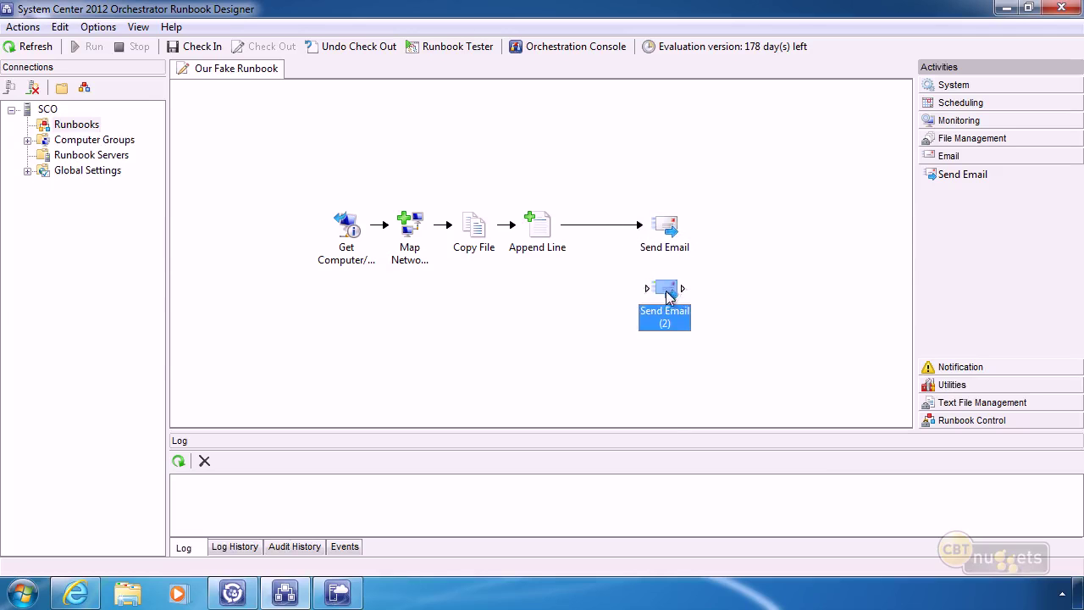
{"action": "left_click", "coordinate": [537, 225]}
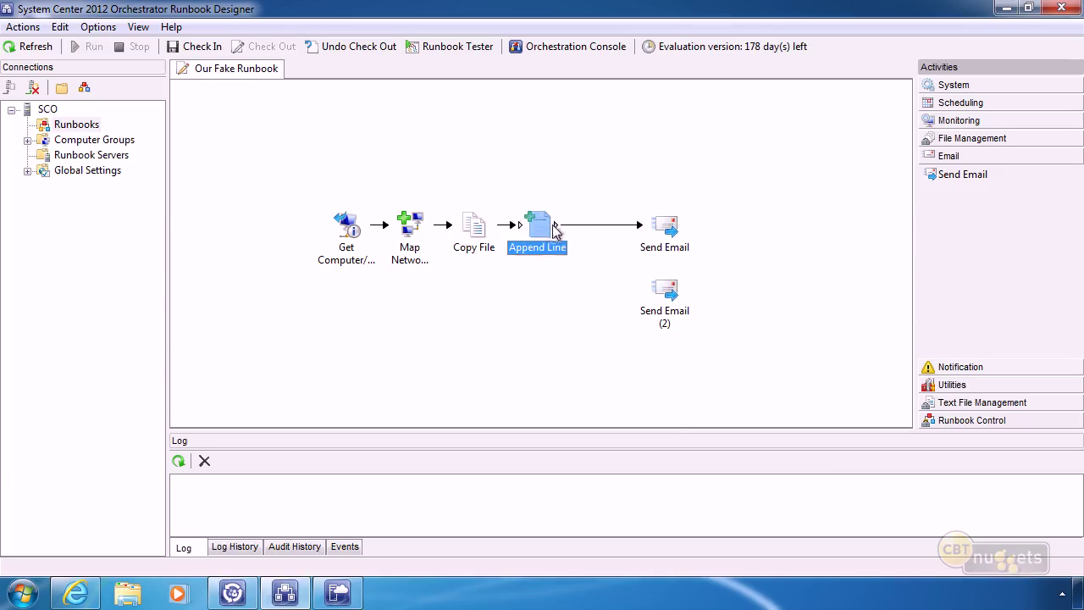
{"action": "left_click_drag", "start_coordinate": [556, 226], "coordinate": [674, 309]}
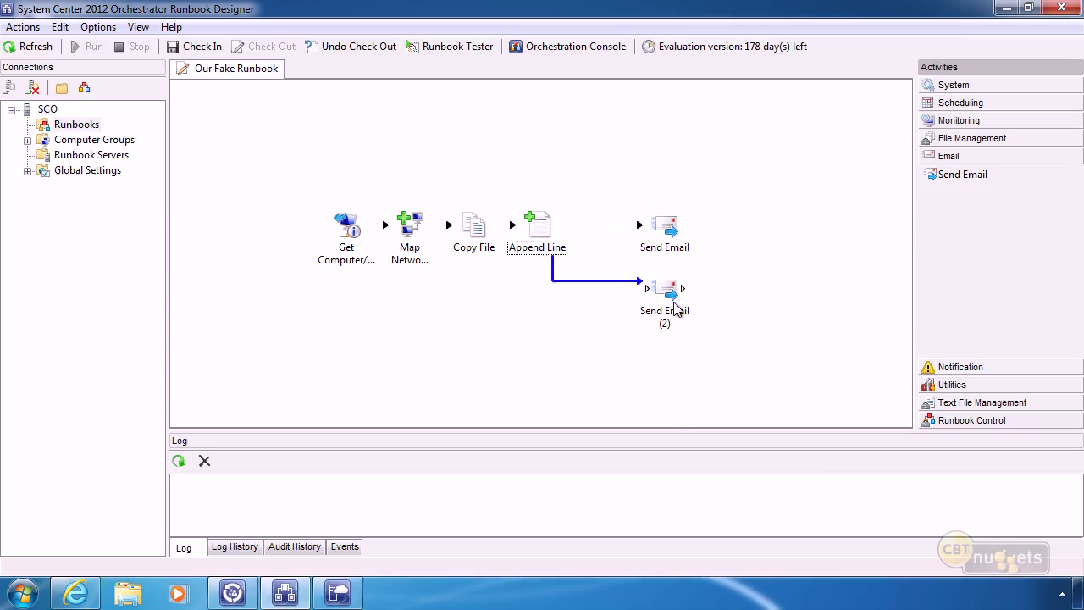
View the Append Line to Send Email link's properties and close them unchanged.
{"action": "right_click", "coordinate": [603, 225]}
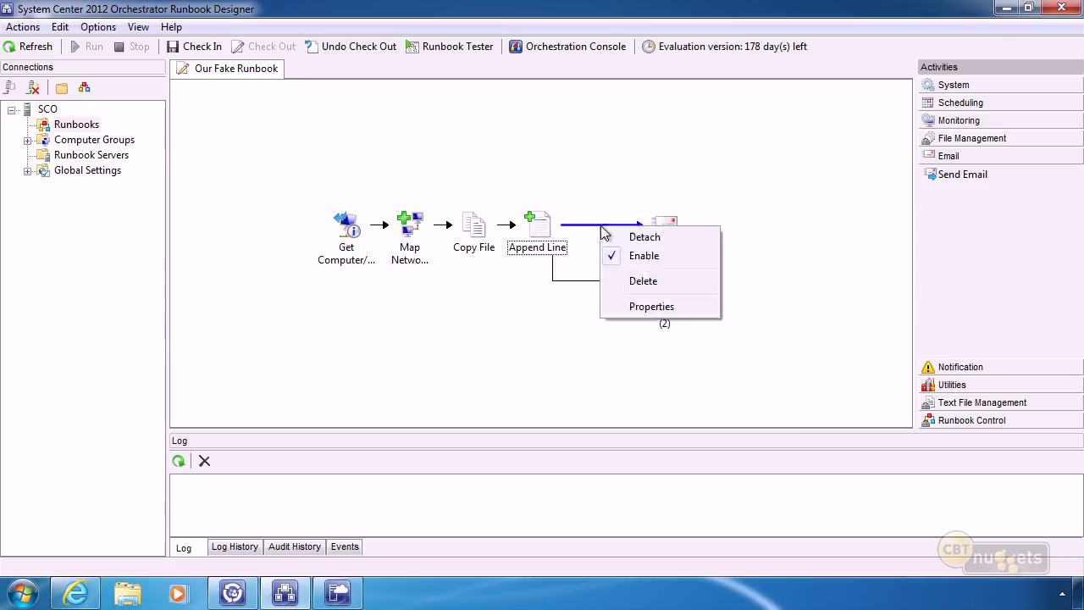
{"action": "left_click", "coordinate": [649, 305]}
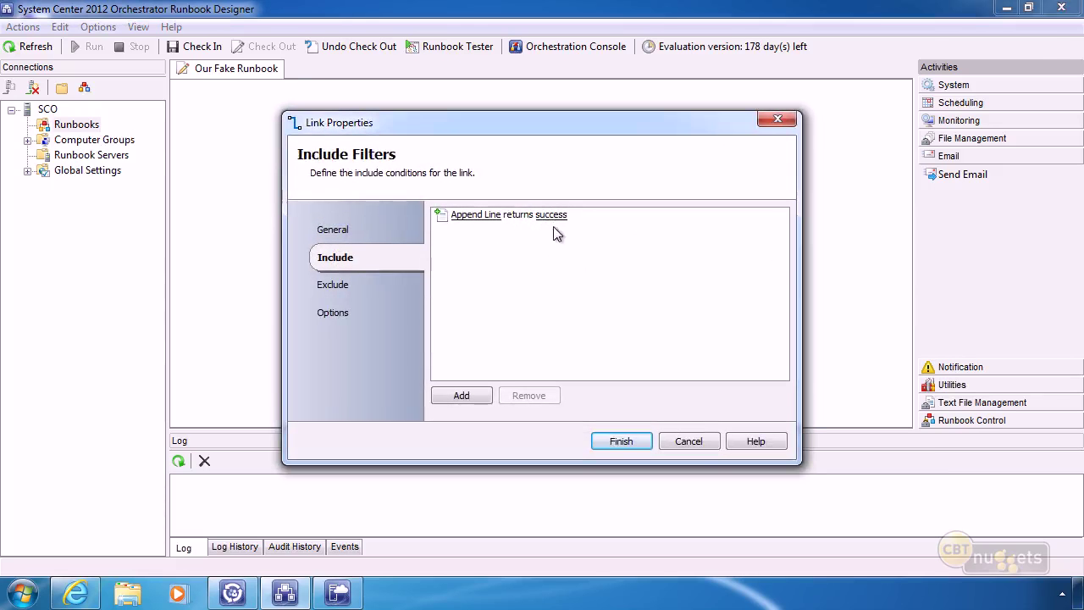
{"action": "left_click", "coordinate": [690, 444]}
Set the Send Email (2) link to trigger only when Append Line returns warning or failed.
{"action": "right_click", "coordinate": [580, 285]}
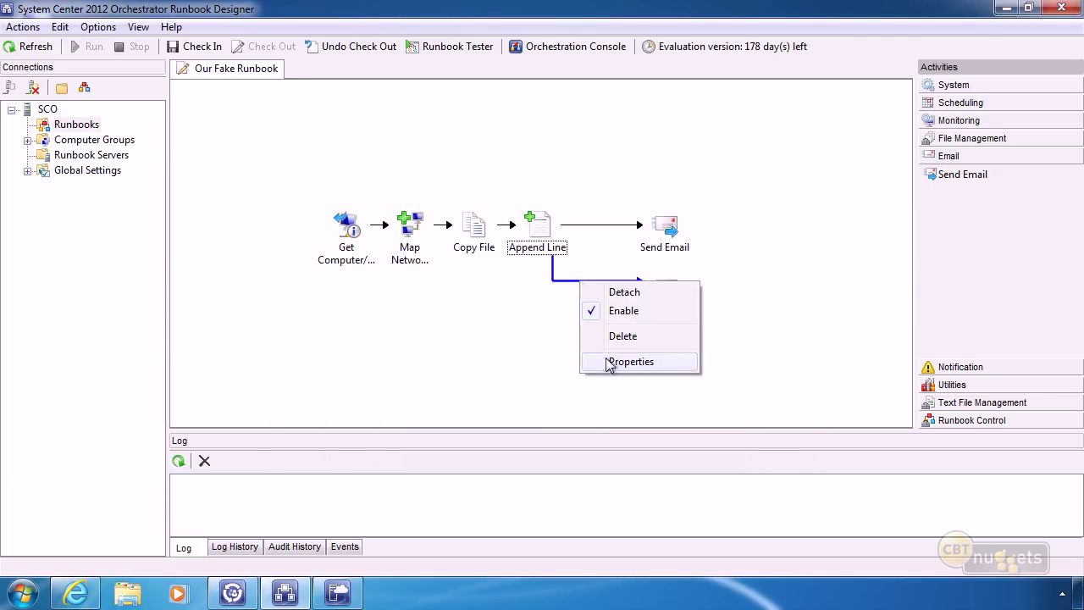
{"action": "left_click", "coordinate": [613, 362]}
{"action": "left_click", "coordinate": [550, 214]}
{"action": "left_click", "coordinate": [430, 221]}
{"action": "left_click", "coordinate": [430, 235]}
{"action": "left_click", "coordinate": [430, 250]}
{"action": "left_click", "coordinate": [561, 373]}
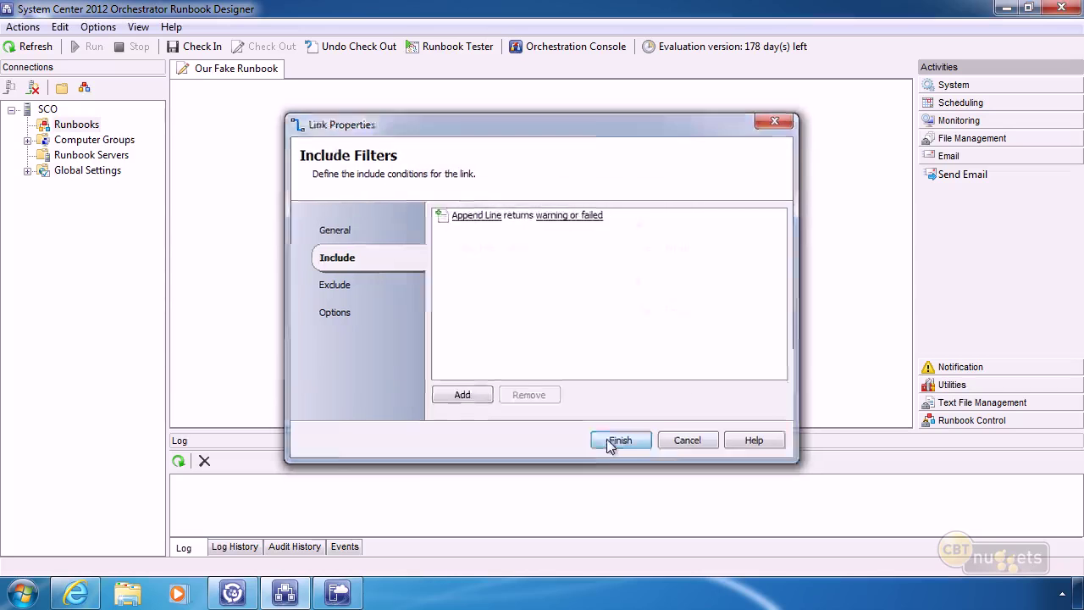
{"action": "left_click", "coordinate": [612, 440]}
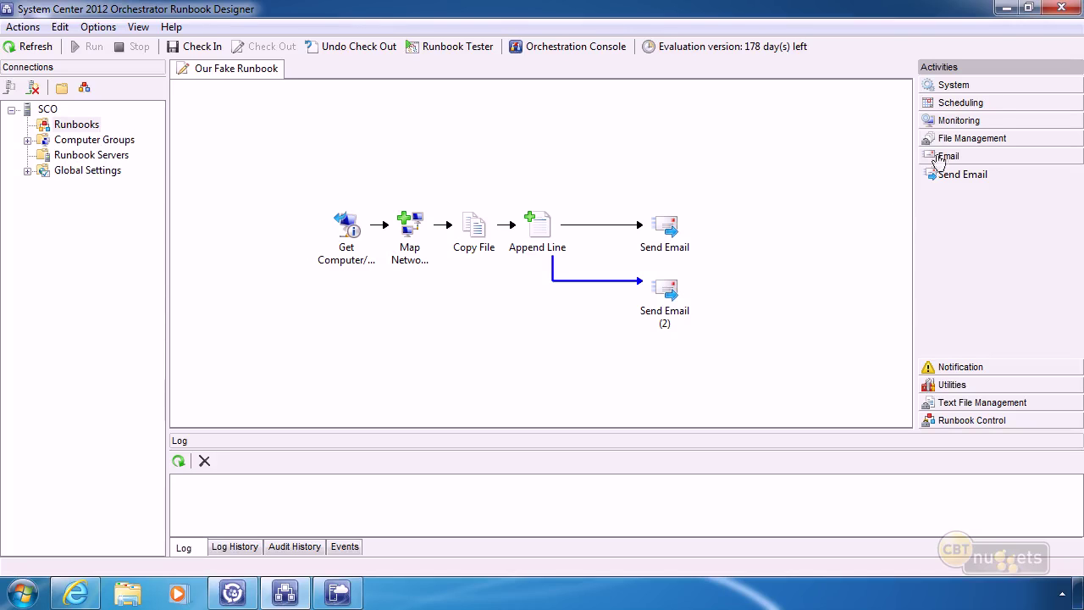
Expand File Management, then Monitoring in the Activities pane.
{"action": "left_click", "coordinate": [972, 138]}
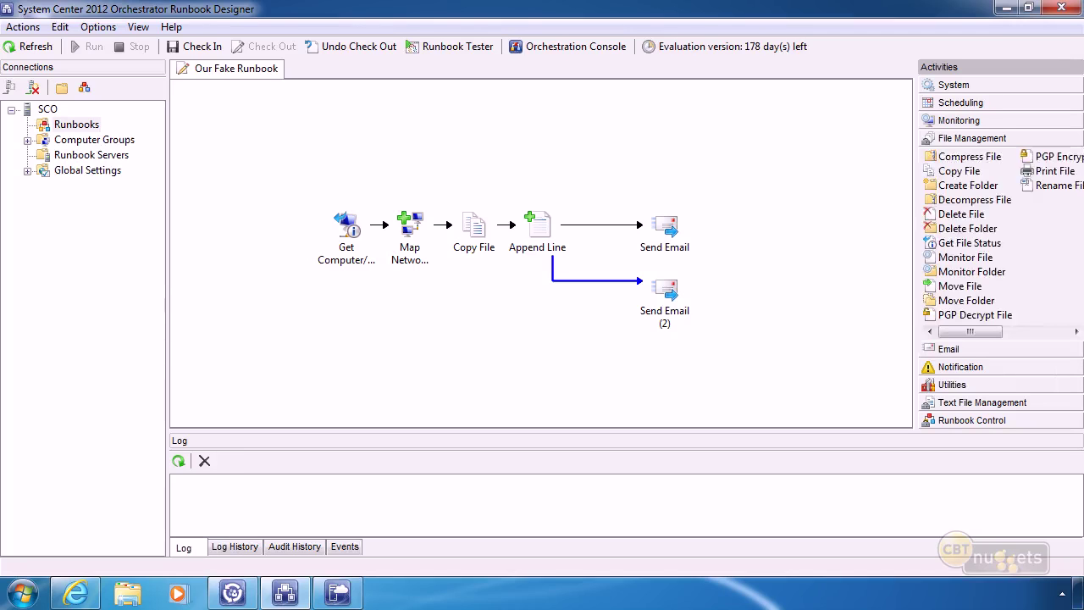
{"action": "left_click", "coordinate": [958, 121]}
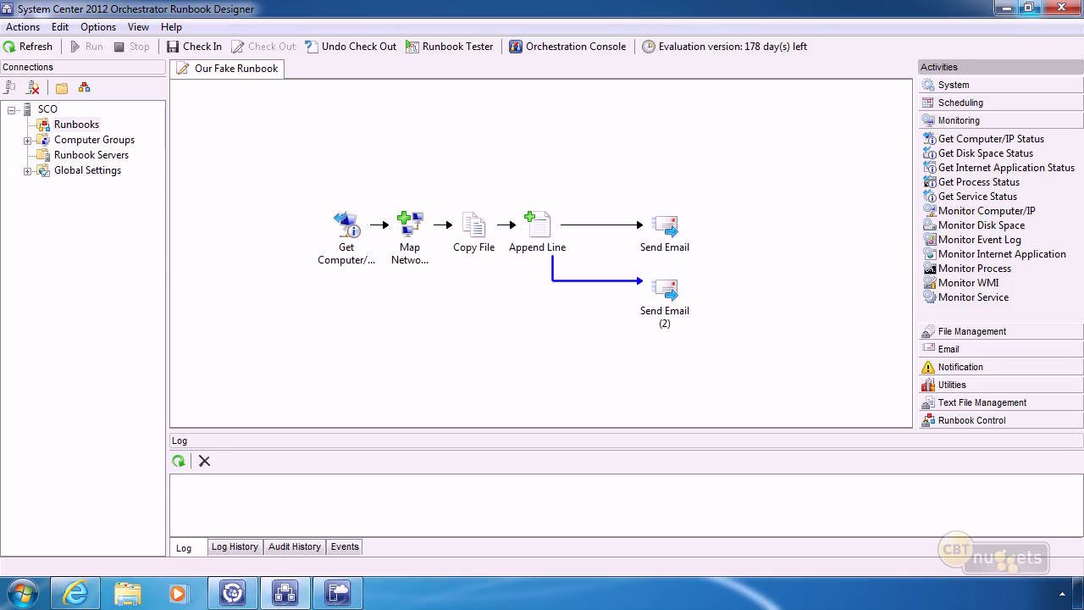
Open a new Internet Explorer window and load the pasted TechNet 'Integration Packs for System Center' page.
{"action": "right_click", "coordinate": [81, 586]}
{"action": "left_click", "coordinate": [68, 511]}
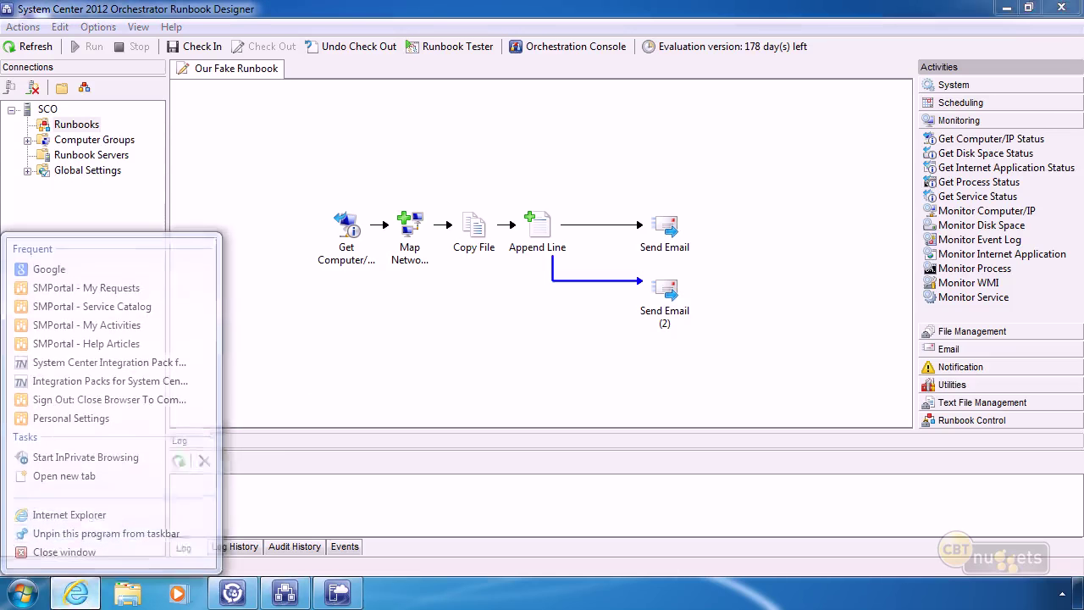
{"action": "left_click", "coordinate": [388, 37]}
{"action": "type", "text": "http://technet.microsoft.com/en-us/library/hh830706.aspx"}
{"action": "key", "text": "Return"}
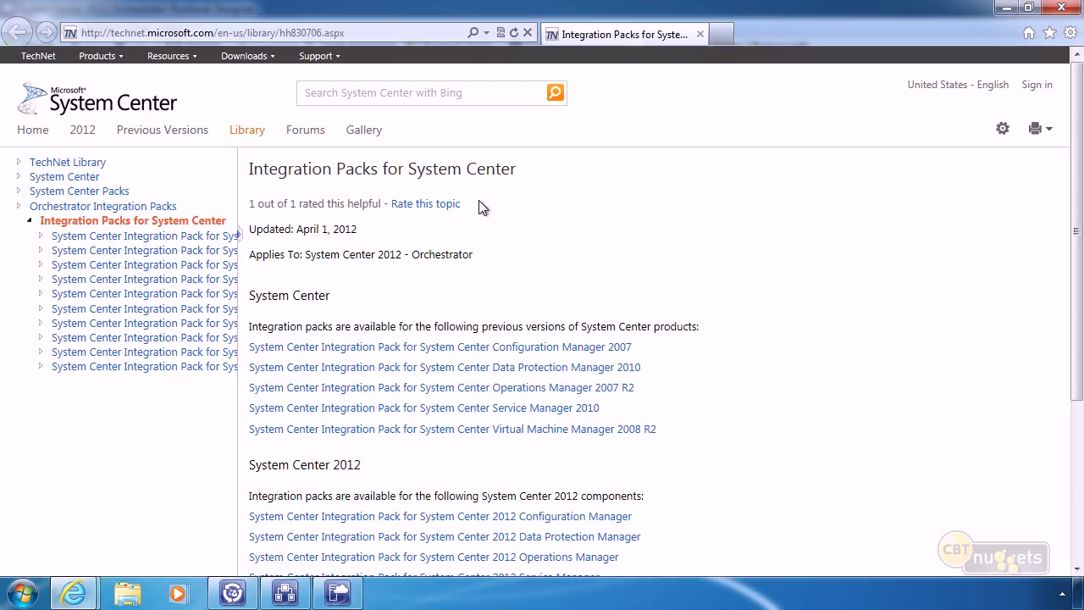
{"action": "scroll", "coordinate": [820, 500], "scroll_direction": "down", "scroll_amount": 3}
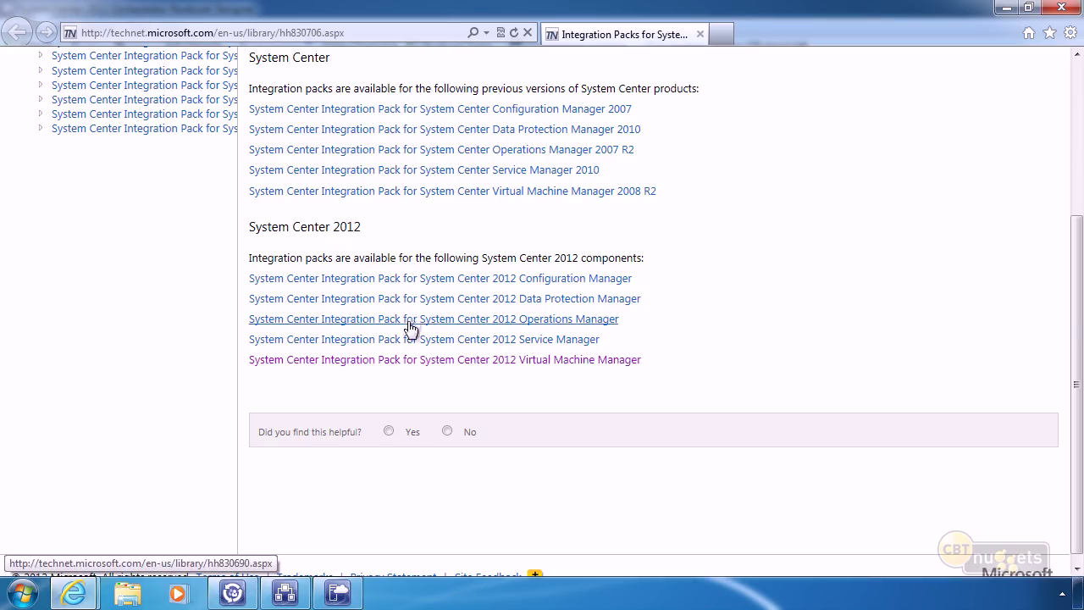
{"action": "scroll", "coordinate": [411, 327], "scroll_direction": "up", "scroll_amount": 2}
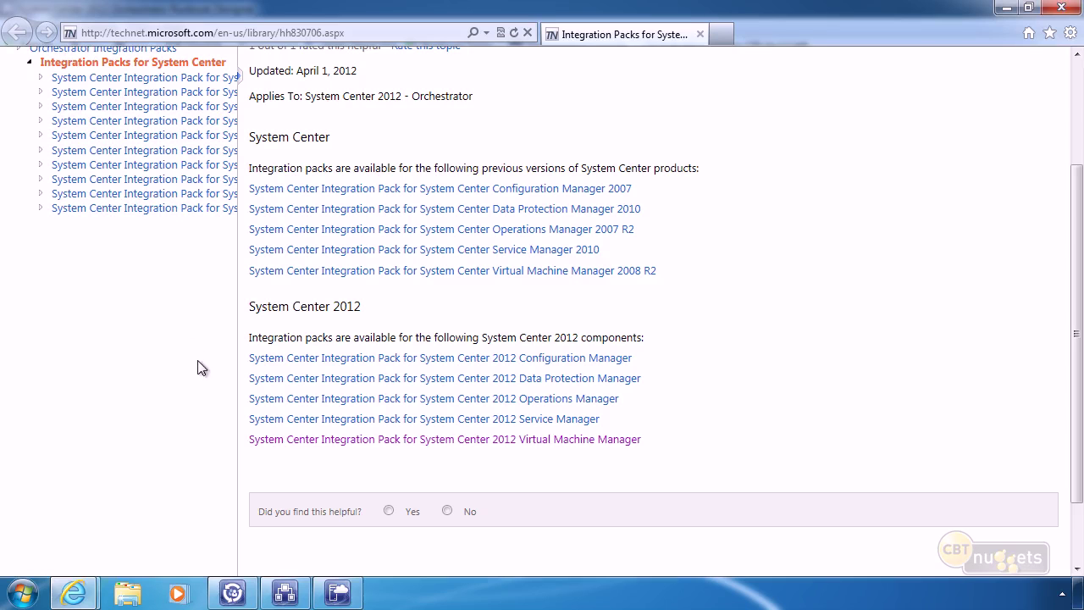
Open the Virtual Machine Manager 2012 integration pack article and scroll down to See Also.
{"action": "left_click", "coordinate": [522, 440]}
{"action": "scroll", "coordinate": [429, 288], "scroll_direction": "down", "scroll_amount": 15}
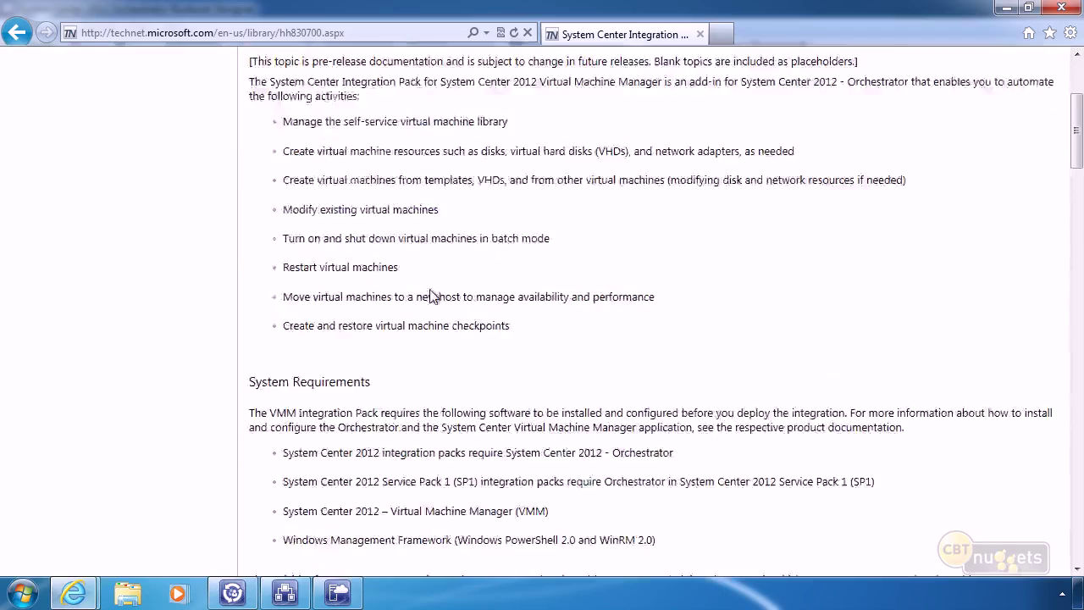
{"action": "scroll", "coordinate": [429, 289], "scroll_direction": "down", "scroll_amount": 20}
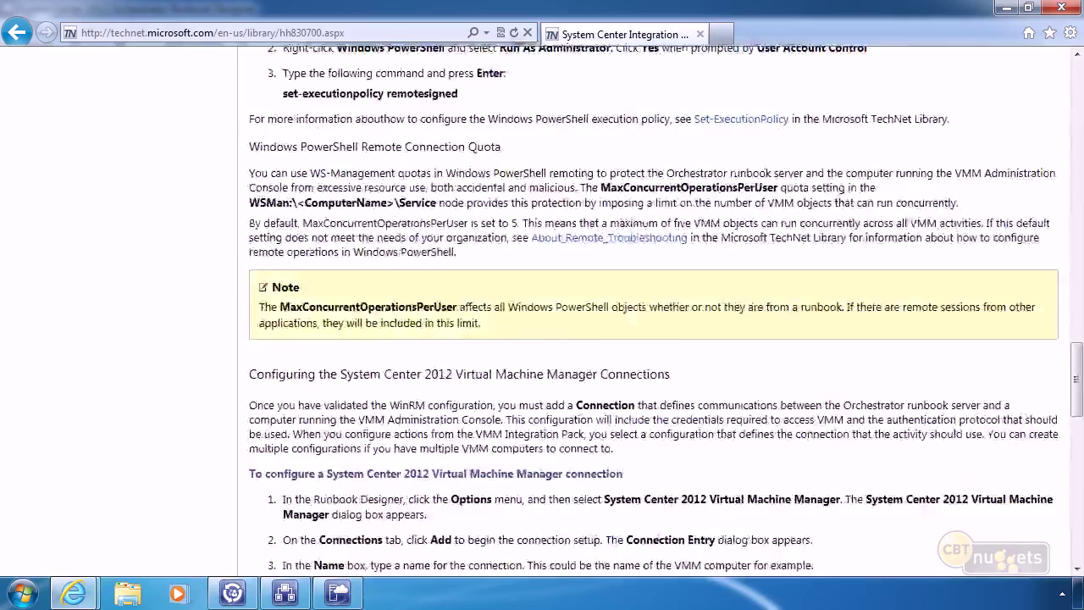
{"action": "scroll", "coordinate": [431, 298], "scroll_direction": "down", "scroll_amount": 3}
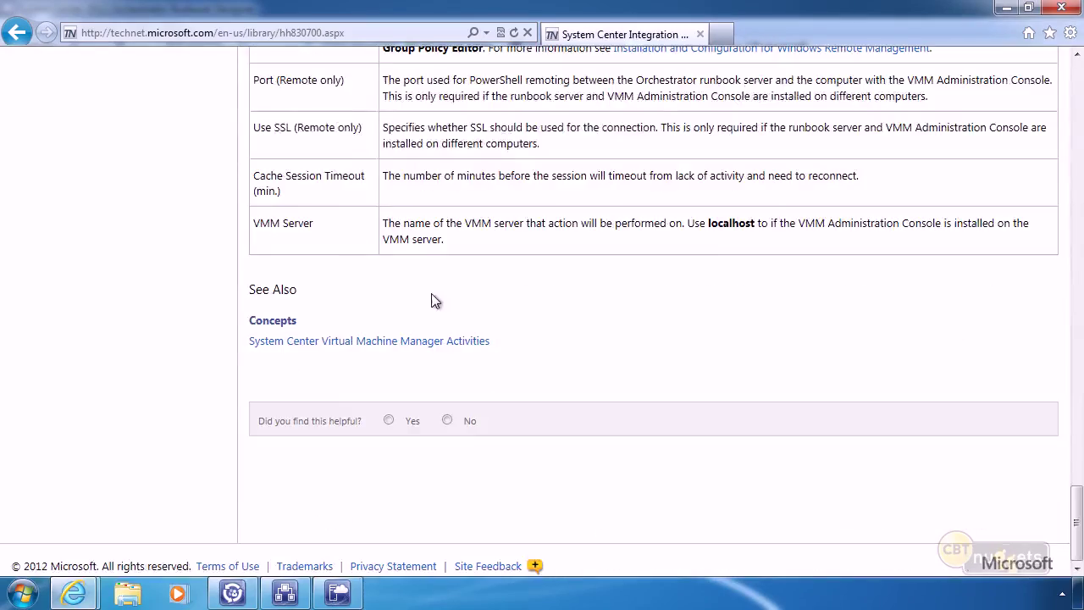
Browse the System Center Virtual Machine Manager Activities list, then minimize Internet Explorer.
{"action": "left_click", "coordinate": [458, 347]}
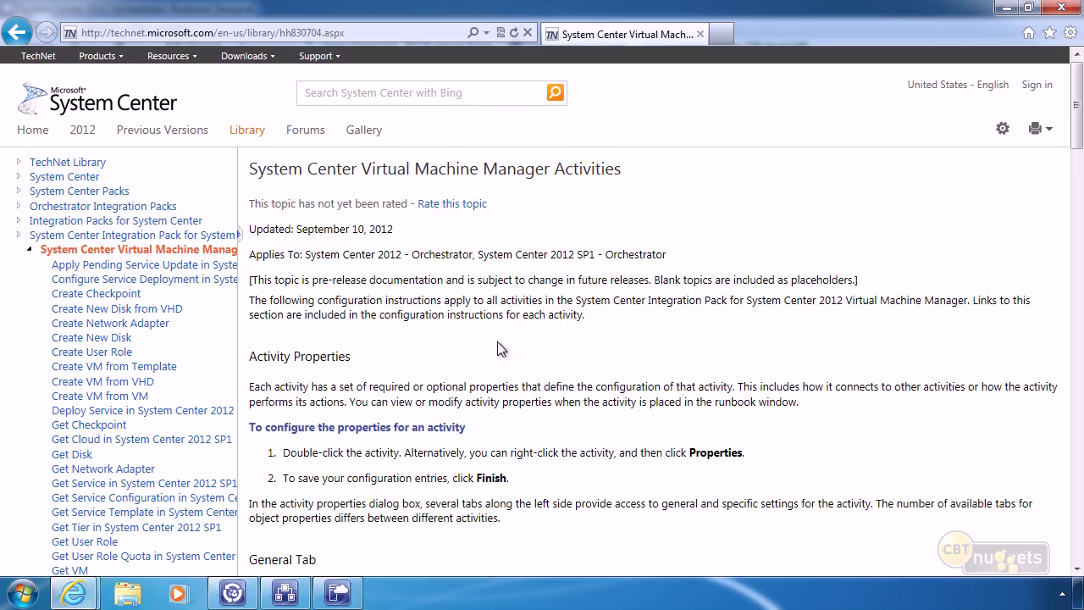
{"action": "scroll", "coordinate": [497, 341], "scroll_direction": "down", "scroll_amount": 12}
{"action": "scroll", "coordinate": [512, 352], "scroll_direction": "down", "scroll_amount": 15}
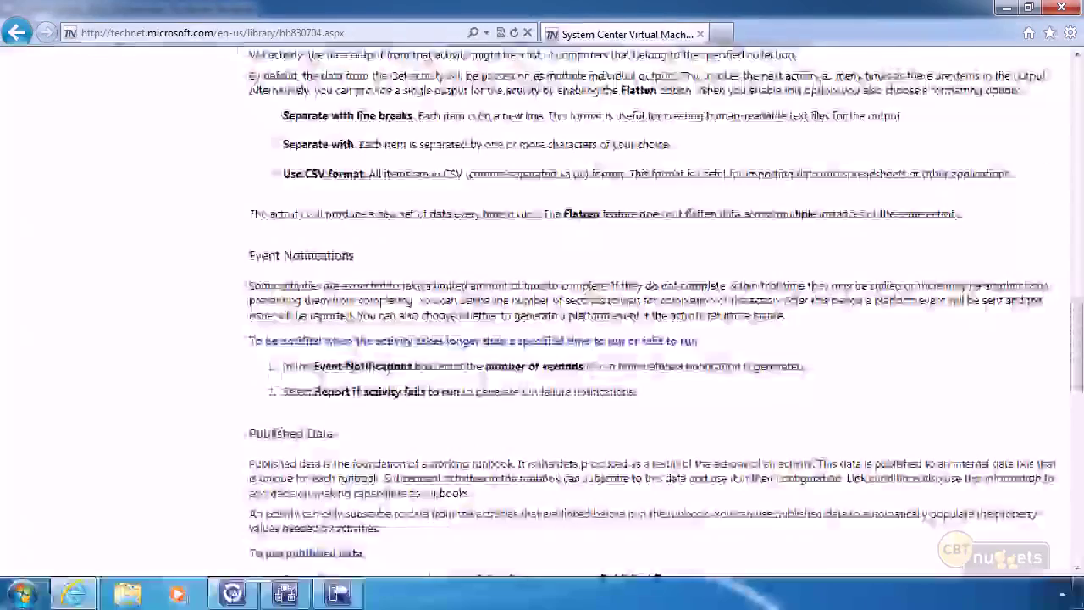
{"action": "scroll", "coordinate": [504, 358], "scroll_direction": "up", "scroll_amount": 2}
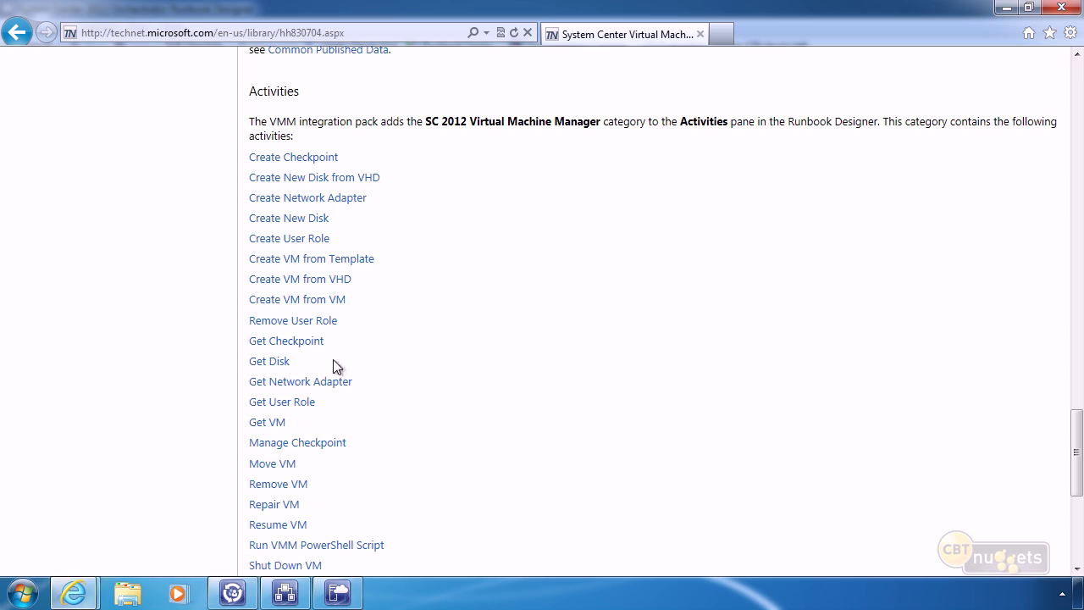
{"action": "scroll", "coordinate": [472, 382], "scroll_direction": "down", "scroll_amount": 3}
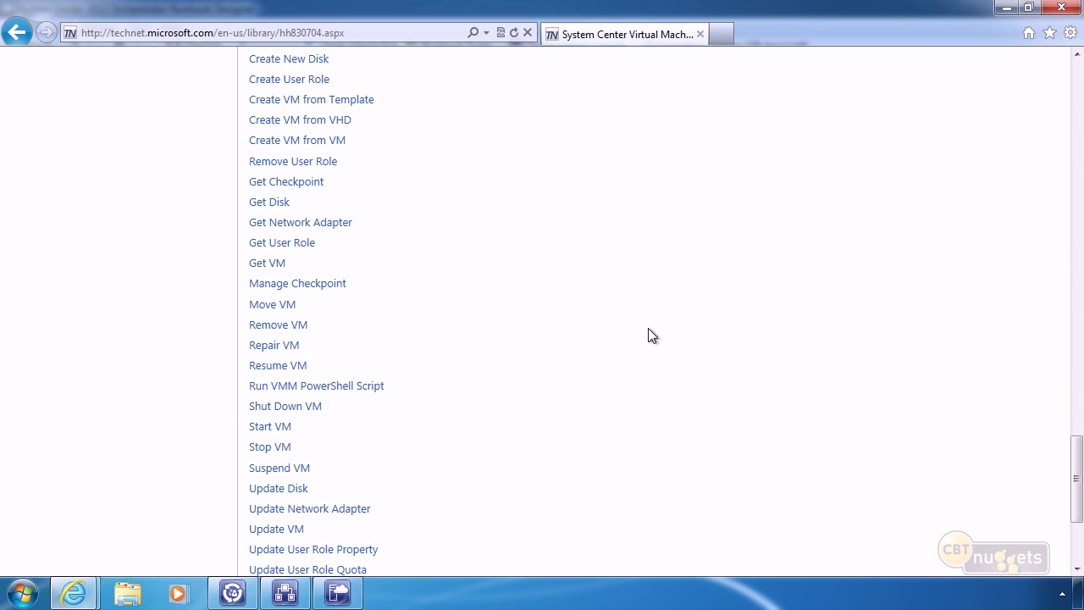
{"action": "left_click", "coordinate": [1006, 7]}
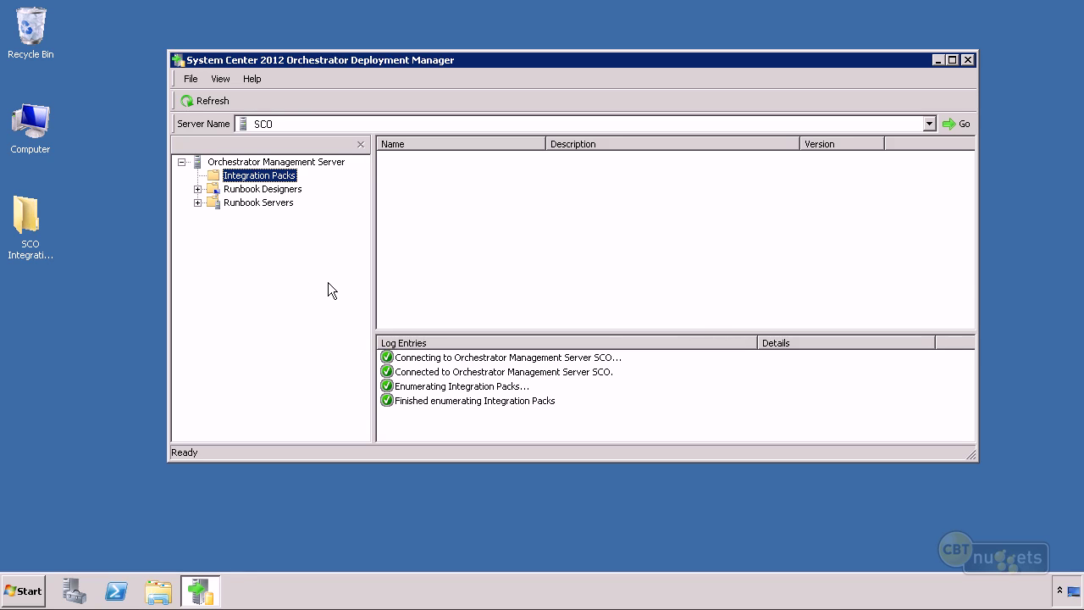
{"action": "left_click", "coordinate": [34, 222]}
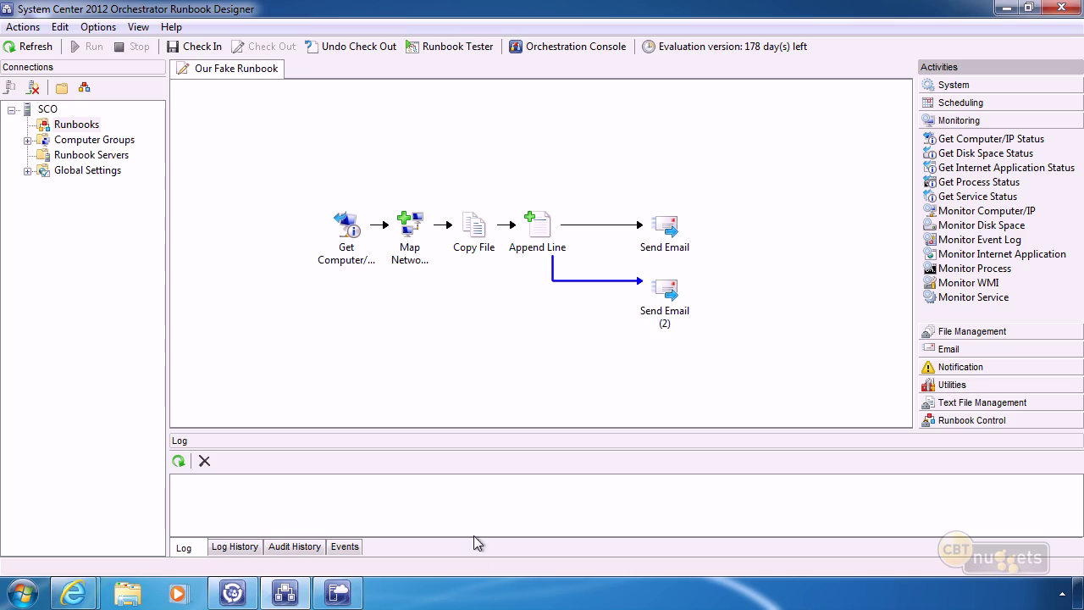
{"action": "mouse_move", "coordinate": [73, 593]}
{"action": "left_click", "coordinate": [290, 508]}
{"action": "scroll", "coordinate": [350, 362], "scroll_direction": "up", "scroll_amount": 15}
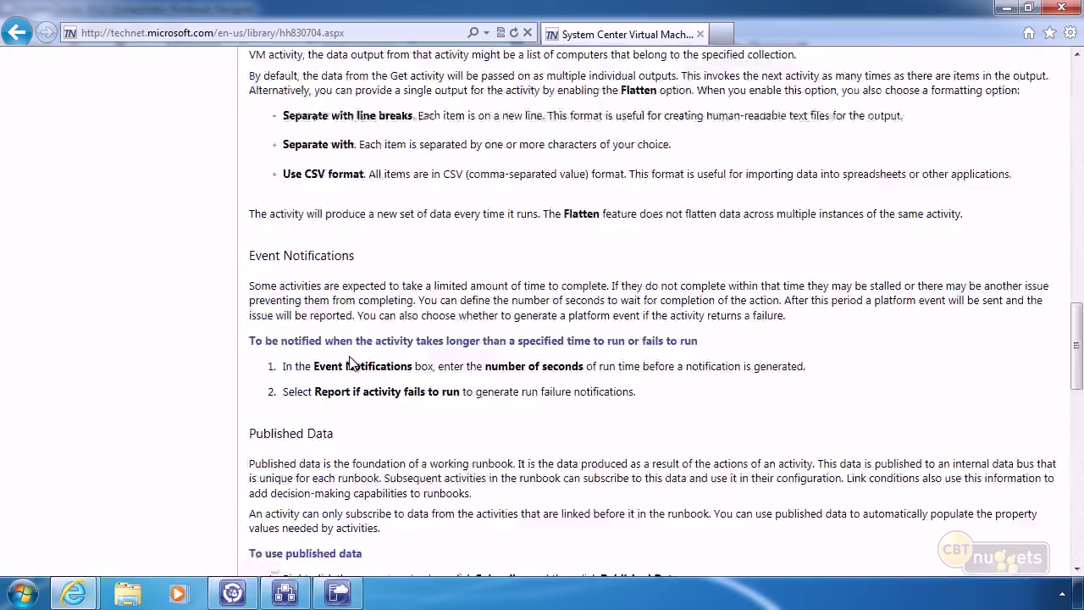
{"action": "scroll", "coordinate": [347, 345], "scroll_direction": "up", "scroll_amount": 10}
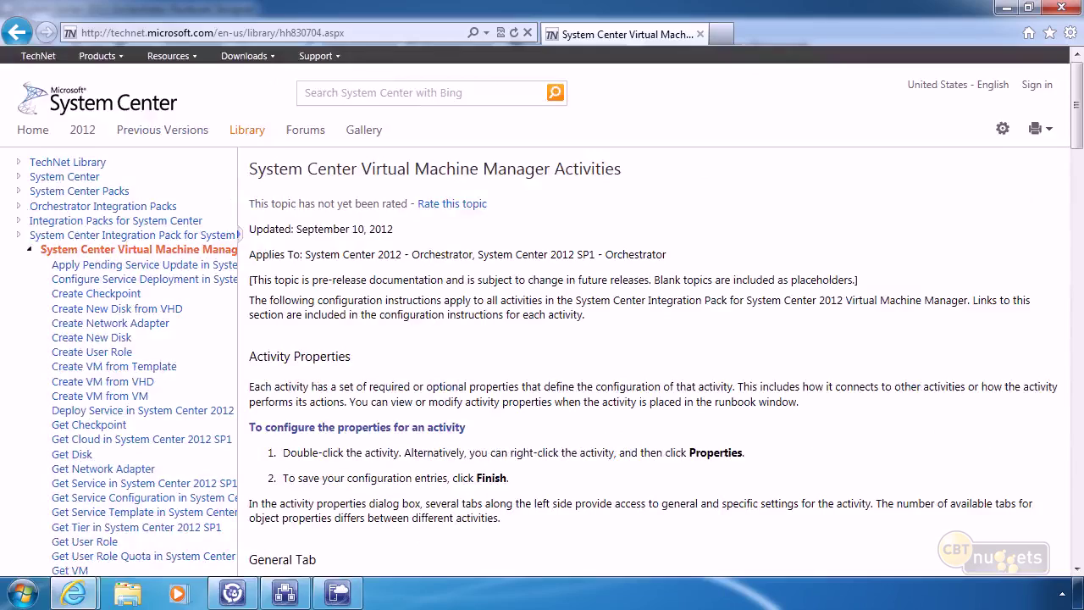
{"action": "left_click", "coordinate": [12, 31]}
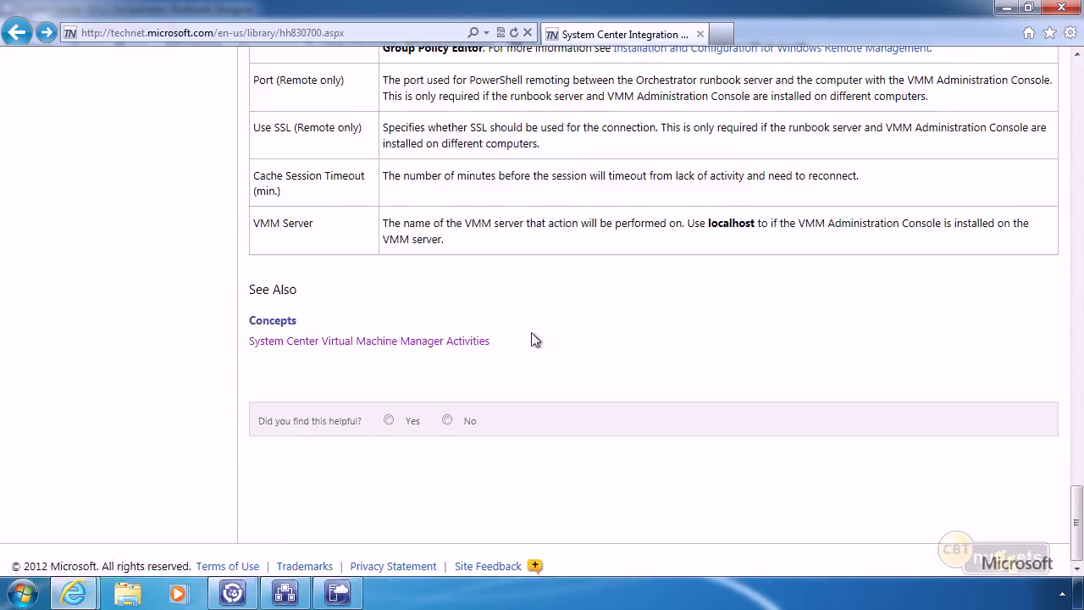
{"action": "scroll", "coordinate": [529, 326], "scroll_direction": "up", "scroll_amount": 10}
{"action": "scroll", "coordinate": [527, 330], "scroll_direction": "up", "scroll_amount": 10}
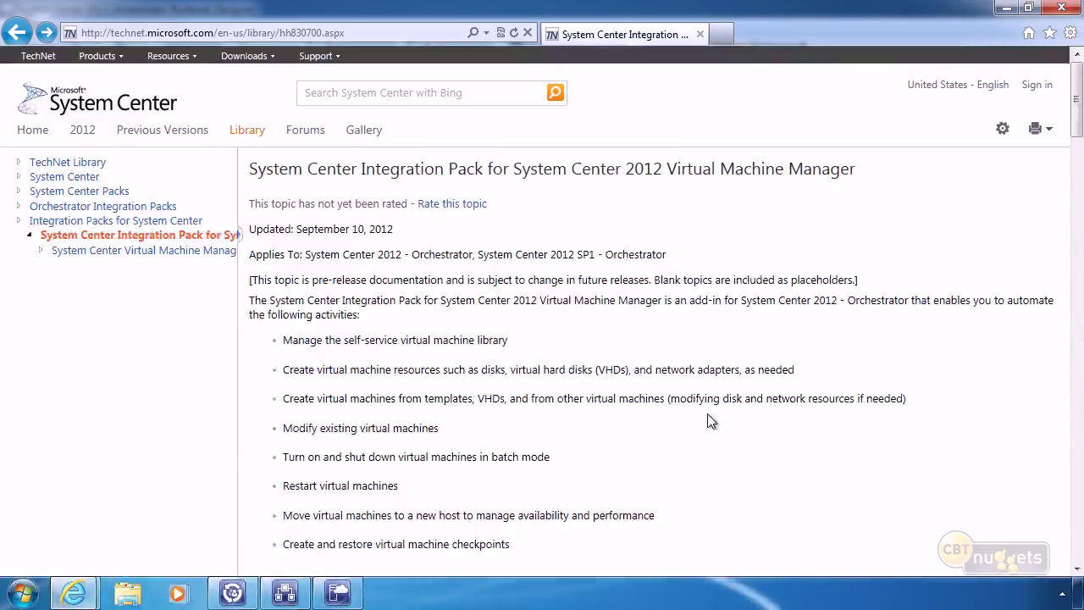
{"action": "scroll", "coordinate": [700, 426], "scroll_direction": "down", "scroll_amount": 5}
{"action": "scroll", "coordinate": [701, 423], "scroll_direction": "down", "scroll_amount": 3}
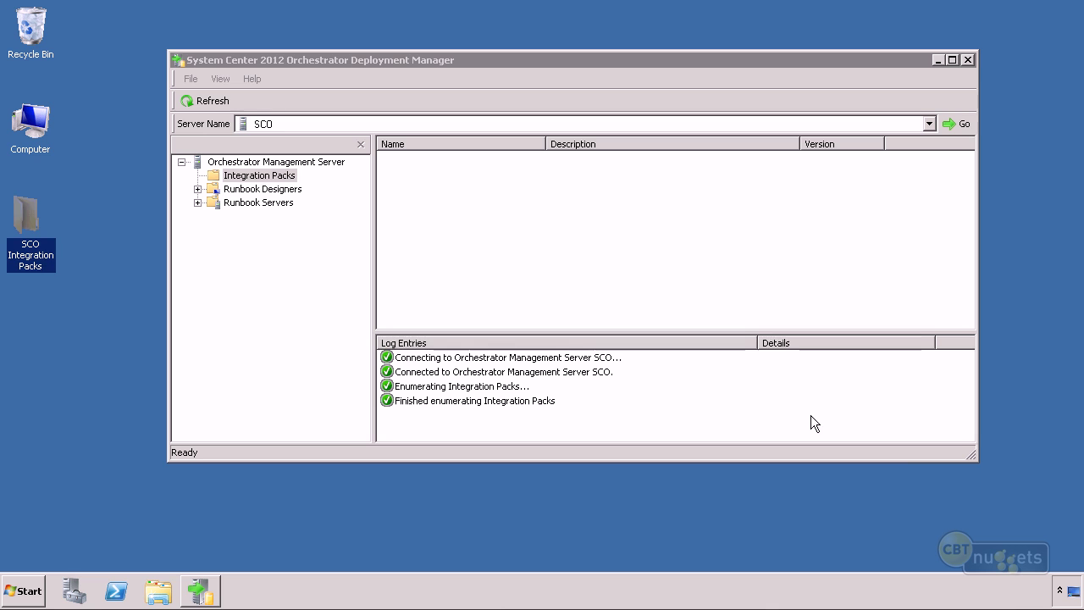
{"action": "left_click", "coordinate": [17, 209]}
{"action": "double_click", "coordinate": [17, 209]}
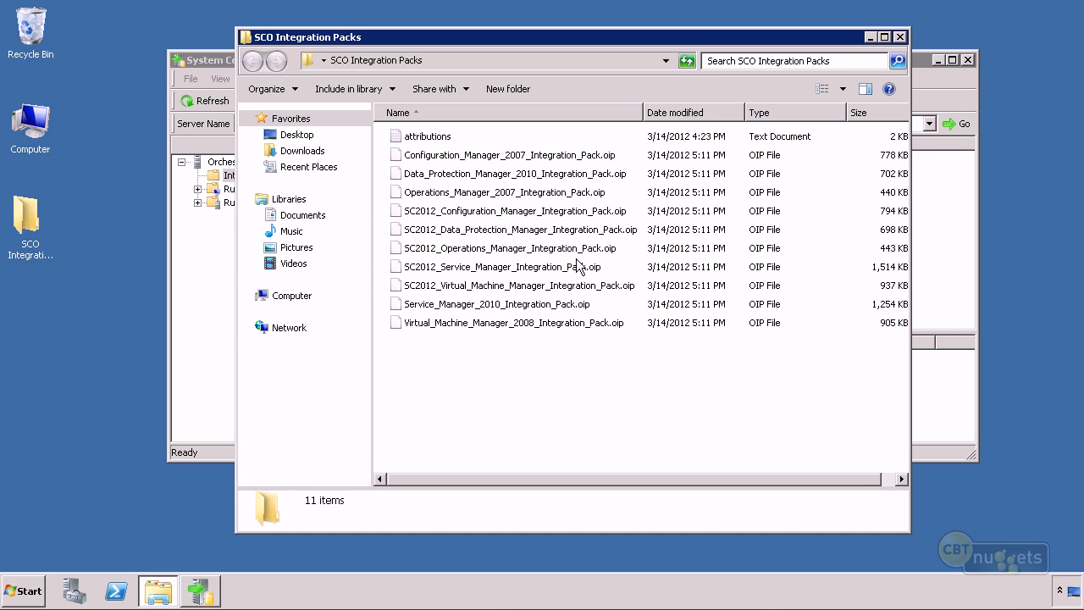
{"action": "left_click", "coordinate": [868, 36]}
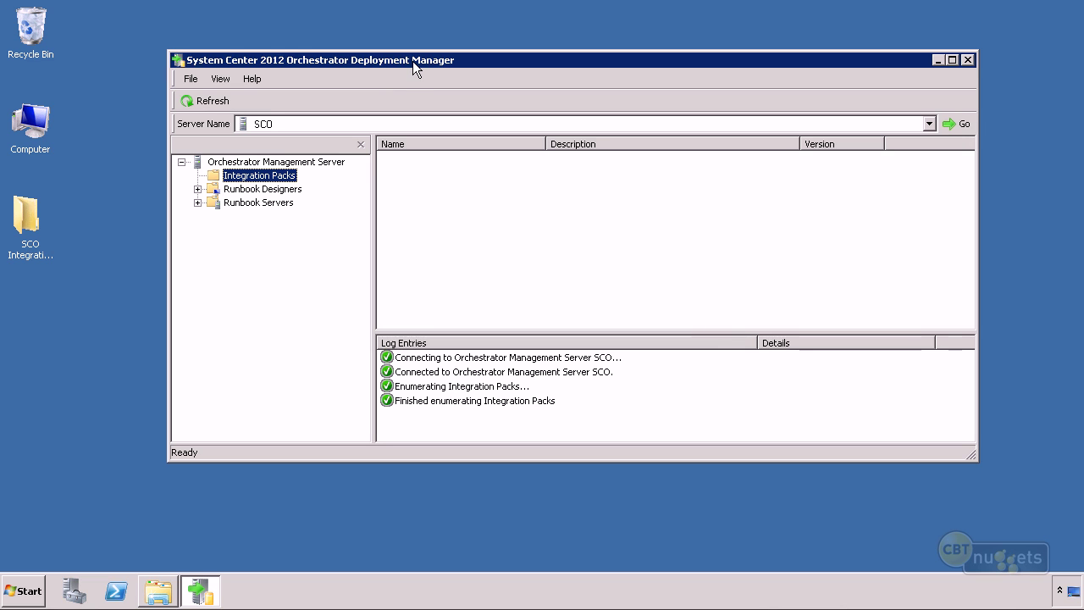
Start the Register IP wizard and add the Configuration Manager 2007 pack from SCO Integration Packs.
{"action": "right_click", "coordinate": [251, 176]}
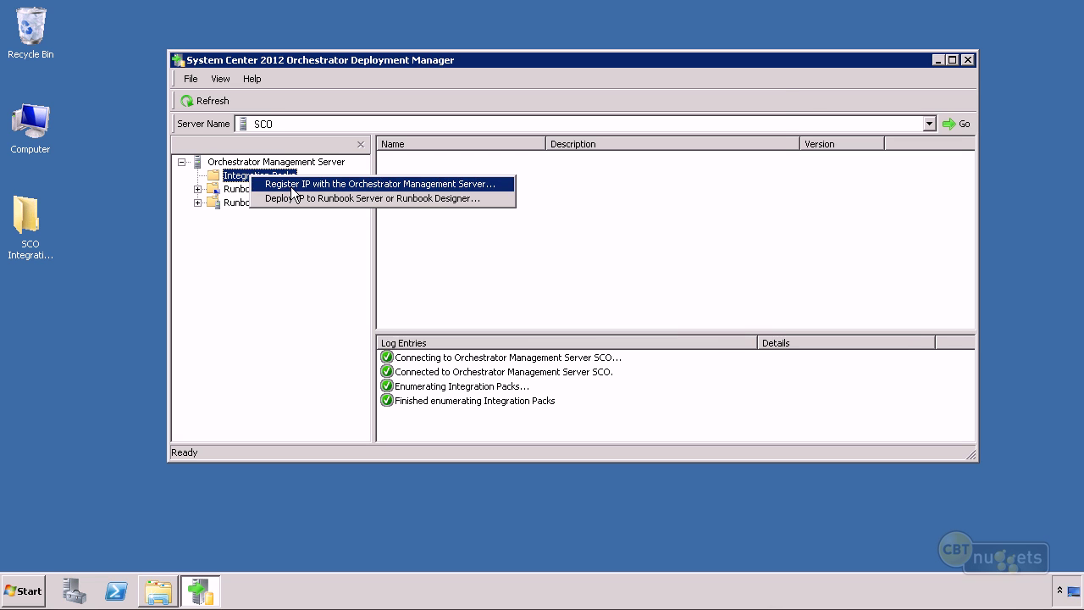
{"action": "left_click", "coordinate": [292, 186]}
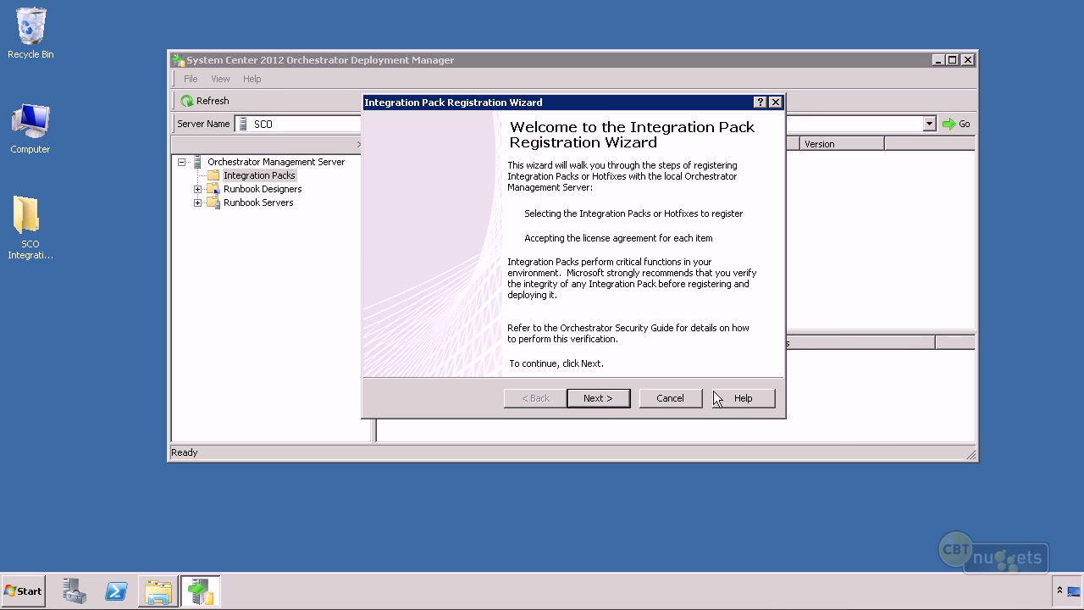
{"action": "left_click", "coordinate": [603, 393]}
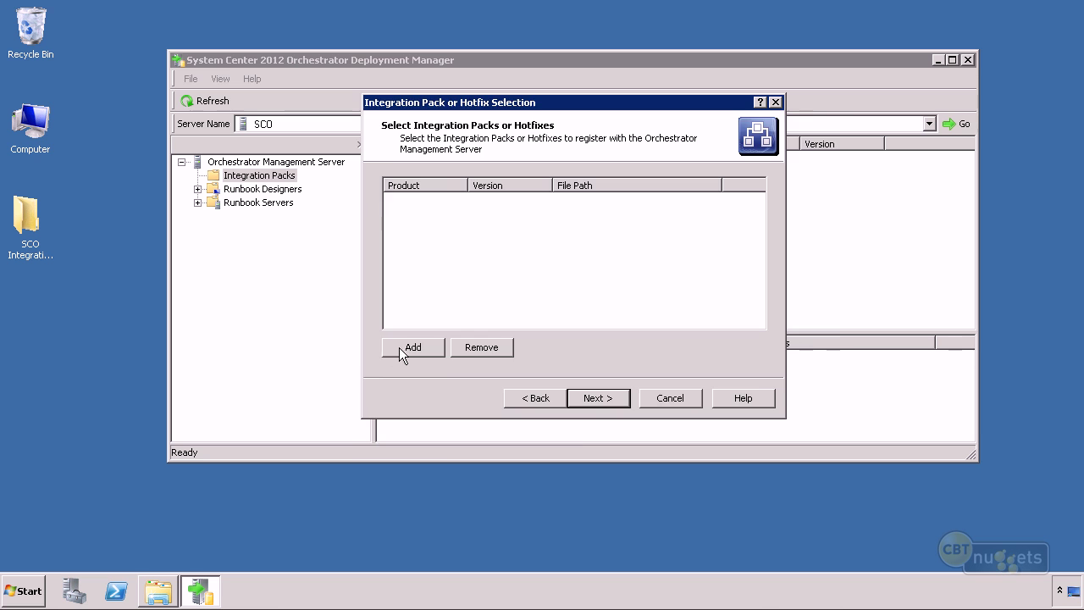
{"action": "left_click", "coordinate": [399, 347]}
{"action": "left_click", "coordinate": [407, 228]}
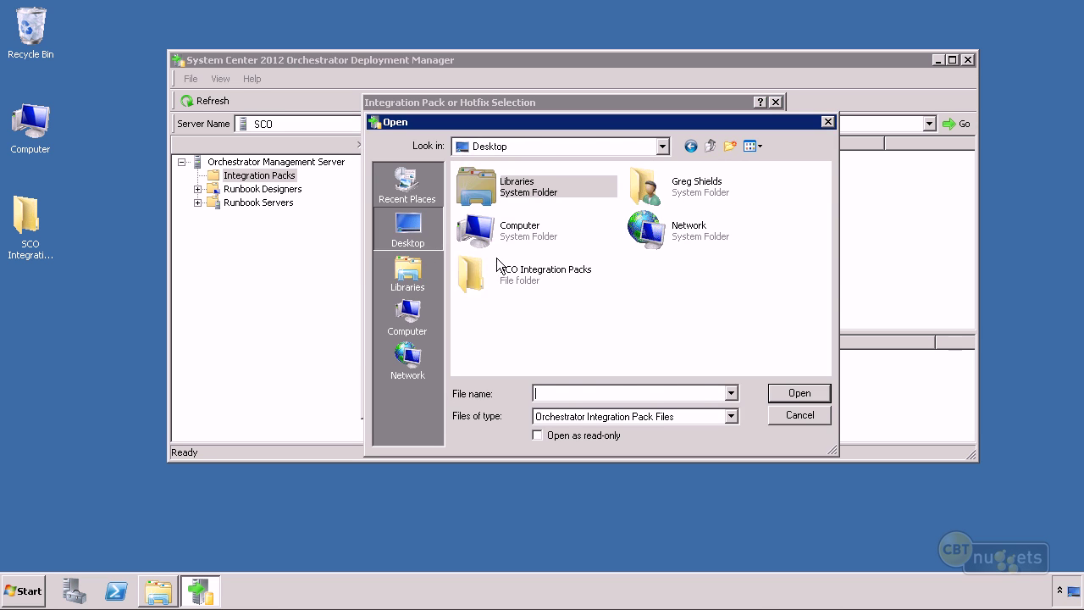
{"action": "double_click", "coordinate": [508, 271]}
{"action": "left_click", "coordinate": [545, 257]}
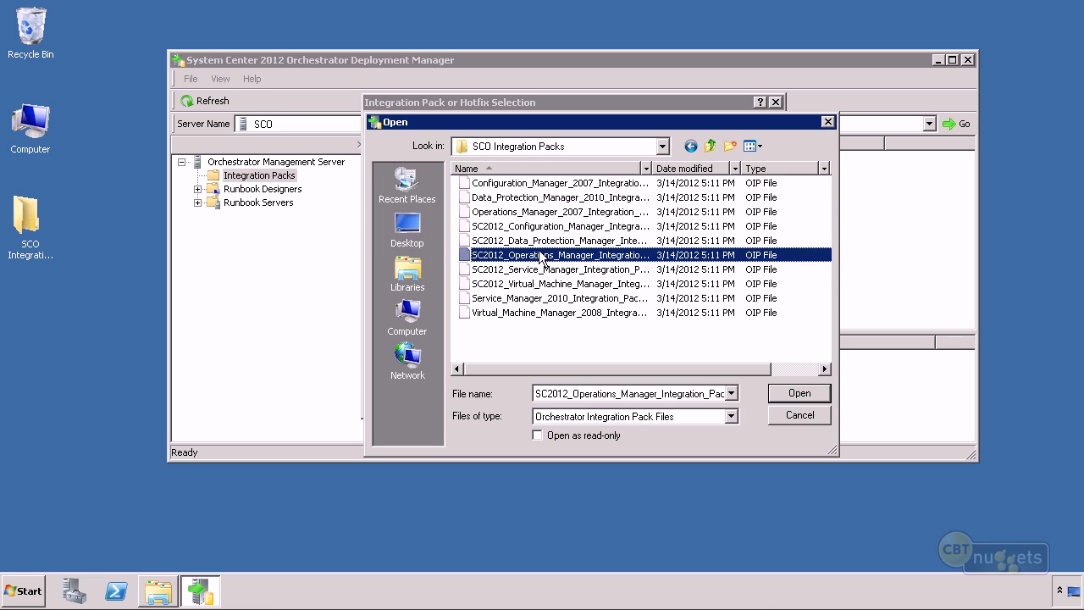
{"action": "left_click", "coordinate": [569, 312]}
{"action": "left_click", "coordinate": [523, 185]}
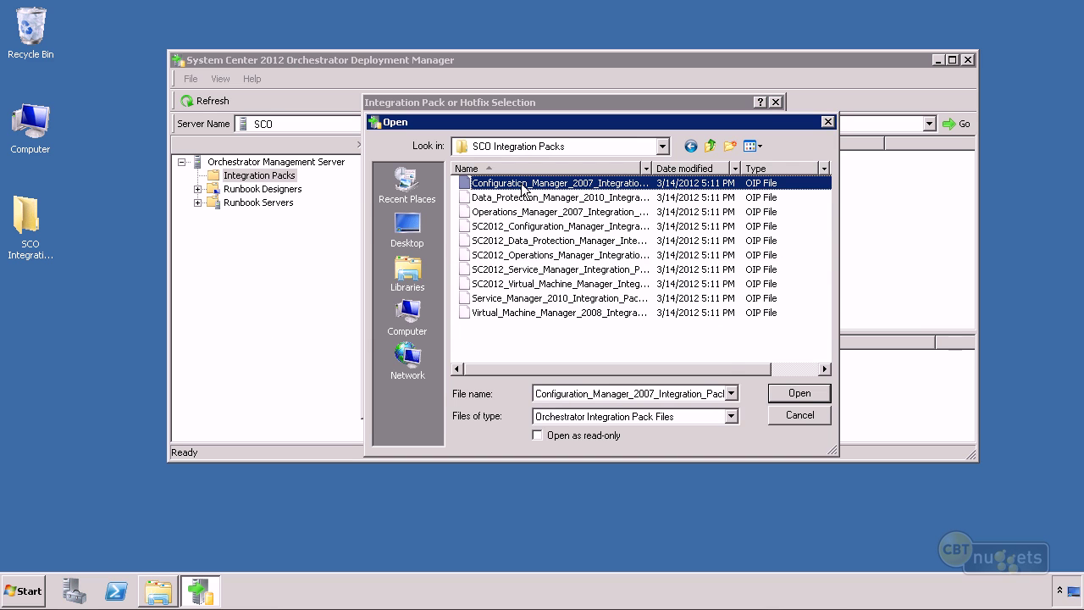
{"action": "left_click", "coordinate": [799, 393]}
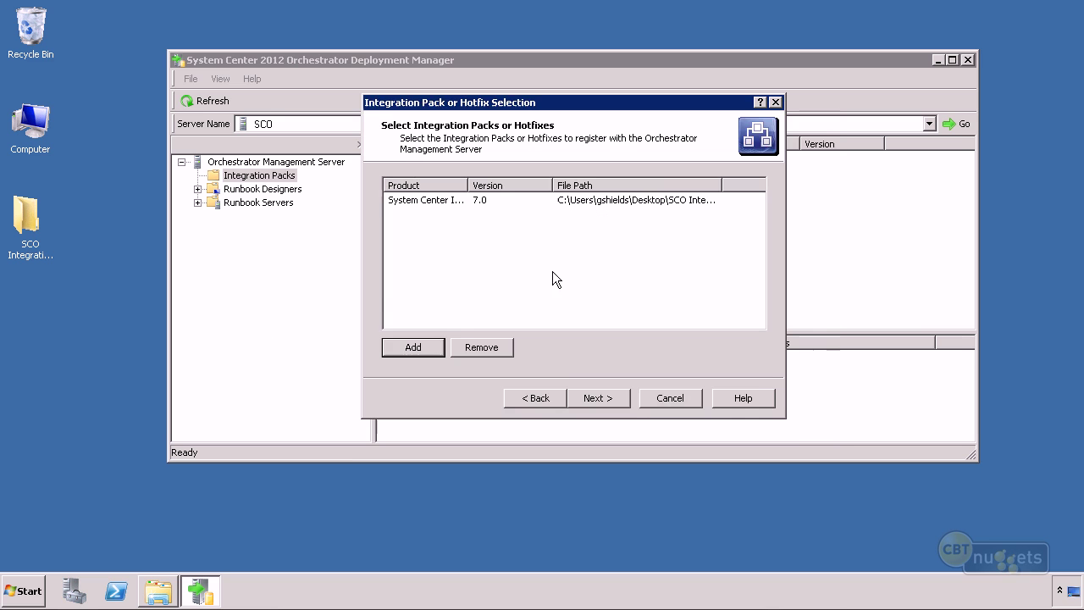
Add the Data Protection Manager 2010, Operations Manager 2007 and SC2012 Configuration Manager packs.
{"action": "left_click", "coordinate": [415, 348]}
{"action": "left_click", "coordinate": [496, 200]}
{"action": "left_click", "coordinate": [798, 394]}
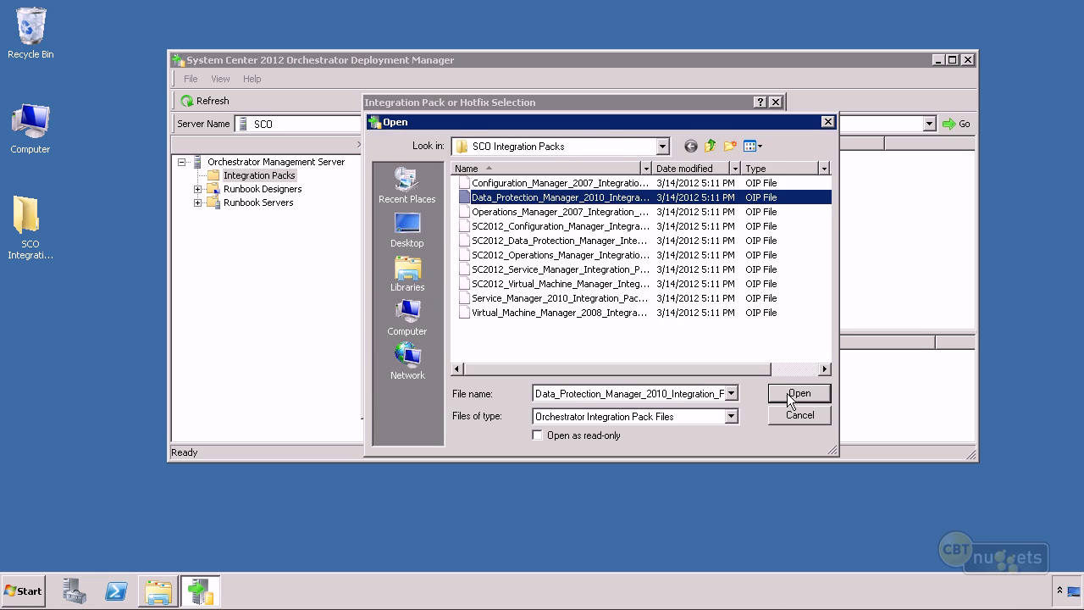
{"action": "left_click", "coordinate": [411, 350]}
{"action": "left_click", "coordinate": [492, 212]}
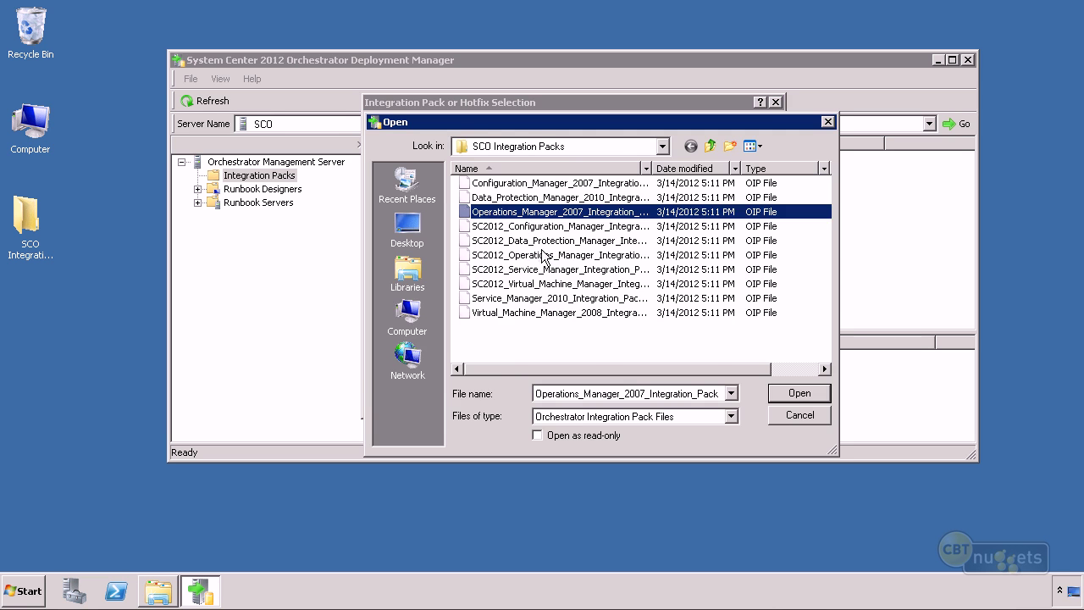
{"action": "left_click", "coordinate": [818, 396]}
{"action": "left_click", "coordinate": [415, 343]}
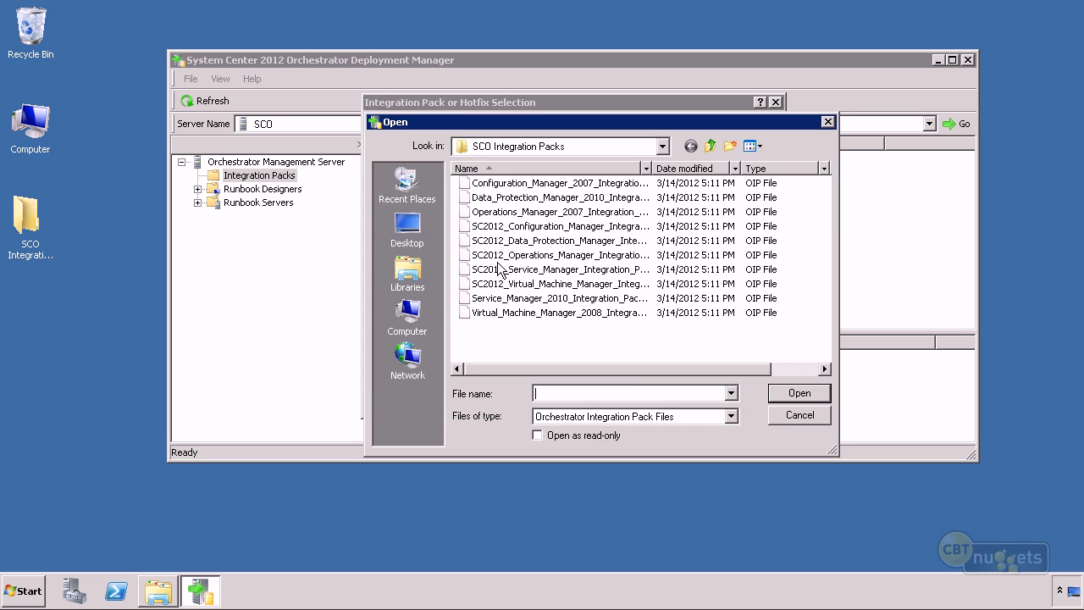
{"action": "left_click", "coordinate": [493, 231]}
{"action": "left_click", "coordinate": [808, 394]}
Add the SC2012 Data Protection Manager, Operations Manager and Service Manager packs.
{"action": "left_click", "coordinate": [424, 349]}
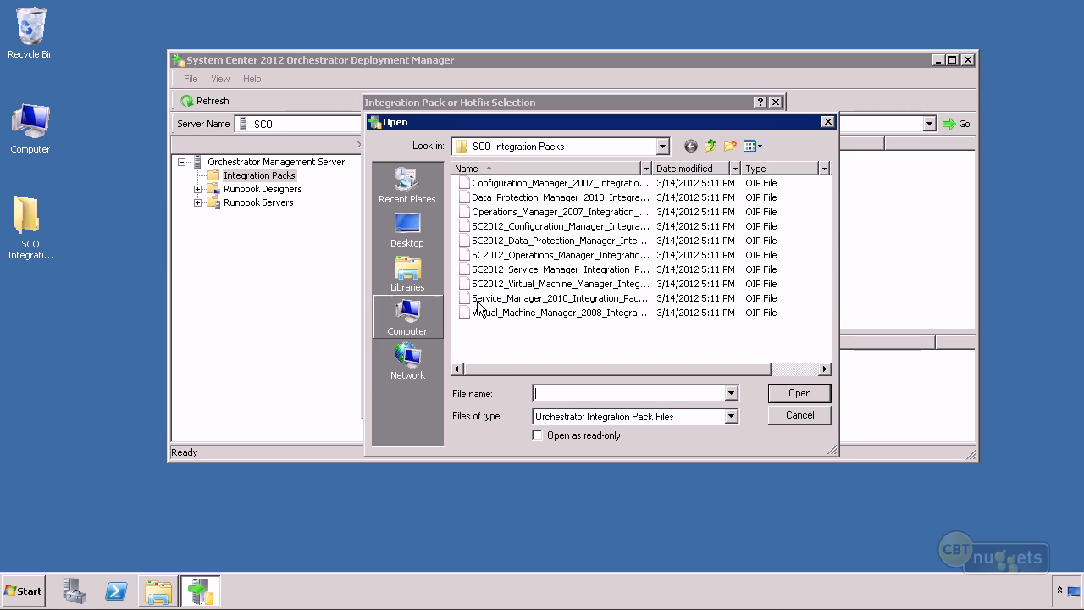
{"action": "left_click", "coordinate": [512, 240]}
{"action": "left_click", "coordinate": [798, 396]}
{"action": "left_click", "coordinate": [432, 347]}
{"action": "left_click", "coordinate": [489, 254]}
{"action": "left_click", "coordinate": [813, 393]}
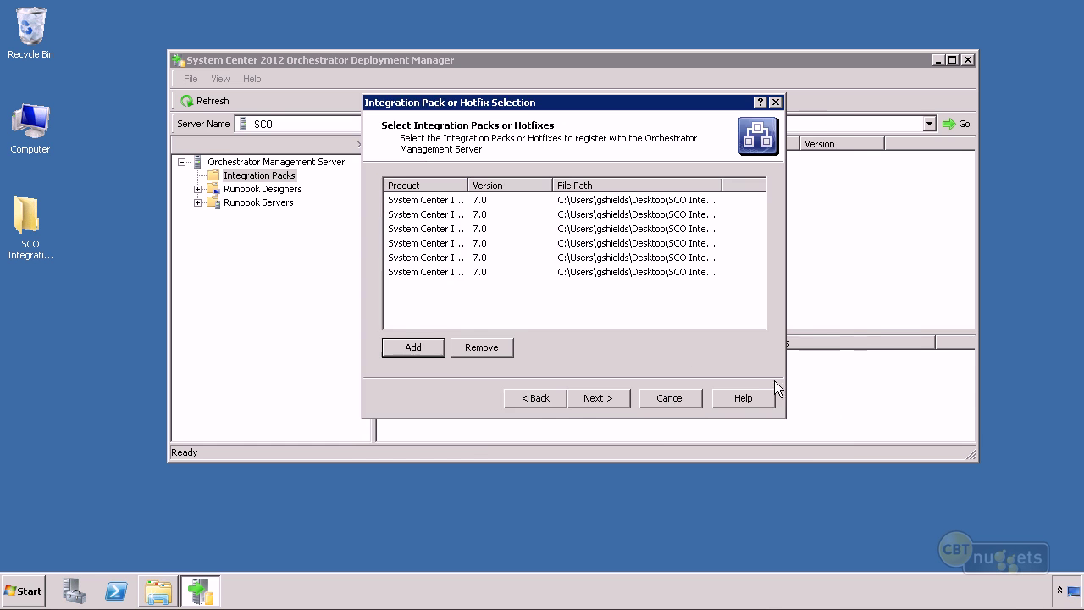
{"action": "left_click", "coordinate": [411, 353]}
{"action": "left_click", "coordinate": [496, 269]}
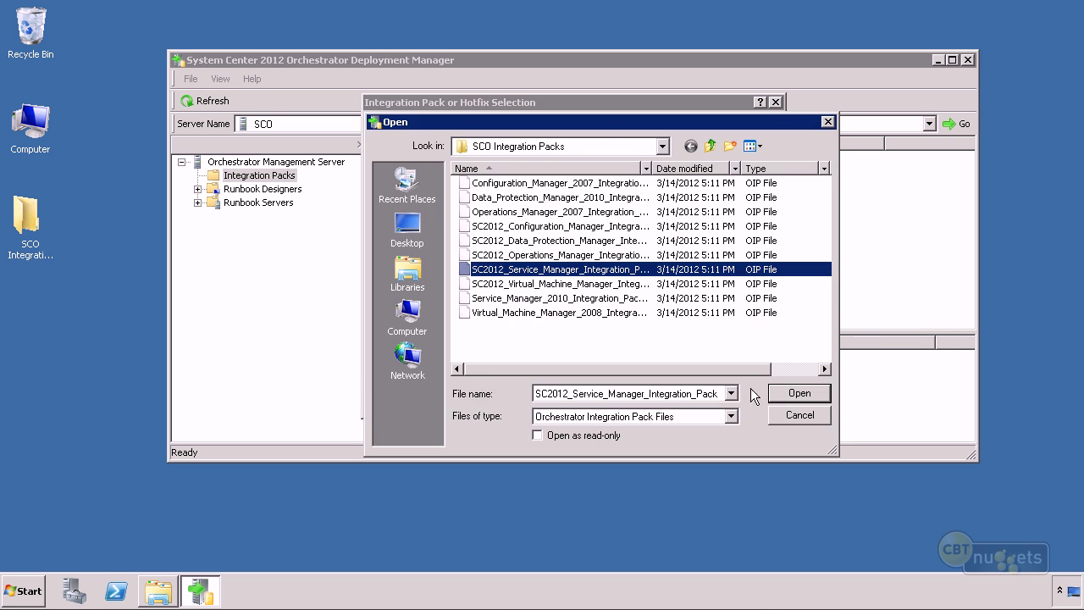
{"action": "left_click", "coordinate": [786, 393]}
Add the SC2012 Virtual Machine Manager, Service Manager 2010 and VMM 2008 packs, widening the Product column.
{"action": "left_click", "coordinate": [426, 354]}
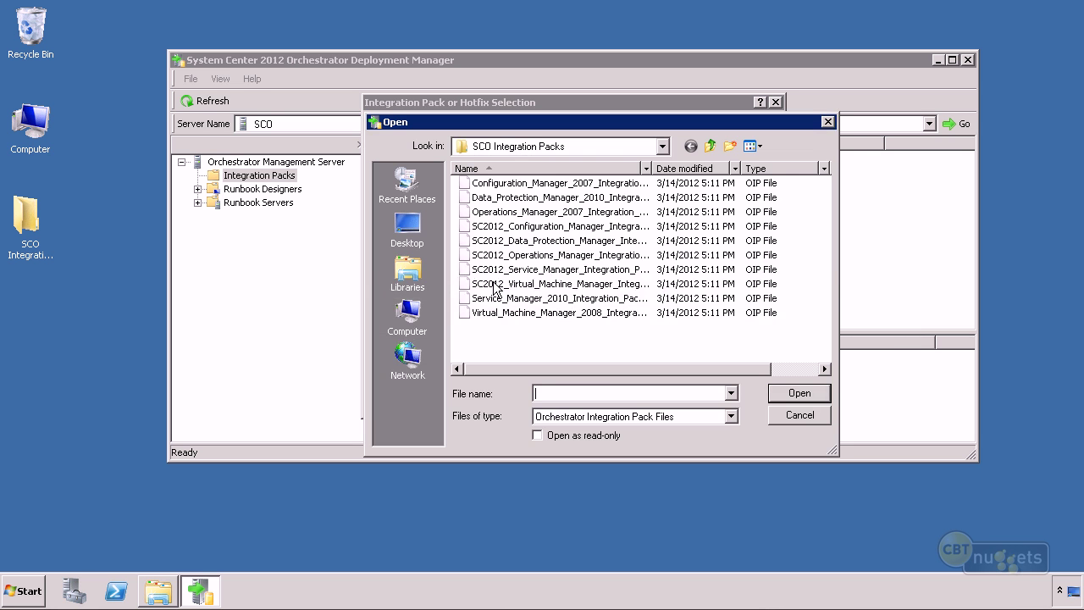
{"action": "left_click", "coordinate": [497, 284]}
{"action": "left_click", "coordinate": [781, 393]}
{"action": "left_click", "coordinate": [409, 354]}
{"action": "left_click", "coordinate": [508, 298]}
{"action": "left_click", "coordinate": [798, 395]}
{"action": "left_click", "coordinate": [425, 354]}
{"action": "left_click", "coordinate": [498, 313]}
{"action": "left_click", "coordinate": [796, 394]}
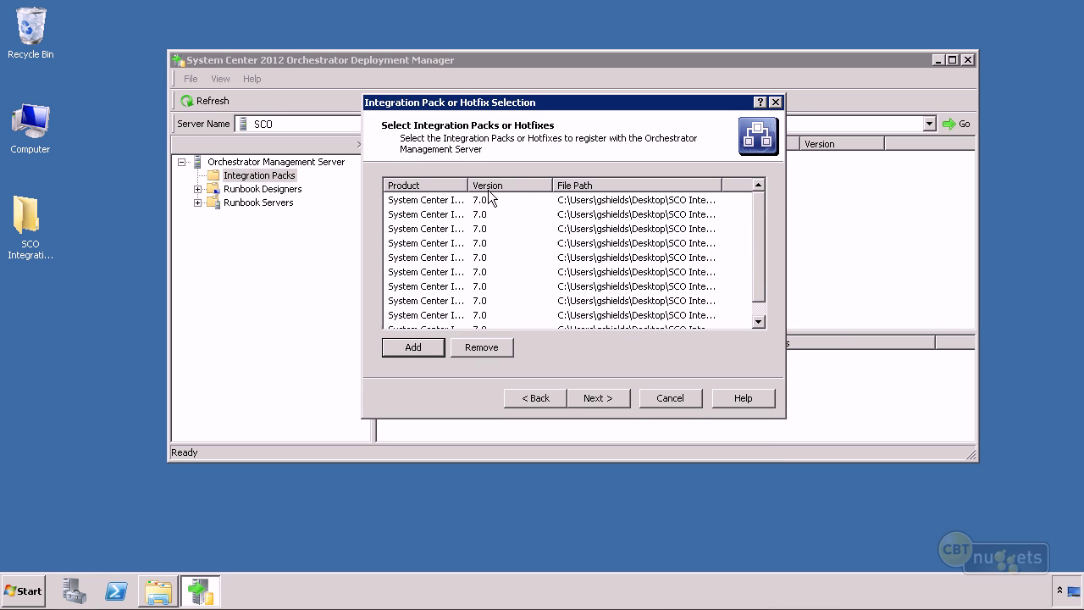
{"action": "left_click_drag", "start_coordinate": [467, 183], "coordinate": [707, 185]}
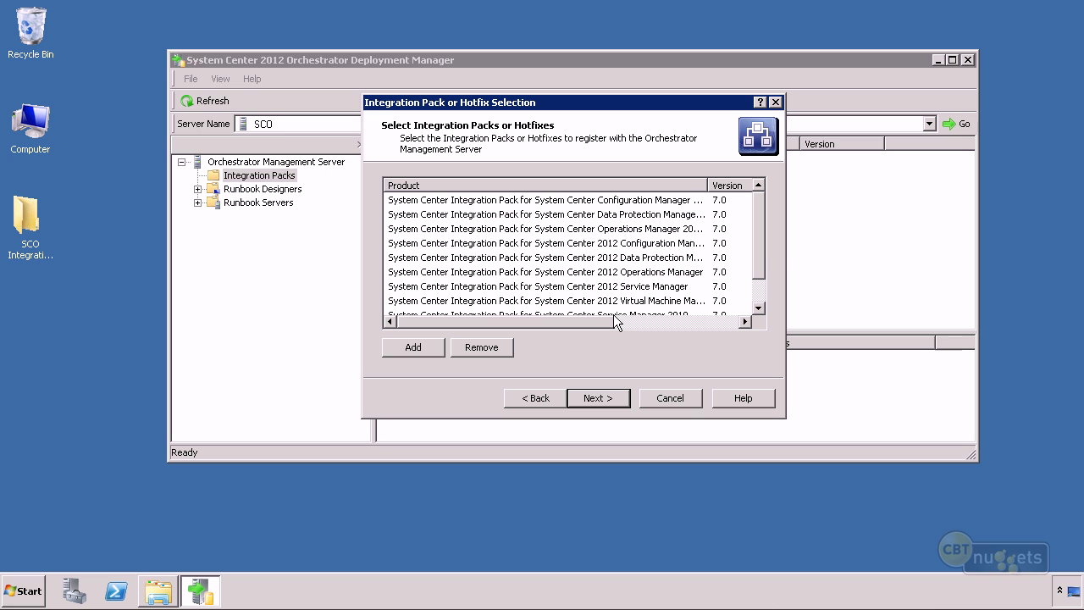
Finish the wizard, accept all nine integration pack licenses, and expand the management server.
{"action": "left_click", "coordinate": [605, 399]}
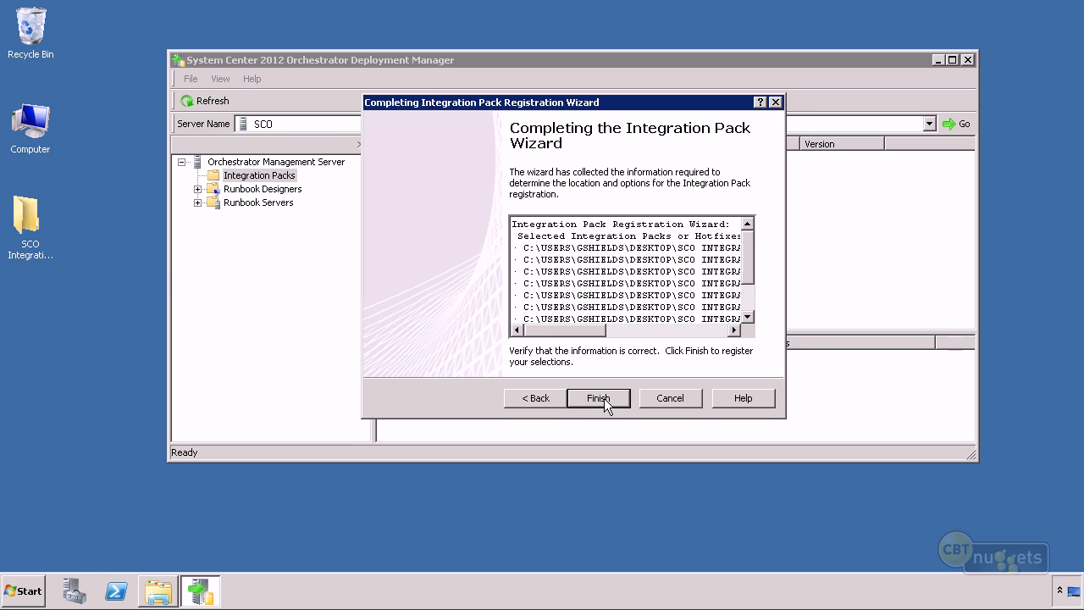
{"action": "left_click", "coordinate": [603, 398]}
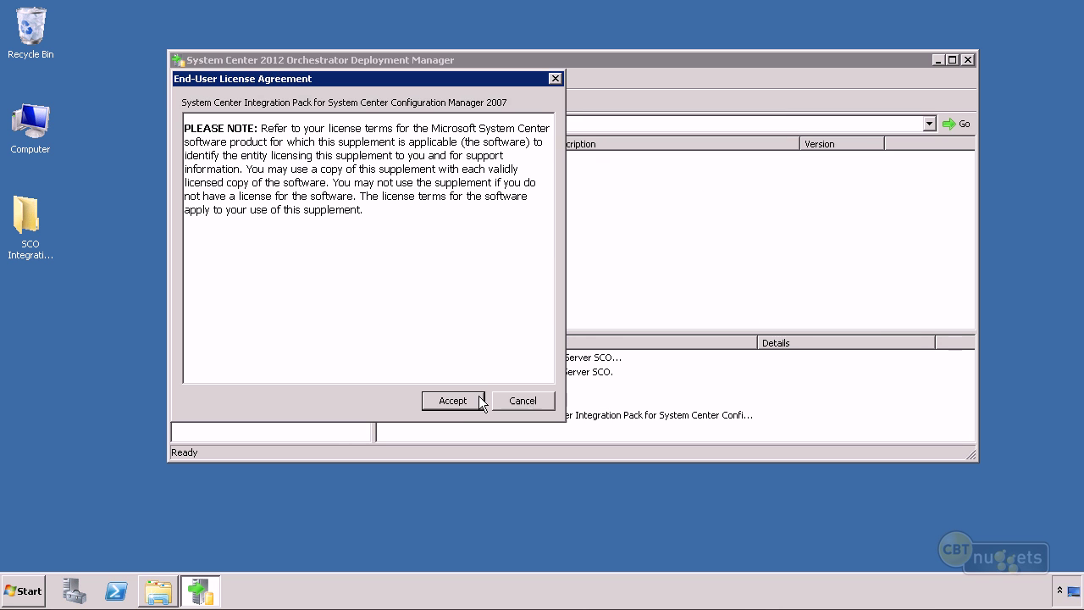
{"action": "left_click", "coordinate": [449, 401]}
{"action": "left_click", "coordinate": [454, 403]}
{"action": "left_click", "coordinate": [453, 404]}
{"action": "left_click", "coordinate": [452, 405]}
{"action": "left_click", "coordinate": [452, 403]}
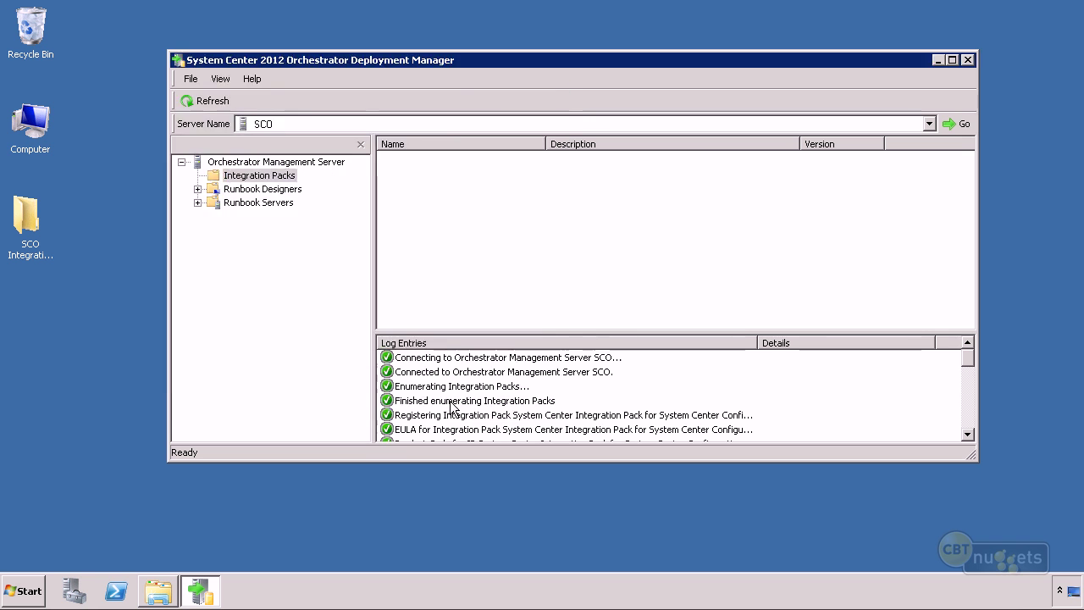
{"action": "left_click", "coordinate": [451, 403]}
{"action": "left_click", "coordinate": [452, 403]}
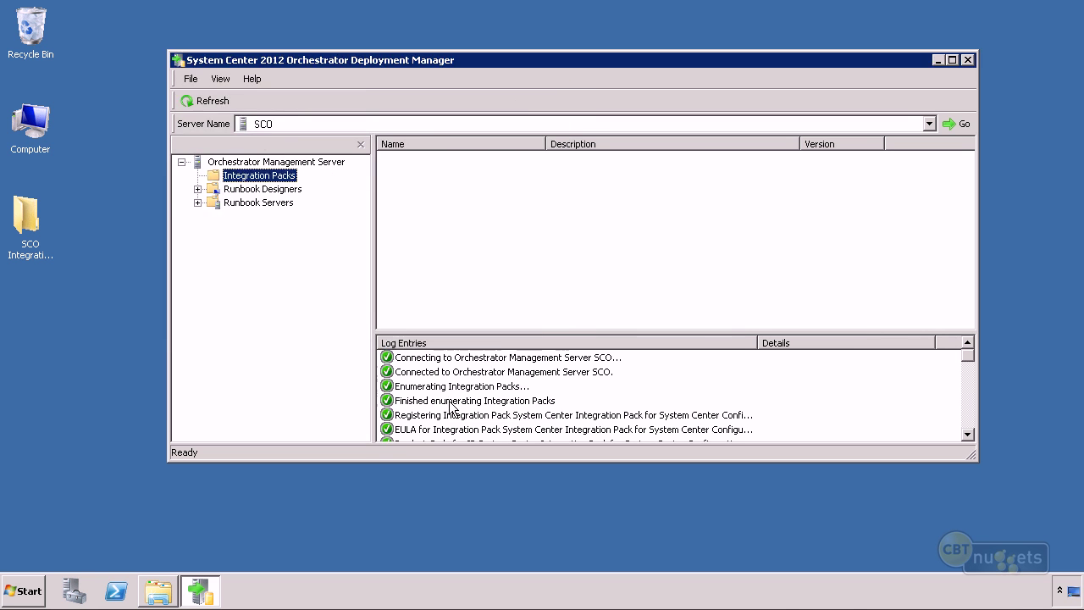
{"action": "left_click", "coordinate": [451, 403]}
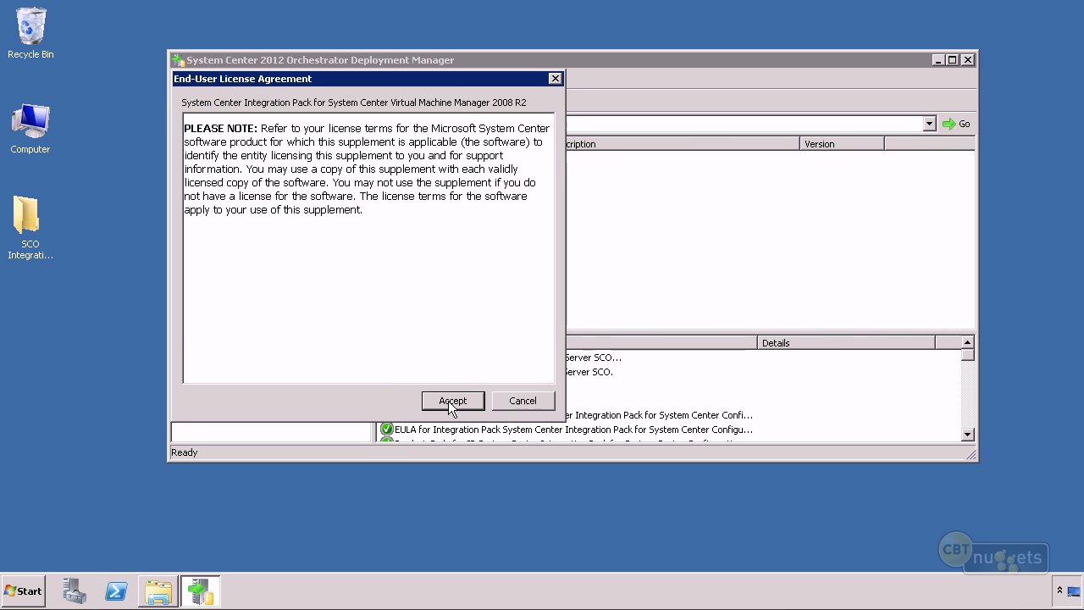
{"action": "left_click", "coordinate": [451, 403]}
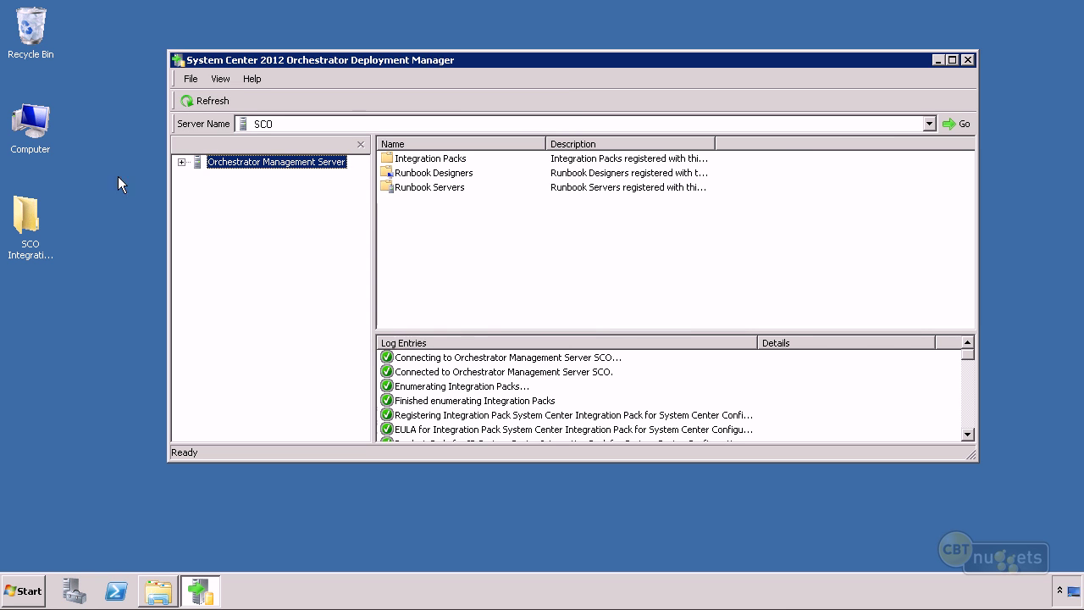
{"action": "left_click", "coordinate": [181, 162]}
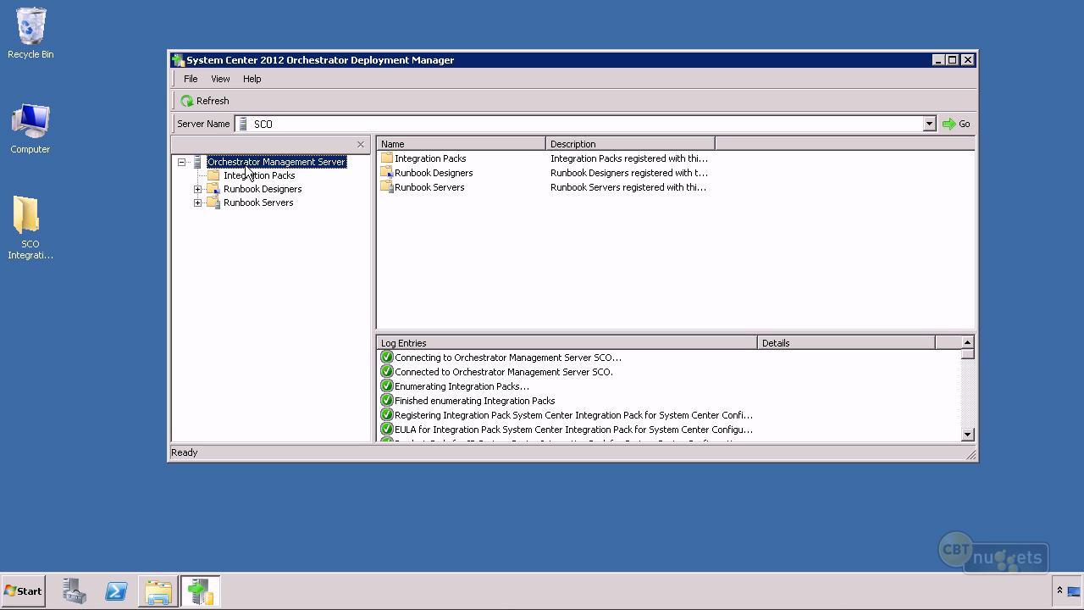
Start the Integration Pack Deployment Wizard from the Integration Packs node.
{"action": "left_click", "coordinate": [264, 177]}
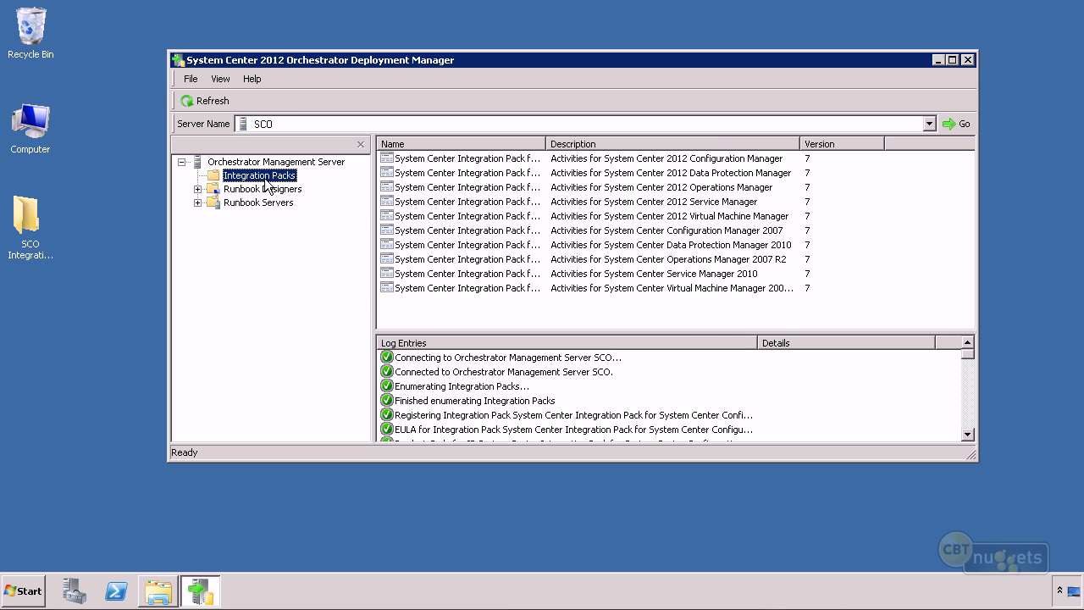
{"action": "right_click", "coordinate": [265, 178]}
{"action": "left_click", "coordinate": [331, 205]}
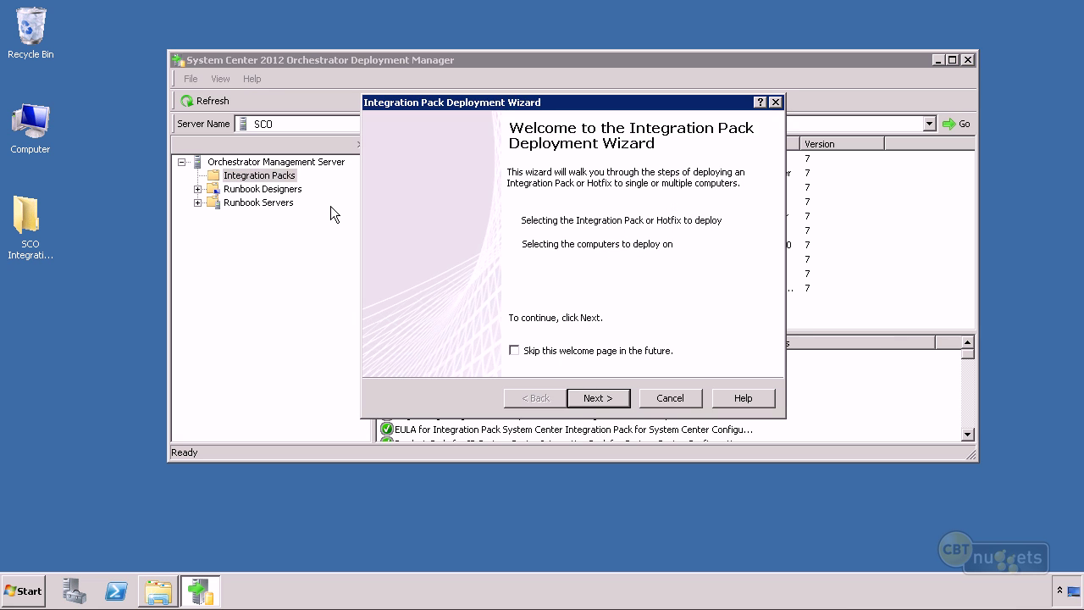
{"action": "left_click", "coordinate": [588, 402]}
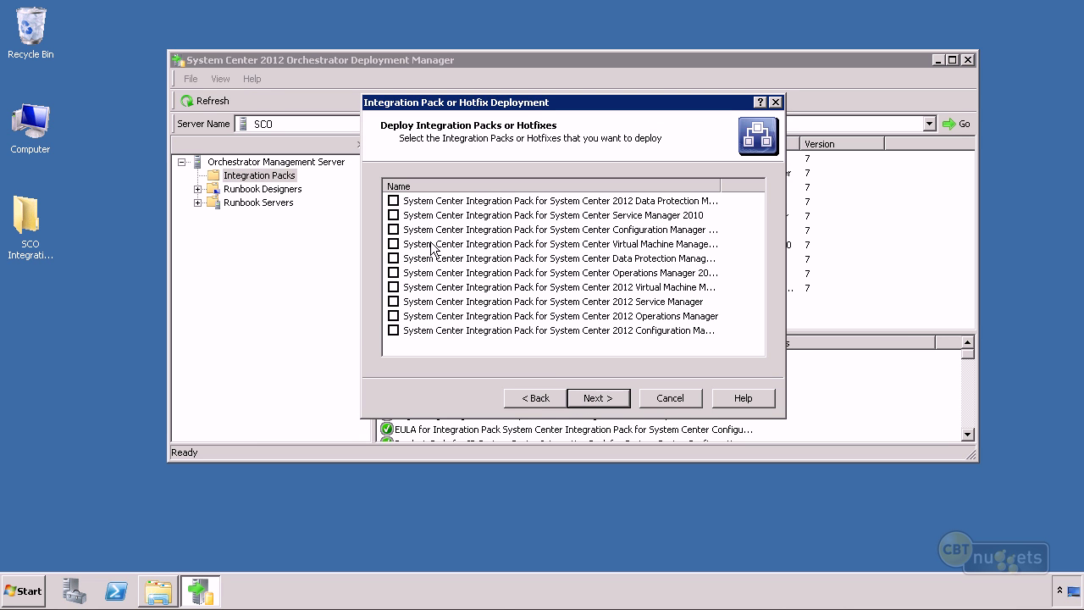
Choose the 2012 Operations Manager, Service Manager and Virtual Machine Manager packs to deploy.
{"action": "left_click", "coordinate": [393, 200]}
{"action": "left_click", "coordinate": [392, 215]}
{"action": "left_click", "coordinate": [393, 229]}
{"action": "left_click", "coordinate": [393, 244]}
{"action": "left_click", "coordinate": [393, 258]}
{"action": "left_click", "coordinate": [393, 273]}
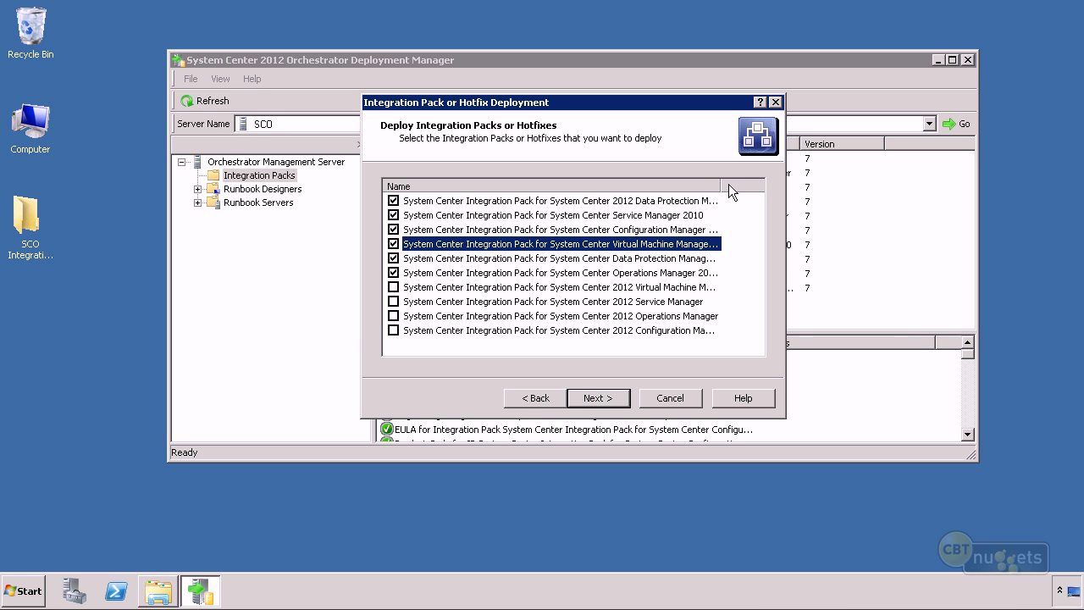
{"action": "left_click_drag", "start_coordinate": [720, 186], "coordinate": [771, 186]}
{"action": "left_click", "coordinate": [393, 201]}
{"action": "left_click", "coordinate": [392, 215]}
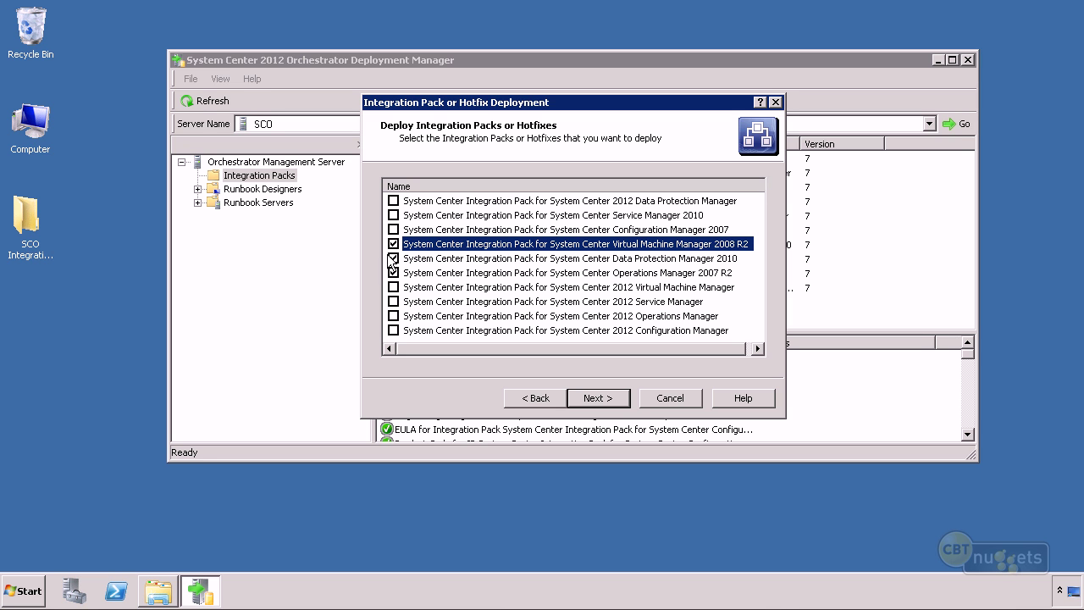
{"action": "left_click", "coordinate": [393, 244]}
{"action": "left_click", "coordinate": [392, 258]}
{"action": "left_click", "coordinate": [393, 273]}
{"action": "left_click", "coordinate": [393, 301]}
{"action": "left_click", "coordinate": [393, 316]}
Add computer sco as the target and deploy the selected packs.
{"action": "left_click", "coordinate": [597, 399]}
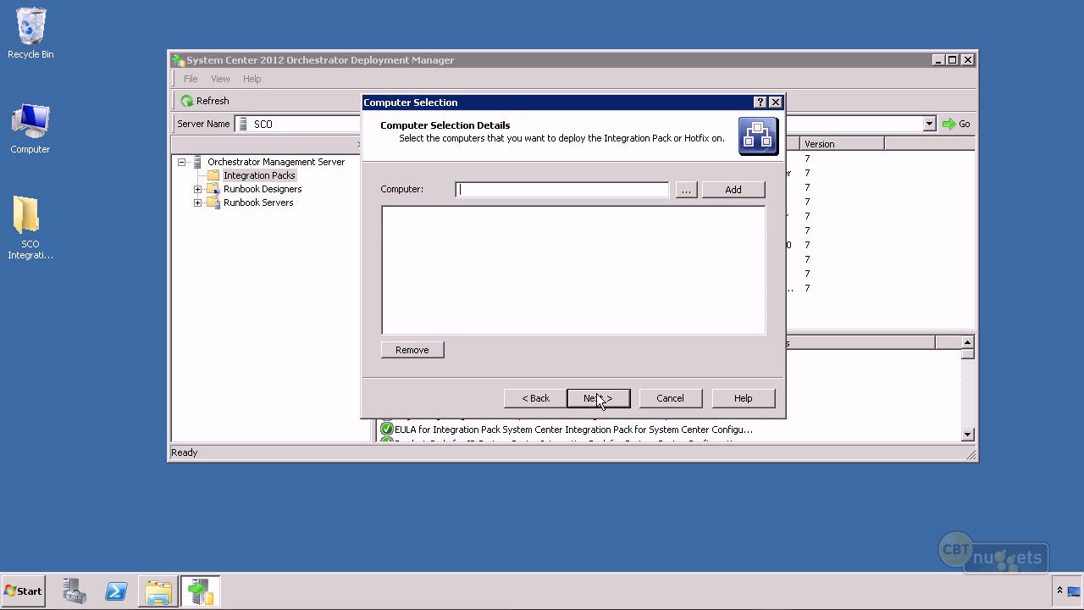
{"action": "type", "text": "sco"}
{"action": "left_click", "coordinate": [730, 191]}
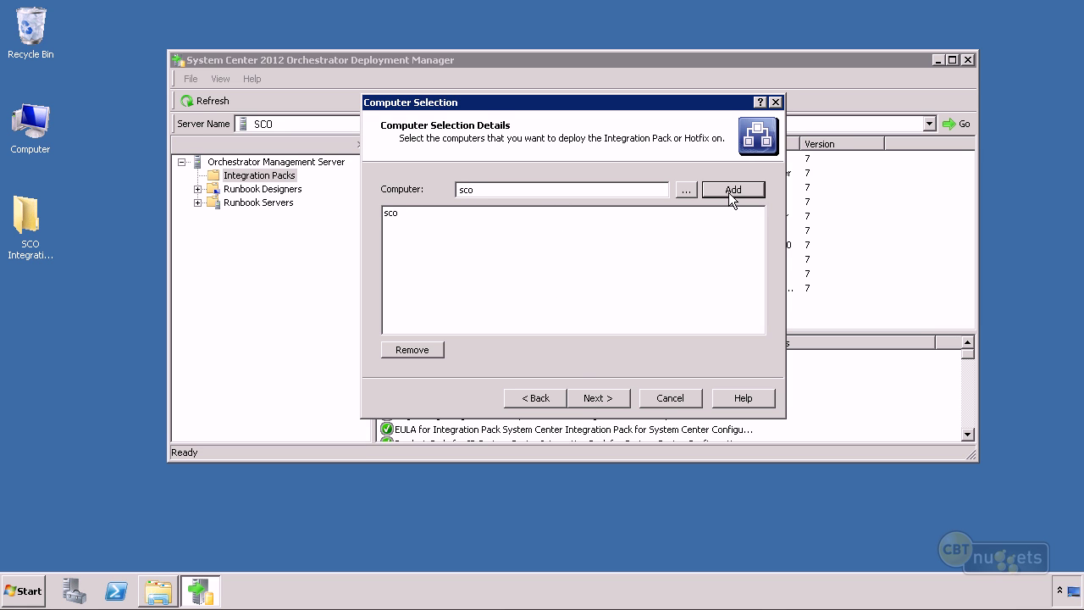
{"action": "left_click", "coordinate": [583, 395]}
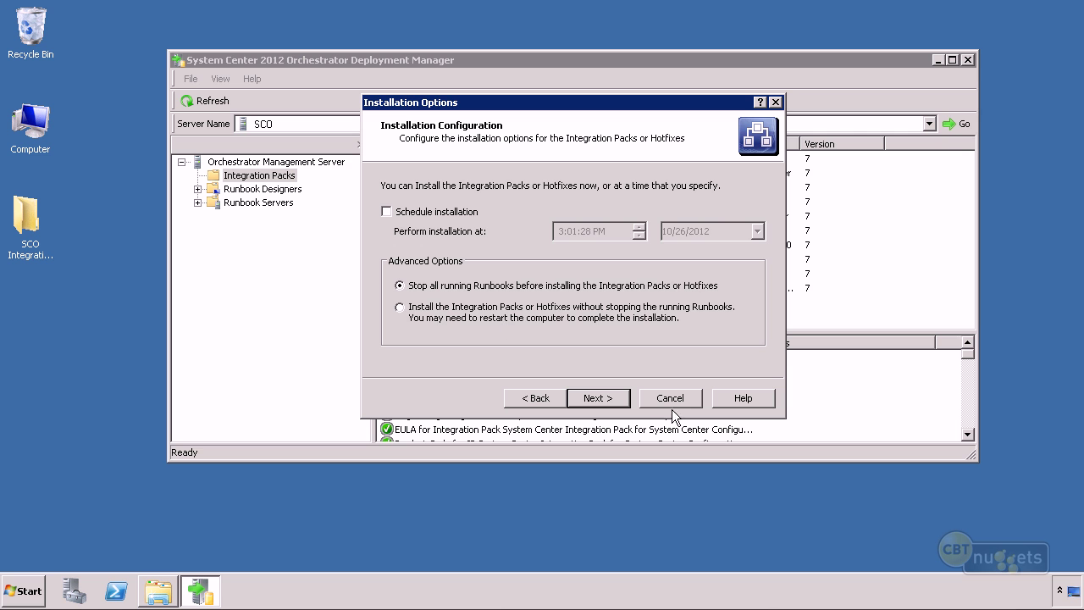
{"action": "left_click", "coordinate": [616, 400]}
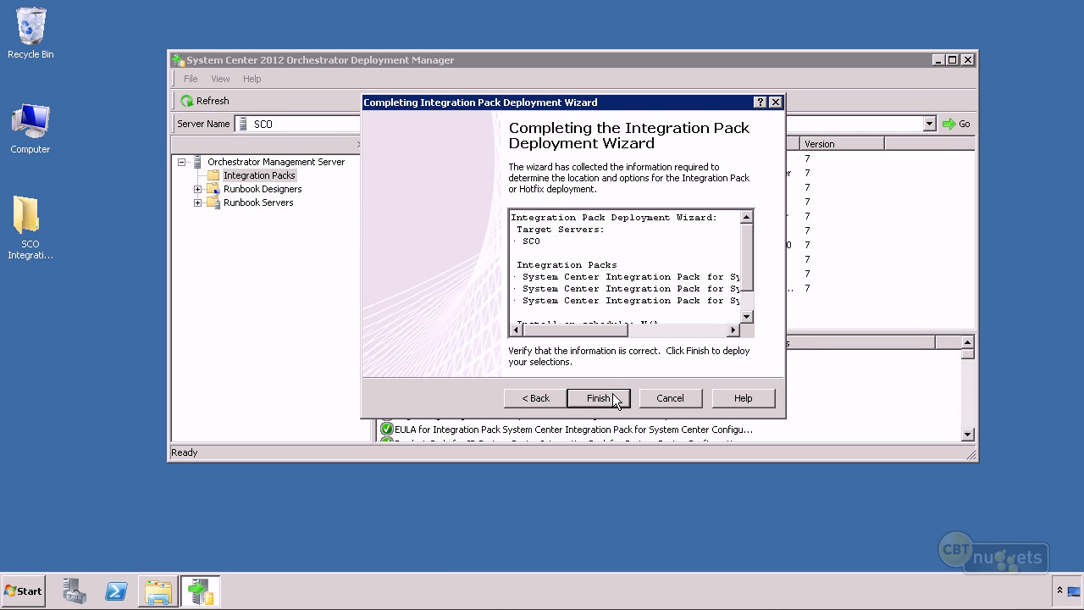
{"action": "left_click", "coordinate": [598, 398]}
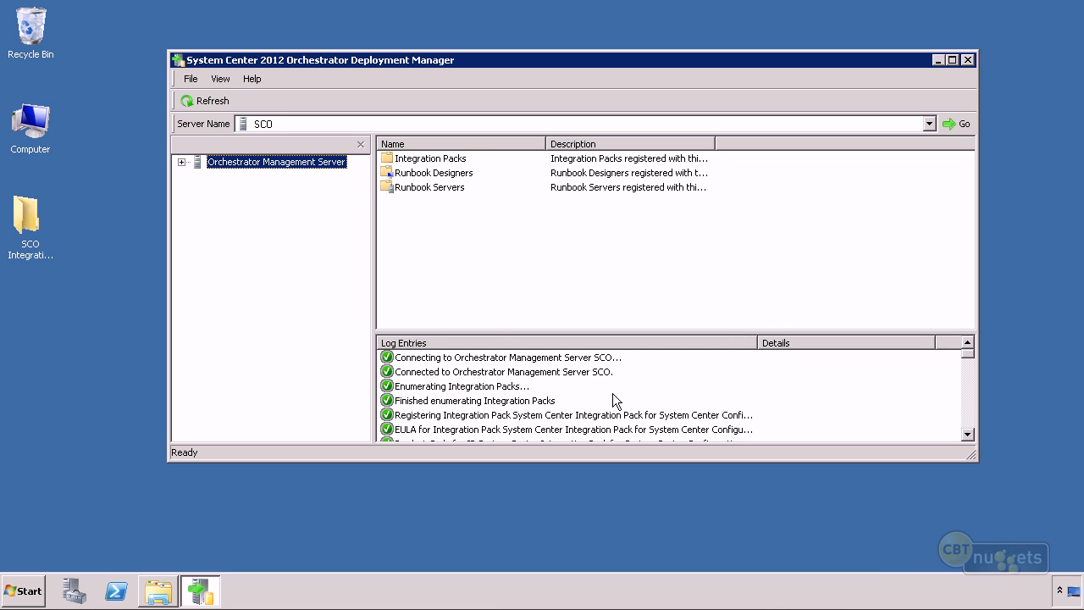
Launch Runbook Designer from the Start menu, maximize it, and open the Options menu.
{"action": "left_click", "coordinate": [25, 590]}
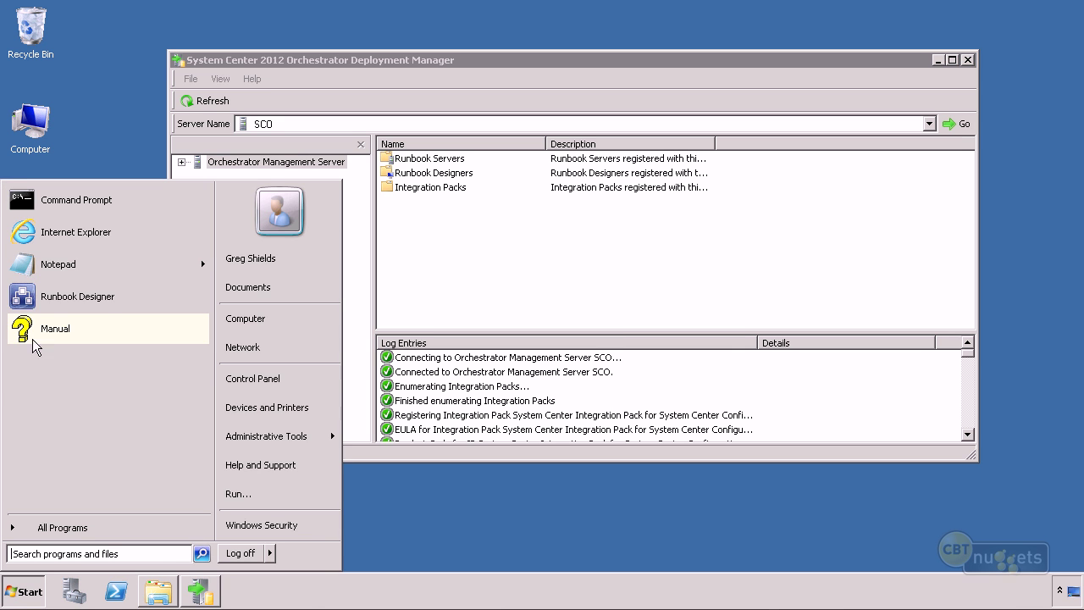
{"action": "left_click", "coordinate": [92, 298]}
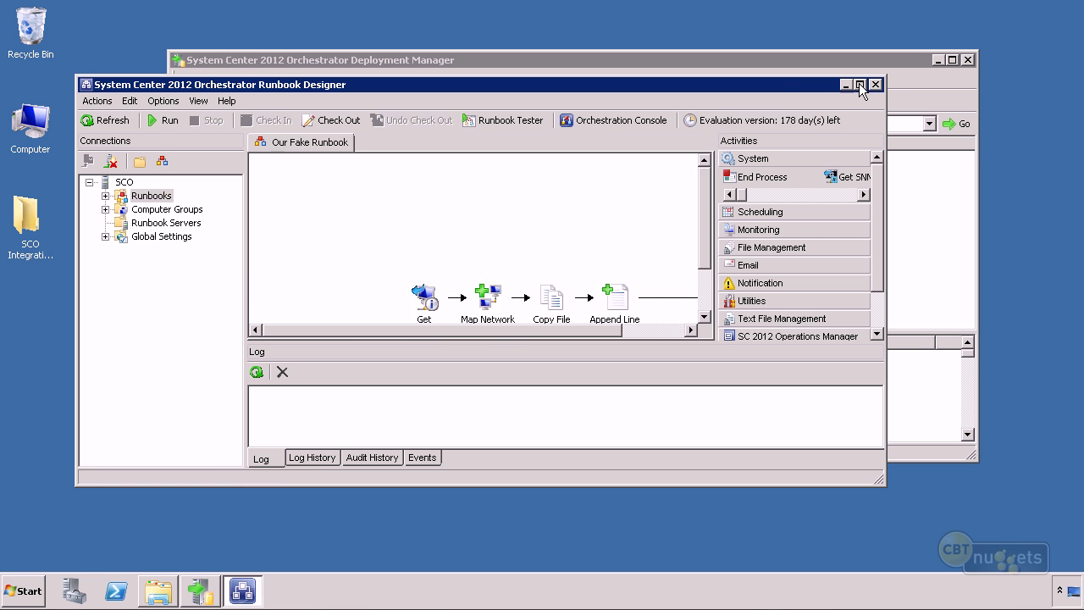
{"action": "left_click", "coordinate": [859, 84]}
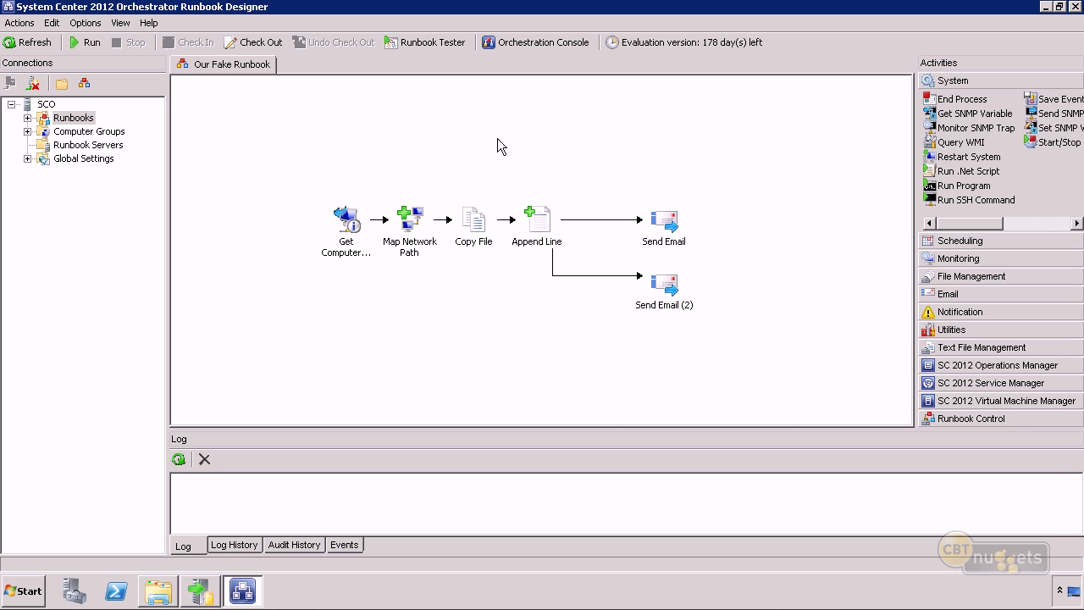
{"action": "left_click", "coordinate": [85, 26]}
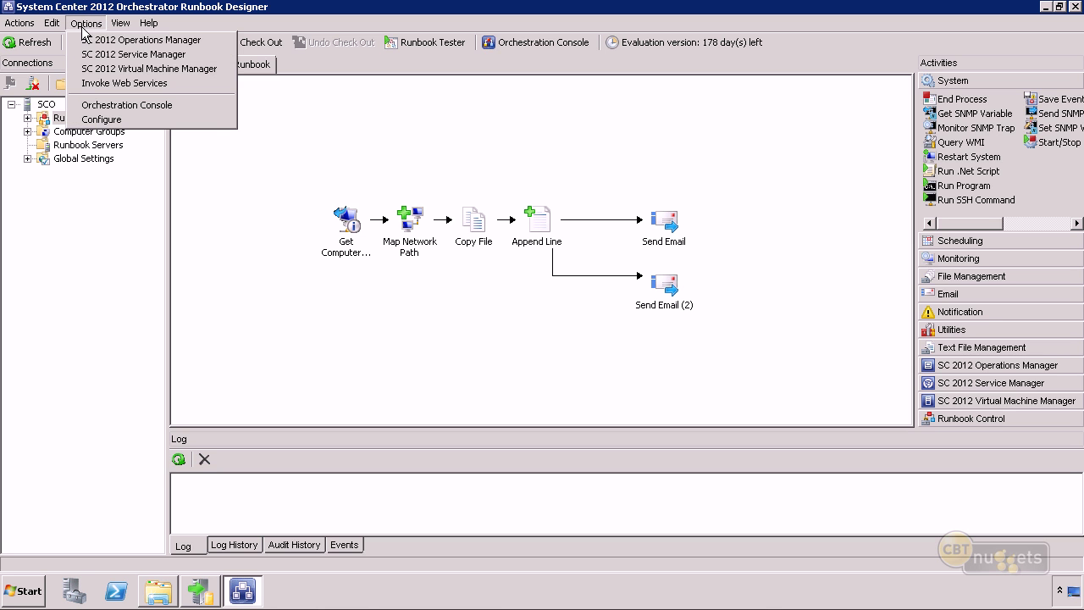
Add a System Center Virtual Machine Manager connection named scvmm.company.pri.
{"action": "left_click", "coordinate": [144, 71]}
{"action": "left_click", "coordinate": [466, 396]}
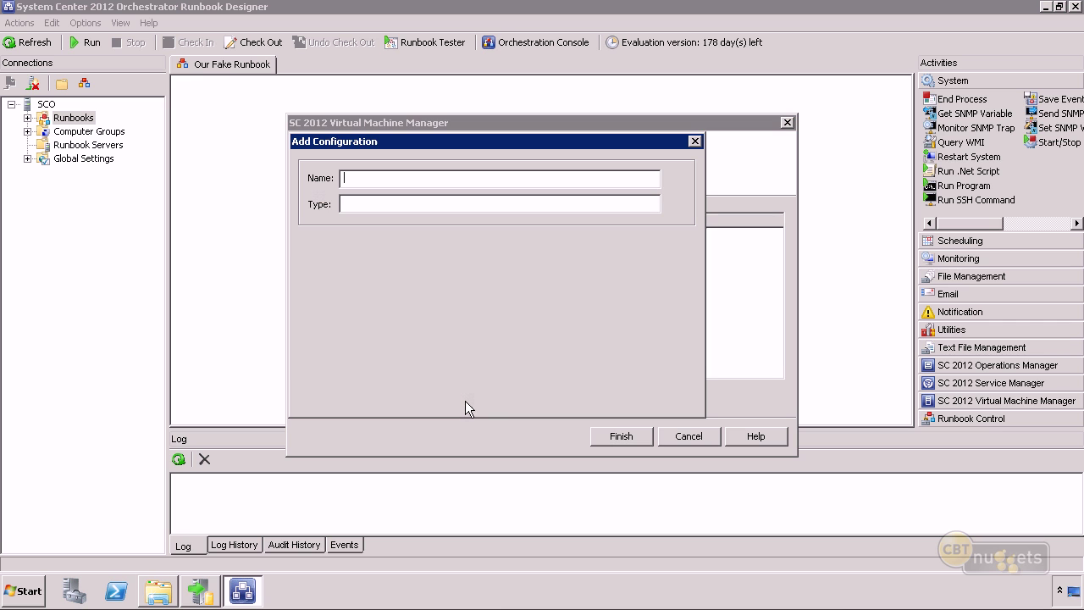
{"action": "type", "text": "scv"}
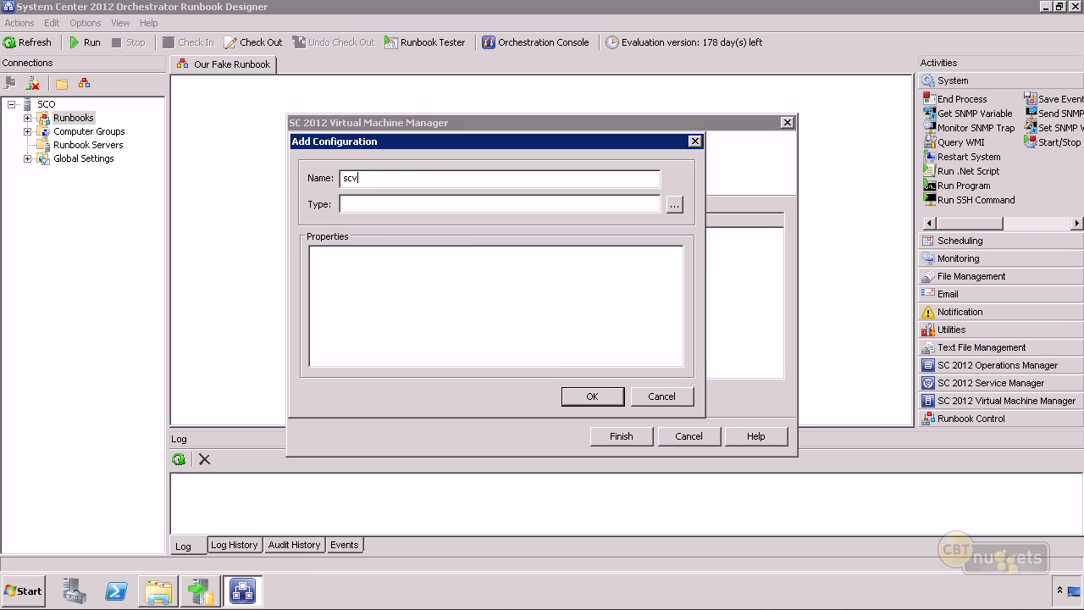
{"action": "type", "text": "mm.company.pri"}
{"action": "left_click", "coordinate": [675, 206]}
{"action": "left_click", "coordinate": [515, 197]}
{"action": "left_click", "coordinate": [557, 404]}
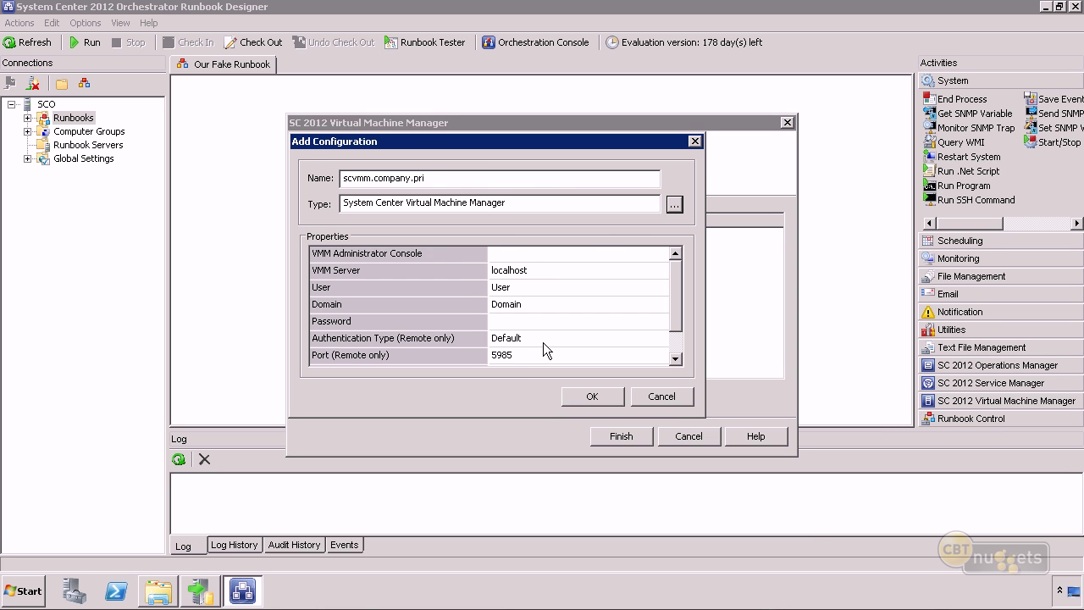
{"action": "left_click", "coordinate": [586, 398]}
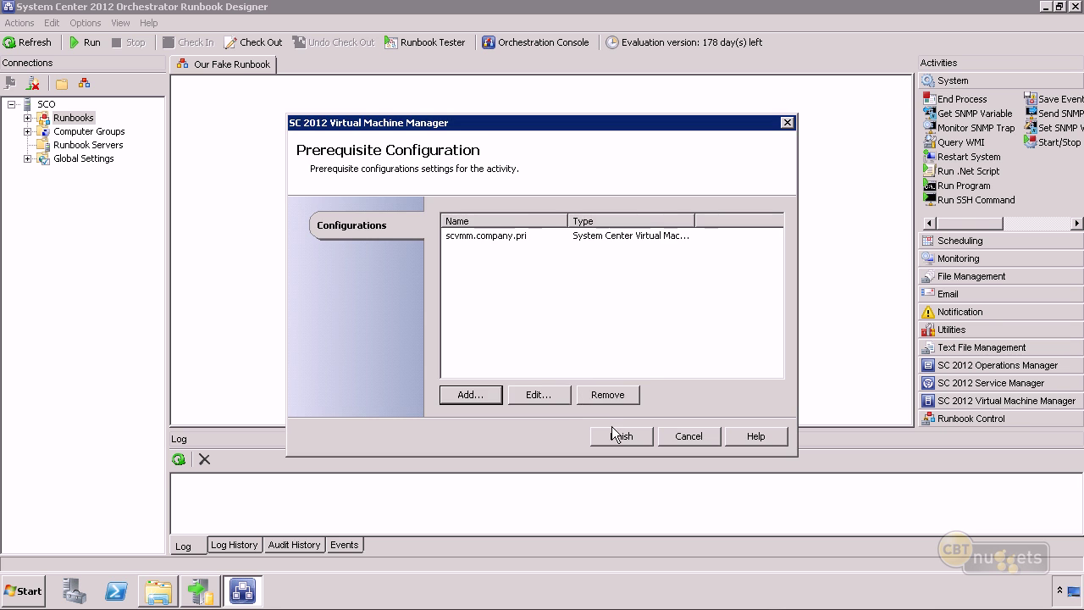
{"action": "left_click", "coordinate": [619, 436]}
Enter a Service Manager connection to scsm.company.pri with a company domain user and password.
{"action": "left_click", "coordinate": [85, 23]}
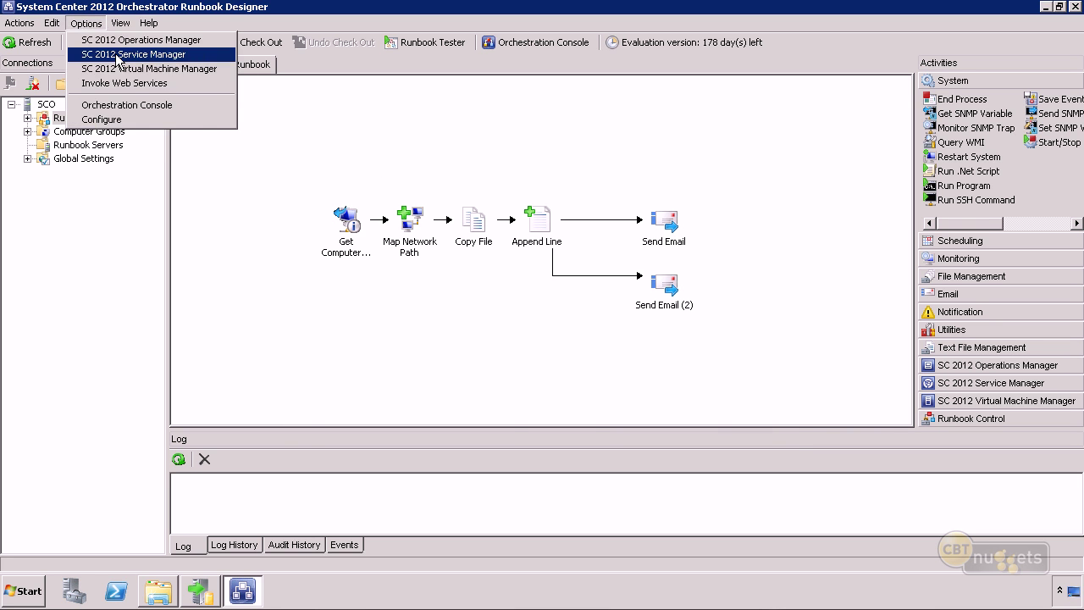
{"action": "left_click", "coordinate": [110, 54]}
{"action": "left_click", "coordinate": [488, 359]}
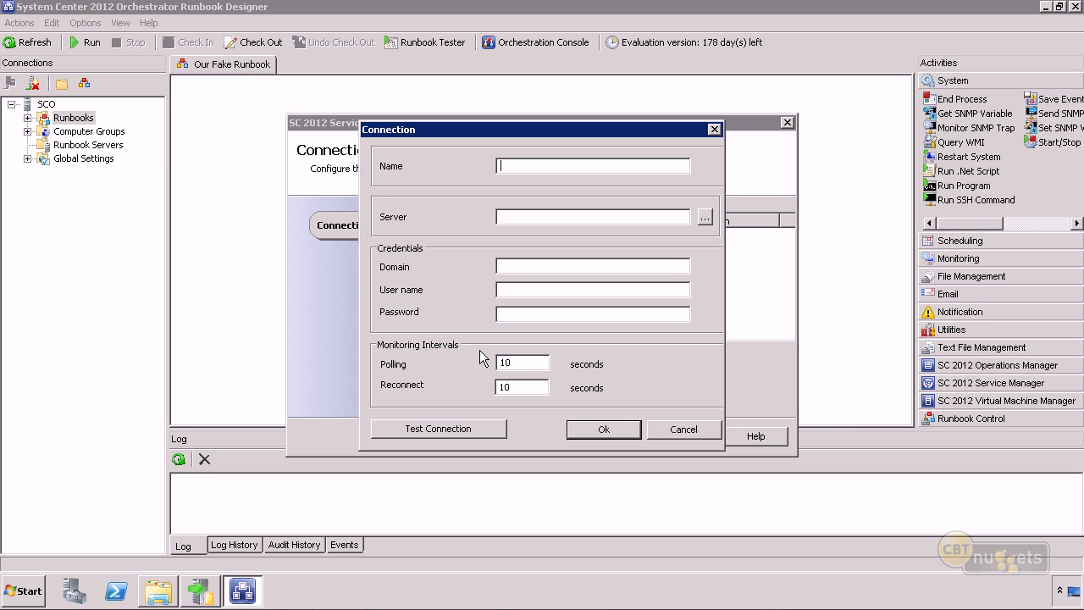
{"action": "type", "text": "scsm.company.priscsm.company.pri"}
{"action": "key", "text": "Tab"}
{"action": "key", "text": "Tab"}
{"action": "type", "text": "compan"}
{"action": "key", "text": "shift+Tab"}
{"action": "key", "text": "End"}
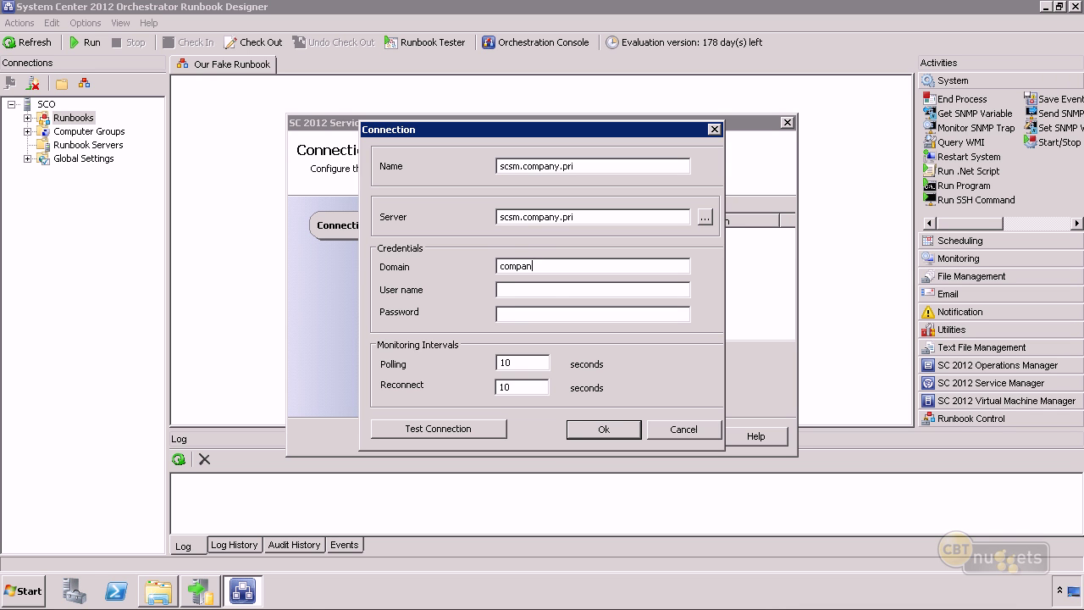
{"action": "key", "text": "Tab"}
{"action": "type", "text": "P@ssw0rd"}
Test the Service Manager connection successfully, then save it and finish.
{"action": "left_click", "coordinate": [464, 432]}
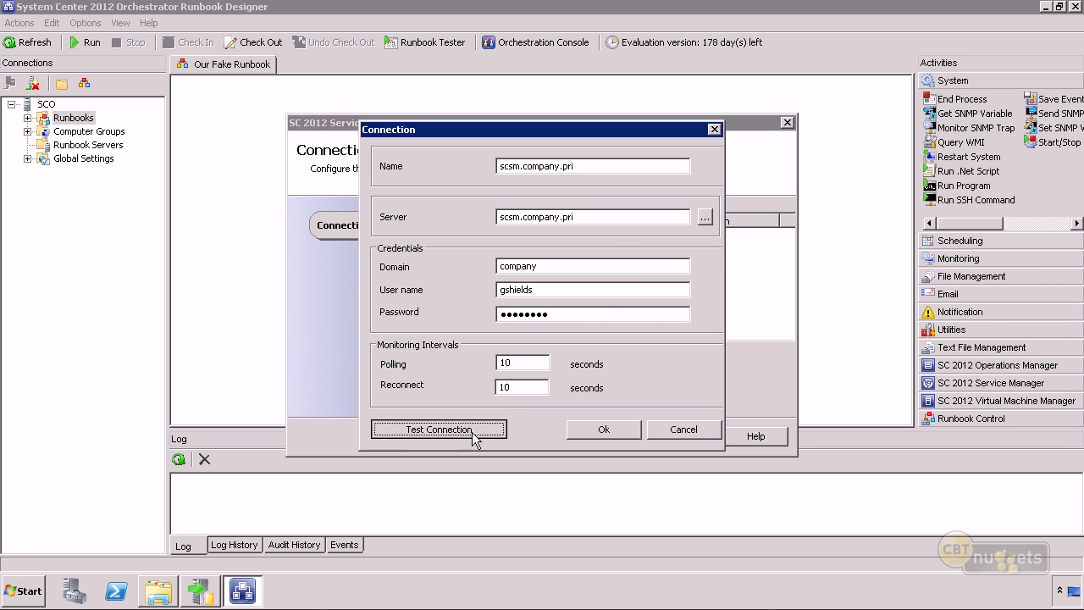
{"action": "left_click", "coordinate": [616, 344]}
{"action": "left_click", "coordinate": [600, 430]}
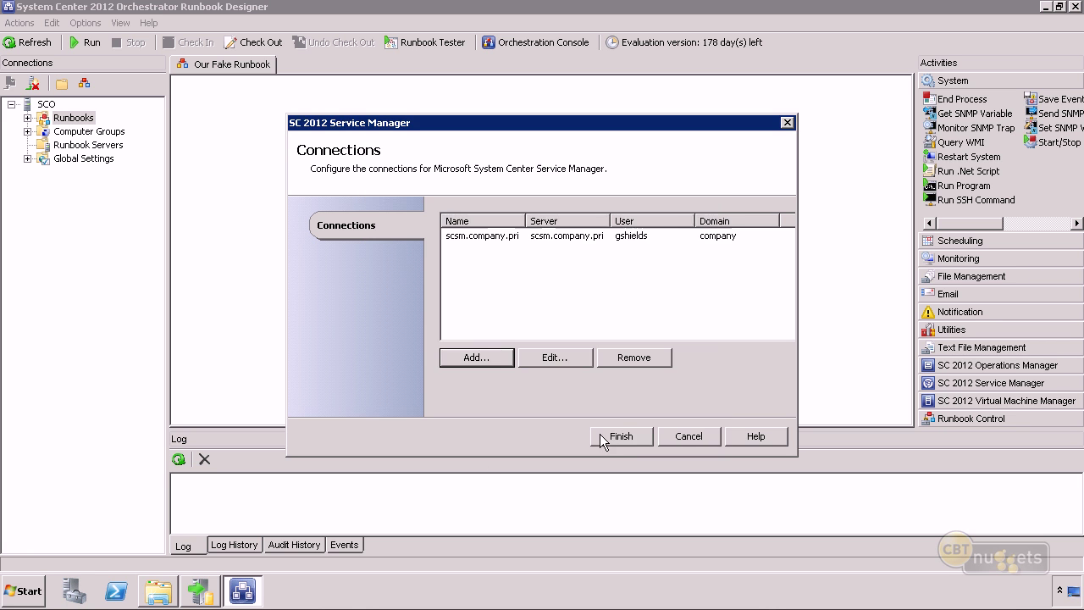
{"action": "left_click", "coordinate": [599, 435]}
Start a new Operations Manager connection with server name scom.company.pri.
{"action": "left_click", "coordinate": [85, 23]}
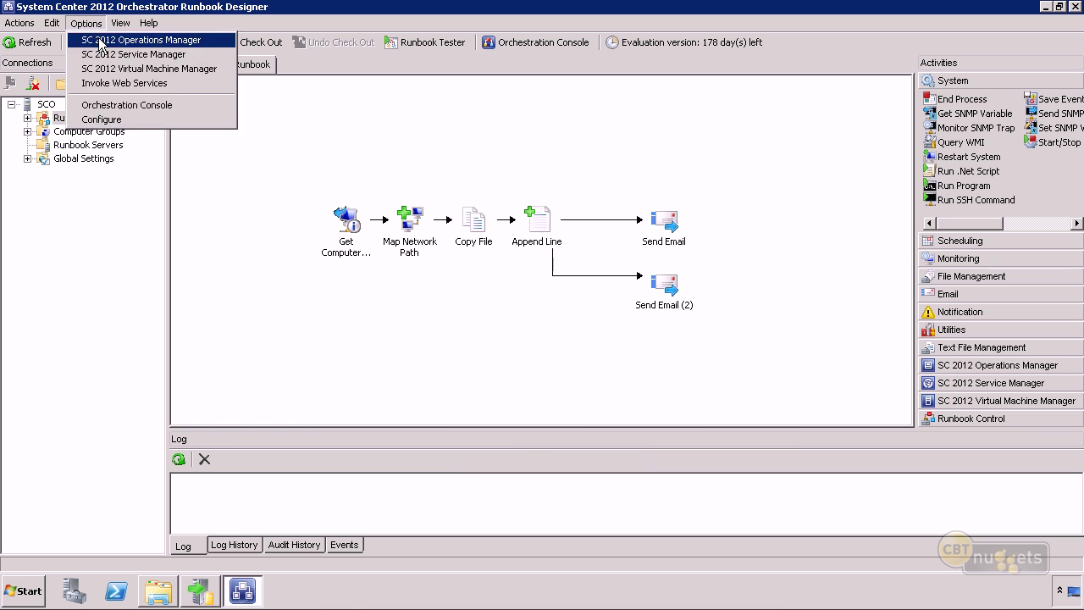
{"action": "left_click", "coordinate": [95, 39]}
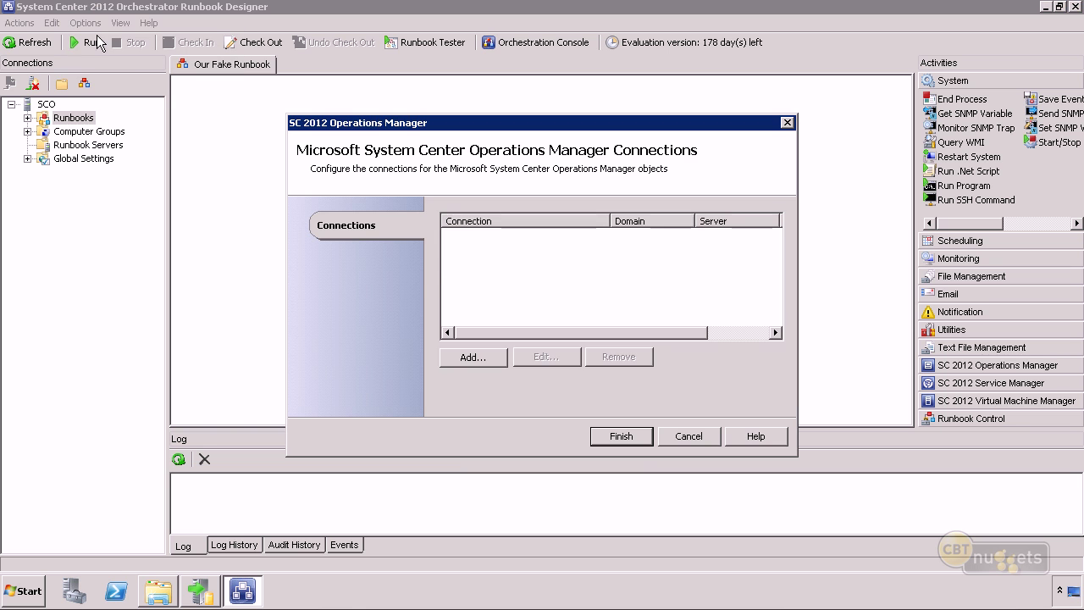
{"action": "left_click", "coordinate": [472, 358]}
{"action": "type", "text": "scom.cpmn"}
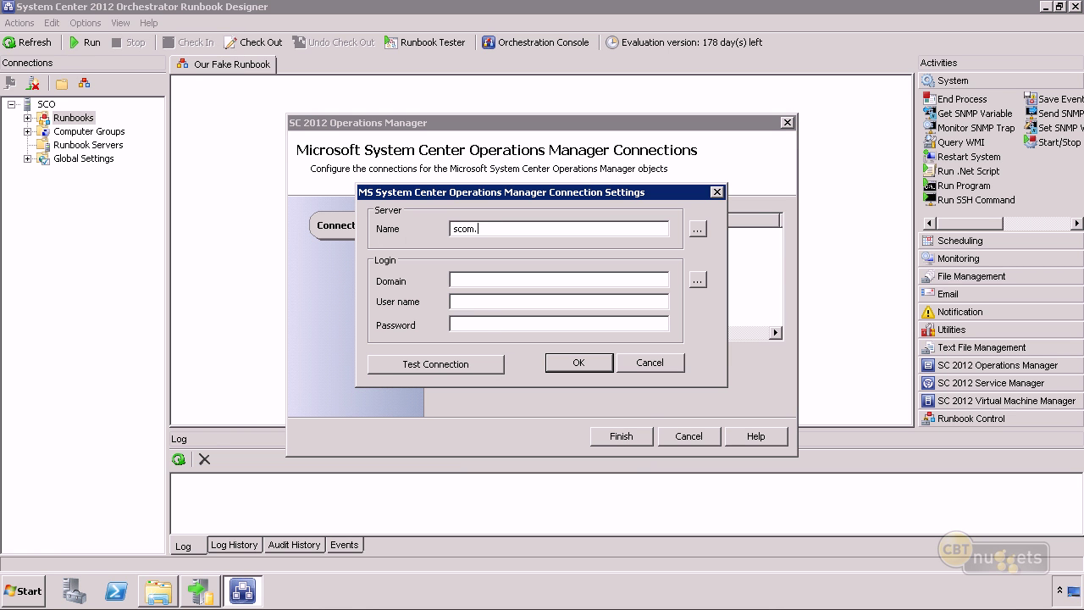
{"action": "key", "text": "BackSpace"}
{"action": "key", "text": "BackSpace"}
{"action": "key", "text": "BackSpace"}
{"action": "type", "text": "ompn"}
{"action": "key", "text": "BackSpace"}
{"action": "type", "text": "any.pri"}
{"action": "key", "text": "Tab"}
Enter domain company, the user account and its password, then save the connection.
{"action": "key", "text": "Tab"}
{"action": "type", "text": "compan"}
{"action": "key", "text": "Tab"}
{"action": "key", "text": "shift+Tab"}
{"action": "key", "text": "End"}
{"action": "type", "text": "y"}
{"action": "key", "text": "Tab"}
{"action": "key", "text": "Tab"}
{"action": "key", "text": "Tab"}
{"action": "type", "text": "Pa$$w0rd"}
{"action": "left_click", "coordinate": [578, 362]}
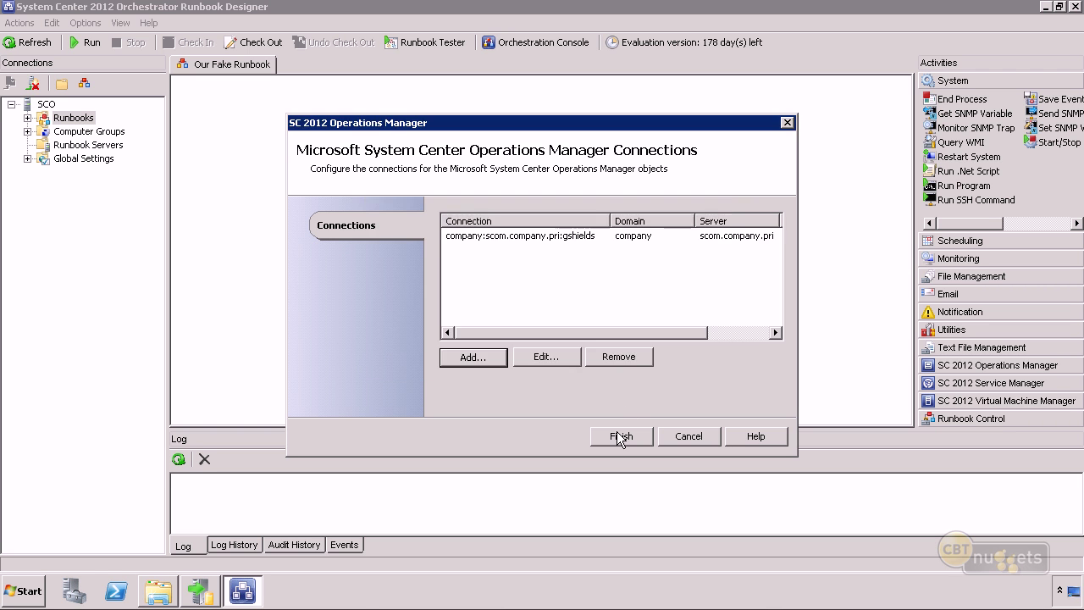
{"action": "left_click", "coordinate": [617, 434]}
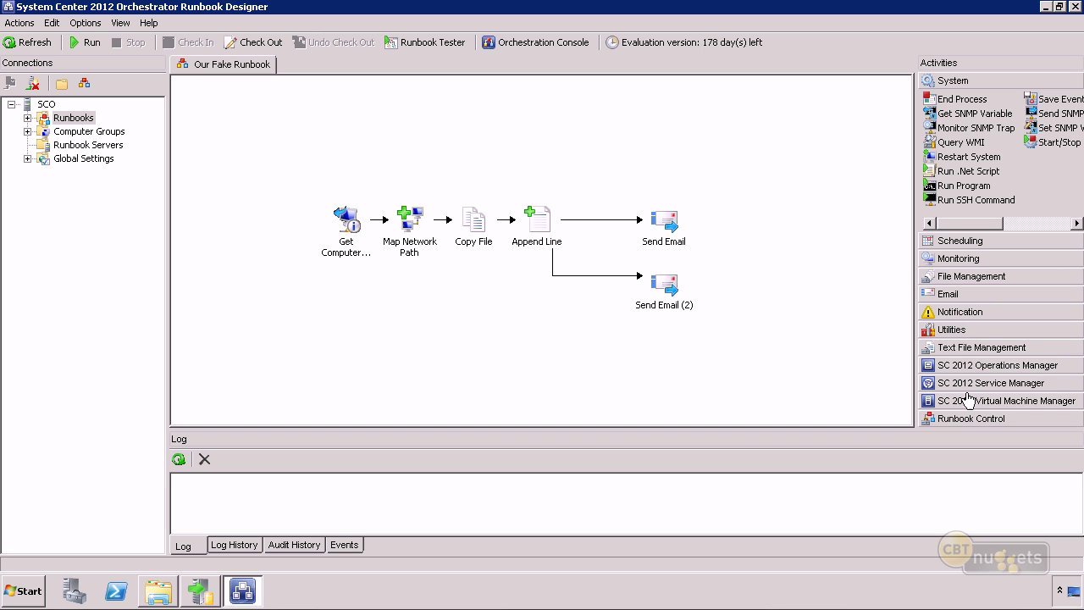
Delete the Copy File activity from Our Fake Runbook, agreeing to check the runbook out.
{"action": "left_click", "coordinate": [996, 401]}
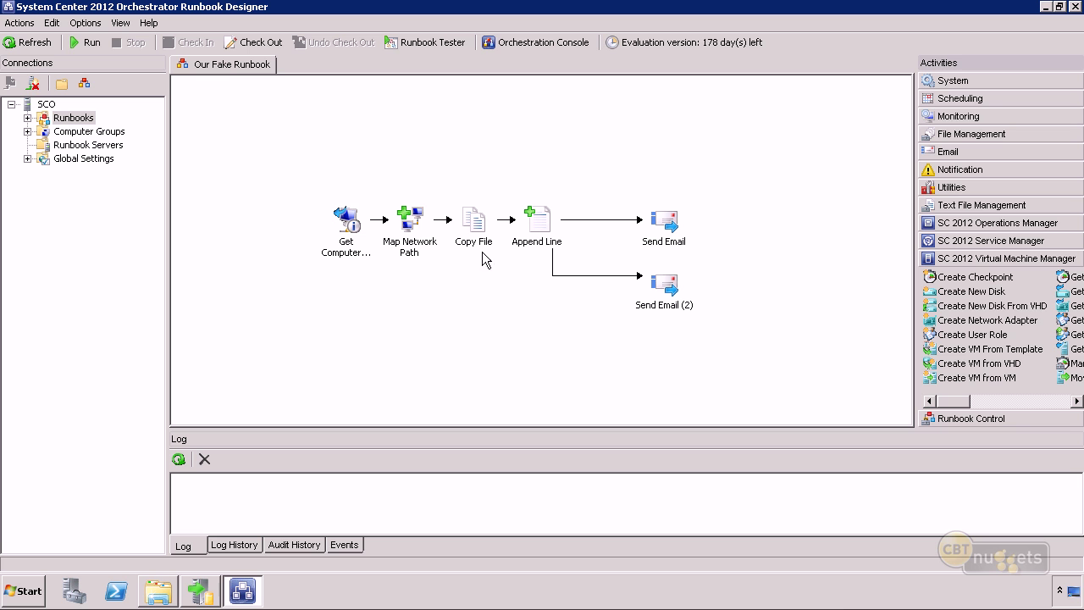
{"action": "right_click", "coordinate": [475, 218]}
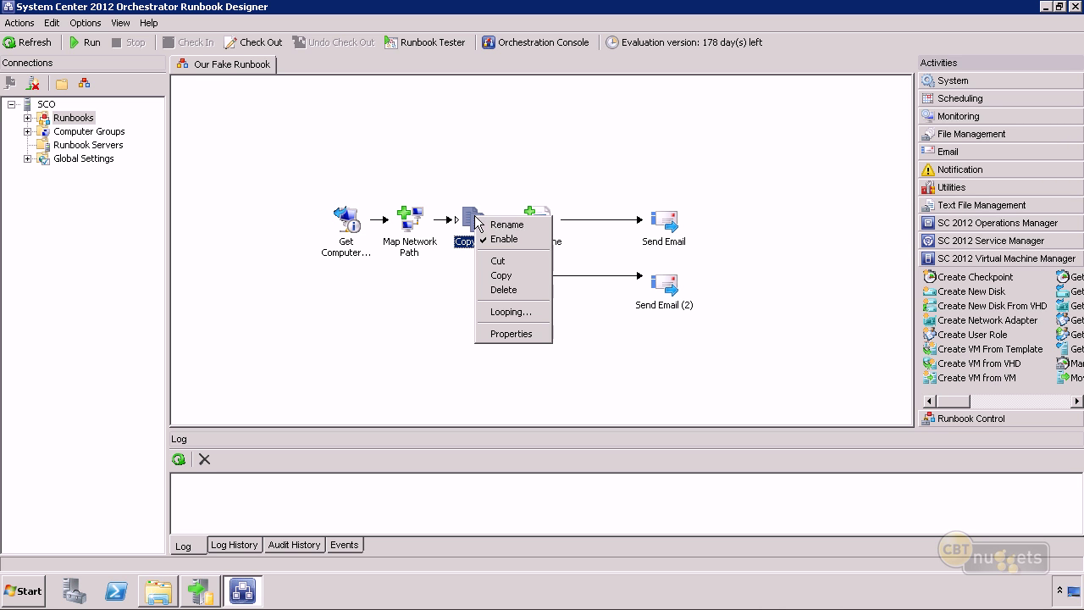
{"action": "left_click", "coordinate": [517, 292]}
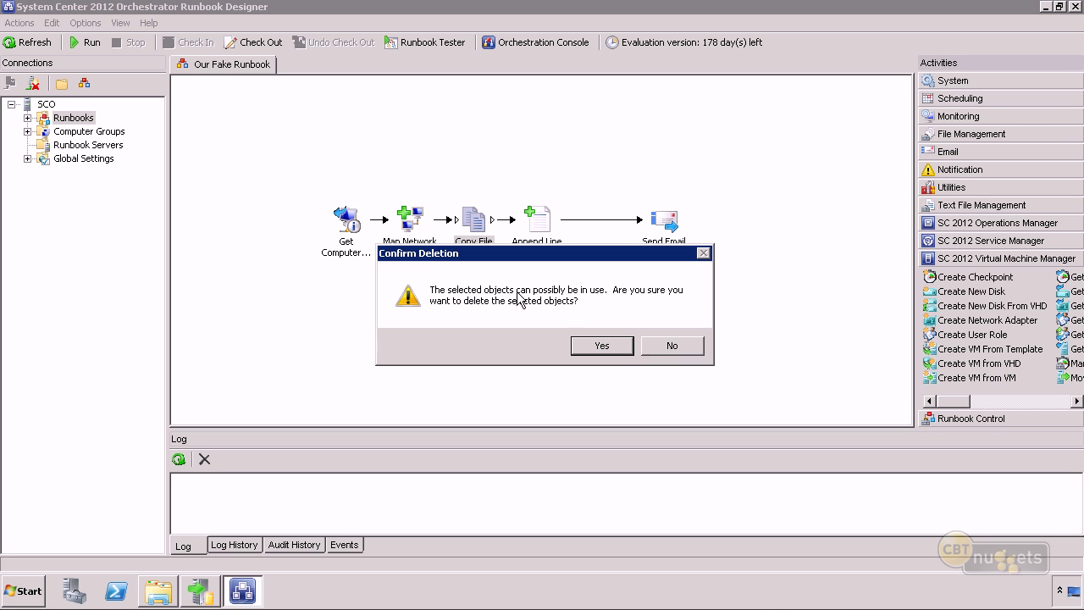
{"action": "left_click", "coordinate": [593, 337]}
{"action": "left_click", "coordinate": [551, 335]}
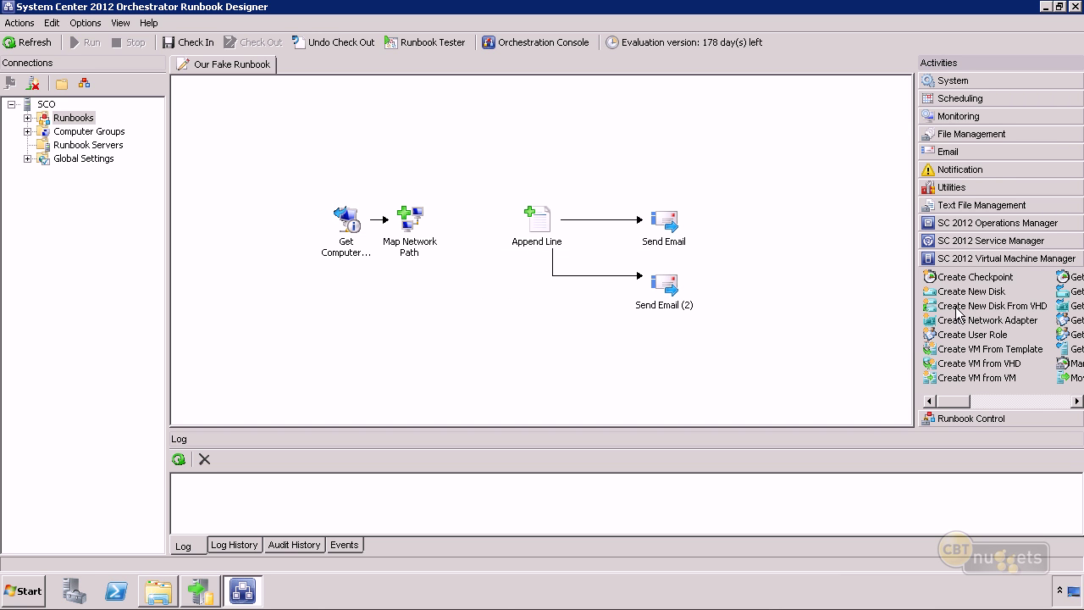
Add Create VM From Template after Map Network Path and set its connection to scvmm.company.pri.
{"action": "left_click_drag", "start_coordinate": [982, 349], "coordinate": [478, 258]}
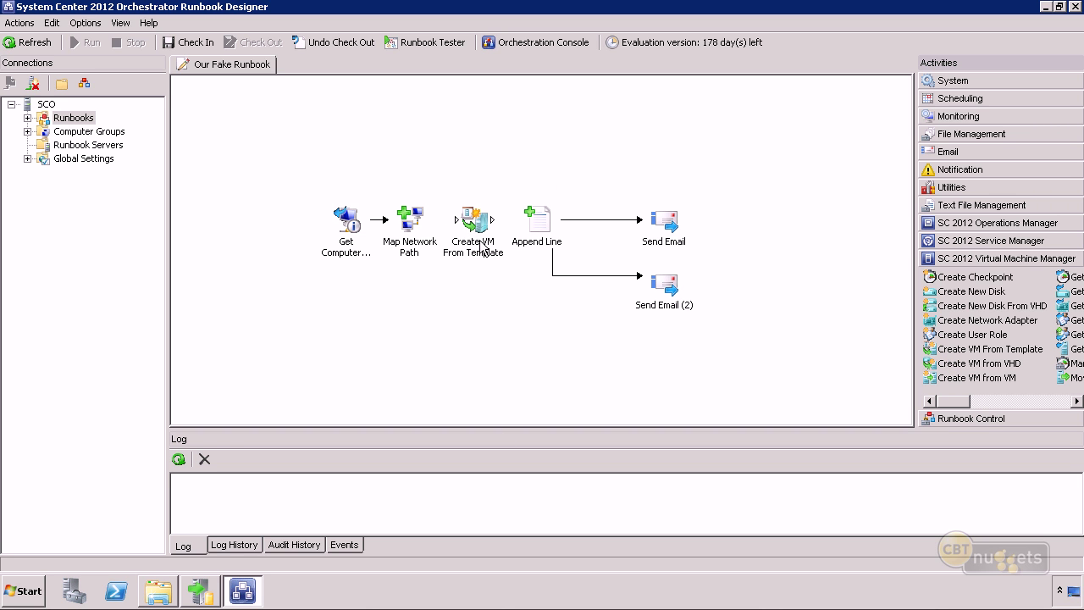
{"action": "right_click", "coordinate": [472, 219]}
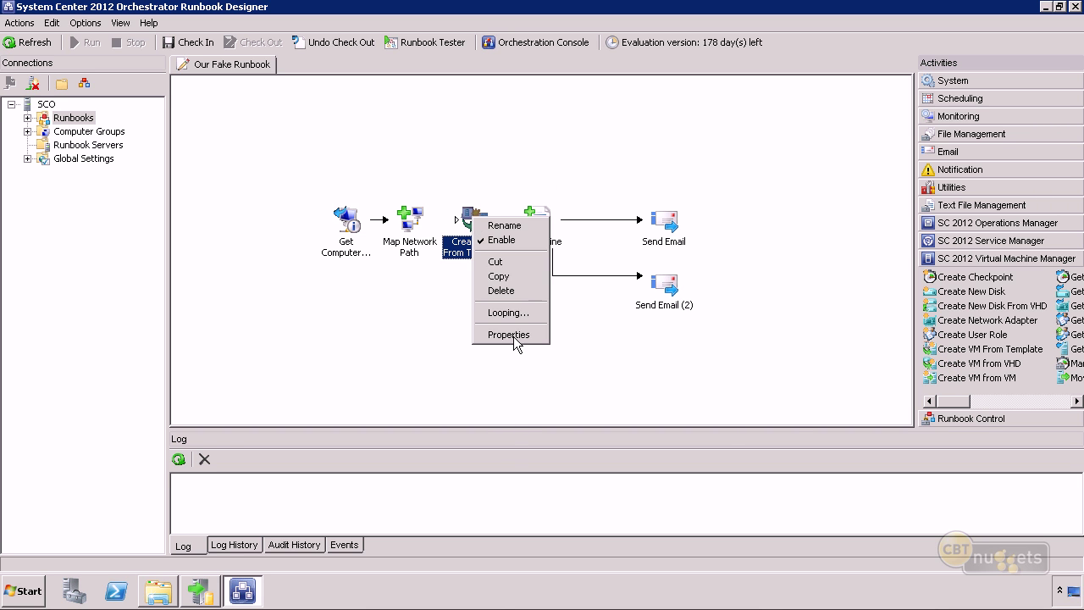
{"action": "left_click", "coordinate": [513, 336]}
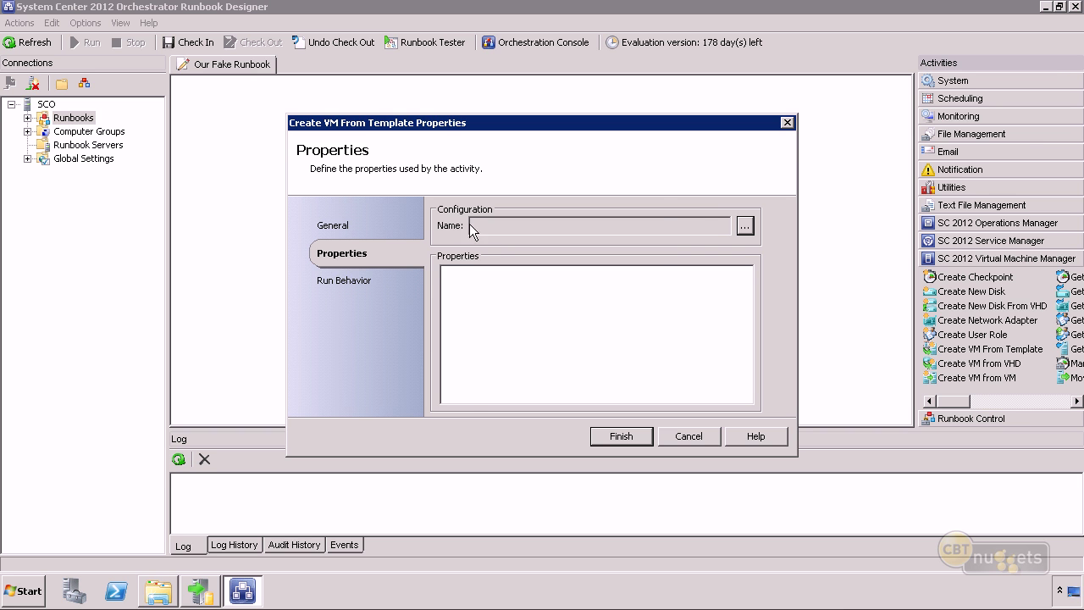
{"action": "left_click", "coordinate": [744, 226]}
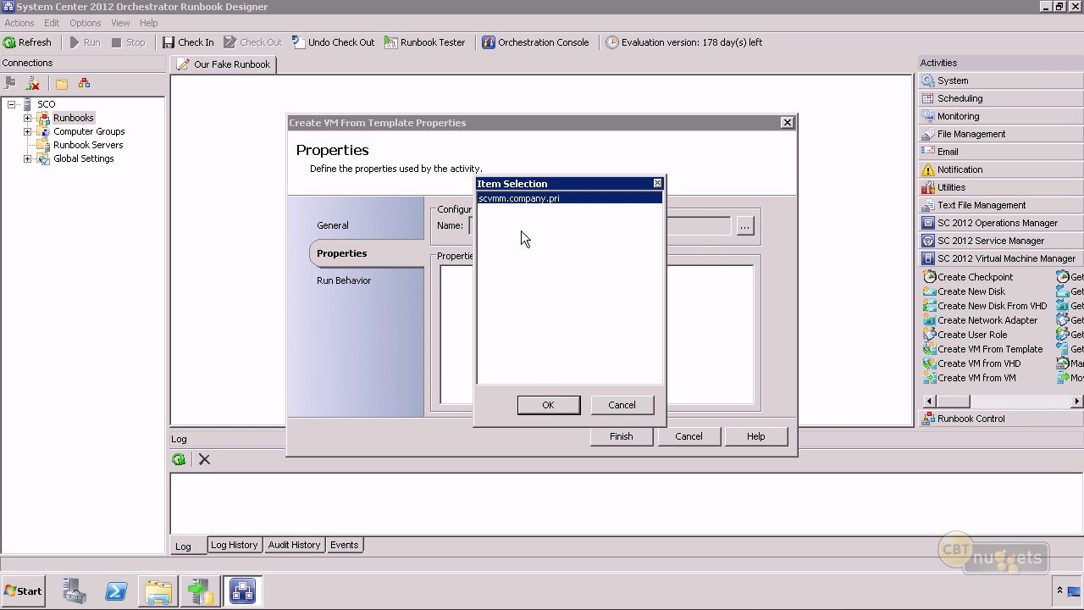
{"action": "left_click", "coordinate": [550, 404]}
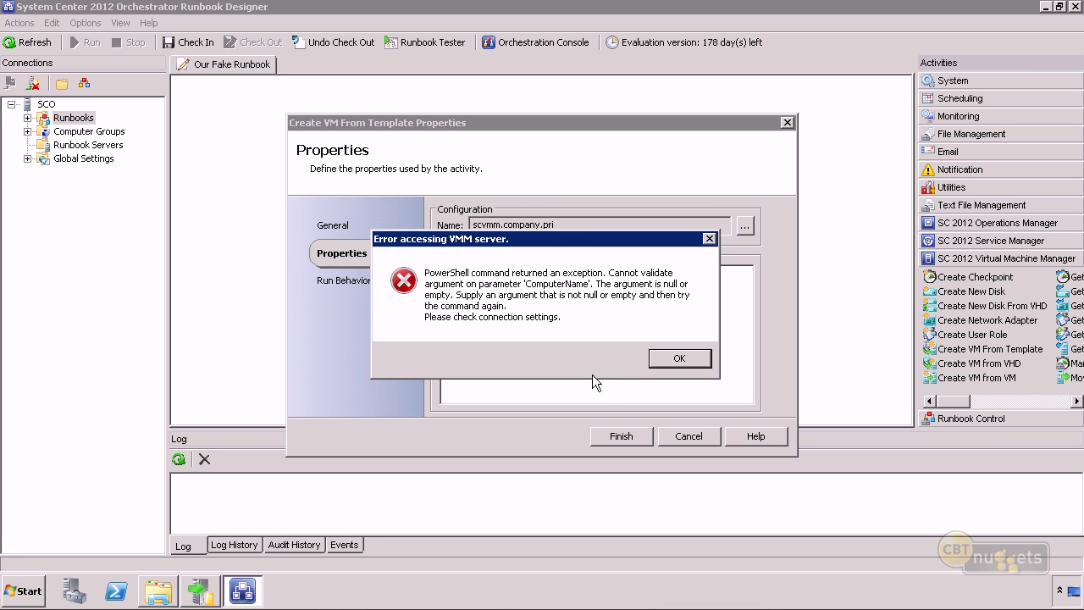
{"action": "left_click", "coordinate": [679, 359]}
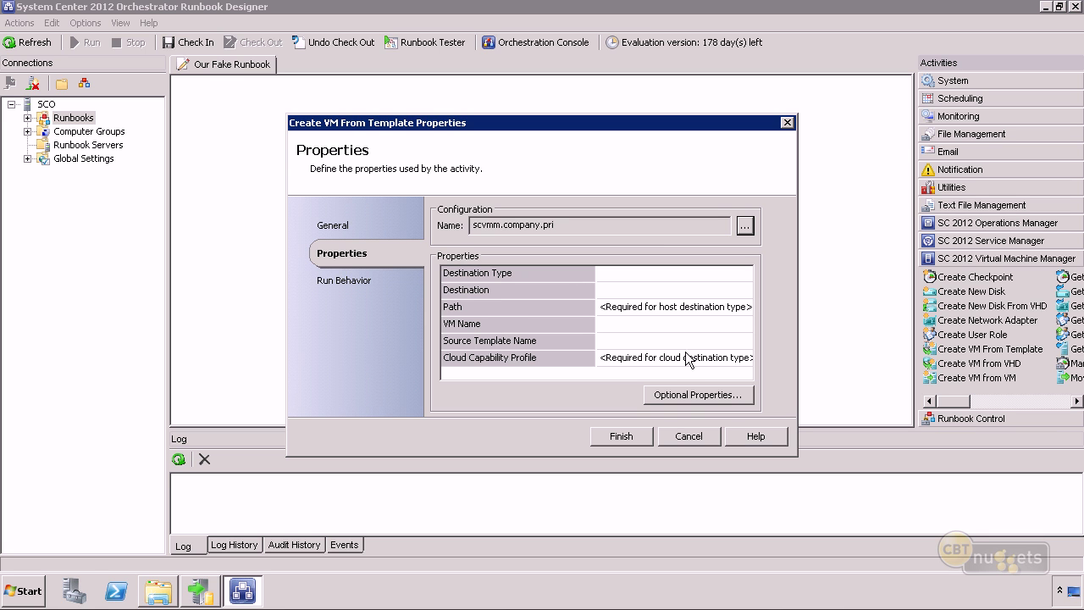
Inspect the Destination Type and Destination choice lists, closing both without picking anything.
{"action": "left_click", "coordinate": [619, 274]}
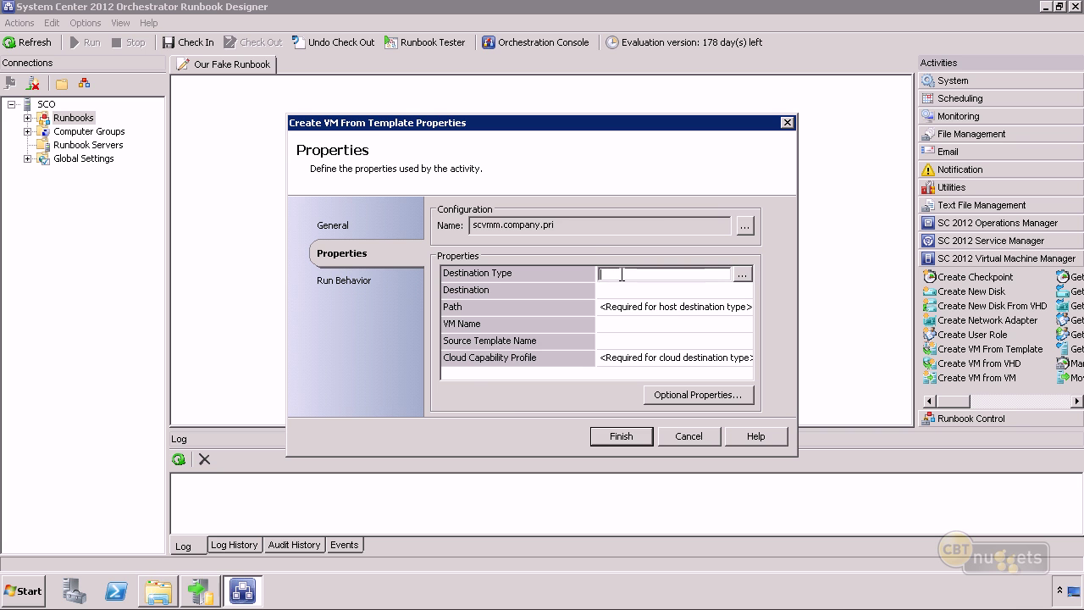
{"action": "left_click", "coordinate": [742, 272]}
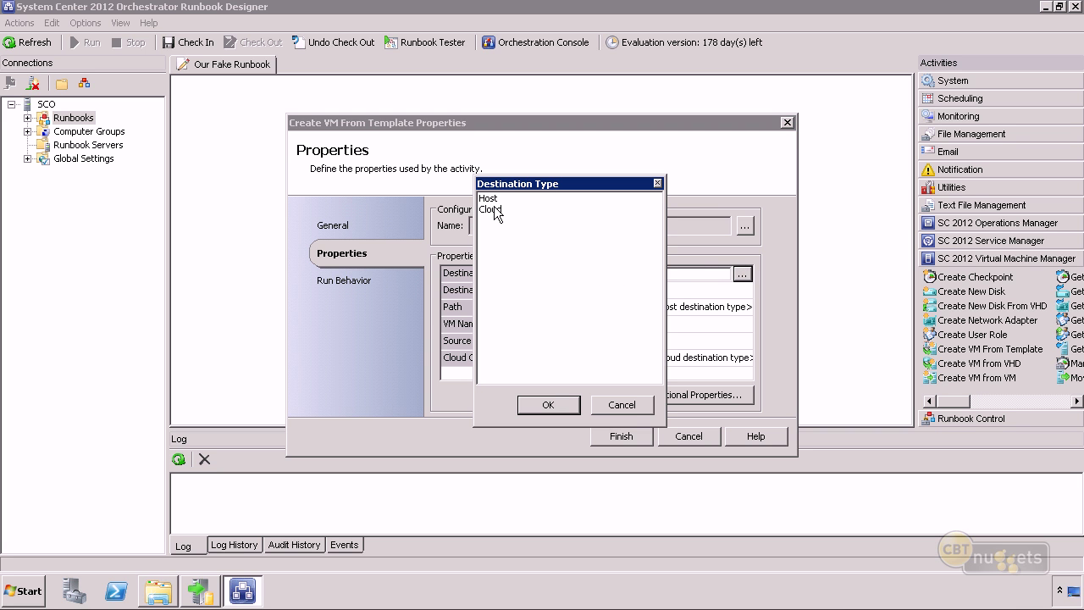
{"action": "left_click", "coordinate": [623, 405]}
{"action": "left_click", "coordinate": [599, 290]}
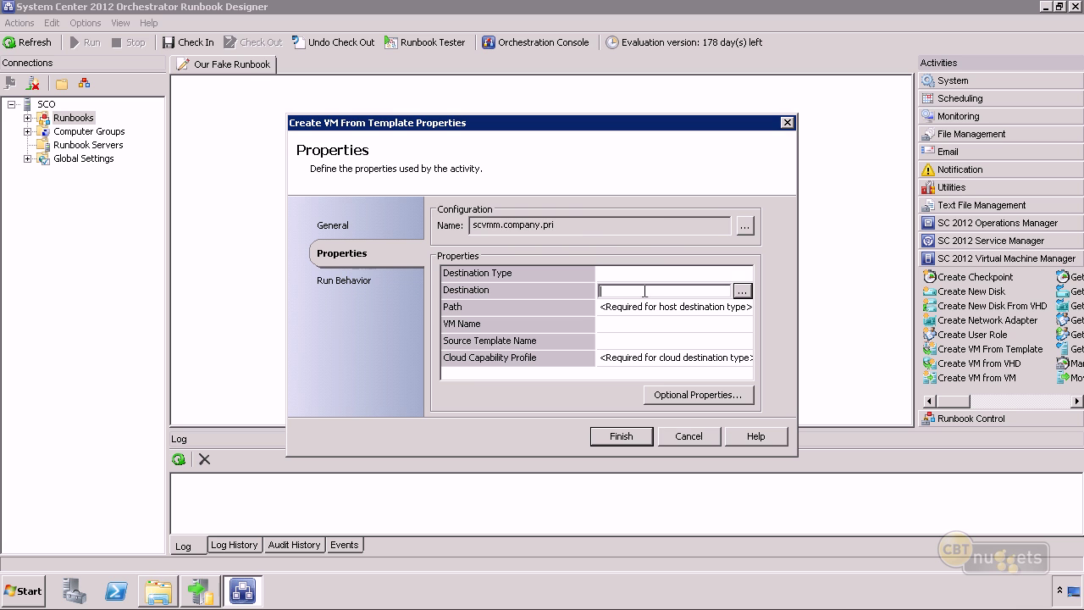
{"action": "left_click", "coordinate": [741, 290]}
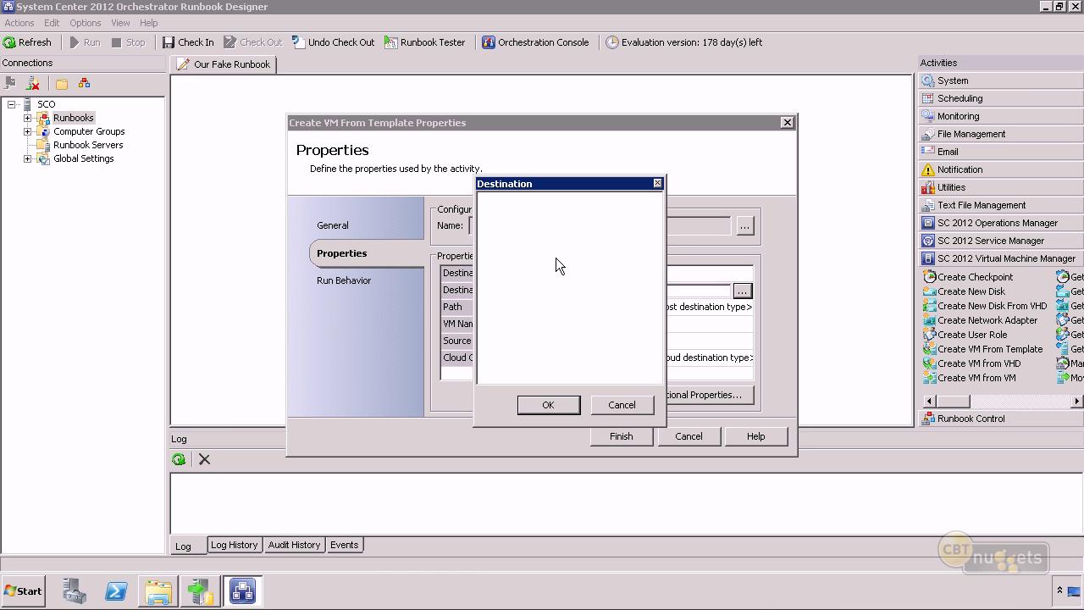
{"action": "left_click", "coordinate": [618, 403]}
Check the Path, VM Name, Source Template Name and Cloud Capability Profile fields, then cancel.
{"action": "left_click", "coordinate": [659, 307]}
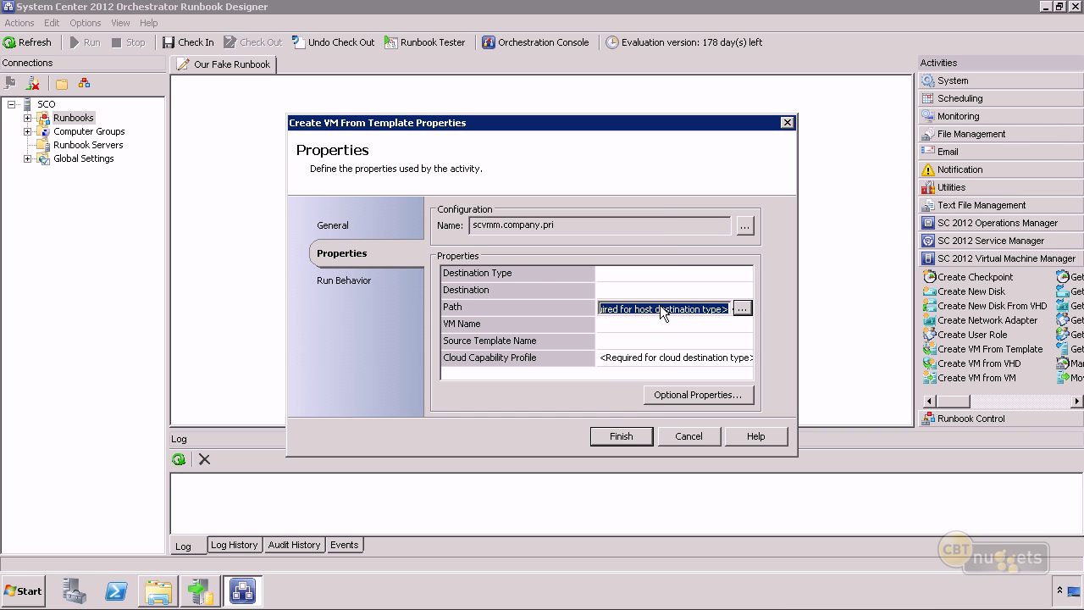
{"action": "left_click", "coordinate": [620, 323]}
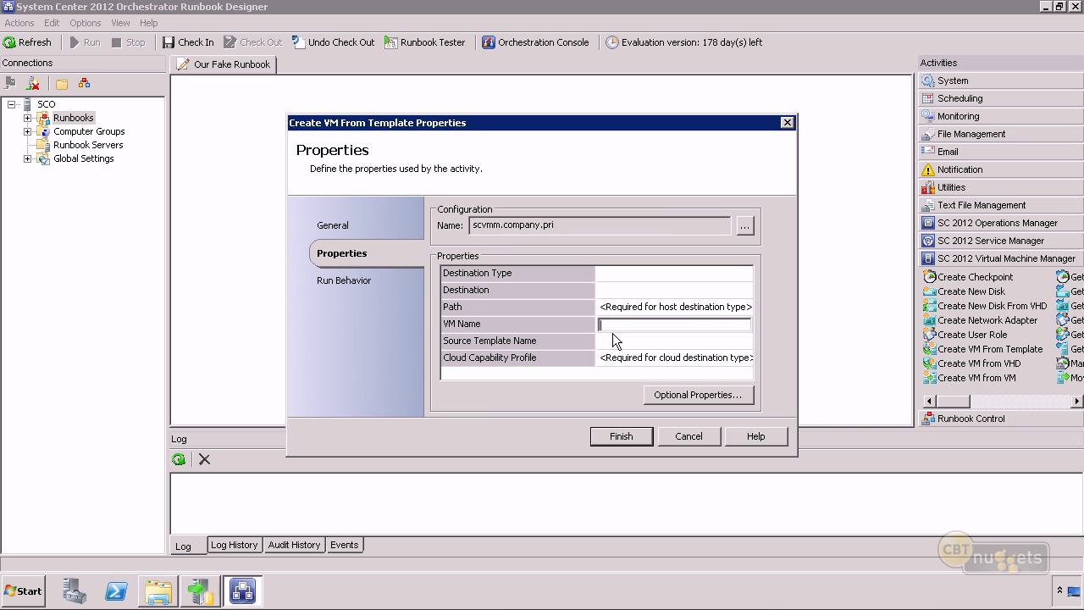
{"action": "left_click", "coordinate": [610, 340]}
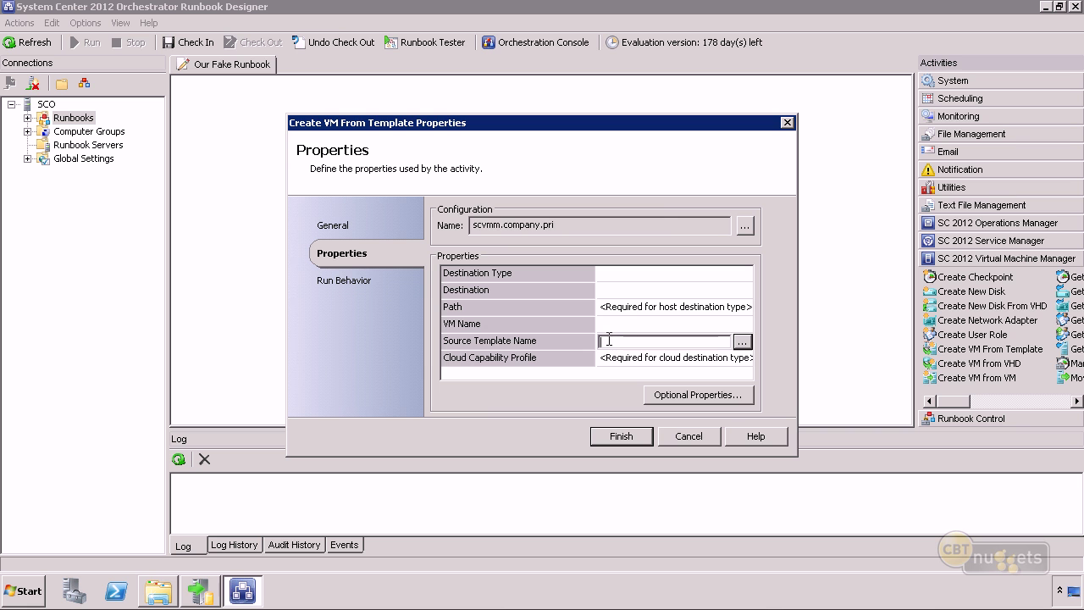
{"action": "left_click", "coordinate": [742, 341]}
{"action": "left_click", "coordinate": [617, 404]}
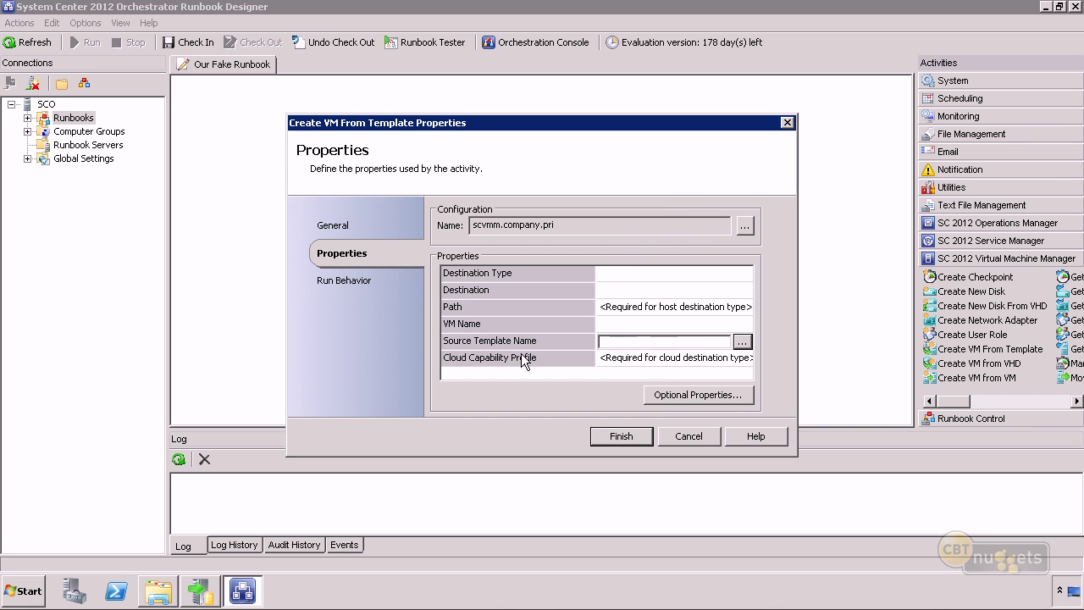
{"action": "left_click", "coordinate": [640, 361]}
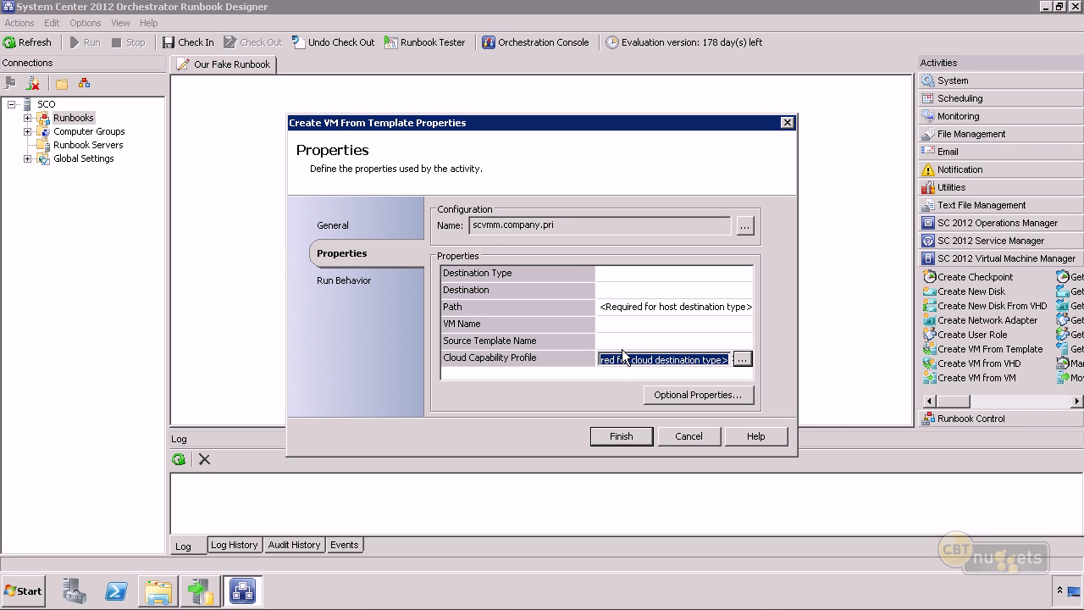
{"action": "left_click", "coordinate": [679, 437]}
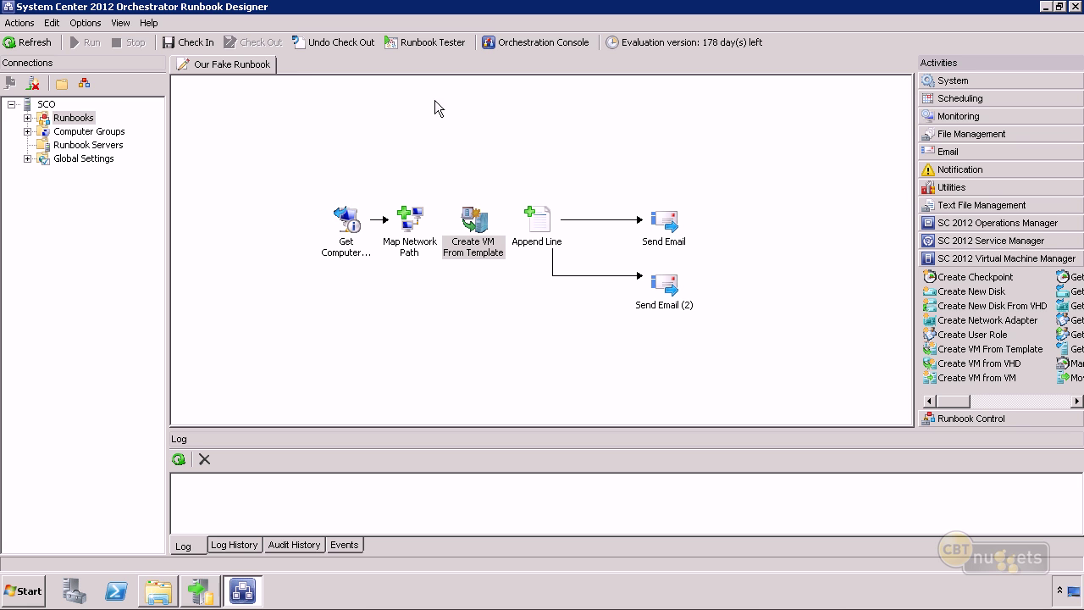
Undo the current runbook's check-out and create a new runbook in the Runbooks folder.
{"action": "left_click", "coordinate": [329, 43]}
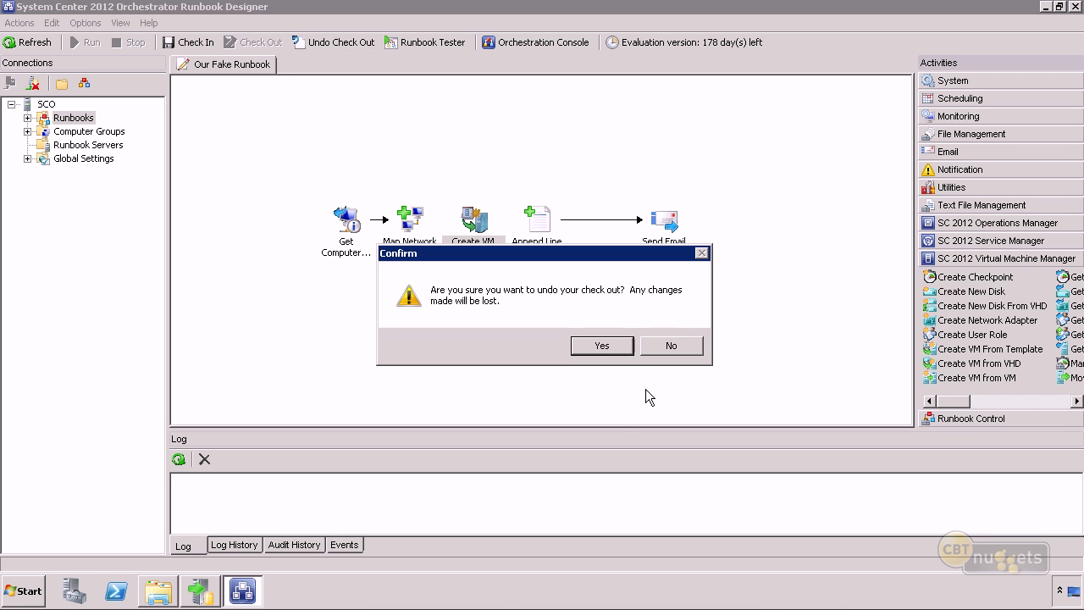
{"action": "left_click", "coordinate": [603, 346]}
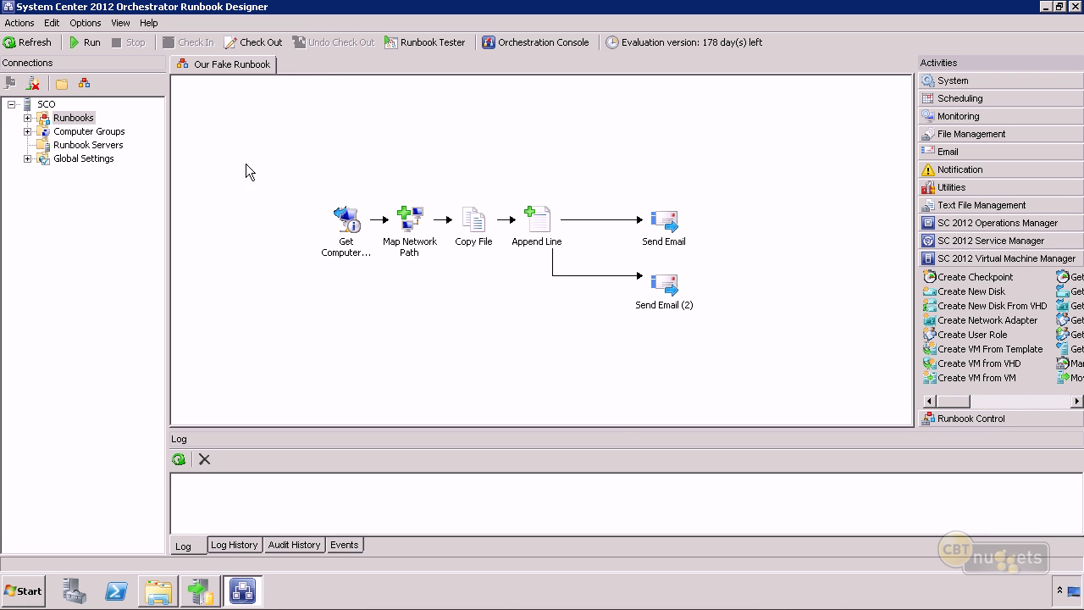
{"action": "right_click", "coordinate": [67, 120]}
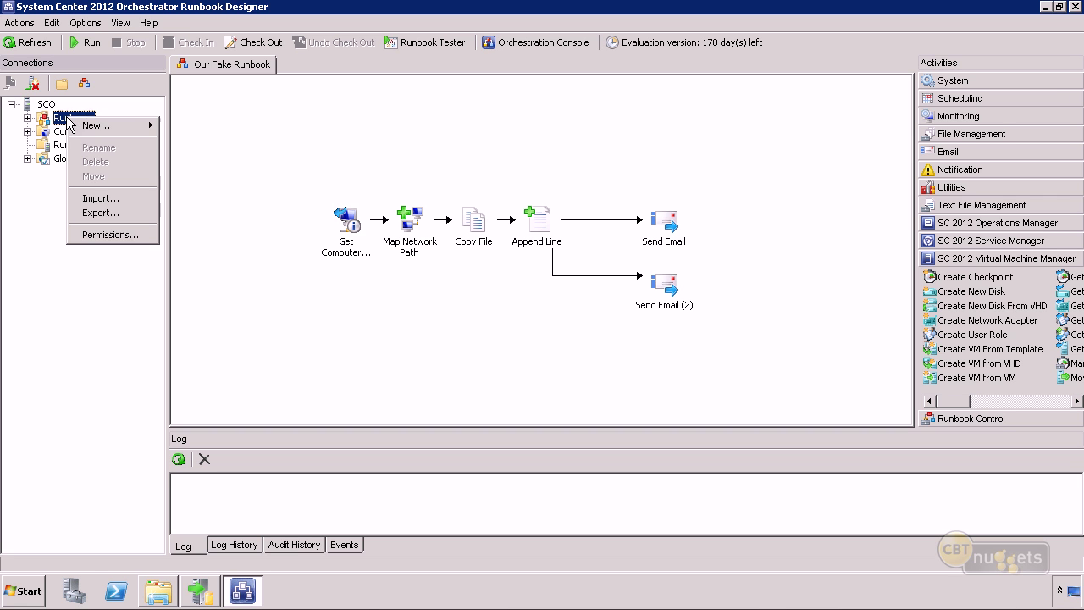
{"action": "mouse_move", "coordinate": [88, 127]}
{"action": "left_click", "coordinate": [189, 149]}
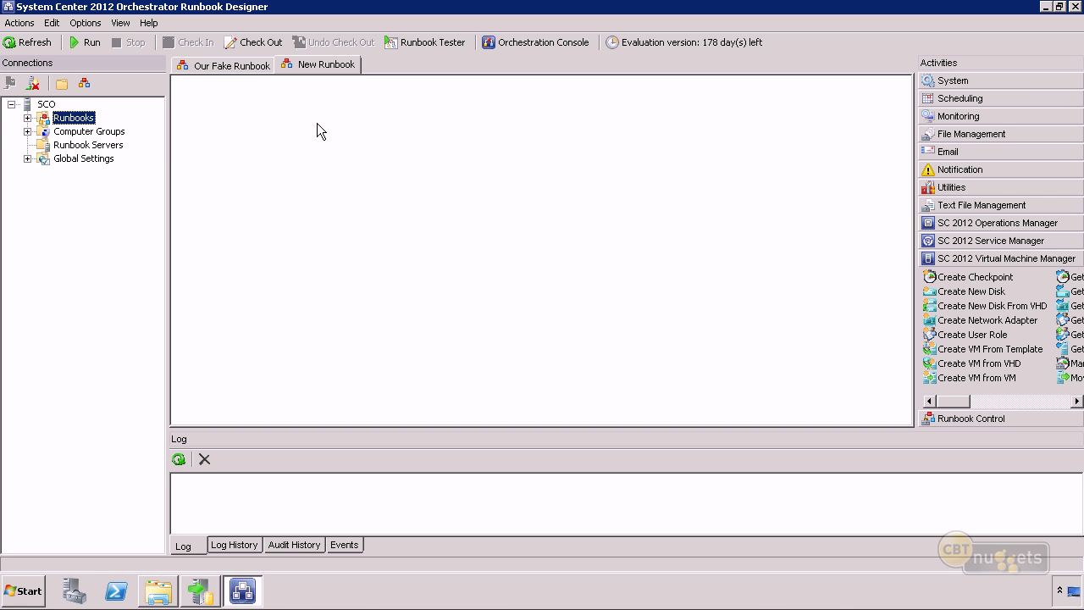
Check out the new runbook and rename it 'New VM'.
{"action": "right_click", "coordinate": [323, 65]}
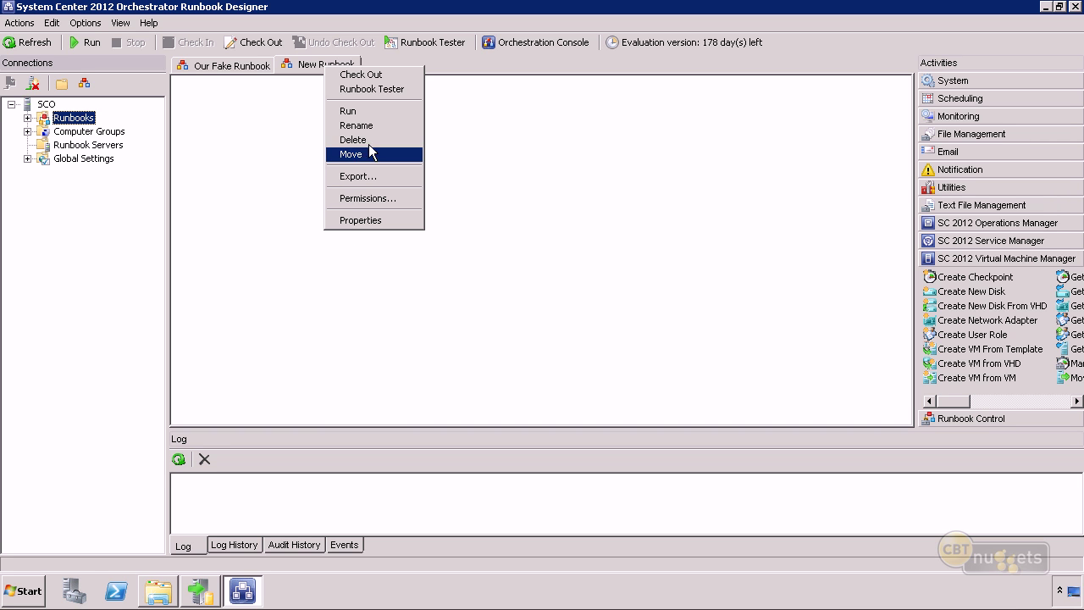
{"action": "left_click", "coordinate": [348, 126]}
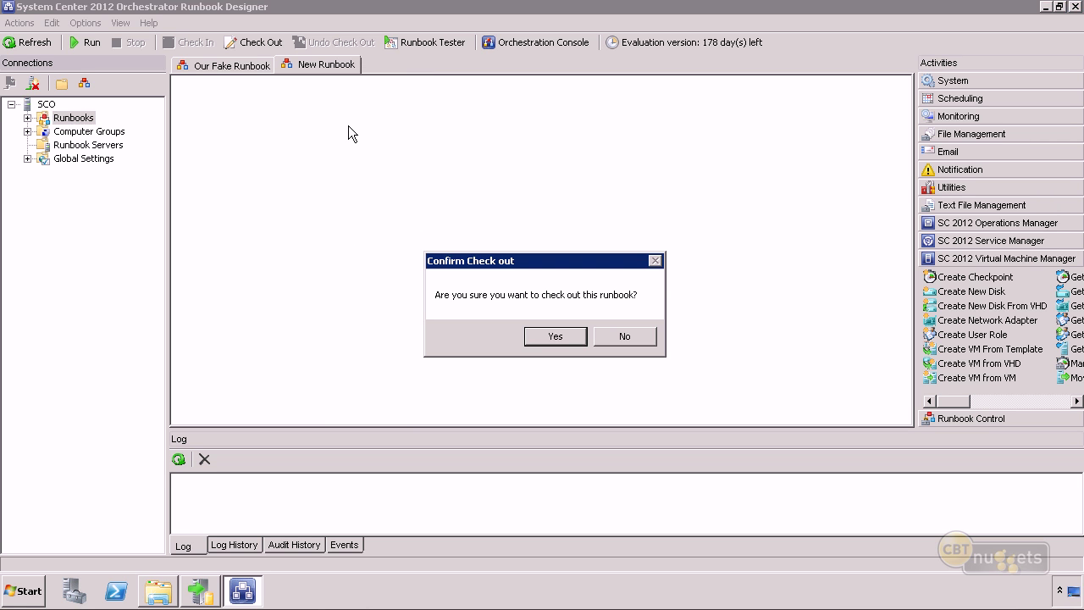
{"action": "key", "text": "Return"}
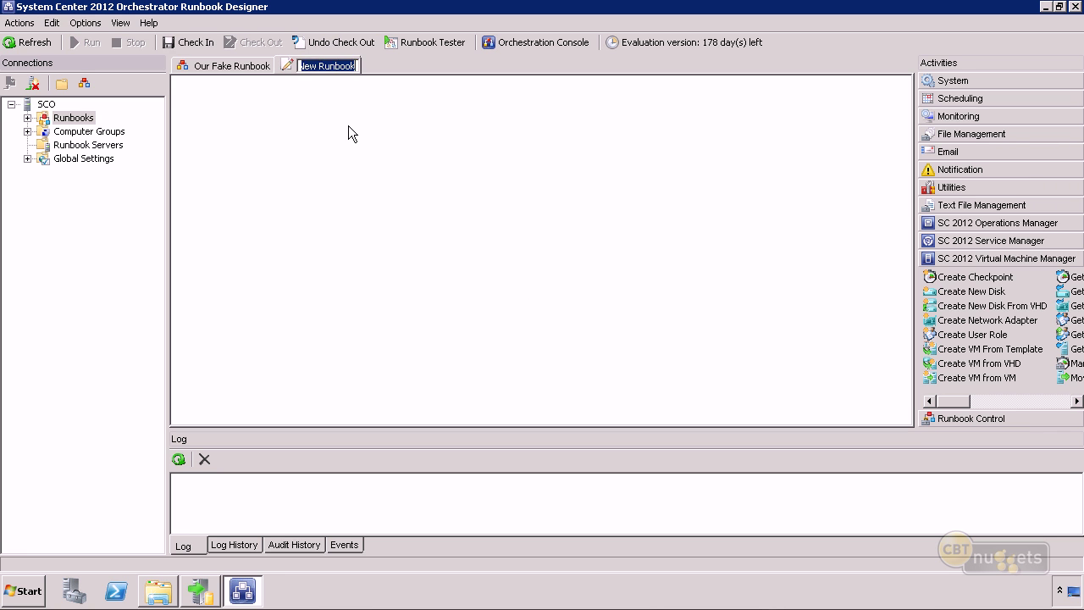
{"action": "type", "text": "New VM"}
{"action": "key", "text": "Return"}
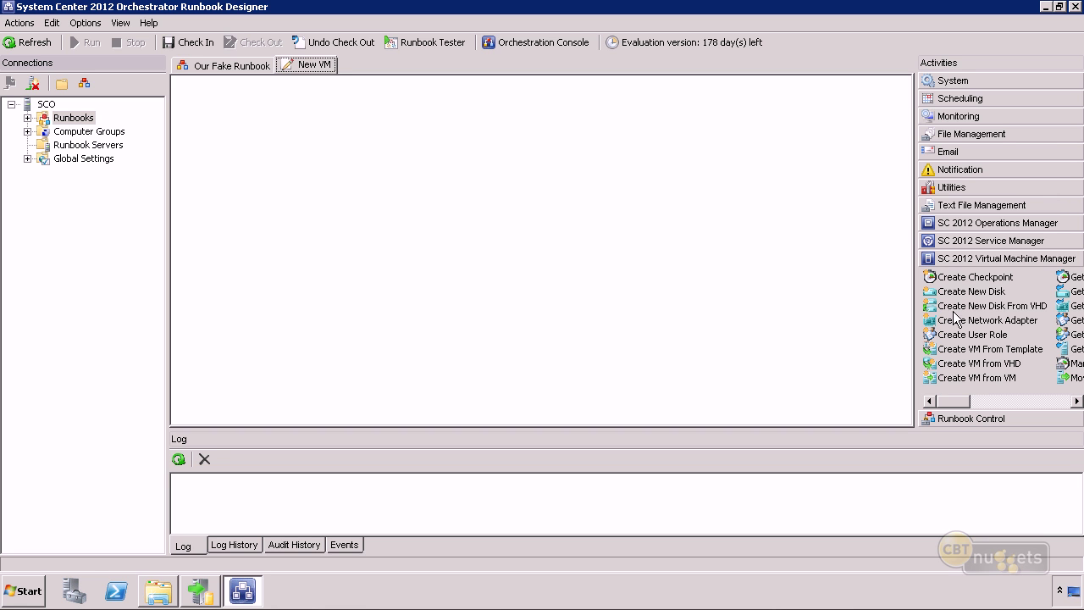
Place Create VM From Template and, to its left, Initialize Data on the New VM canvas.
{"action": "left_click_drag", "start_coordinate": [989, 349], "coordinate": [601, 231]}
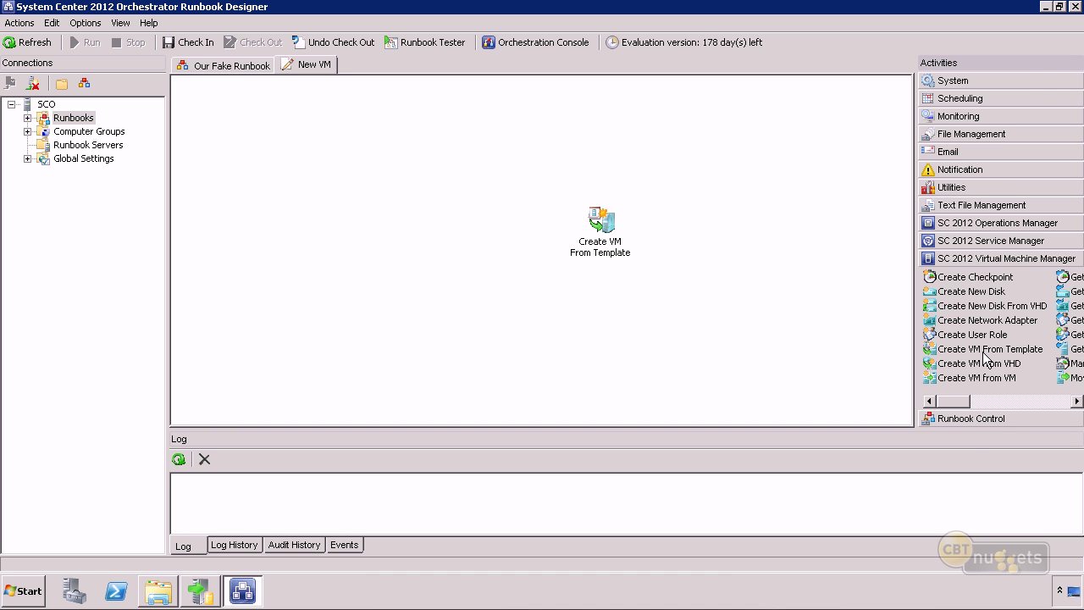
{"action": "left_click", "coordinate": [970, 417]}
{"action": "left_click_drag", "start_coordinate": [957, 300], "coordinate": [489, 230]}
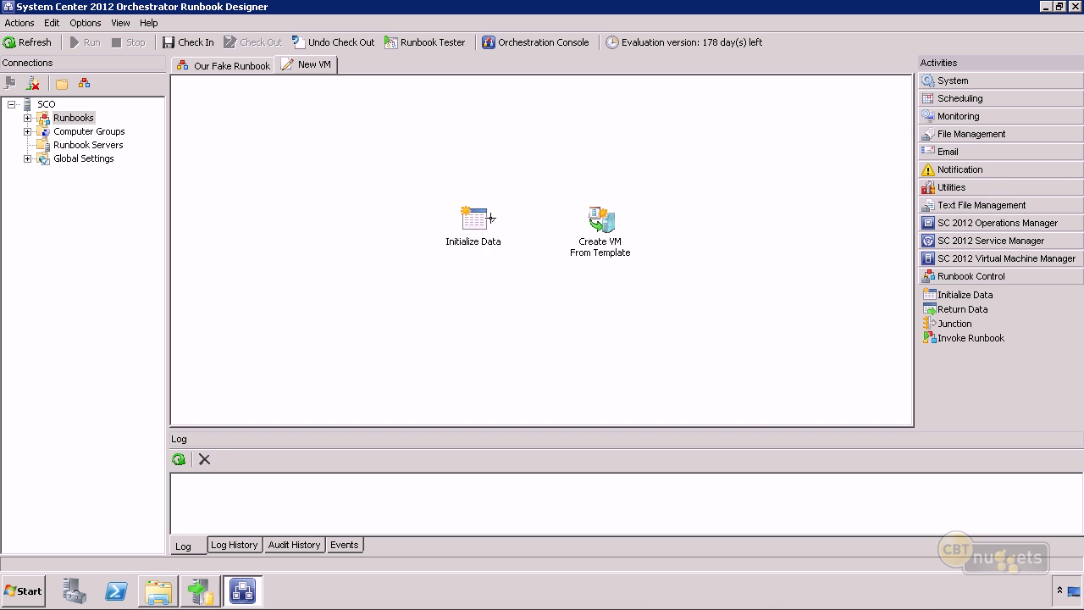
Link Initialize Data to Create VM From Template and bring up Initialize Data's actions.
{"action": "left_click", "coordinate": [493, 218]}
{"action": "left_click_drag", "start_coordinate": [607, 224], "coordinate": [603, 227]}
{"action": "left_click", "coordinate": [599, 234]}
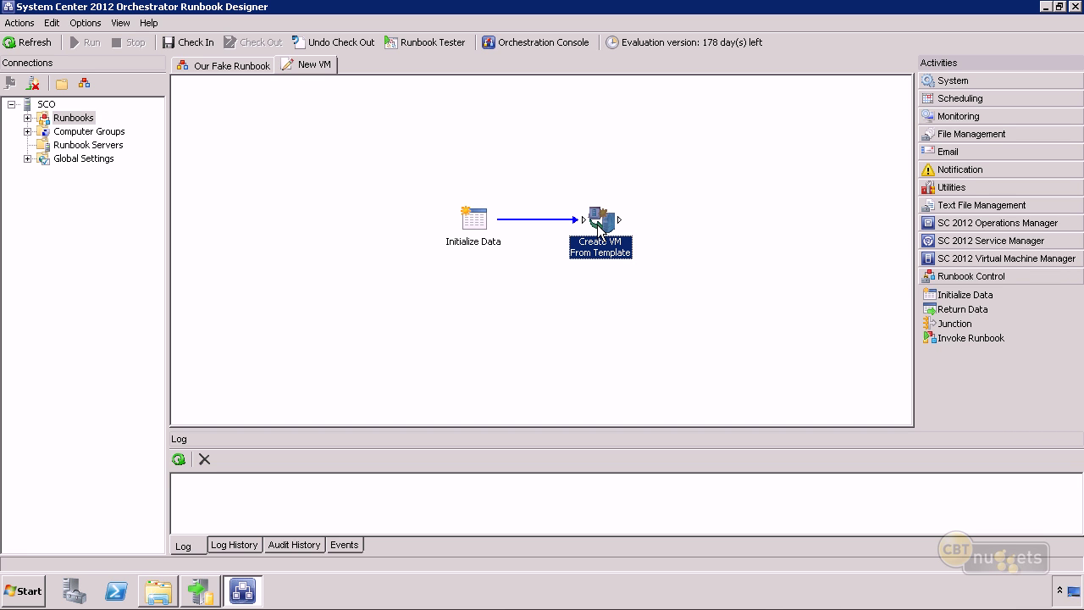
{"action": "right_click", "coordinate": [477, 218]}
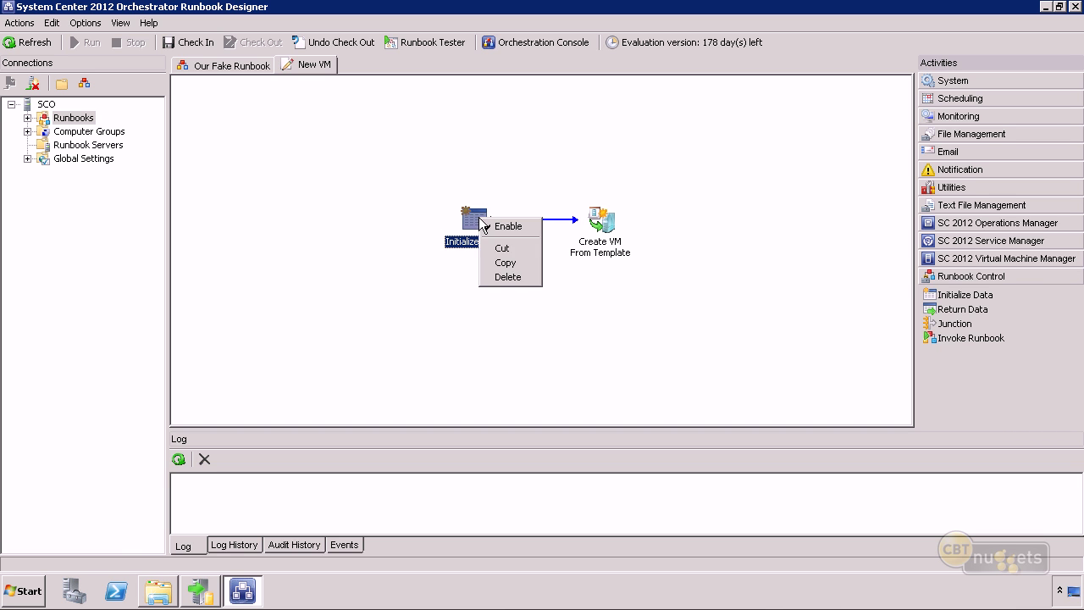
{"action": "left_click", "coordinate": [538, 325]}
{"action": "left_click", "coordinate": [476, 220]}
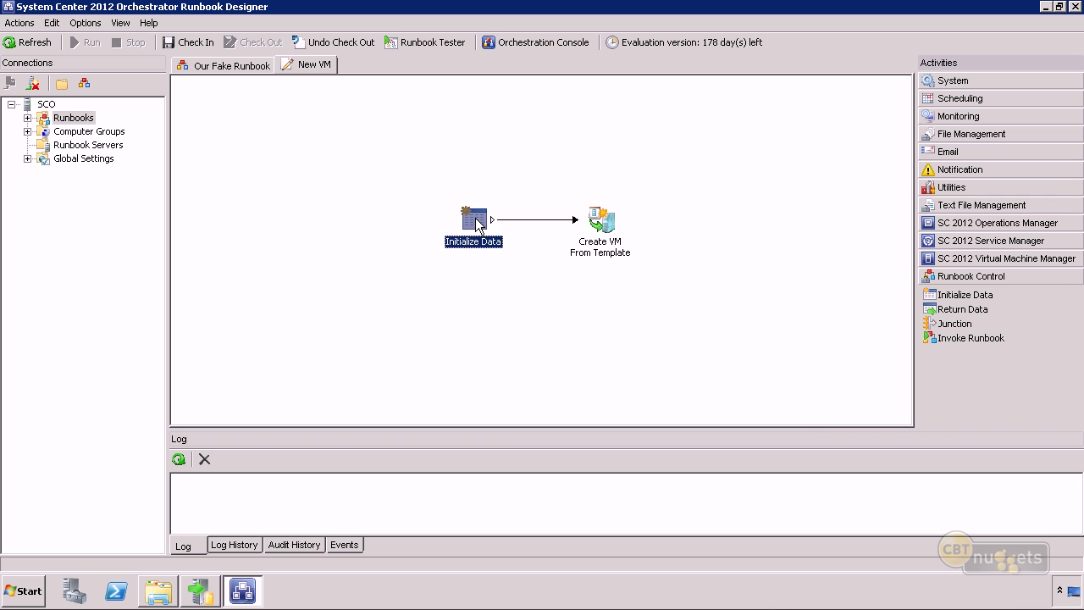
{"action": "right_click", "coordinate": [477, 220]}
{"action": "left_click", "coordinate": [533, 312]}
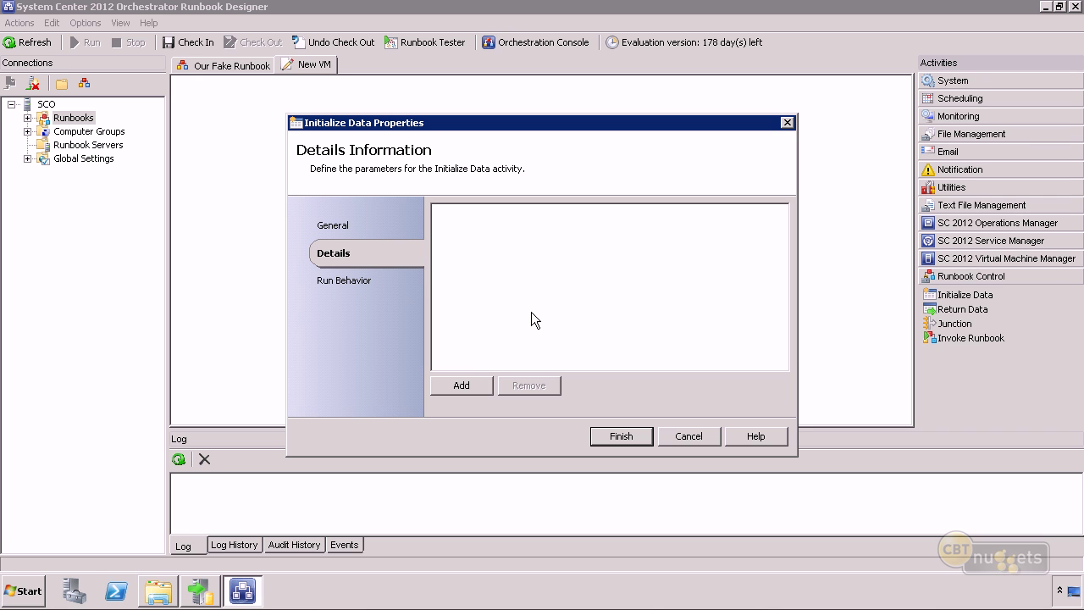
{"action": "left_click", "coordinate": [469, 382]}
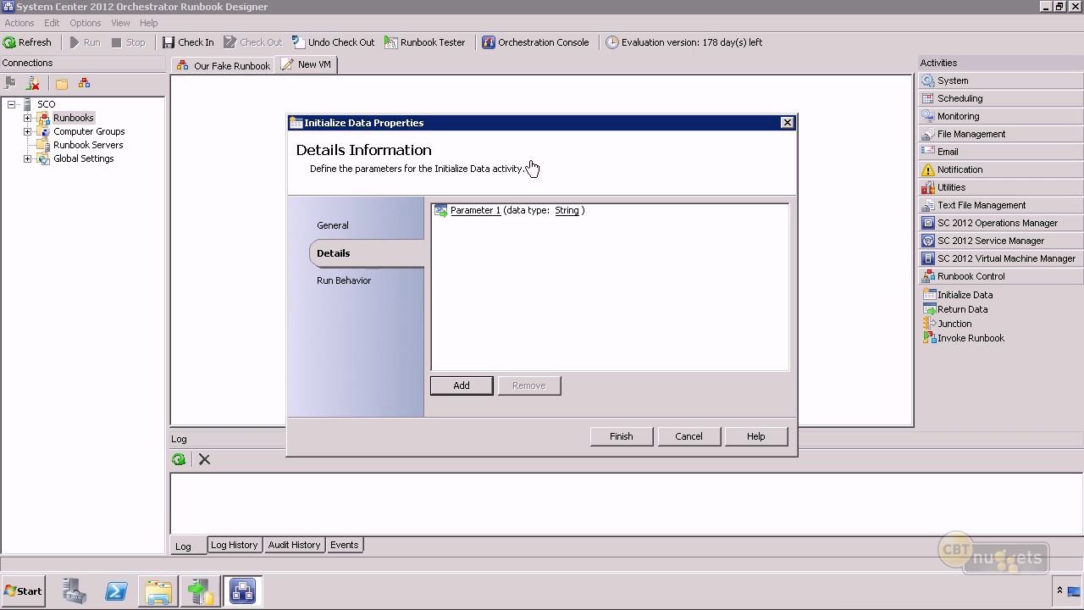
{"action": "left_click", "coordinate": [689, 435]}
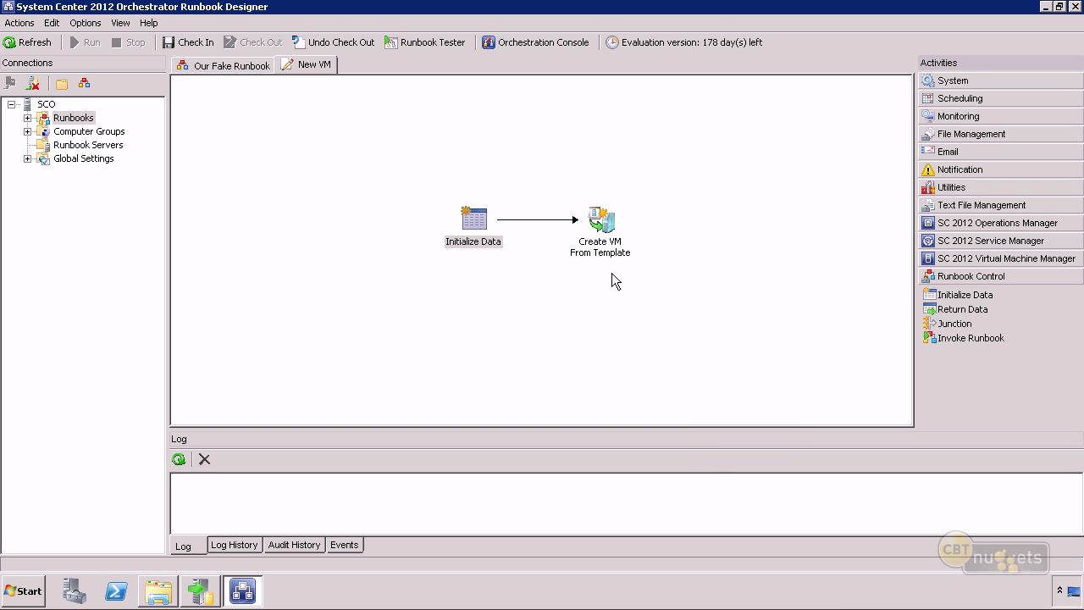
Open Create VM From Template's properties and select the scvmm.company.pri connection.
{"action": "left_click", "coordinate": [601, 221]}
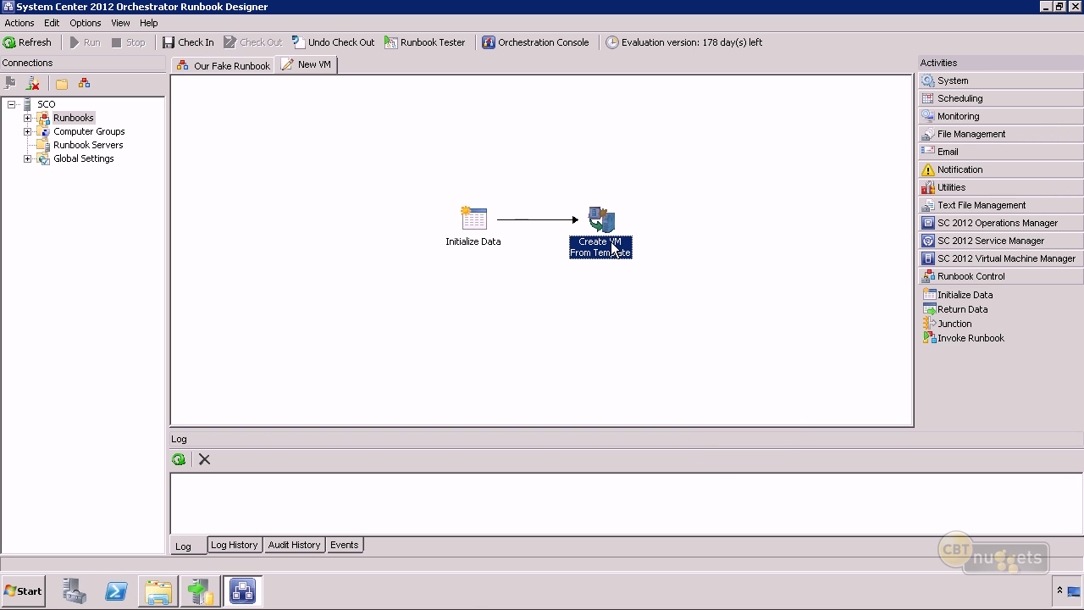
{"action": "right_click", "coordinate": [605, 224]}
{"action": "left_click", "coordinate": [638, 336]}
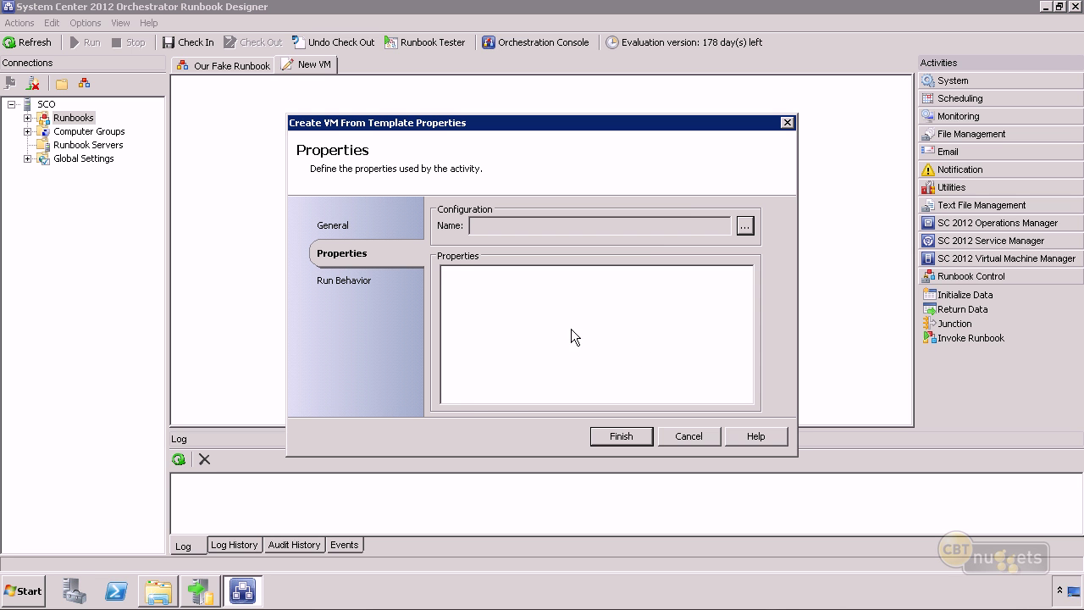
{"action": "left_click", "coordinate": [745, 224]}
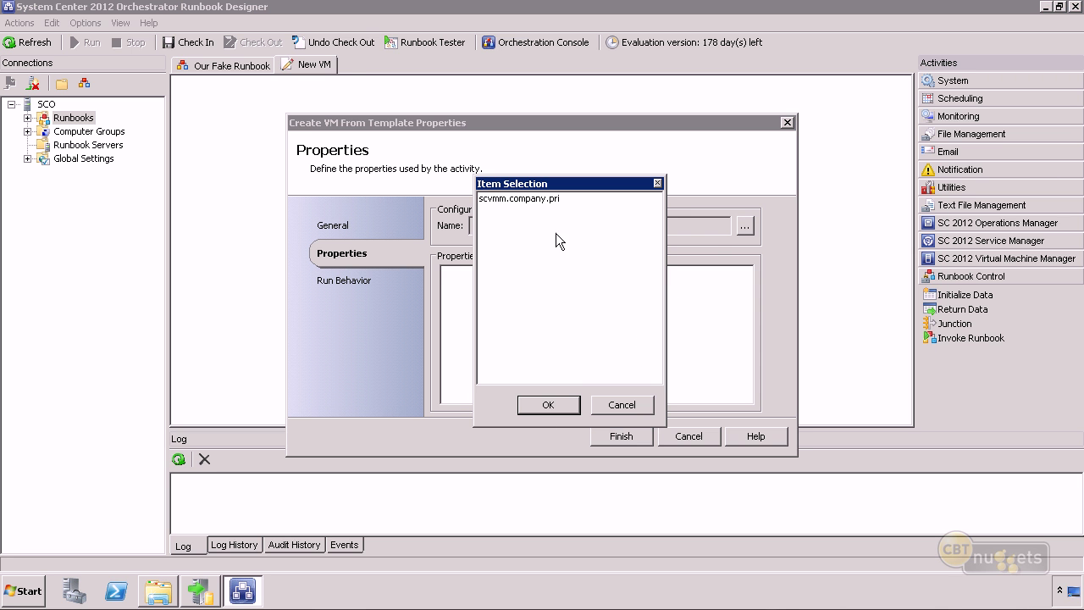
{"action": "left_click", "coordinate": [542, 198]}
{"action": "left_click", "coordinate": [547, 404]}
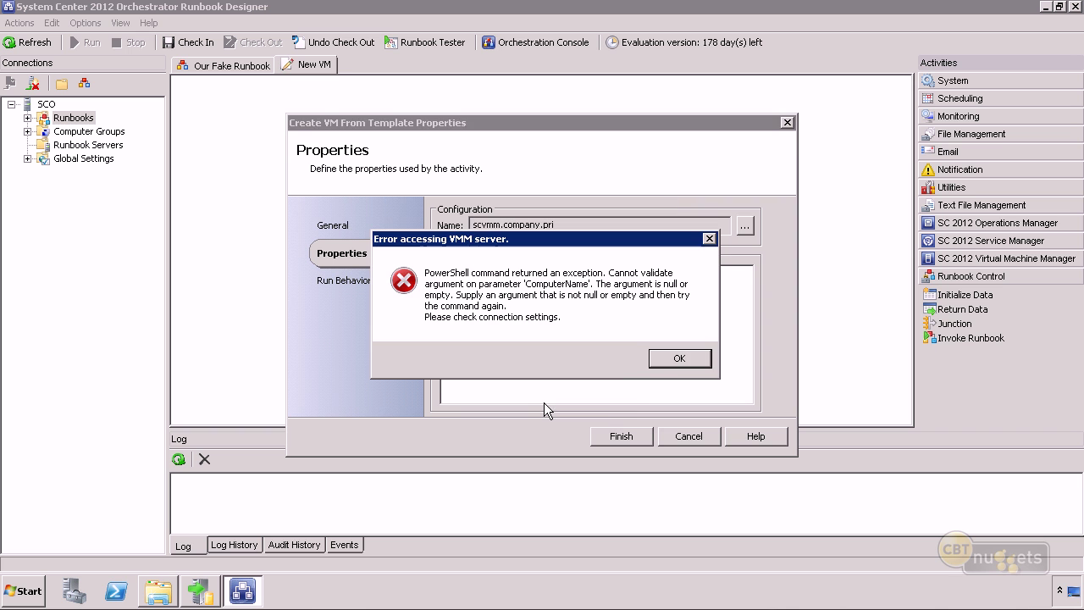
{"action": "left_click", "coordinate": [679, 360]}
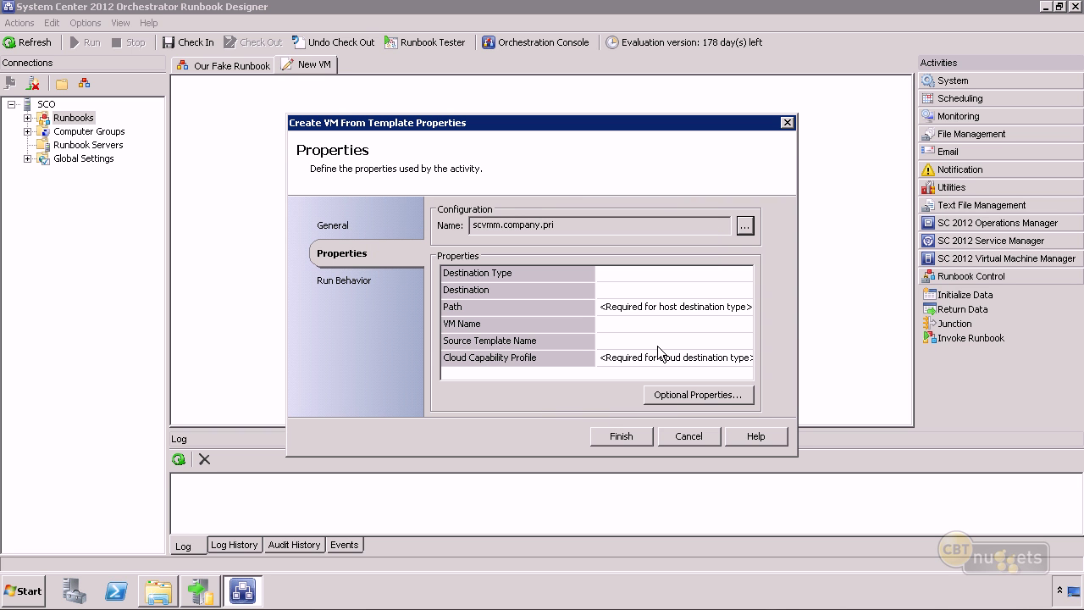
Set Destination Type to Cloud, then set Runbook Designer aside for Virtual Machine Manager.
{"action": "left_click", "coordinate": [627, 275]}
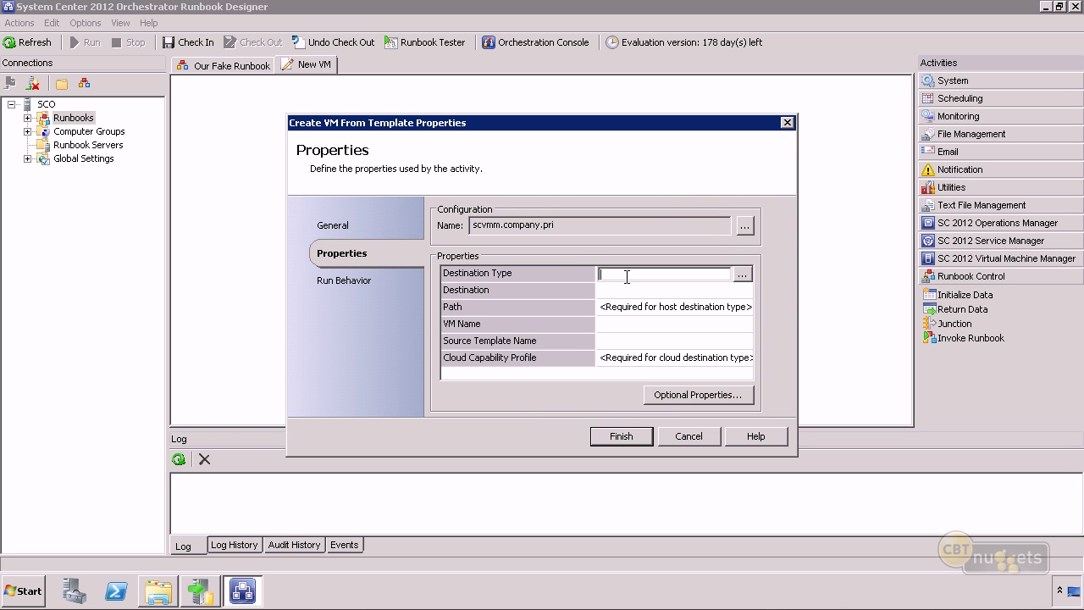
{"action": "left_click", "coordinate": [742, 274]}
{"action": "left_click", "coordinate": [490, 209]}
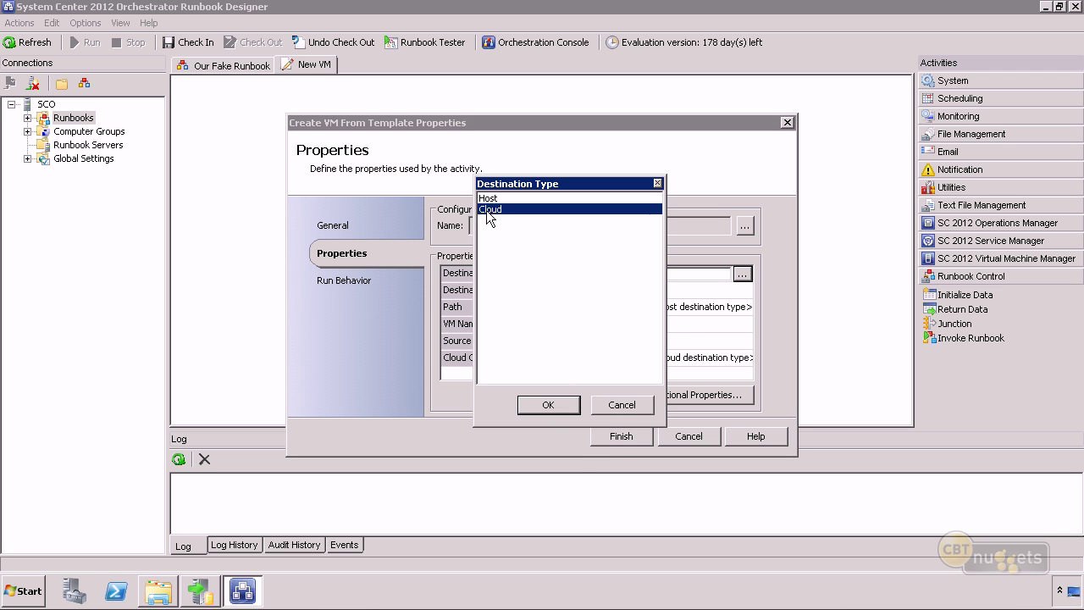
{"action": "left_click", "coordinate": [548, 406]}
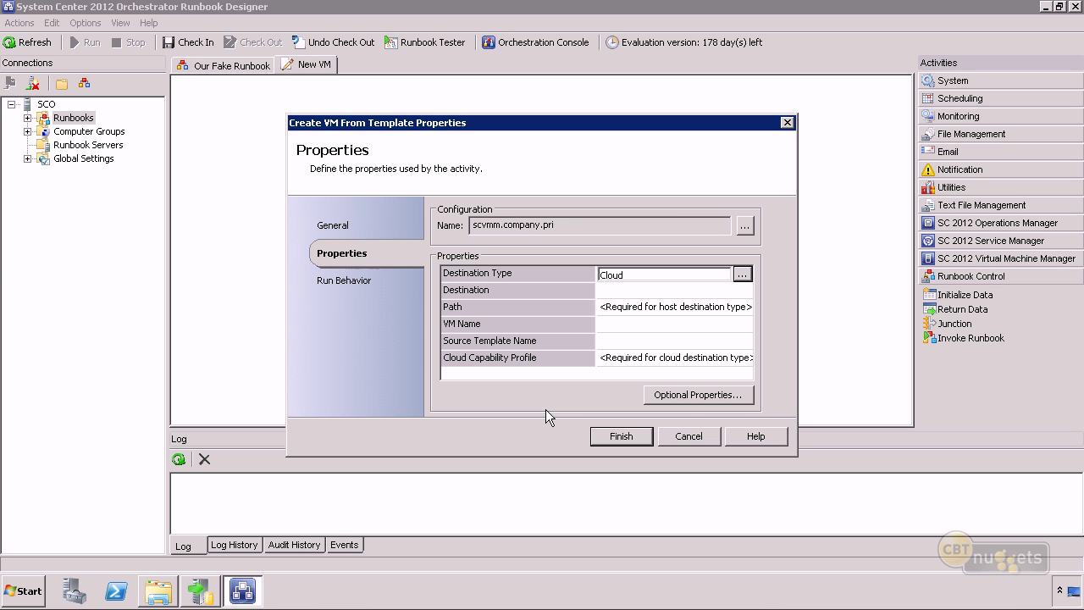
{"action": "left_click", "coordinate": [648, 289]}
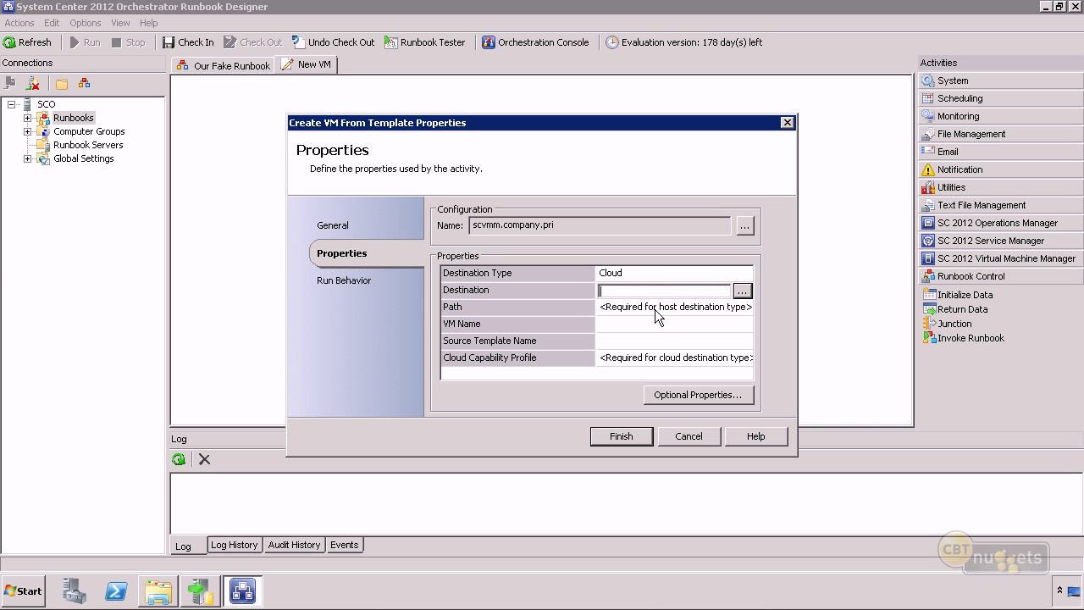
{"action": "left_click", "coordinate": [657, 315]}
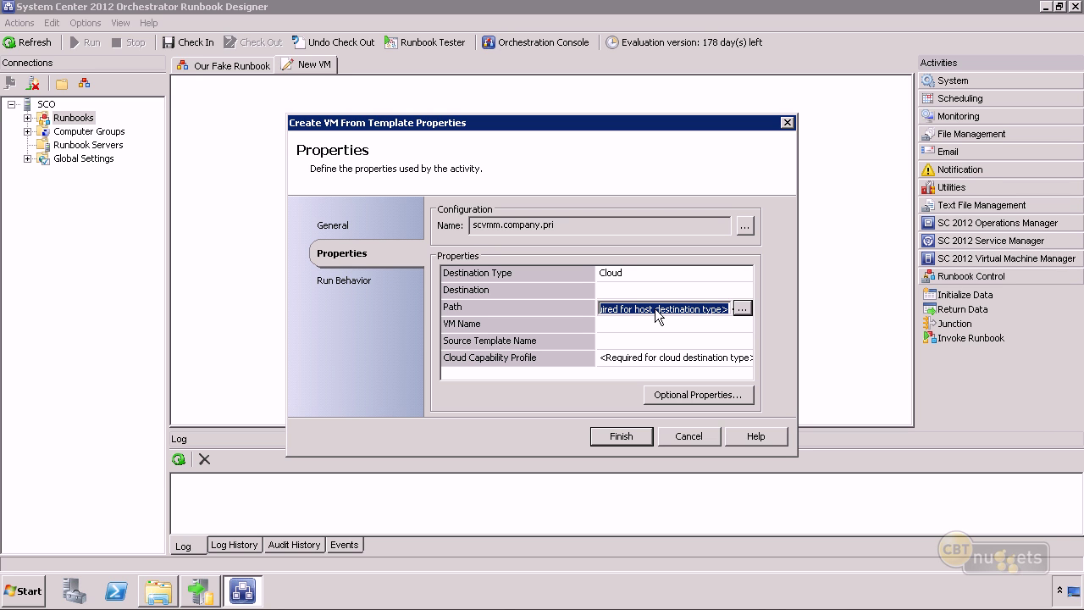
{"action": "left_click", "coordinate": [636, 325]}
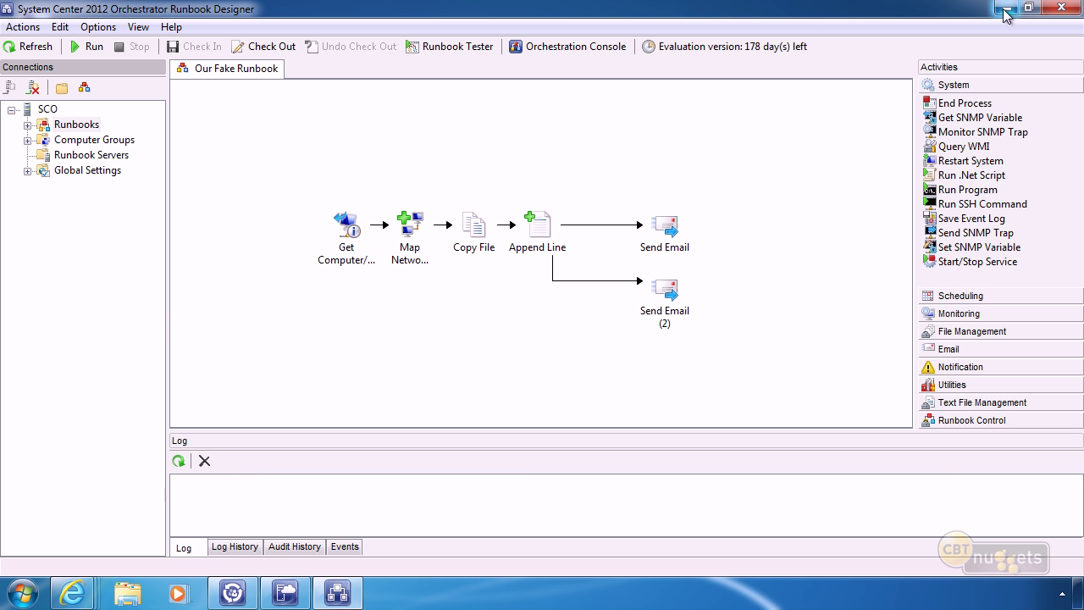
{"action": "left_click", "coordinate": [1004, 10]}
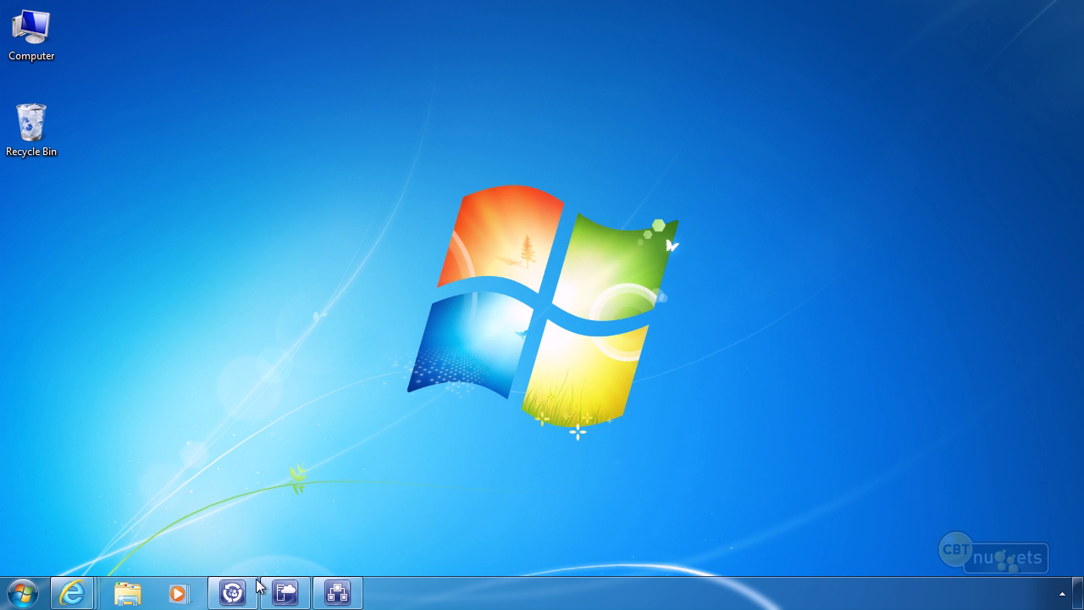
{"action": "left_click", "coordinate": [286, 592]}
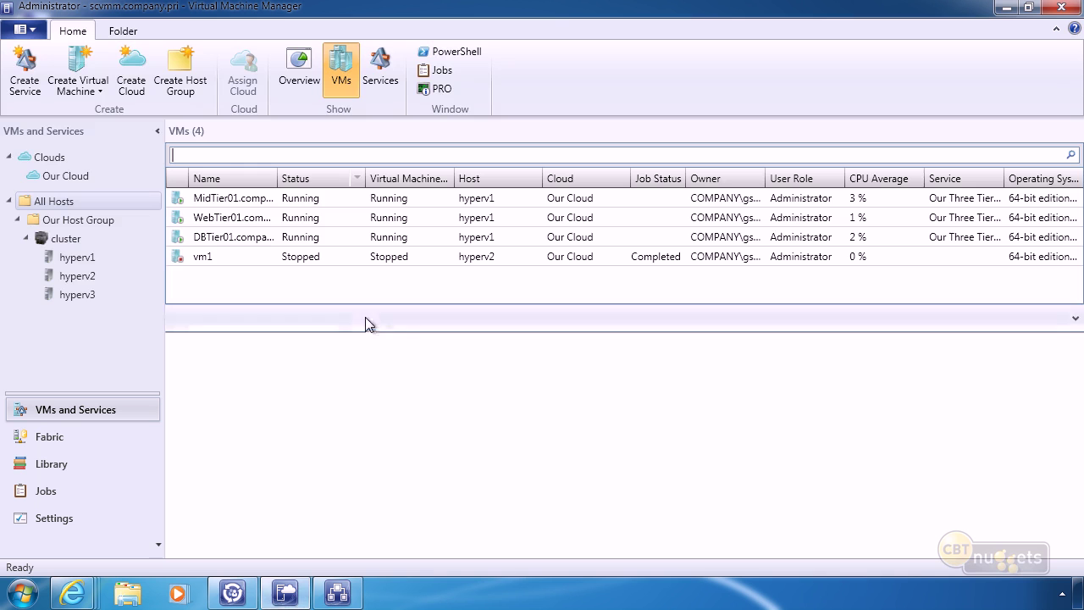
In the Library's VM Templates, open vm1-Template's properties, check its name, and cancel.
{"action": "left_click", "coordinate": [44, 466]}
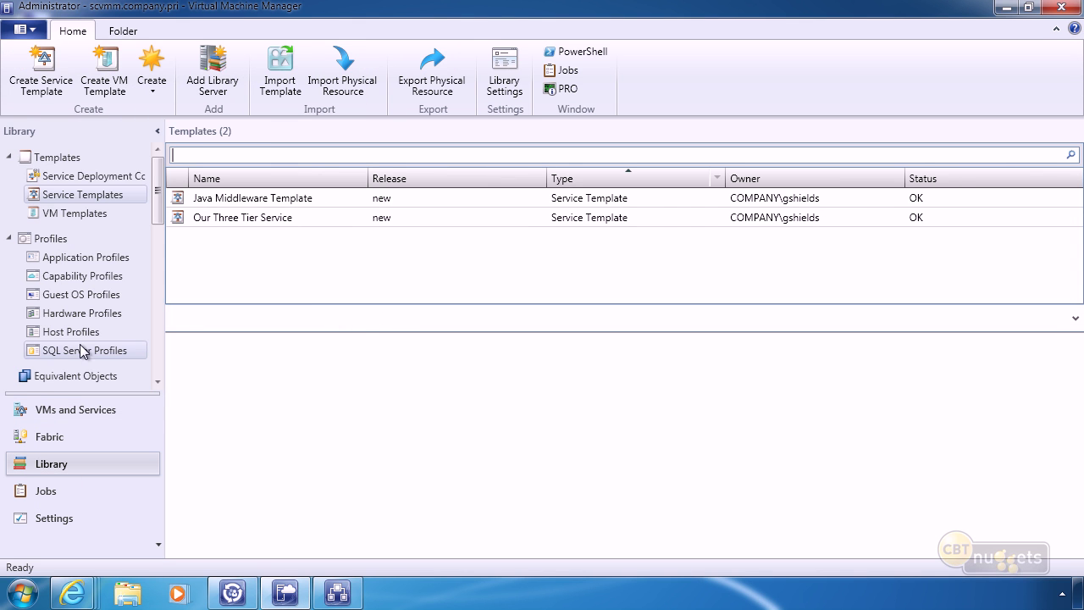
{"action": "left_click", "coordinate": [72, 213]}
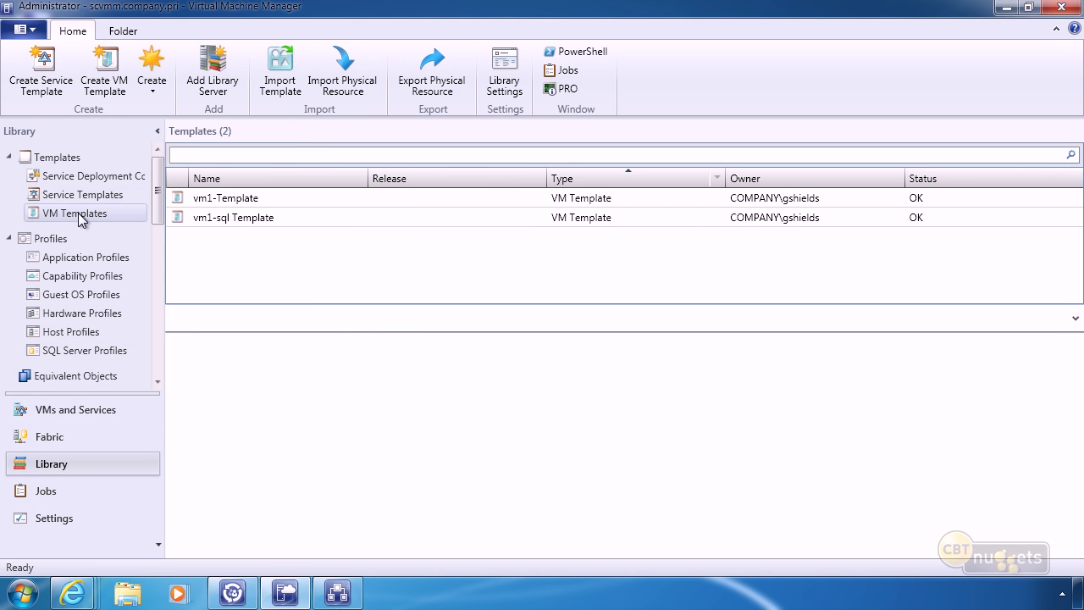
{"action": "left_click", "coordinate": [227, 202]}
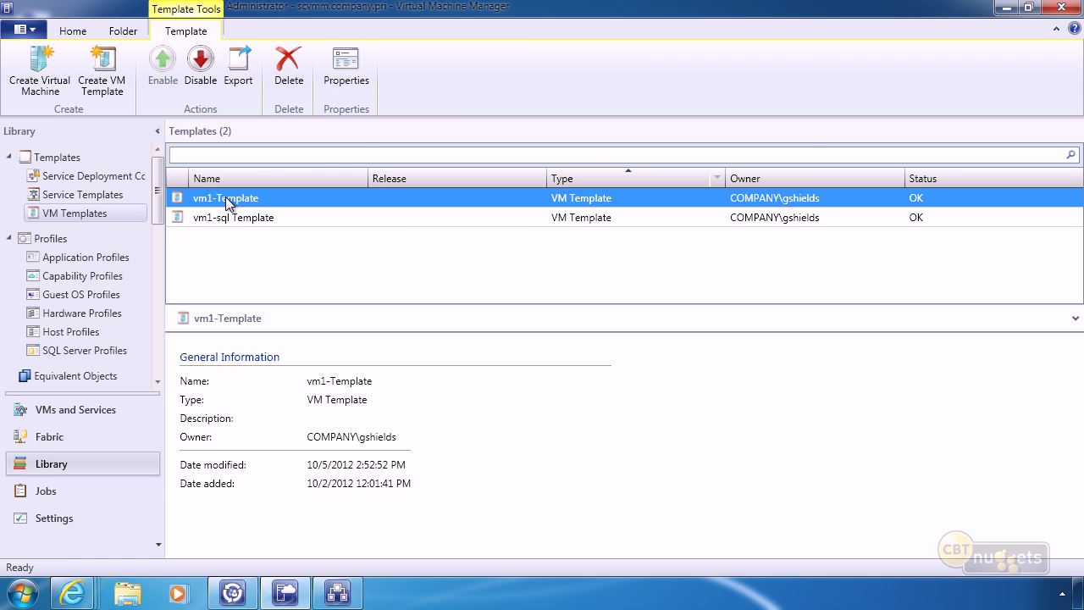
{"action": "right_click", "coordinate": [229, 203]}
{"action": "key", "text": "Return"}
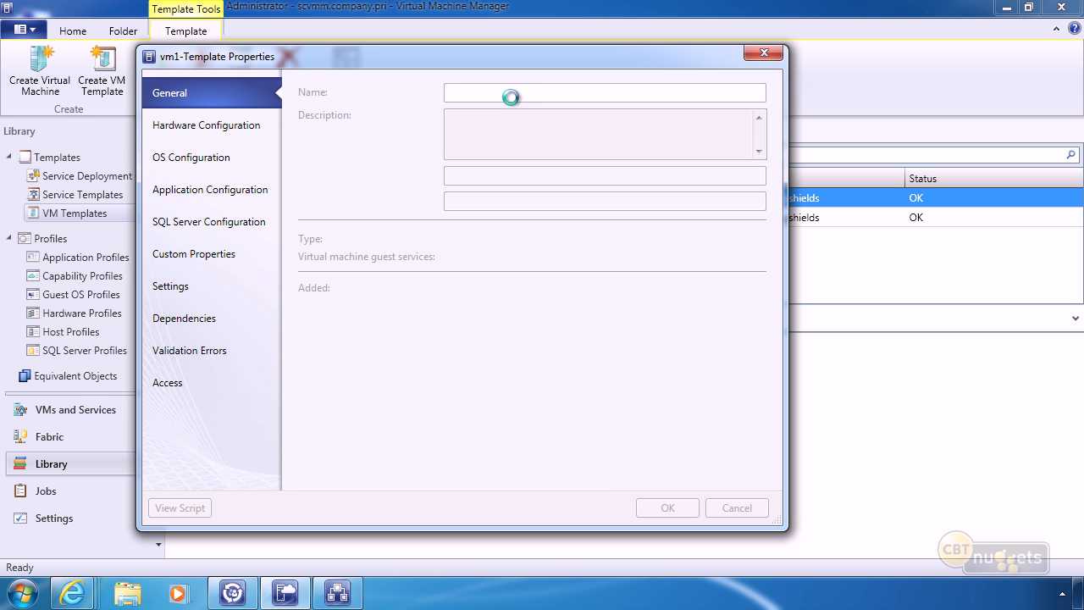
{"action": "left_click_drag", "start_coordinate": [536, 93], "coordinate": [367, 96]}
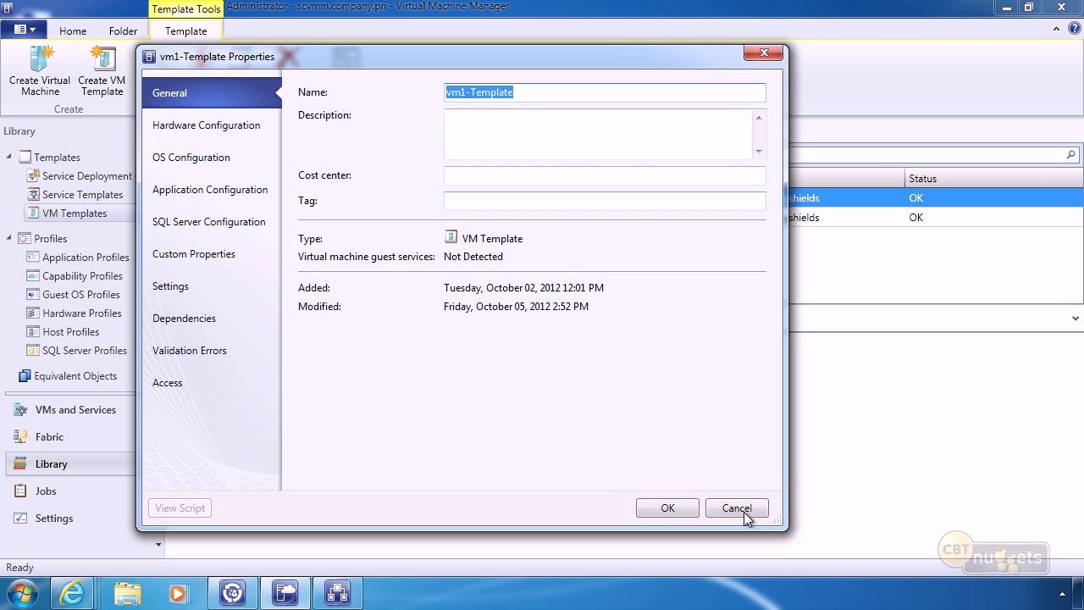
{"action": "left_click", "coordinate": [741, 509]}
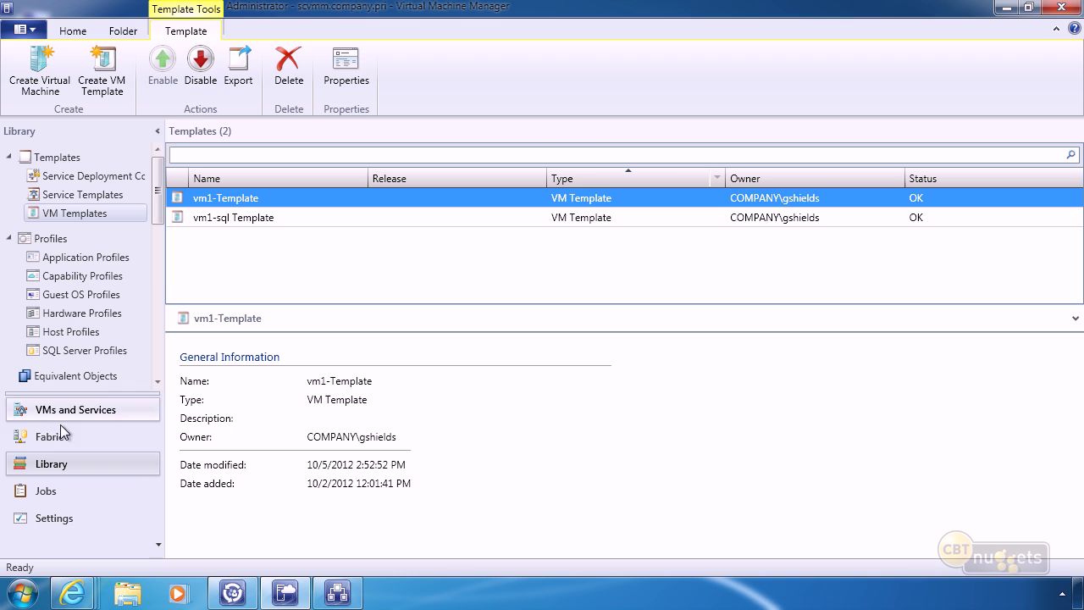
Visit the Fabric workspace, then return to the Library's VM template list.
{"action": "left_click", "coordinate": [60, 439]}
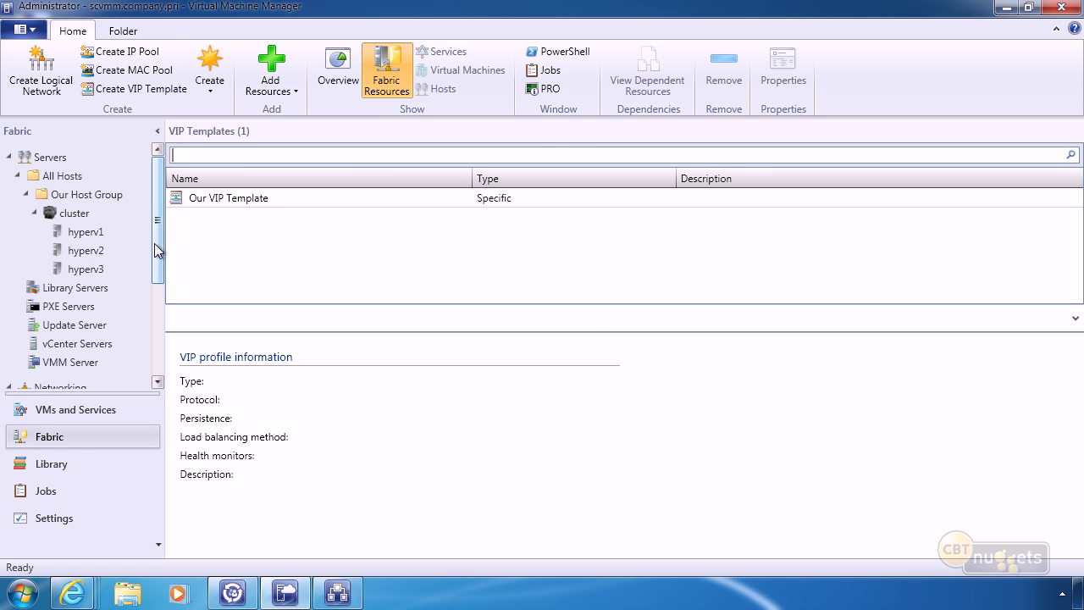
{"action": "left_click_drag", "start_coordinate": [160, 249], "coordinate": [150, 346]}
{"action": "left_click", "coordinate": [51, 465]}
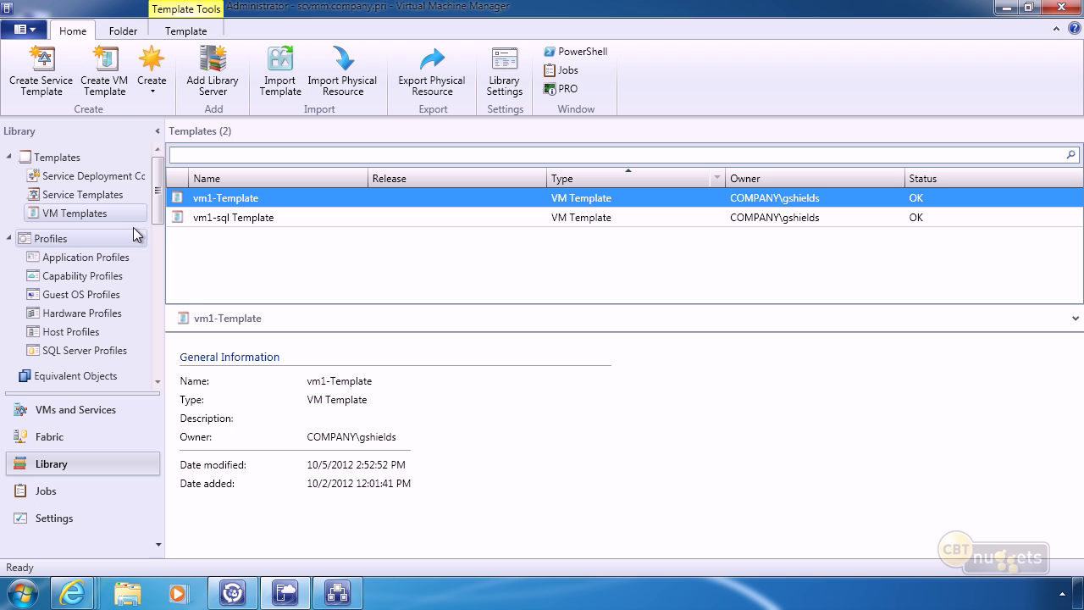
{"action": "left_click_drag", "start_coordinate": [157, 193], "coordinate": [182, 215]}
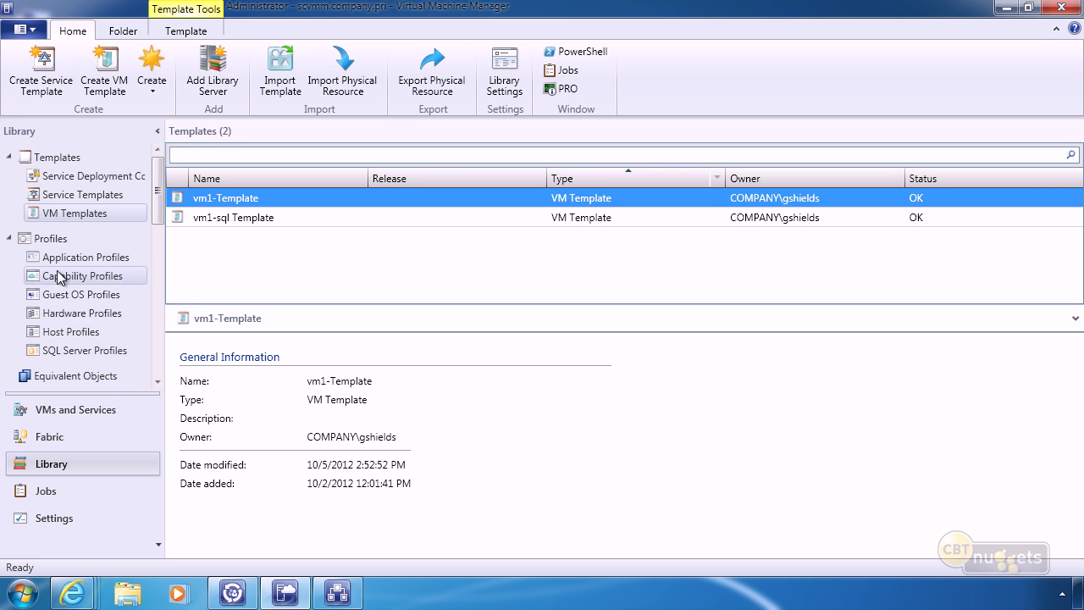
Open Our Cloud's properties from VMs and Services at its Capability Profiles page.
{"action": "left_click", "coordinate": [73, 412]}
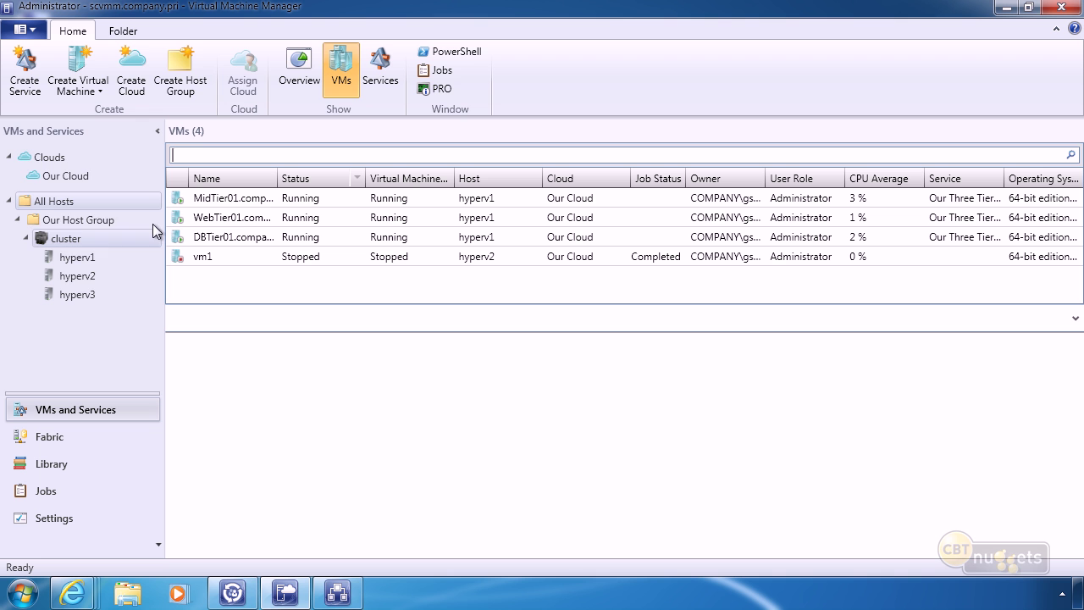
{"action": "right_click", "coordinate": [56, 175]}
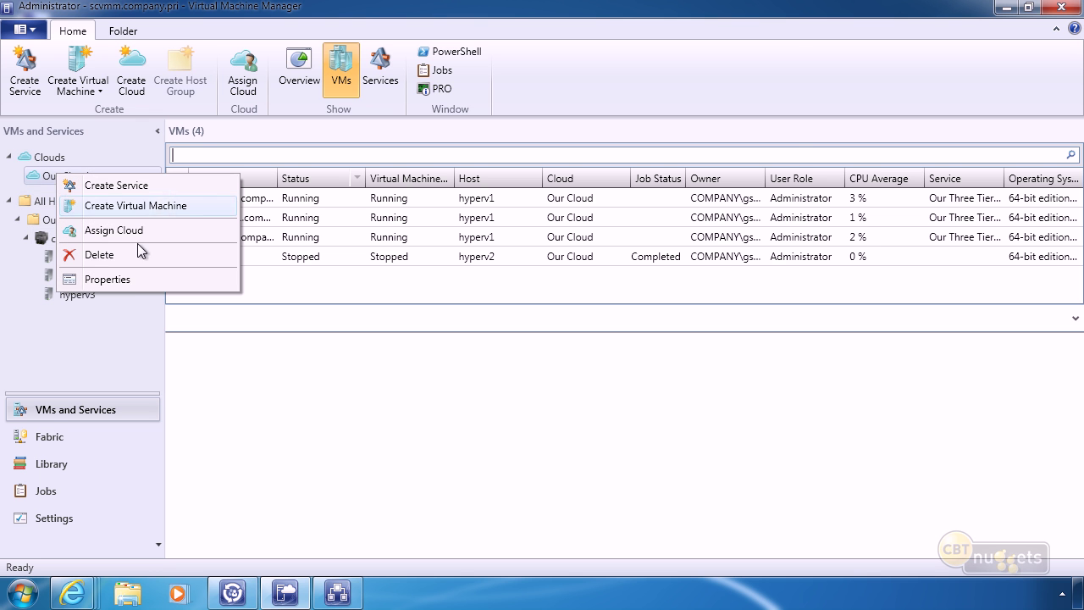
{"action": "left_click", "coordinate": [193, 273]}
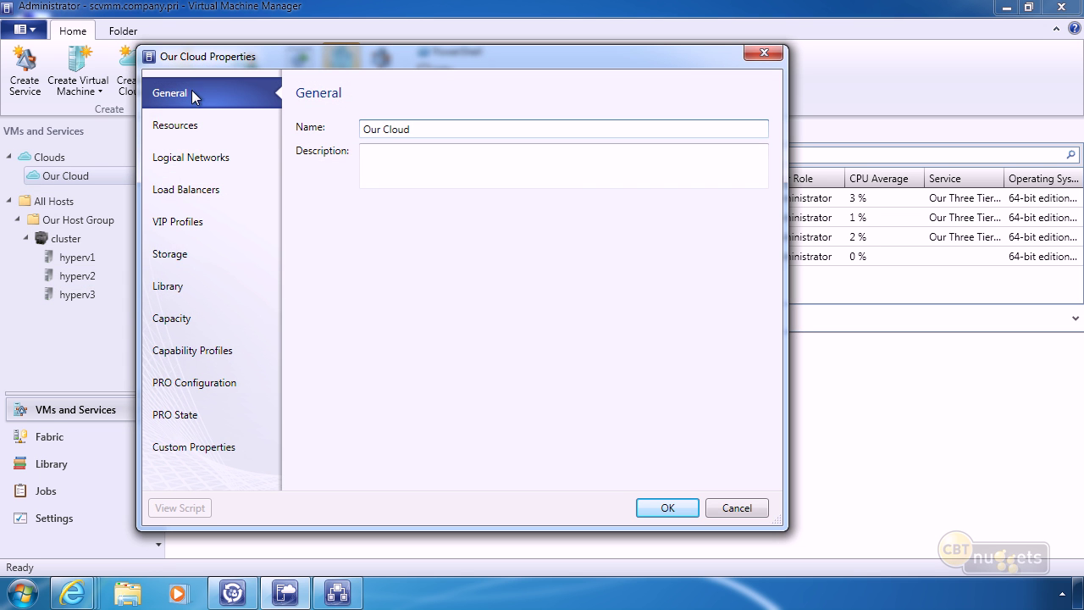
{"action": "left_click", "coordinate": [188, 350]}
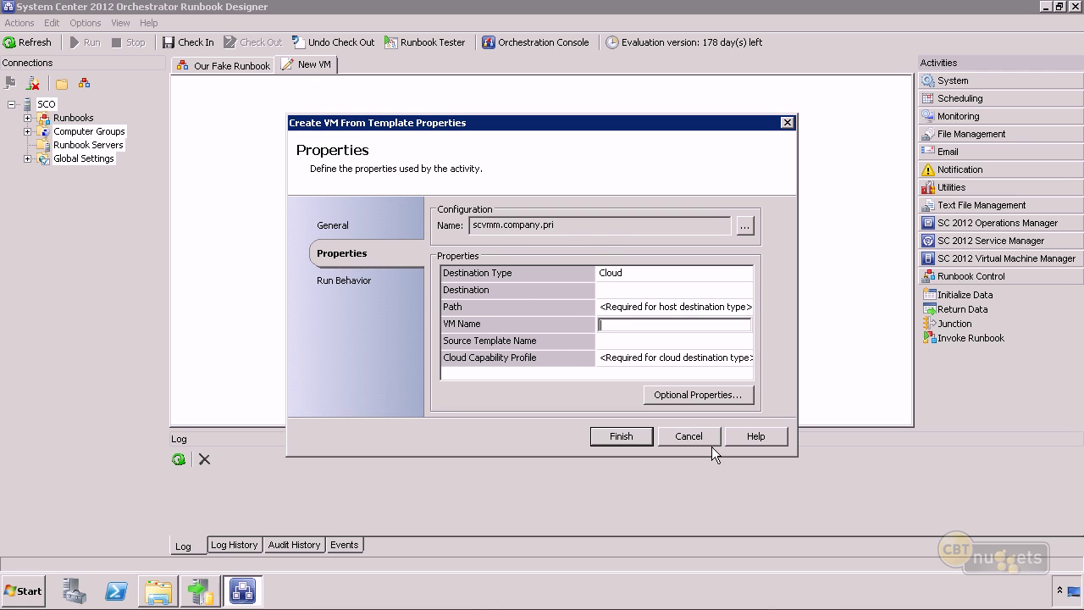
Cancel Create VM From Template and open the Initialize Data properties.
{"action": "left_click", "coordinate": [691, 438]}
{"action": "left_click", "coordinate": [473, 224]}
{"action": "right_click", "coordinate": [473, 226]}
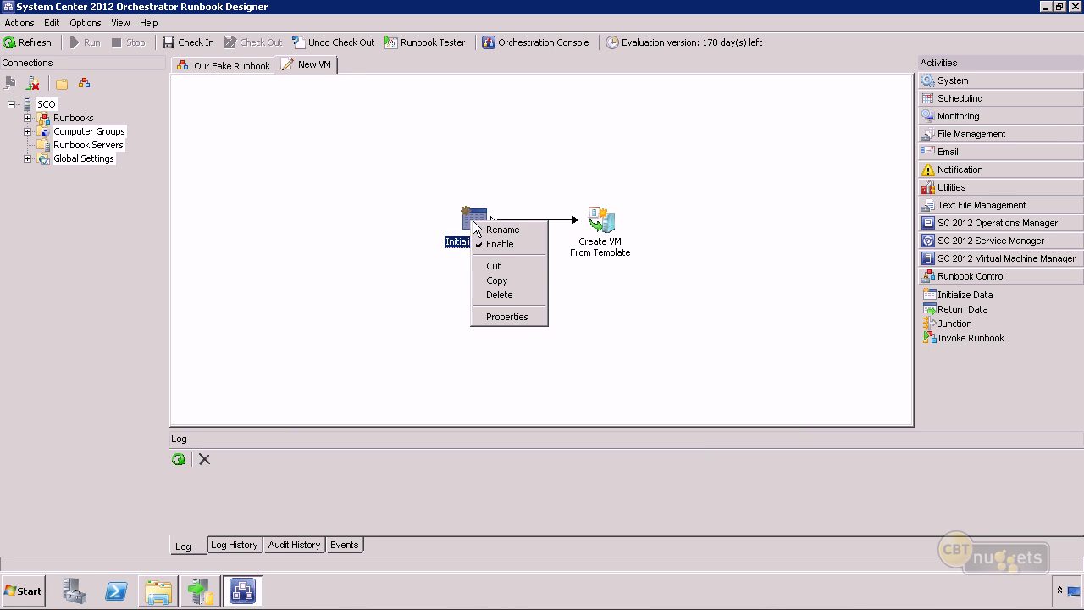
{"action": "left_click", "coordinate": [546, 317]}
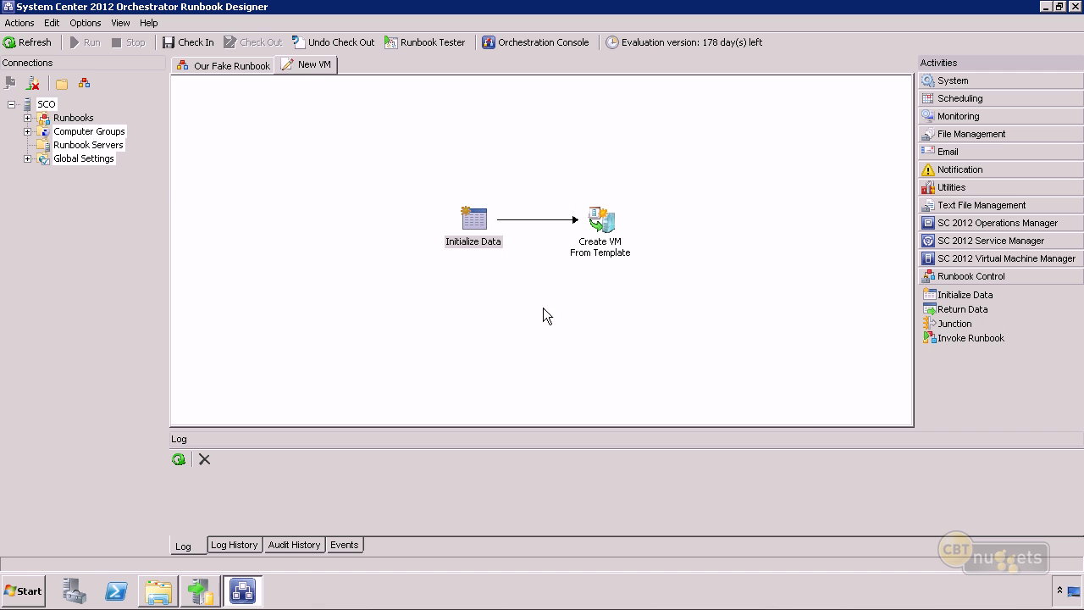
{"action": "right_click", "coordinate": [474, 218]}
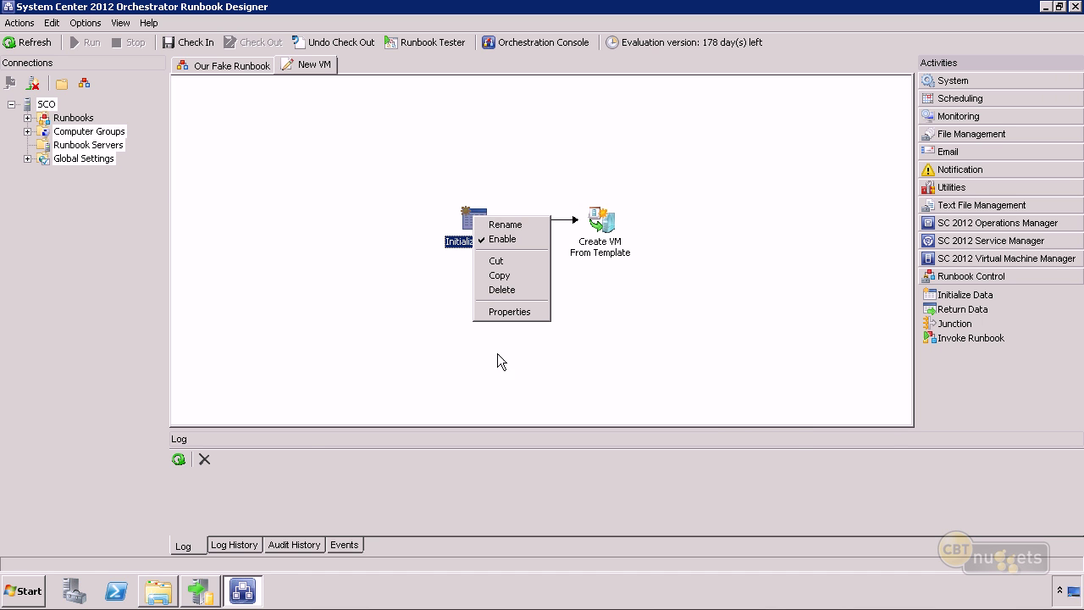
{"action": "left_click", "coordinate": [509, 312]}
Add two String parameters named Cloud and VMName and save them.
{"action": "left_click", "coordinate": [461, 385]}
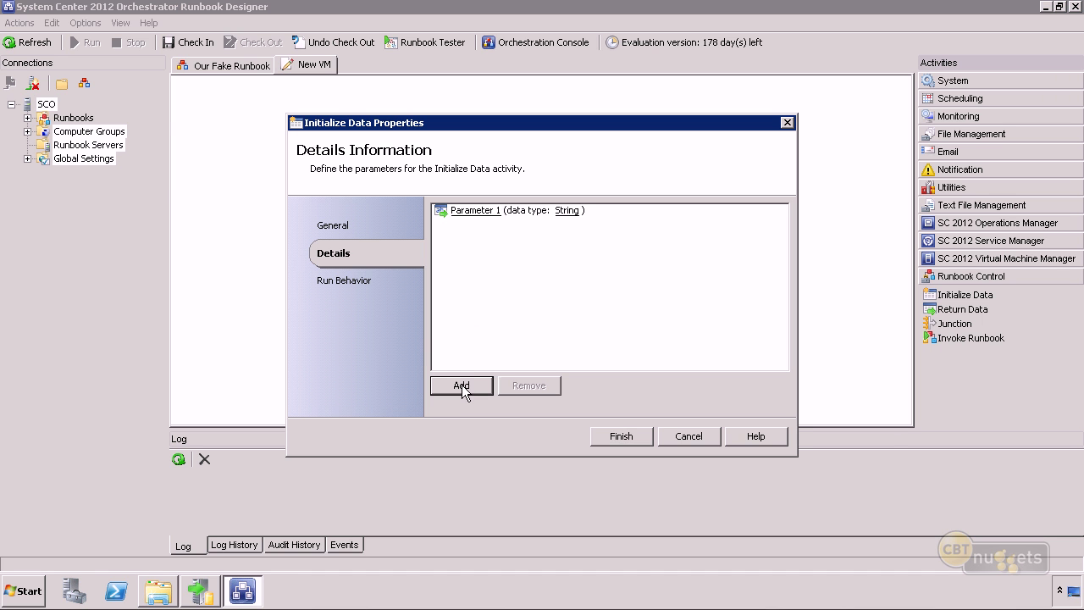
{"action": "left_click", "coordinate": [461, 387]}
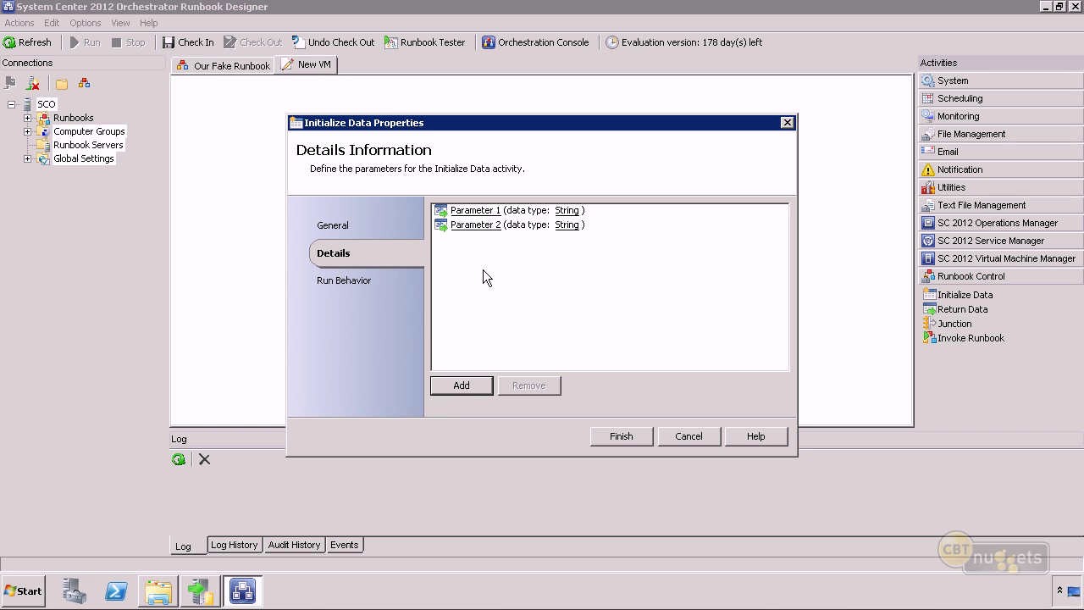
{"action": "left_click", "coordinate": [475, 210]}
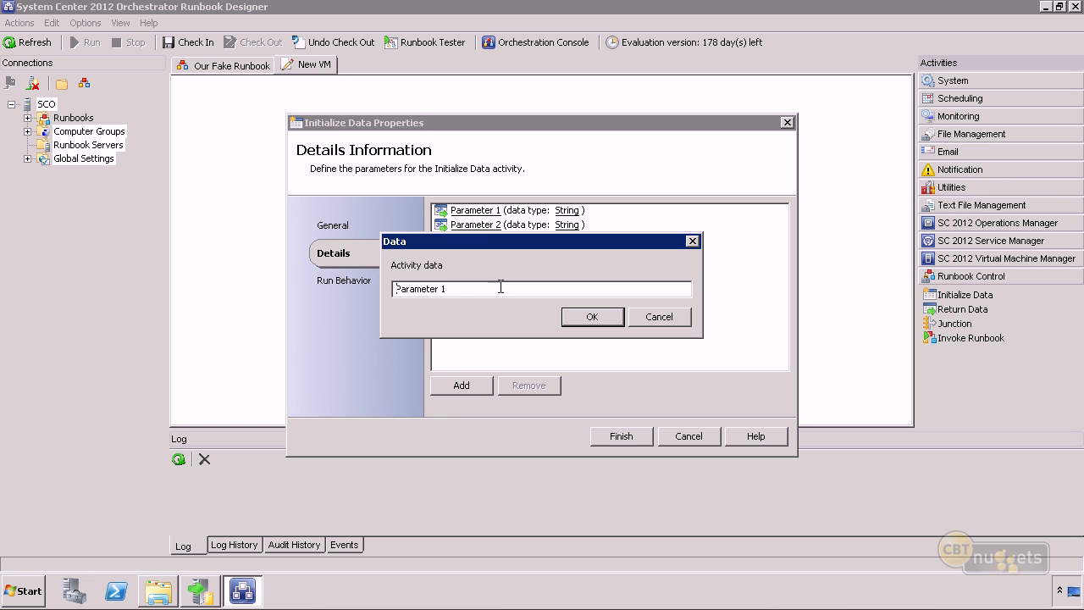
{"action": "type", "text": "Cloud"}
{"action": "left_click", "coordinate": [592, 317]}
{"action": "left_click", "coordinate": [476, 225]}
{"action": "type", "text": "VMName"}
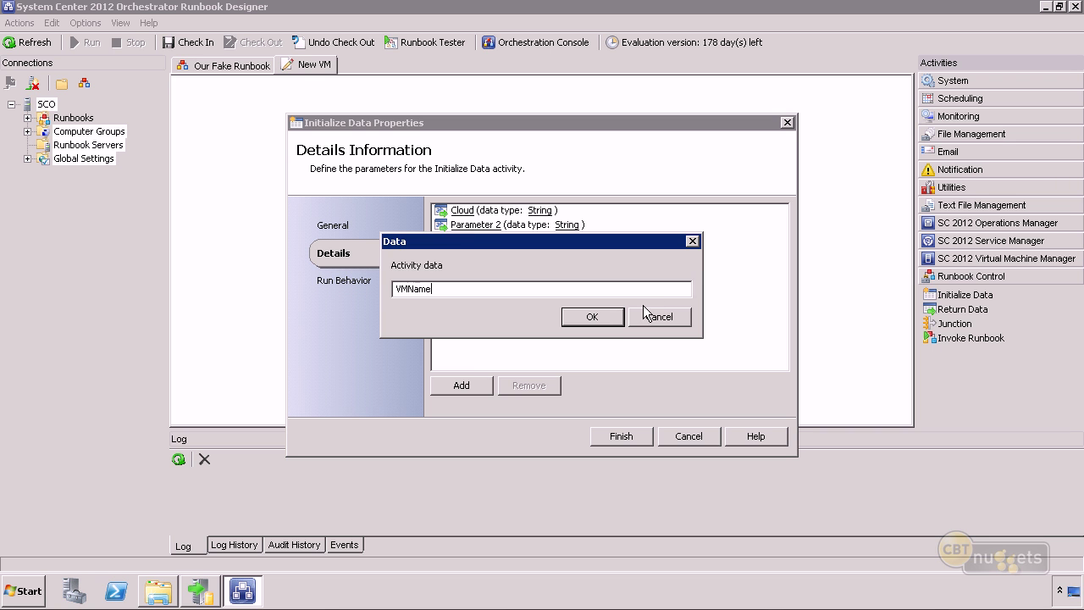
{"action": "left_click", "coordinate": [597, 315]}
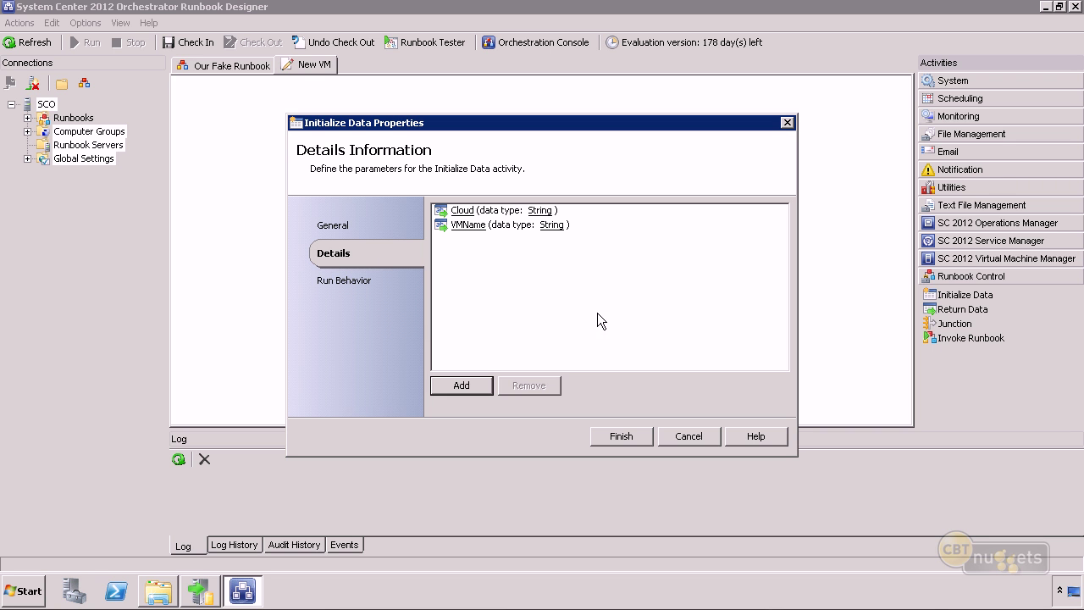
{"action": "left_click", "coordinate": [551, 225]}
{"action": "left_click", "coordinate": [631, 369]}
{"action": "left_click", "coordinate": [619, 437]}
Reopen Create VM From Template's properties with the scvmm.company.pri connection.
{"action": "right_click", "coordinate": [601, 222]}
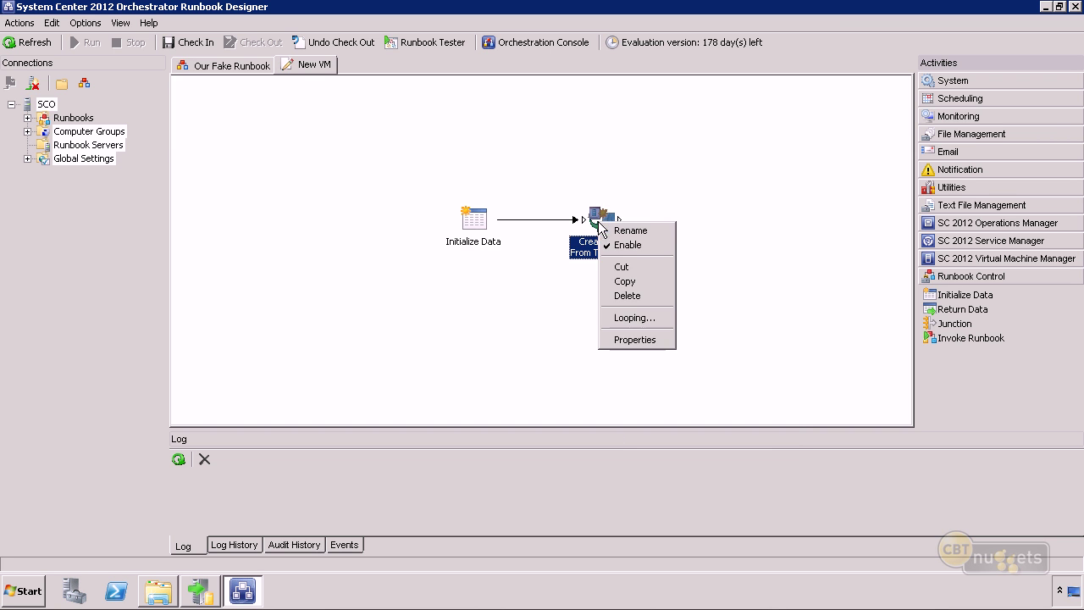
{"action": "left_click", "coordinate": [634, 340]}
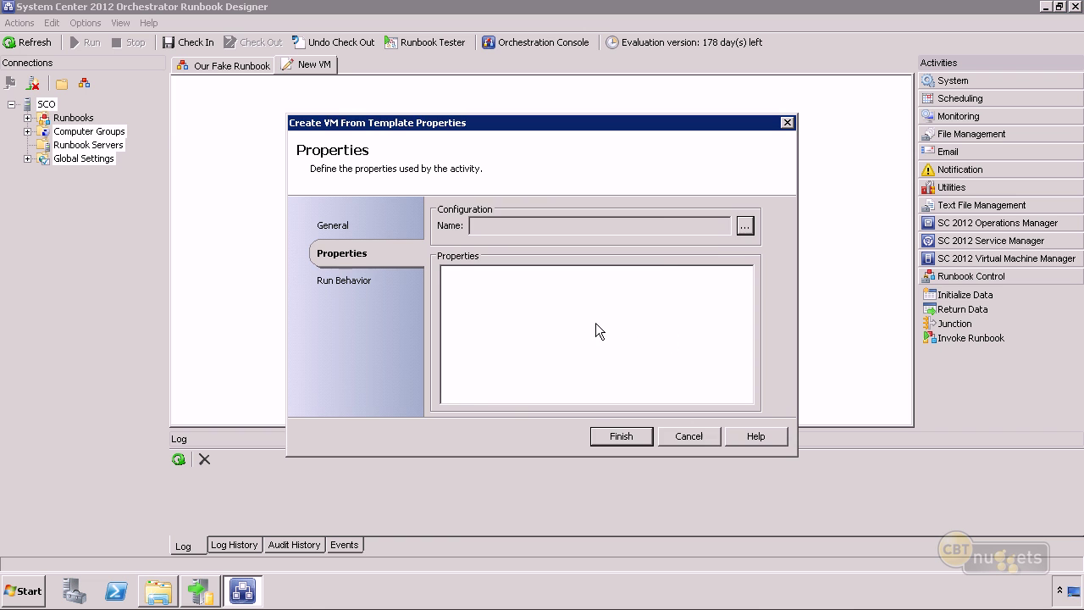
{"action": "left_click", "coordinate": [745, 226]}
{"action": "left_click", "coordinate": [530, 198]}
{"action": "left_click", "coordinate": [544, 404]}
{"action": "left_click", "coordinate": [669, 362]}
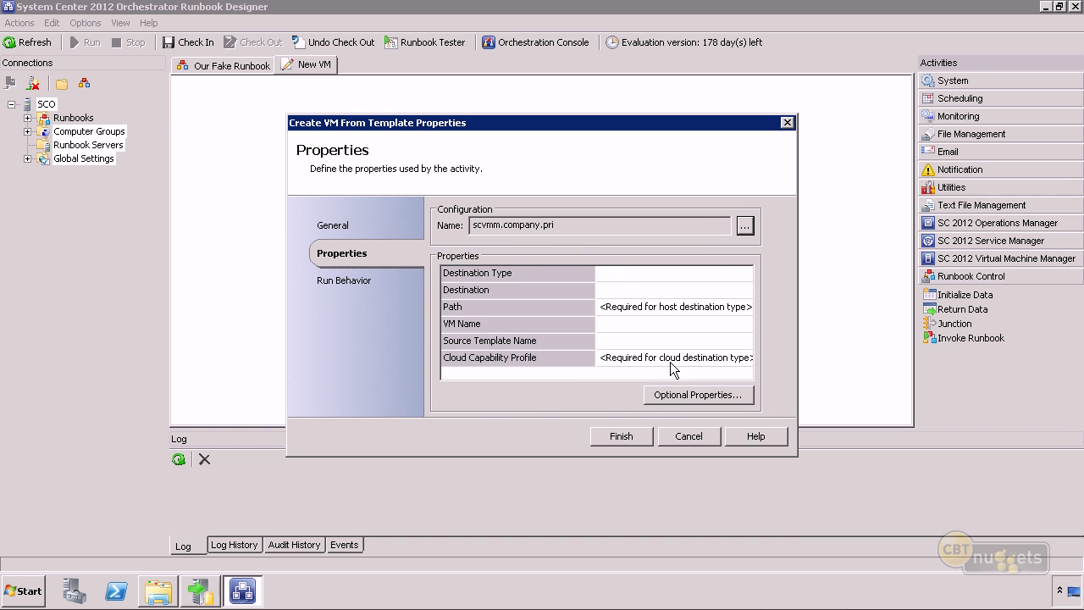
Set Destination Type to Cloud and Destination to Initialize Data's Cloud parameter.
{"action": "left_click", "coordinate": [704, 271]}
{"action": "left_click", "coordinate": [741, 273]}
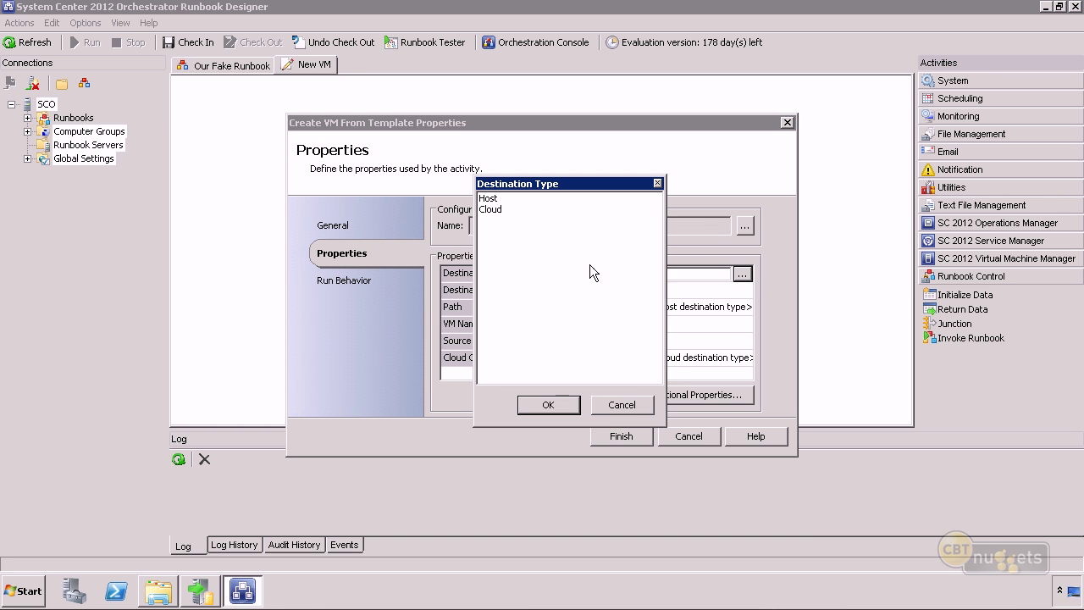
{"action": "left_click", "coordinate": [506, 209]}
{"action": "left_click", "coordinate": [544, 406]}
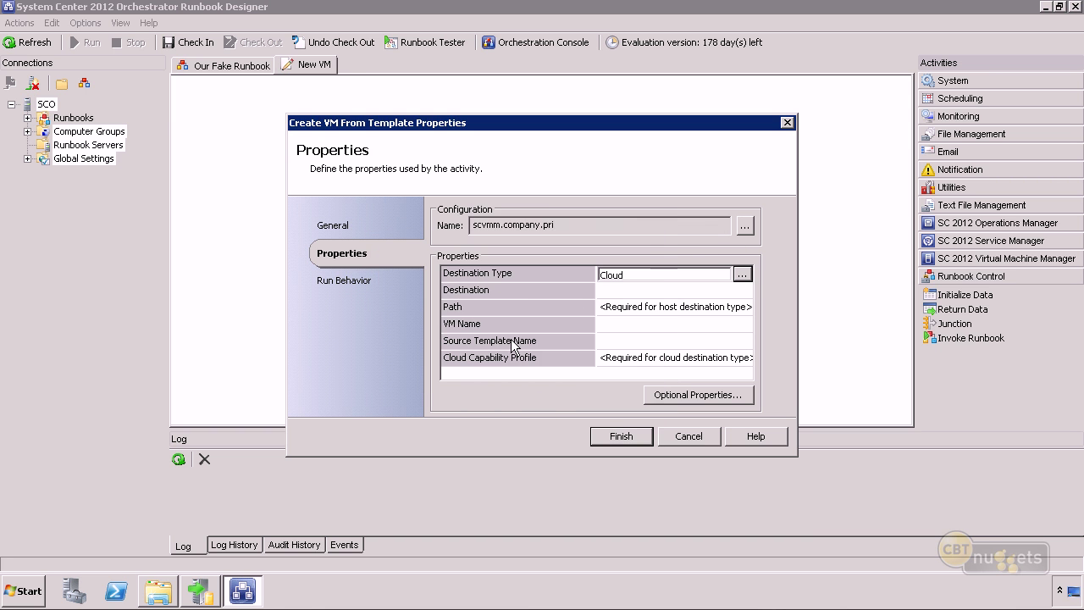
{"action": "left_click", "coordinate": [624, 293]}
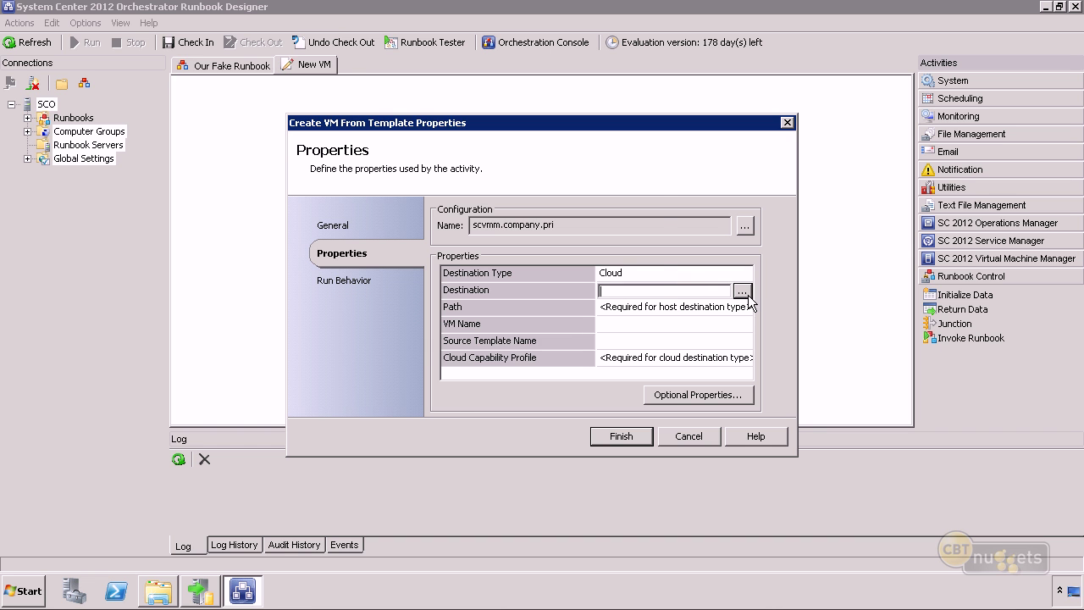
{"action": "left_click", "coordinate": [742, 291]}
{"action": "left_click", "coordinate": [620, 400]}
{"action": "right_click", "coordinate": [639, 292]}
{"action": "mouse_move", "coordinate": [675, 303]}
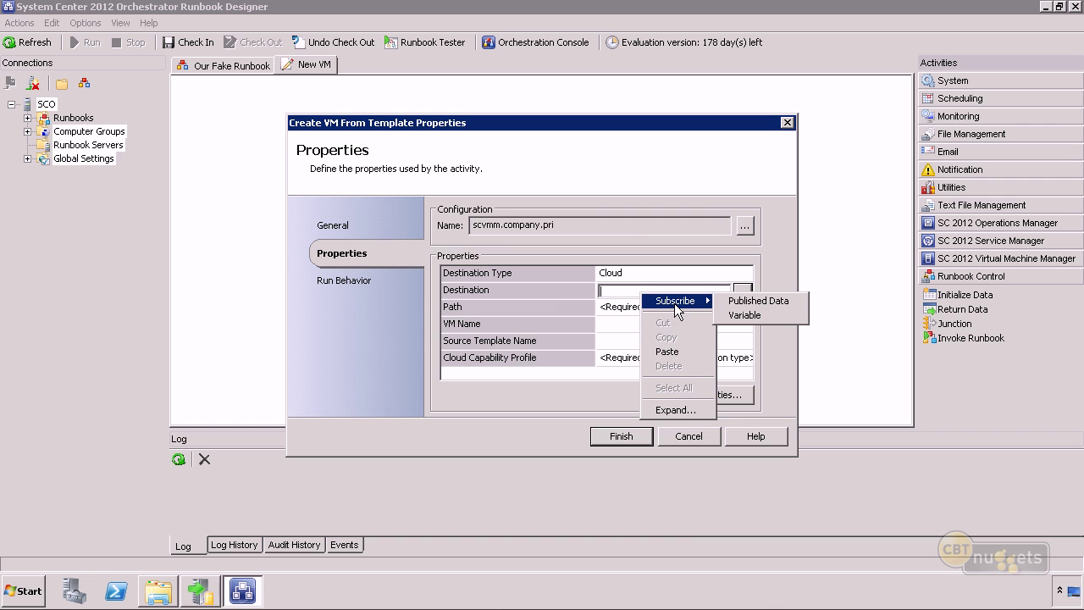
{"action": "left_click", "coordinate": [766, 303]}
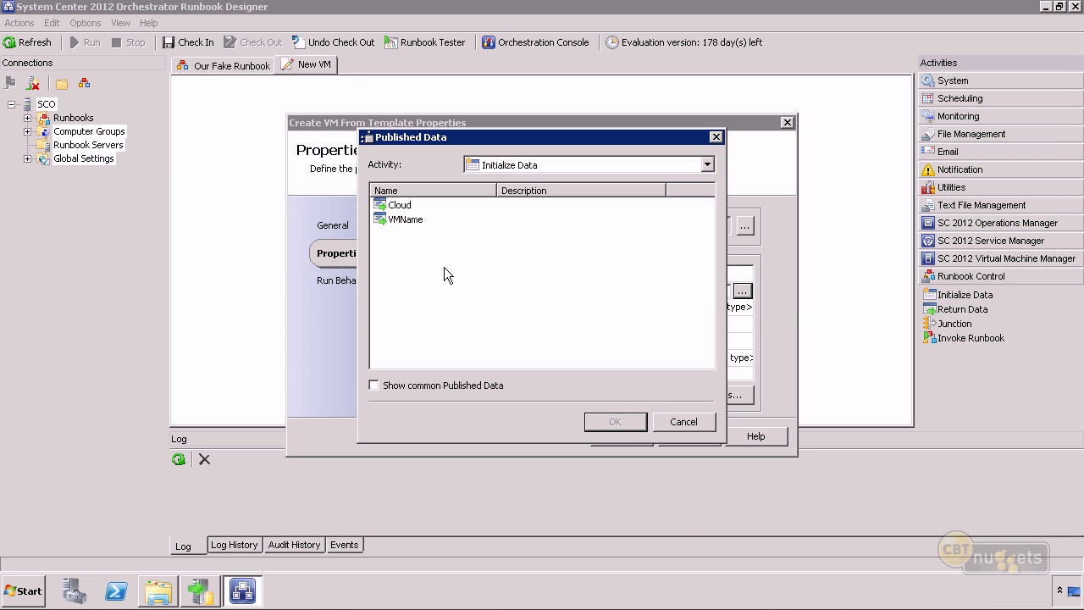
{"action": "left_click", "coordinate": [396, 205]}
{"action": "left_click", "coordinate": [613, 421]}
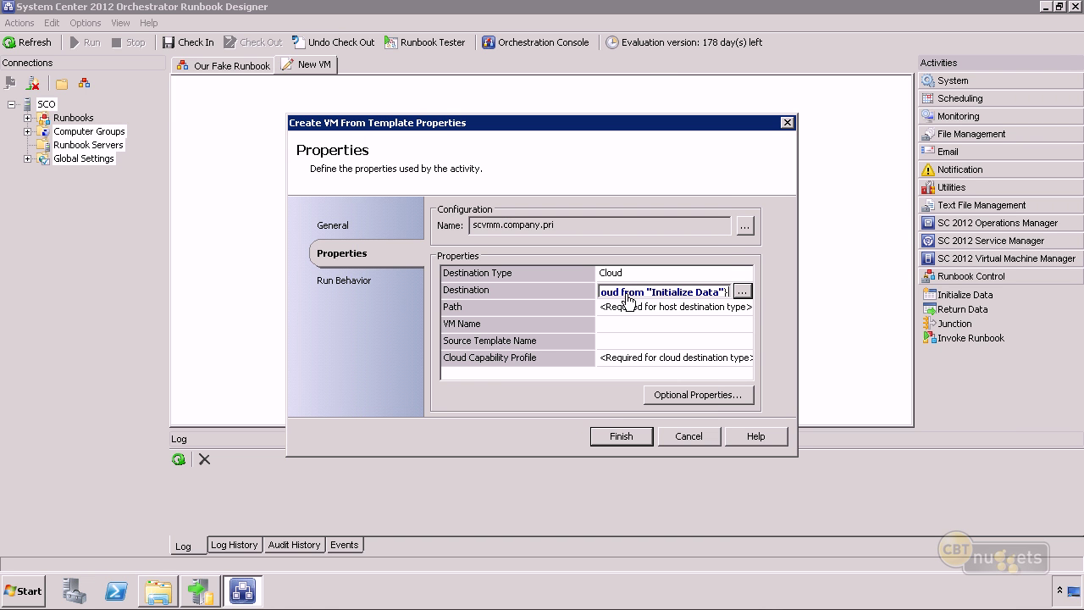
Fill VM Name with the VMName value published by Initialize Data.
{"action": "left_click", "coordinate": [629, 324]}
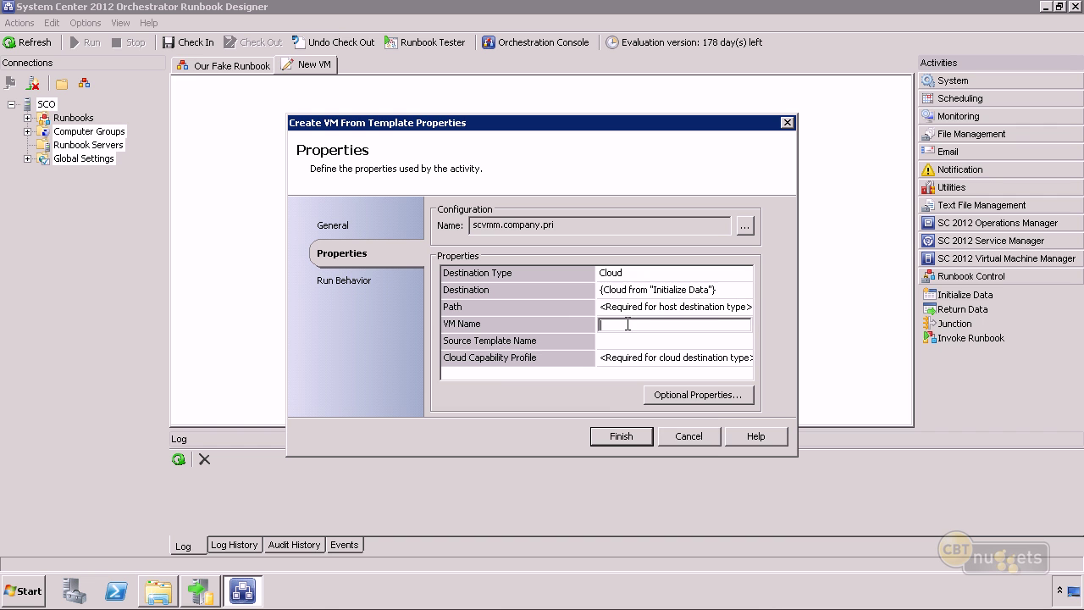
{"action": "right_click", "coordinate": [641, 321]}
{"action": "mouse_move", "coordinate": [681, 332]}
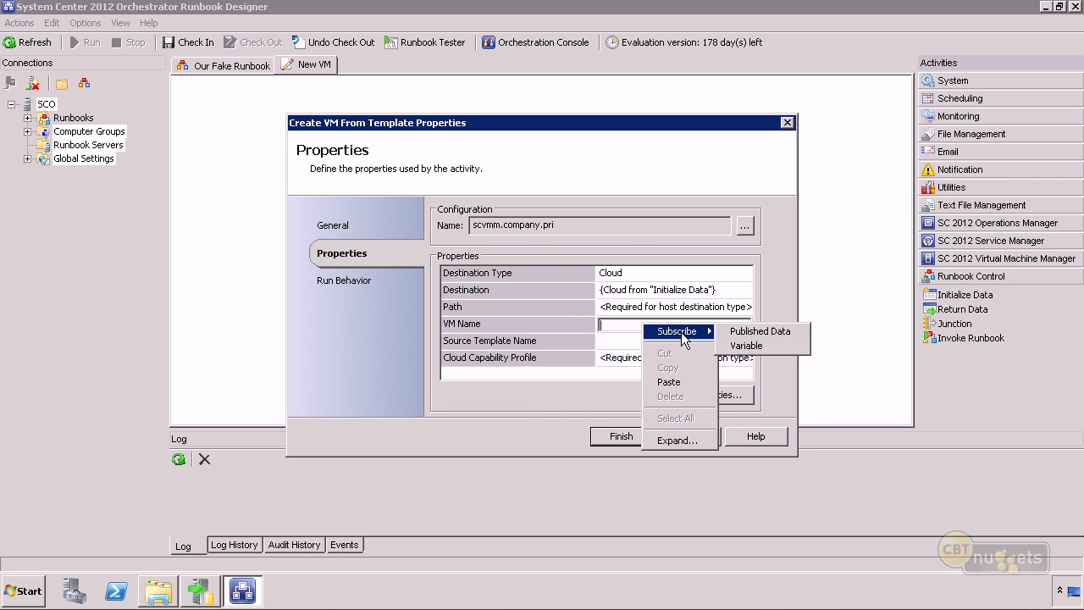
{"action": "left_click", "coordinate": [757, 331]}
{"action": "left_click", "coordinate": [398, 220]}
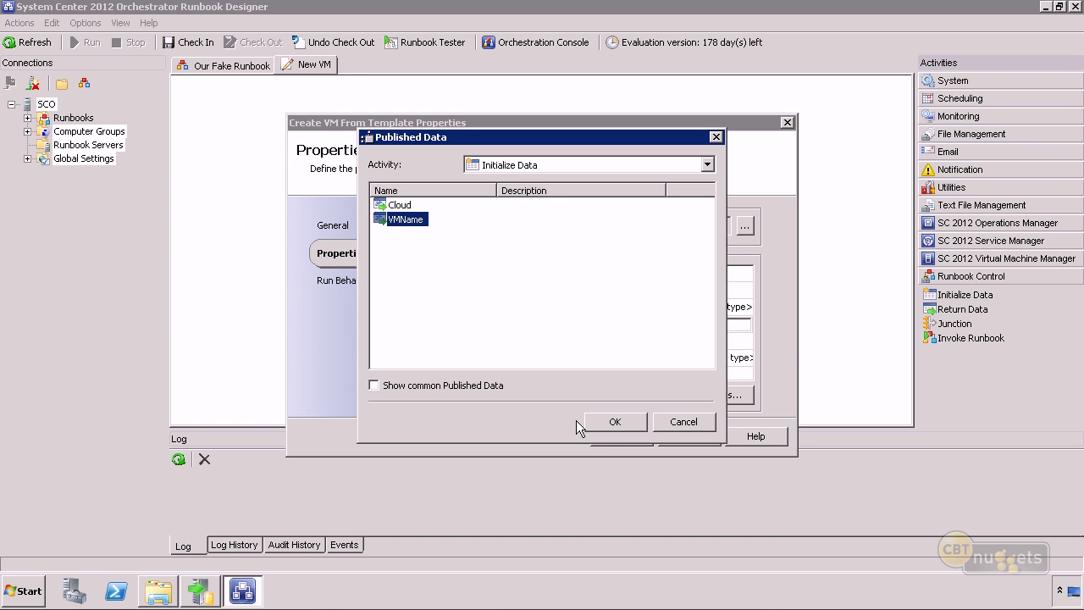
{"action": "left_click", "coordinate": [616, 422]}
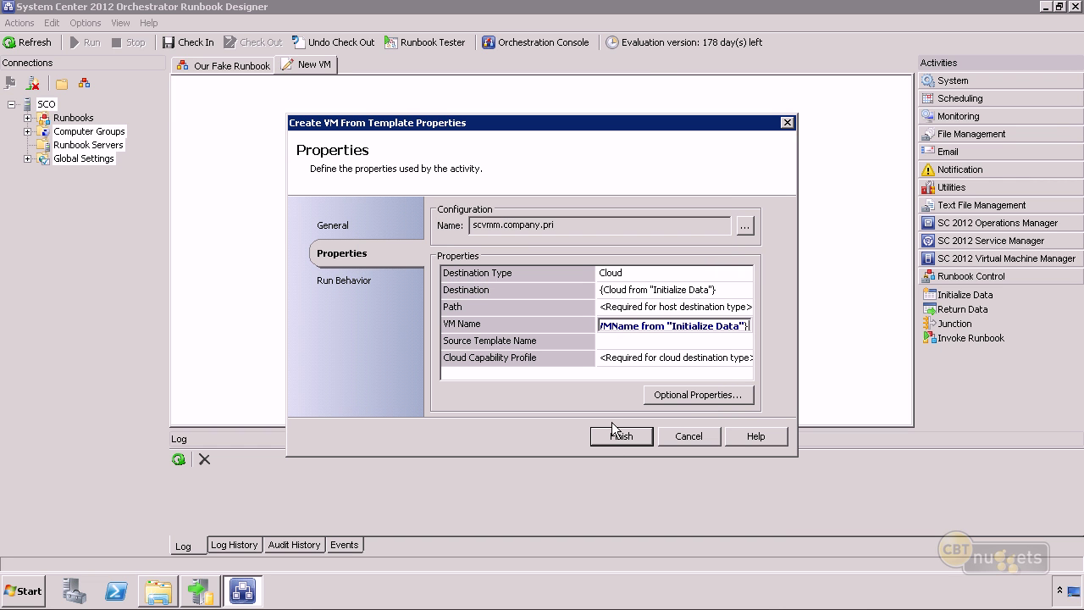
Paste vm1-Template as Source Template Name and replace Cloud Capability Profile with Hyper-V.
{"action": "left_click", "coordinate": [612, 342]}
{"action": "type", "text": "vm1-Template"}
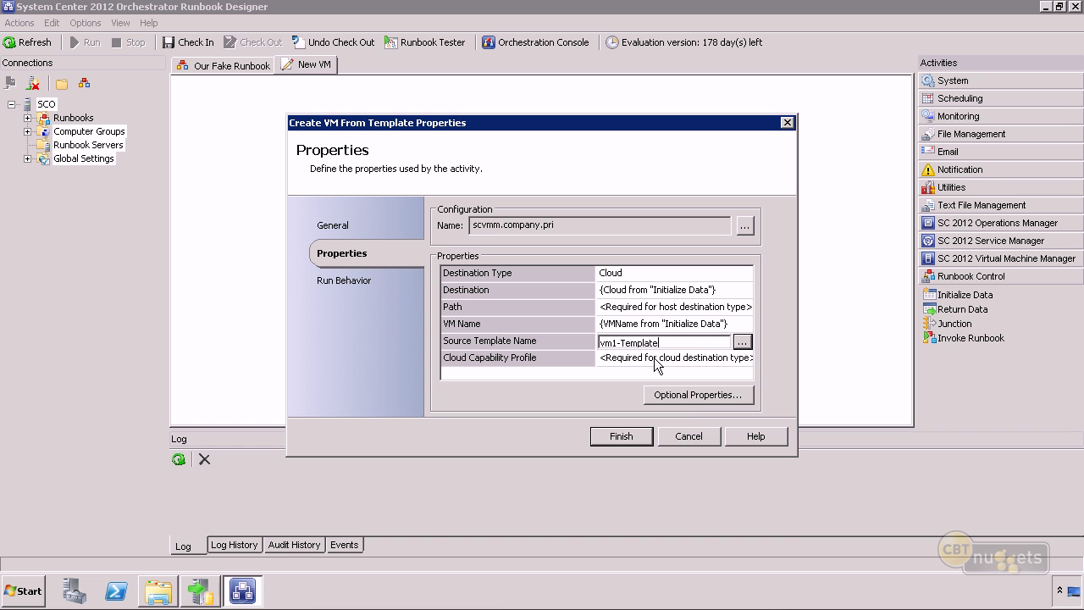
{"action": "left_click", "coordinate": [656, 361]}
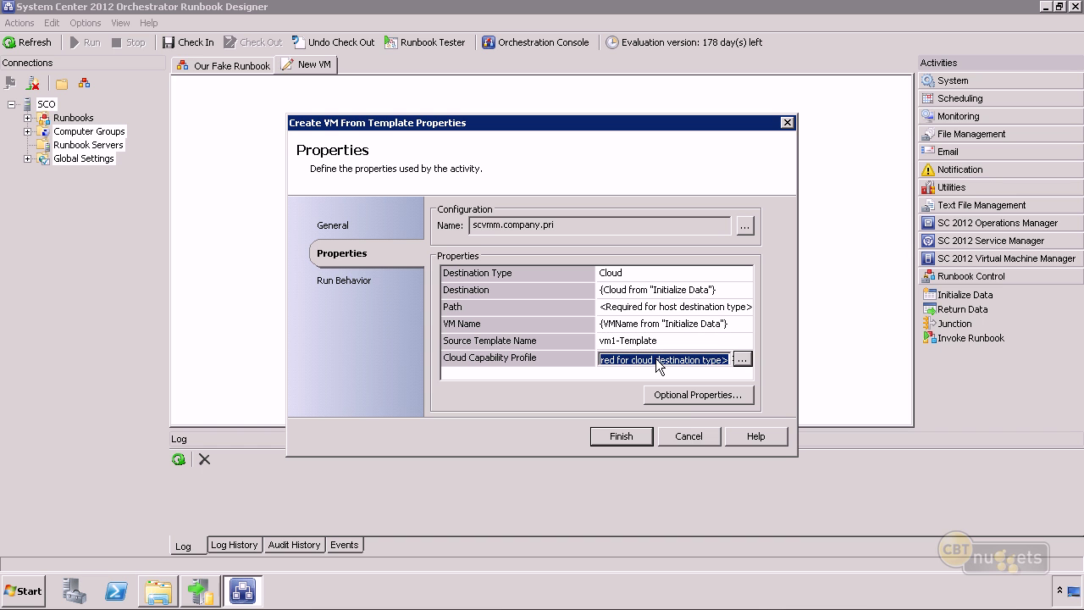
{"action": "left_click", "coordinate": [741, 361]}
{"action": "left_click", "coordinate": [631, 405]}
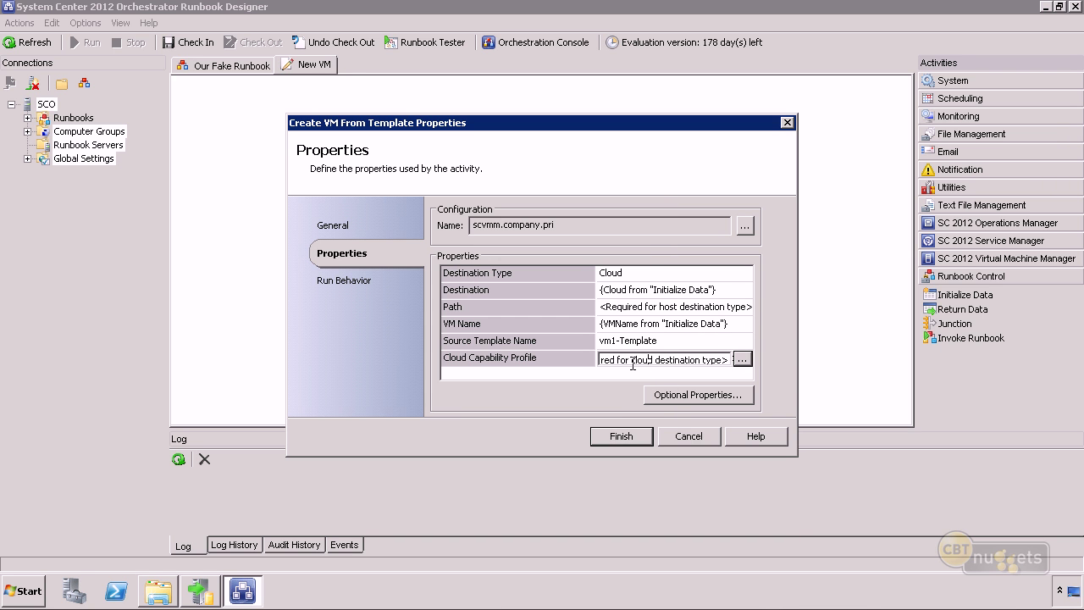
{"action": "key", "text": "shift+Home"}
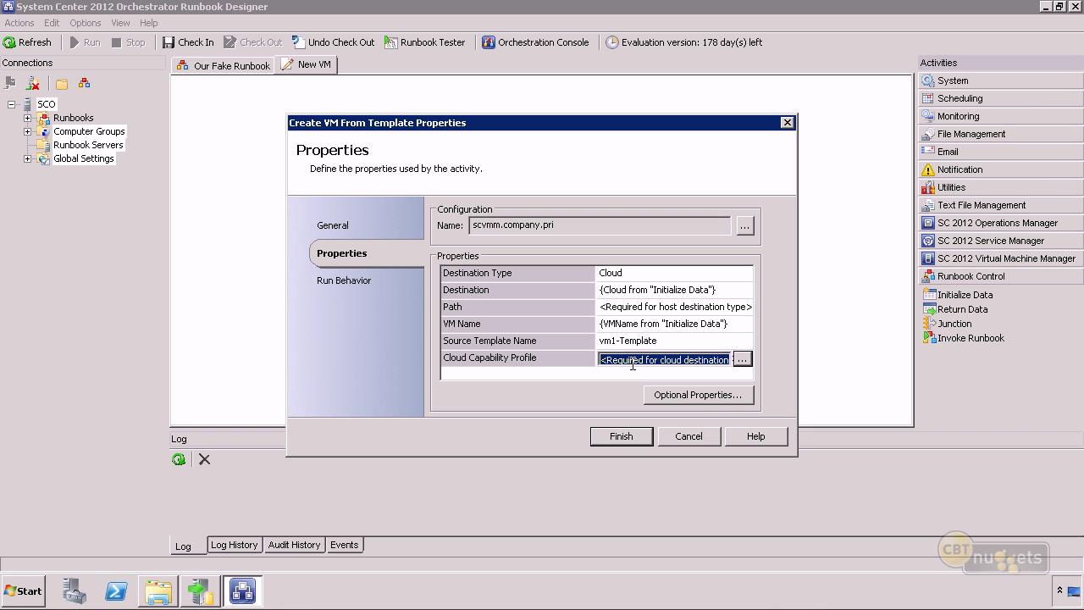
{"action": "type", "text": "Hyper-V"}
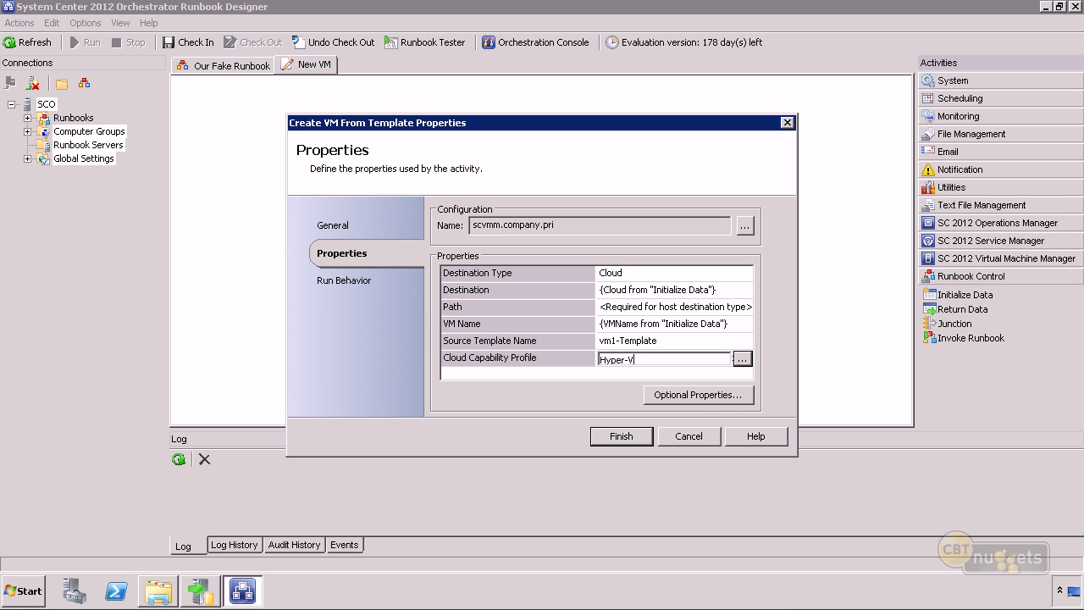
{"action": "left_click", "coordinate": [683, 391]}
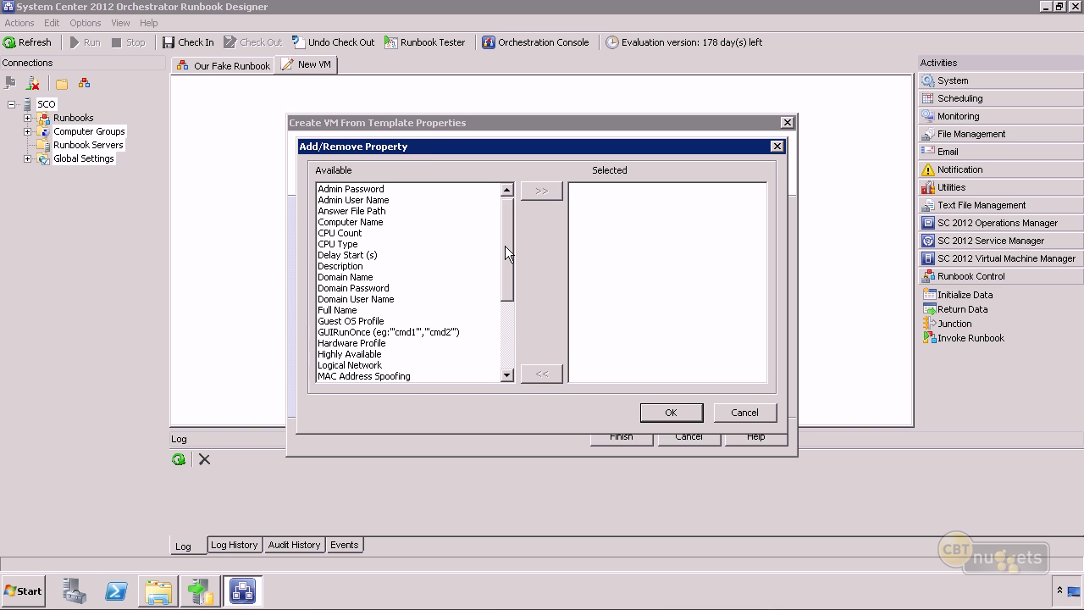
Leave the optional properties empty and save the Create VM From Template settings.
{"action": "left_click_drag", "start_coordinate": [504, 246], "coordinate": [521, 314]}
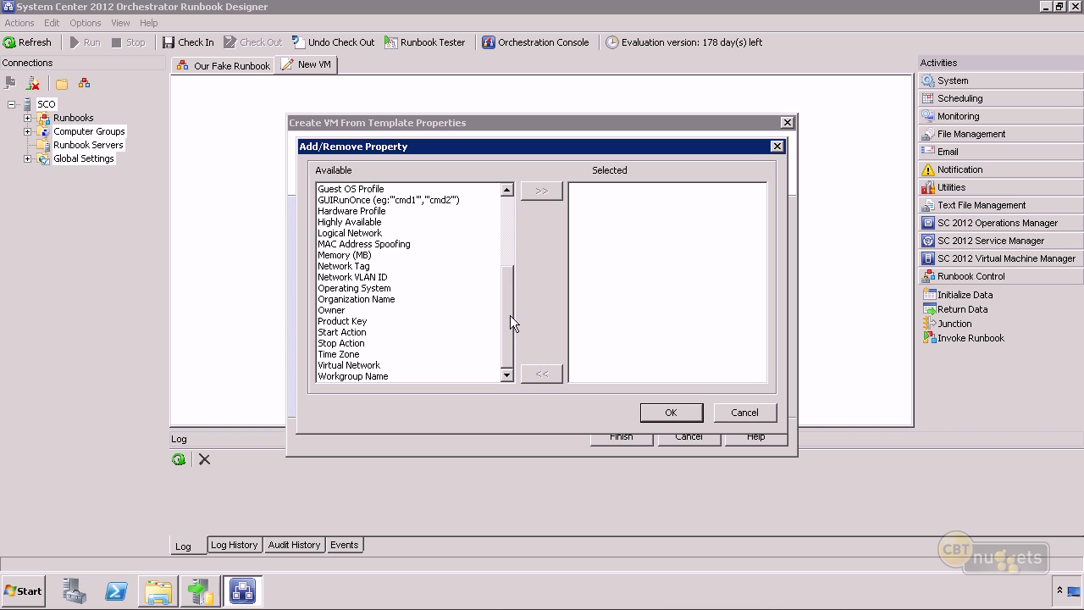
{"action": "left_click", "coordinate": [680, 411]}
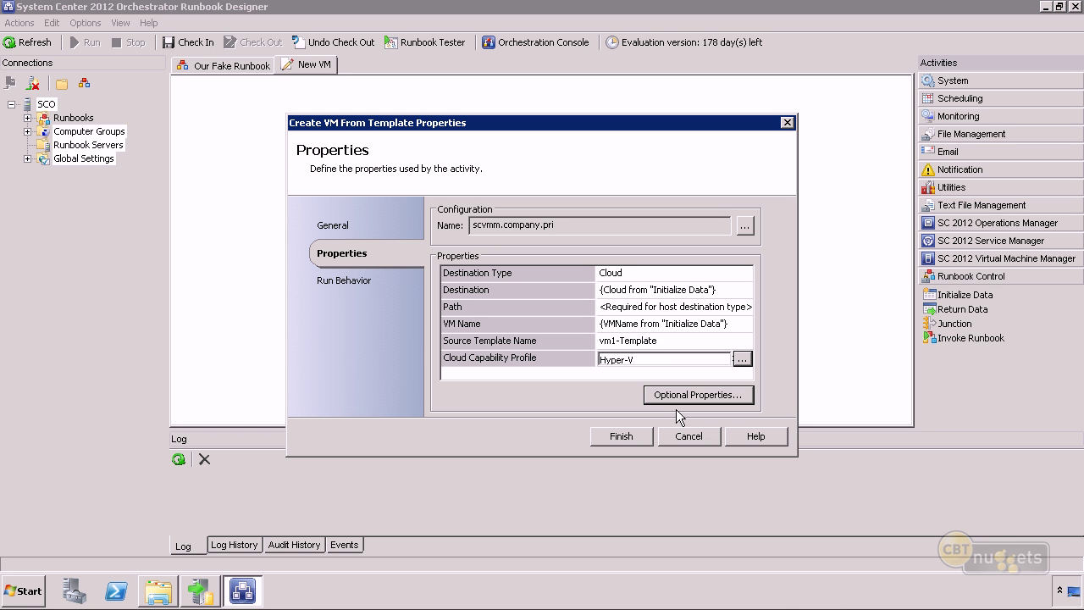
{"action": "key", "text": "Return"}
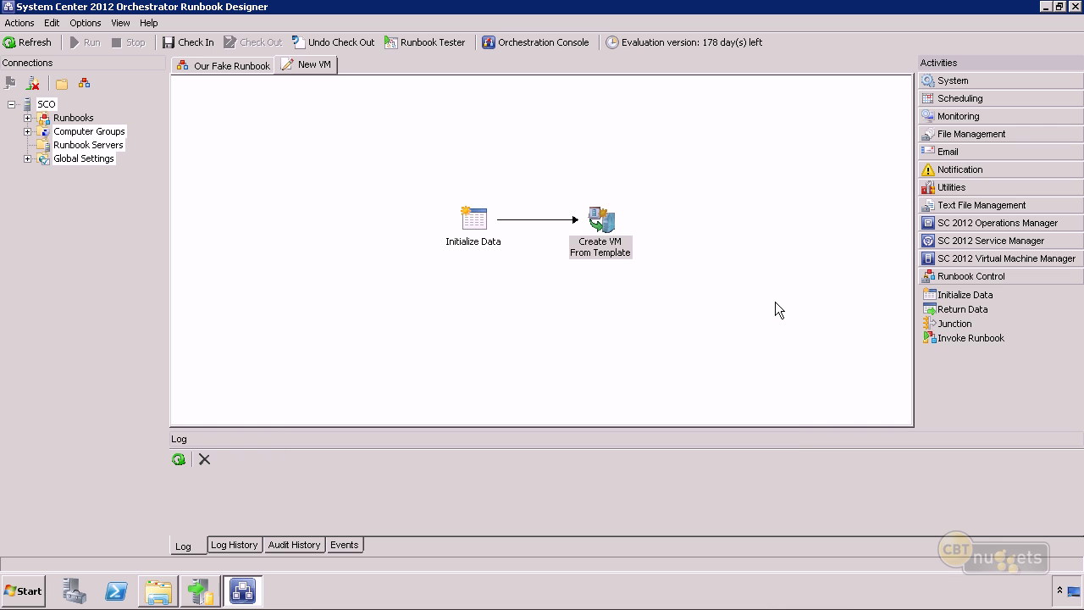
Check in the New VM runbook, cancel VMM's Our Cloud Properties, and minimize VMM.
{"action": "left_click", "coordinate": [183, 42]}
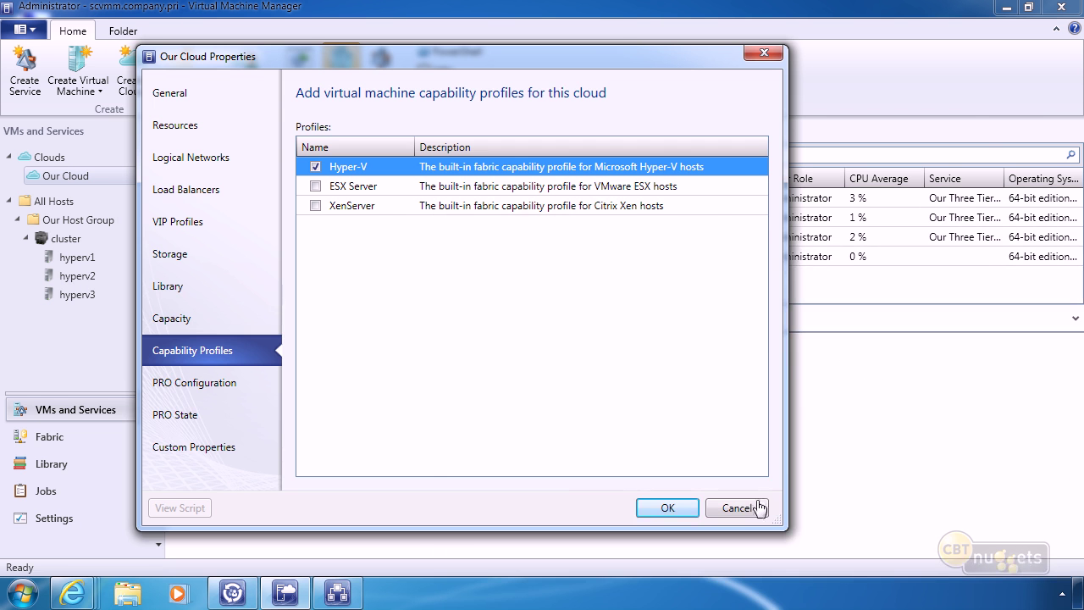
{"action": "left_click", "coordinate": [737, 508]}
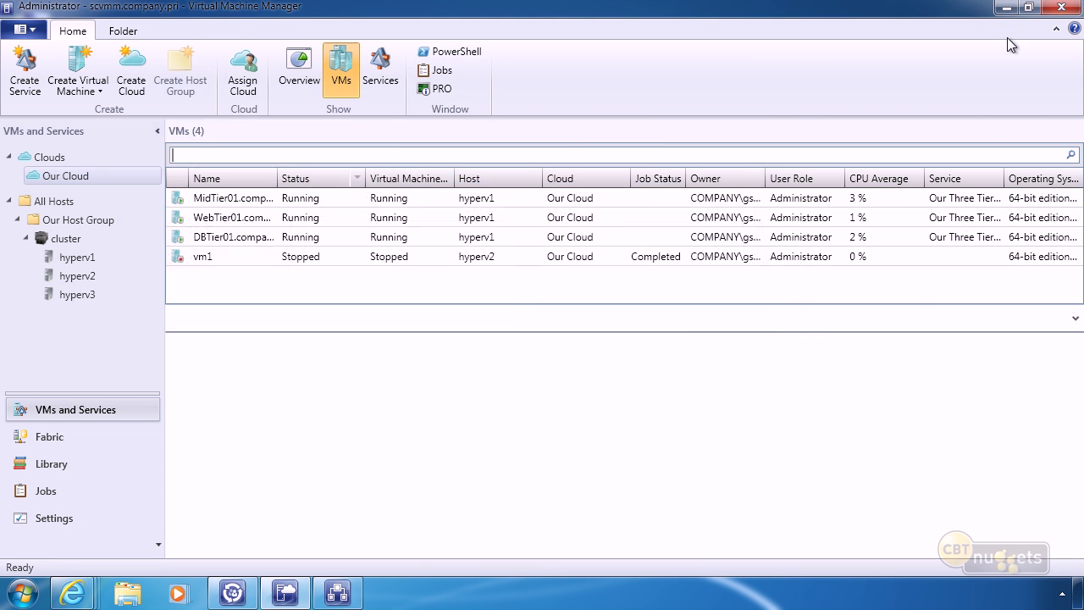
{"action": "left_click", "coordinate": [1004, 8]}
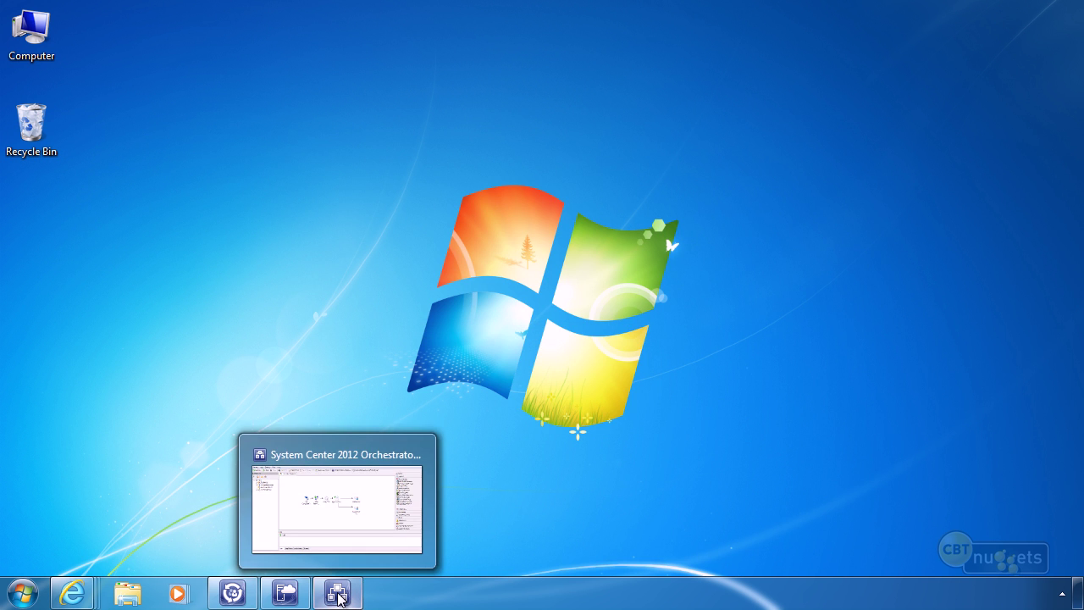
Bring up Service Manager Console, select the SR35 new-server request, then go to Administration.
{"action": "left_click", "coordinate": [232, 591]}
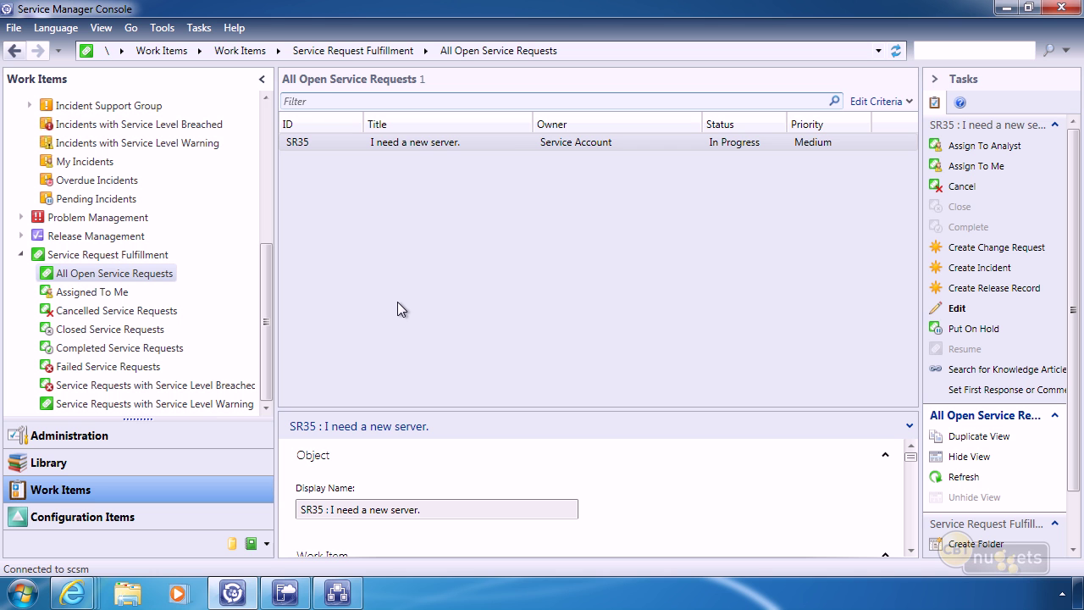
{"action": "left_click", "coordinate": [421, 145]}
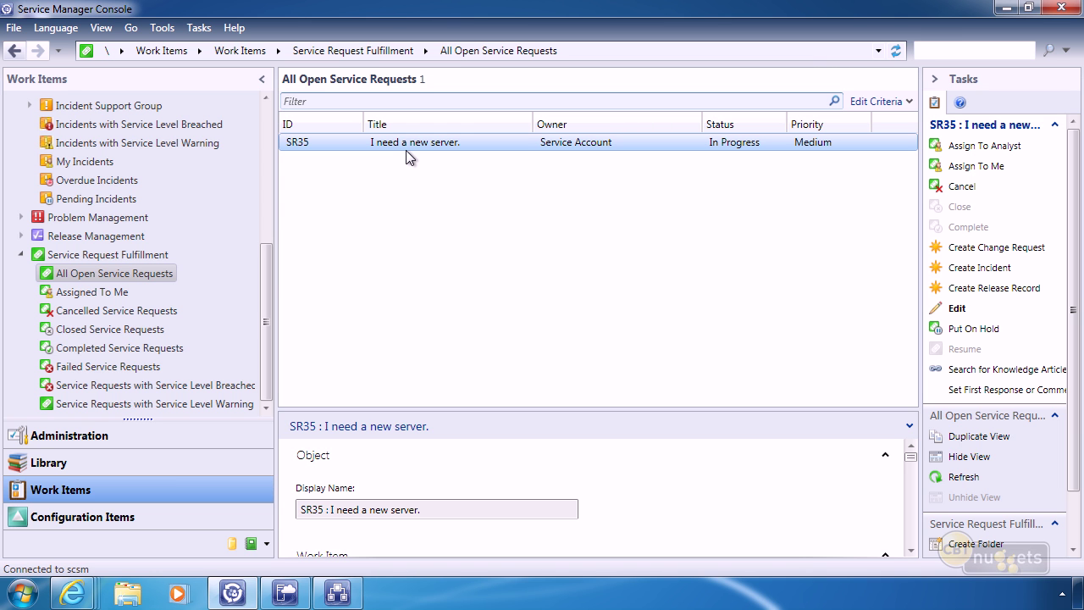
{"action": "left_click", "coordinate": [72, 435]}
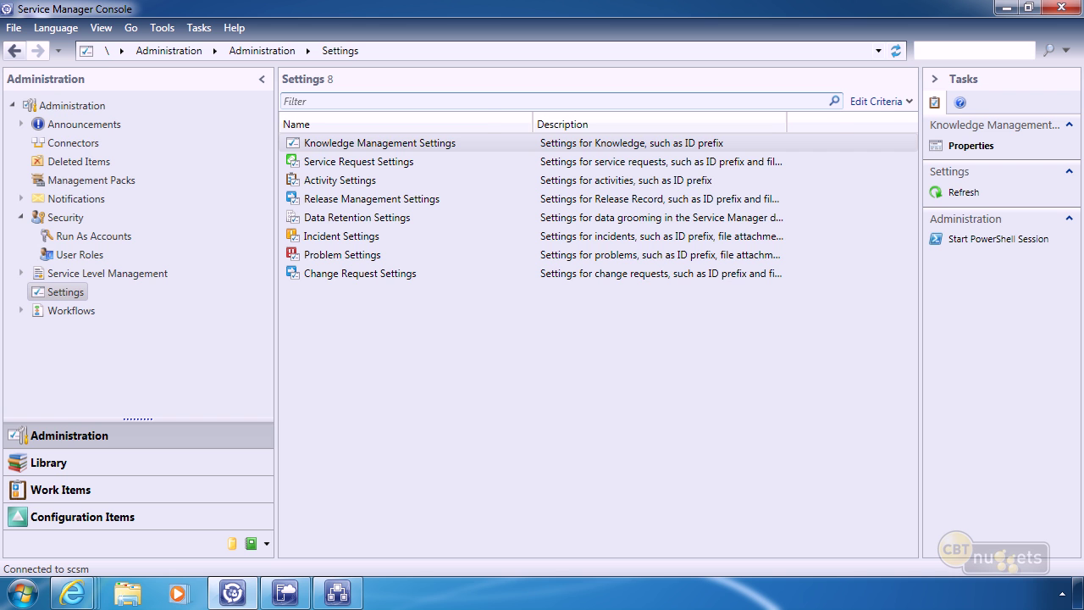
Start a new Orchestrator connector named 'Our SCO Connection' from the Connectors list.
{"action": "left_click", "coordinate": [75, 142]}
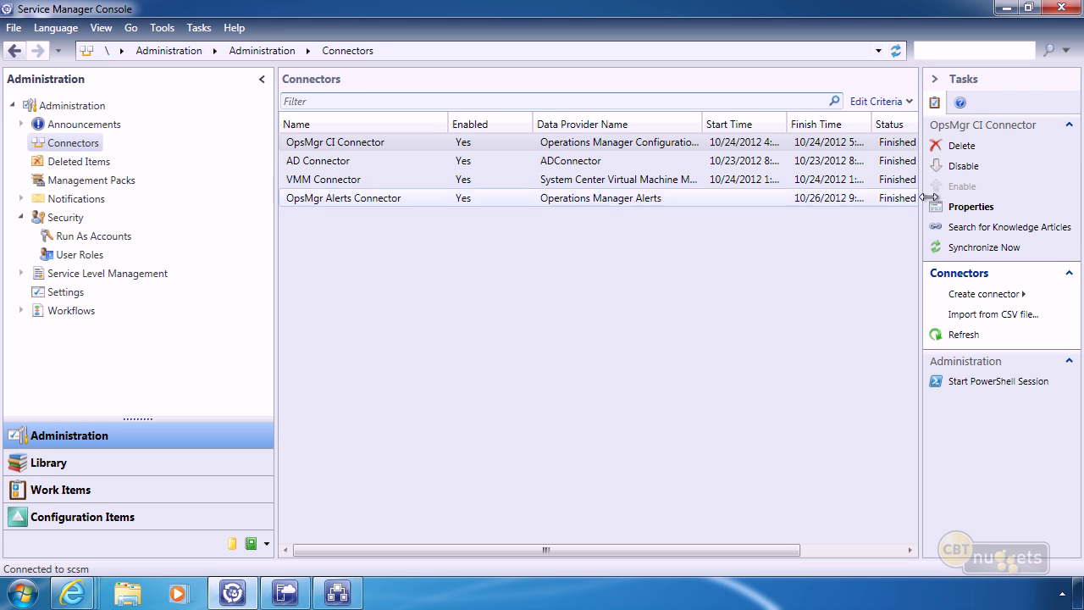
{"action": "left_click", "coordinate": [983, 294]}
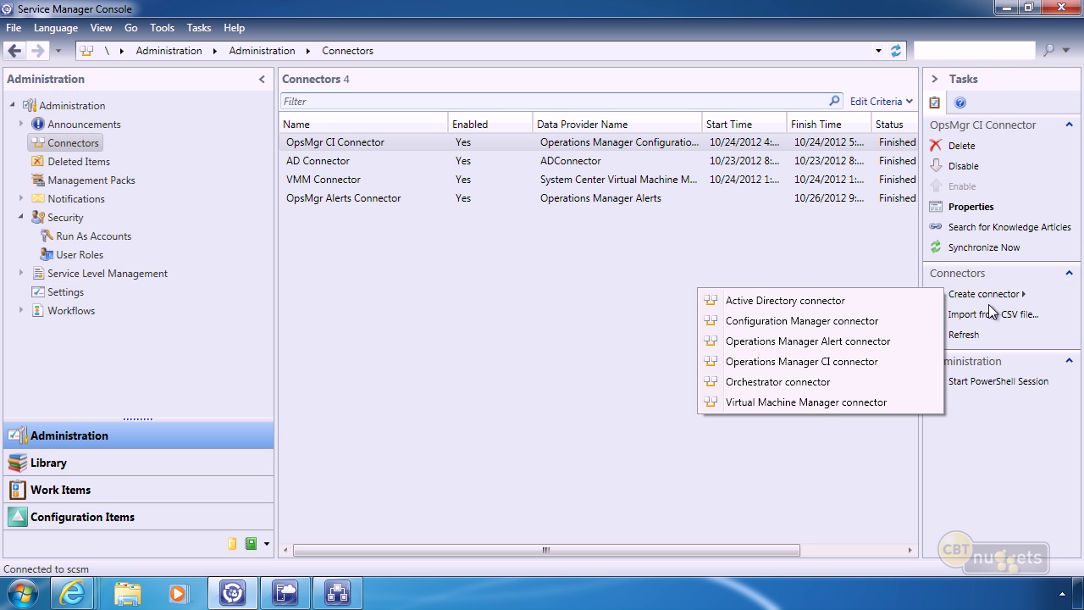
{"action": "left_click", "coordinate": [756, 381]}
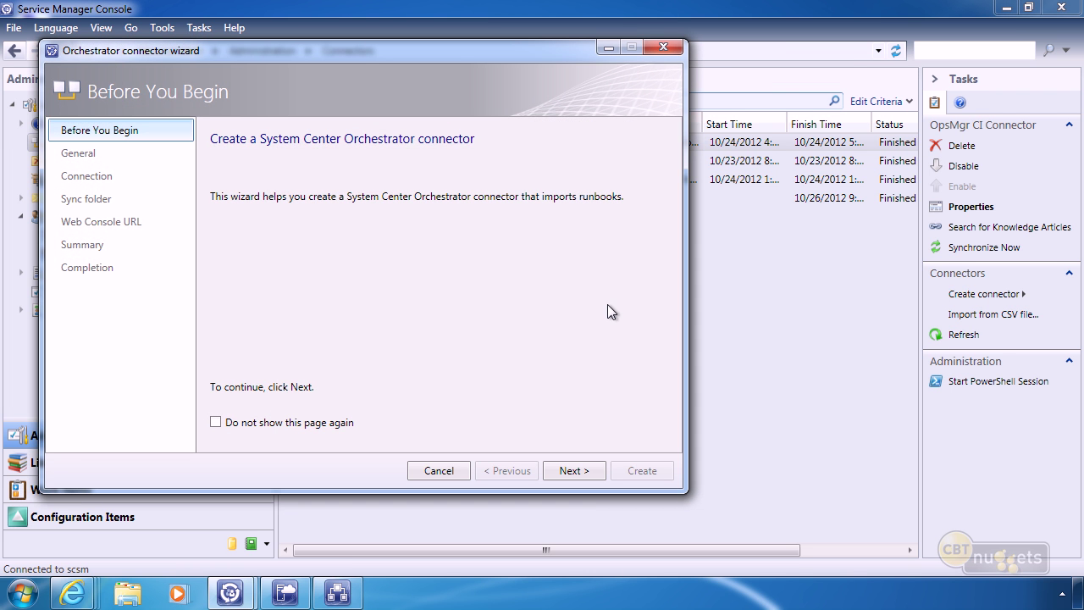
{"action": "left_click", "coordinate": [567, 471]}
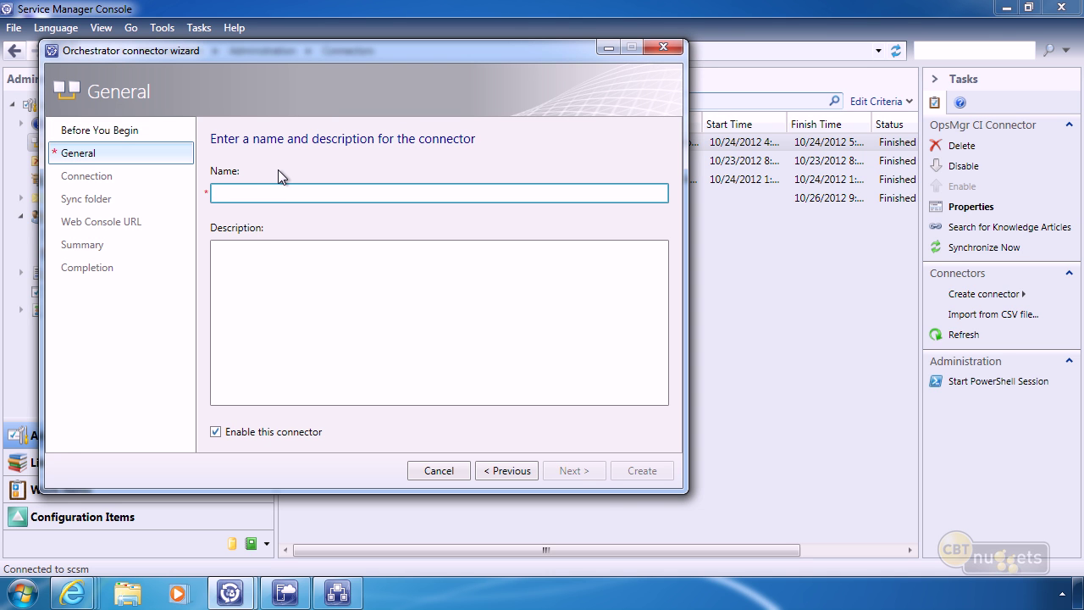
{"action": "type", "text": "Our SCO Connection"}
{"action": "left_click", "coordinate": [572, 471]}
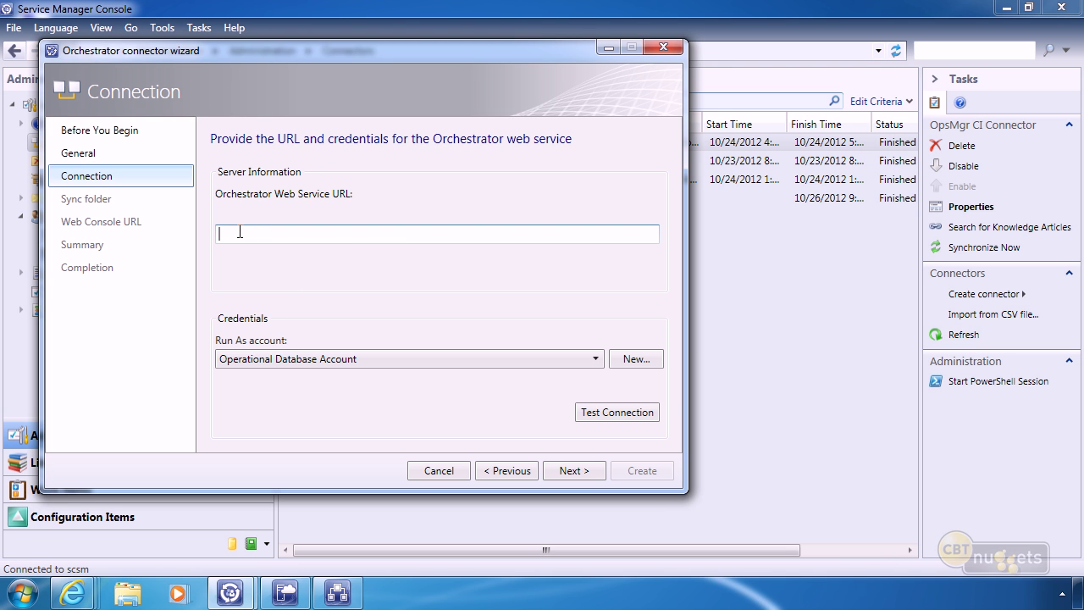
Paste the Orchestrator web service URL, use Workflow Account, and test the connection successfully with the account password.
{"action": "type", "text": "http://sco.company.pri:81/Orchestrator2012/Orchestrator.svc"}
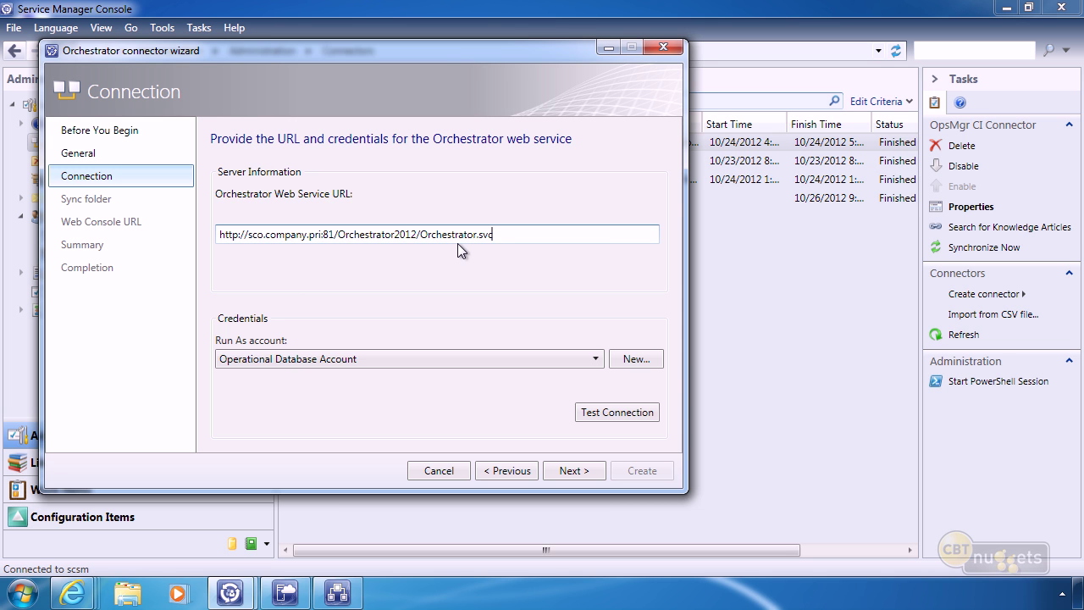
{"action": "left_click", "coordinate": [341, 359]}
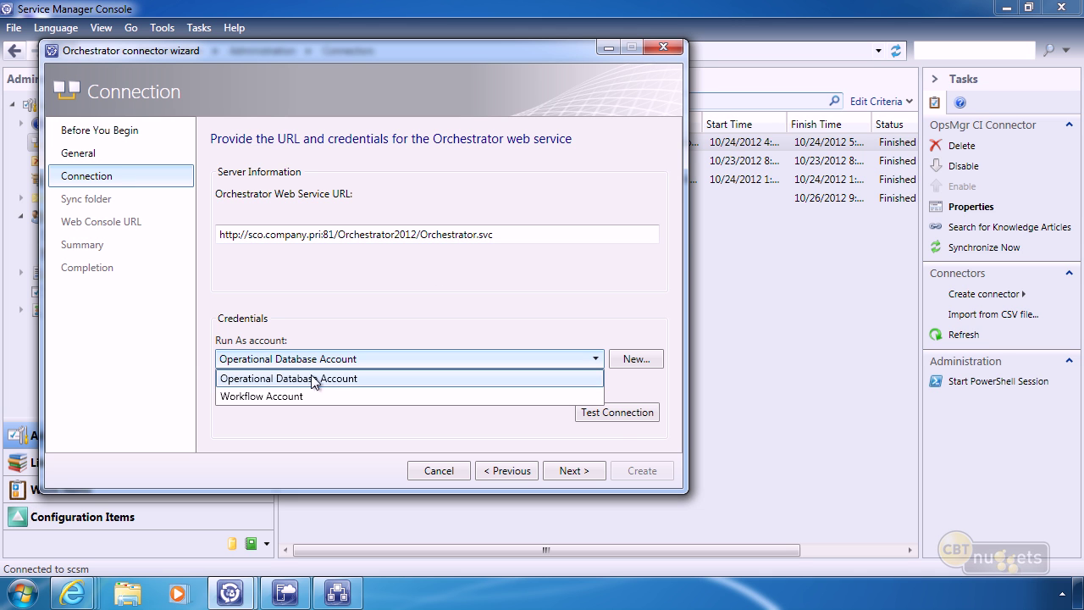
{"action": "left_click", "coordinate": [288, 395]}
{"action": "left_click", "coordinate": [627, 415]}
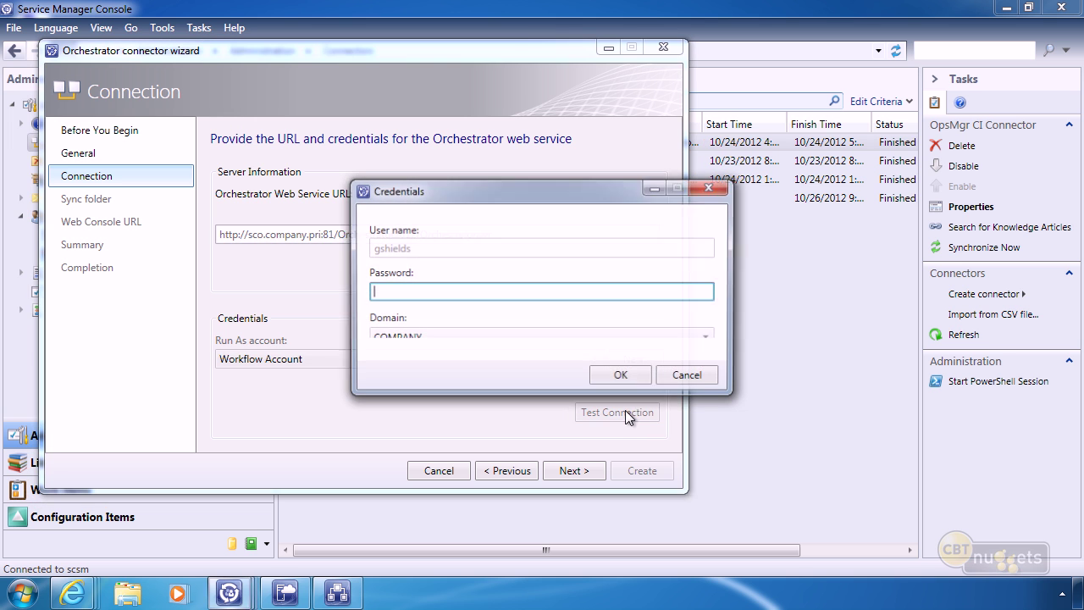
{"action": "type", "text": "Pa$$w0rd"}
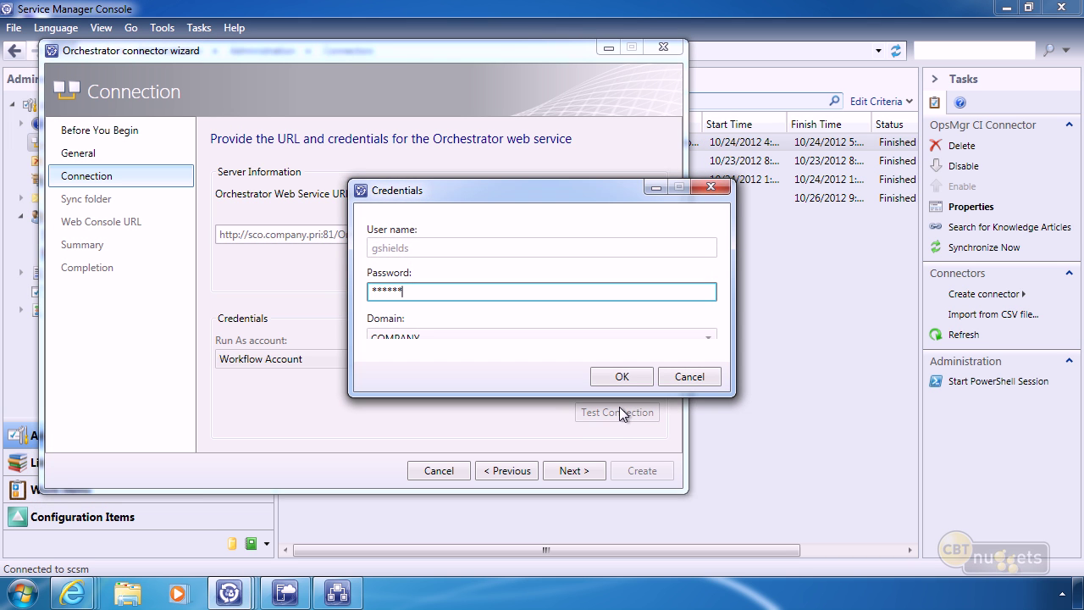
{"action": "key", "text": "Return"}
{"action": "left_click", "coordinate": [641, 355]}
Choose the root runbook folder as the connector's sync folder.
{"action": "left_click", "coordinate": [570, 470]}
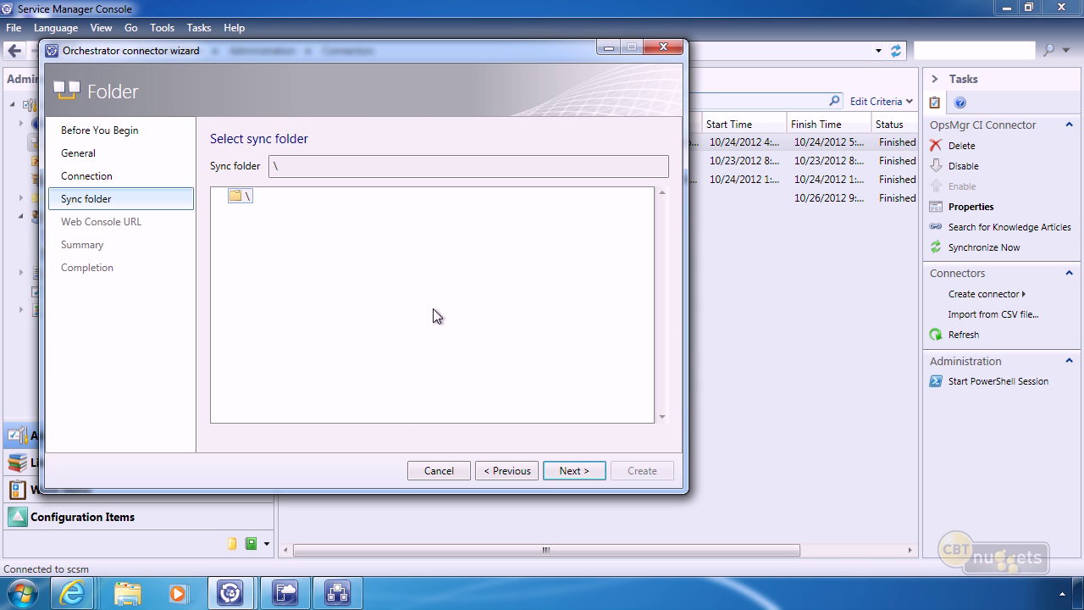
{"action": "left_click", "coordinate": [239, 198]}
{"action": "left_click", "coordinate": [571, 471]}
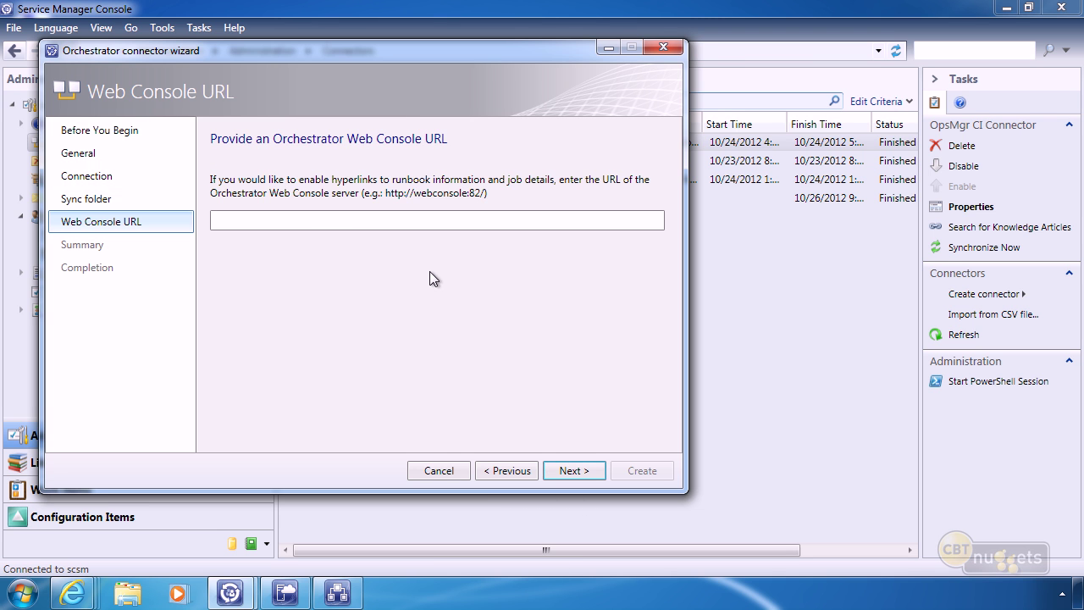
Enter the Orchestrator web console address on port 82, then create the connector and close the wizard.
{"action": "left_click", "coordinate": [324, 221]}
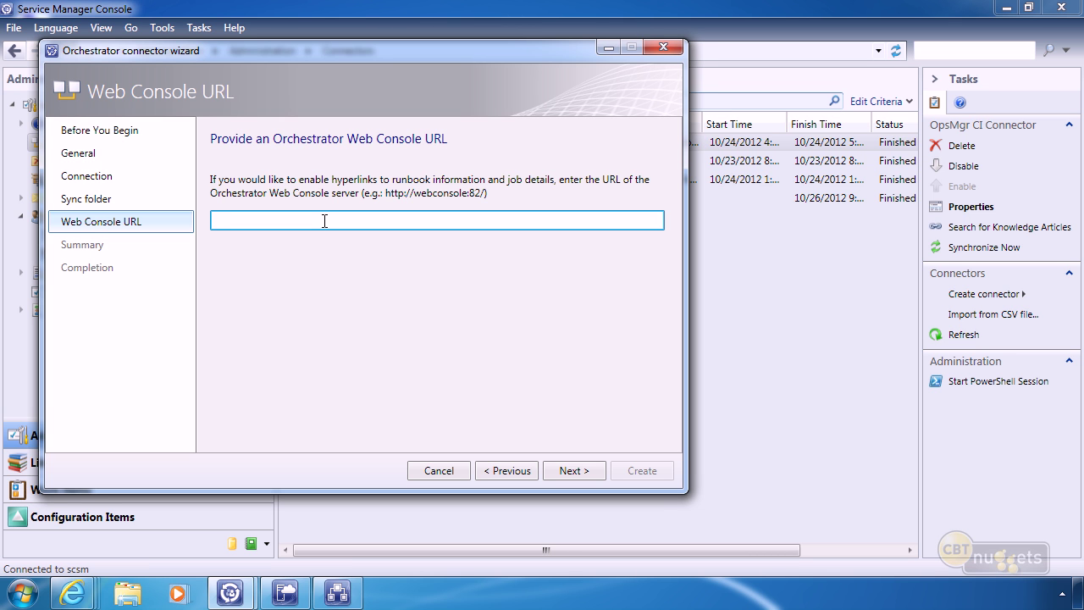
{"action": "type", "text": "http://web"}
{"action": "key", "text": "BackSpace"}
{"action": "key", "text": "BackSpace"}
{"action": "key", "text": "BackSpace"}
{"action": "type", "text": "sco:82"}
{"action": "left_click", "coordinate": [575, 472]}
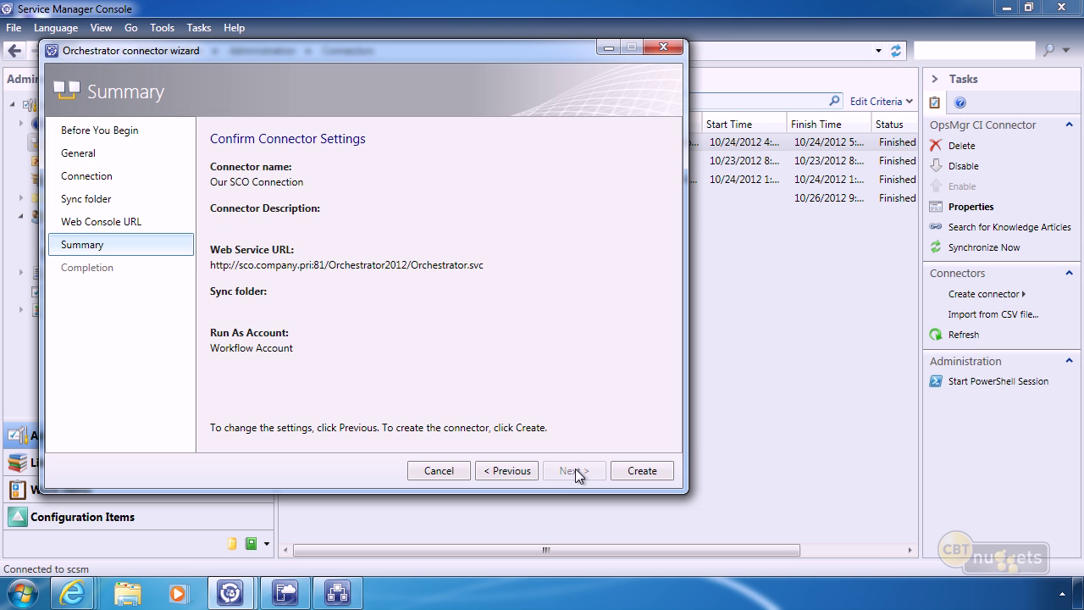
{"action": "left_click", "coordinate": [643, 472]}
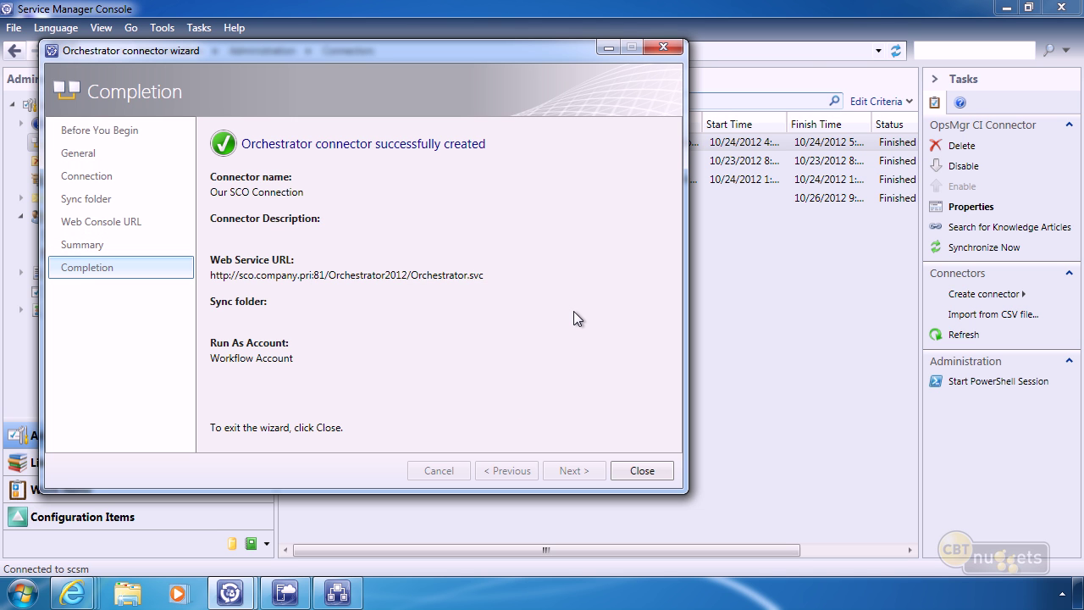
{"action": "left_click", "coordinate": [641, 471]}
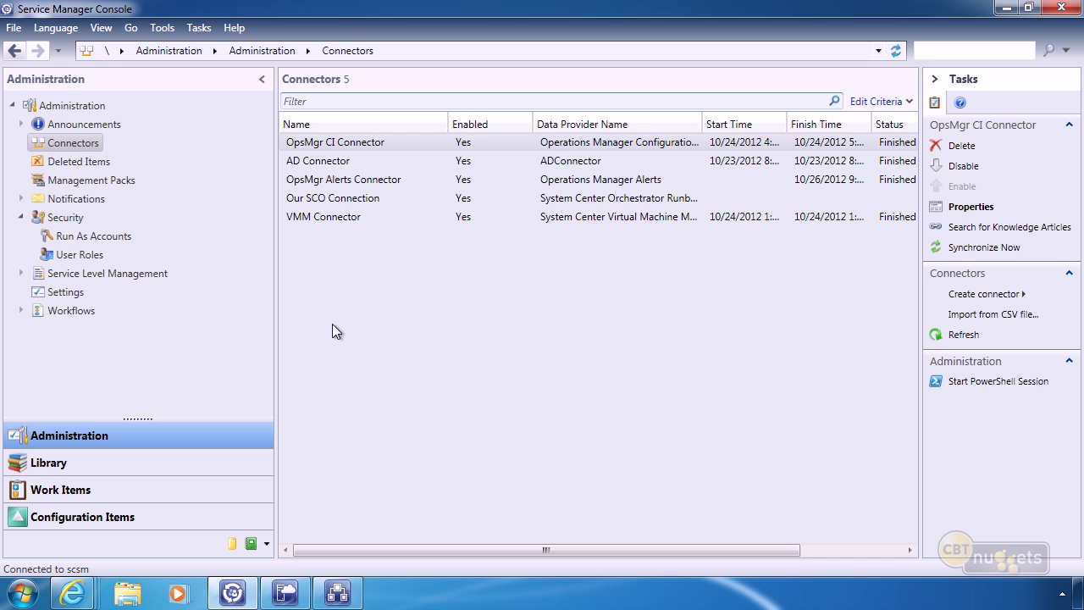
Select Our SCO Connection, then open Library > Runbooks and select the synced New VM runbook.
{"action": "left_click", "coordinate": [350, 198]}
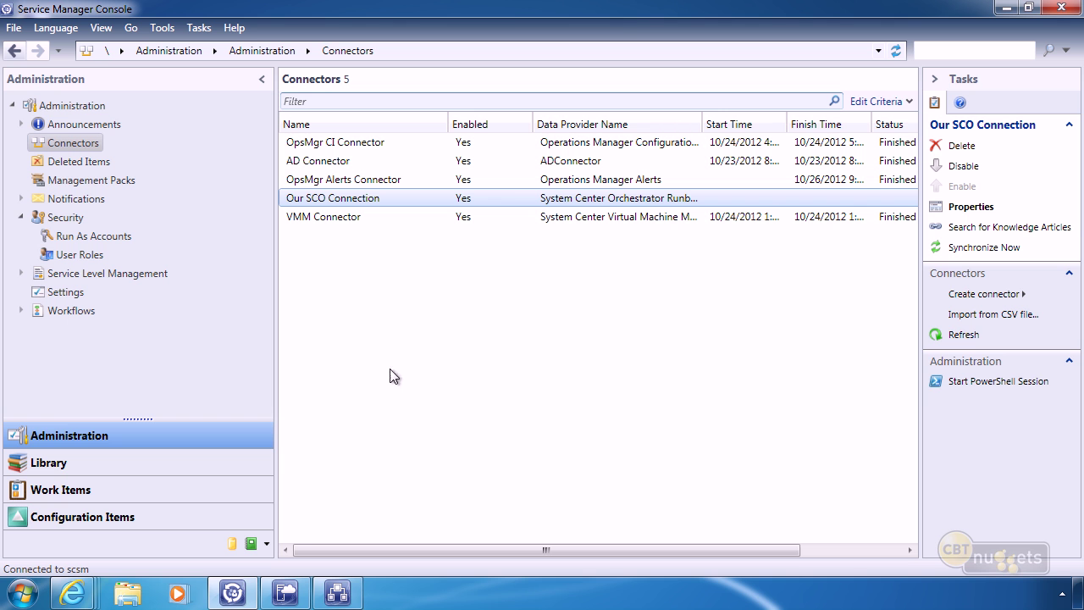
{"action": "left_click", "coordinate": [61, 462]}
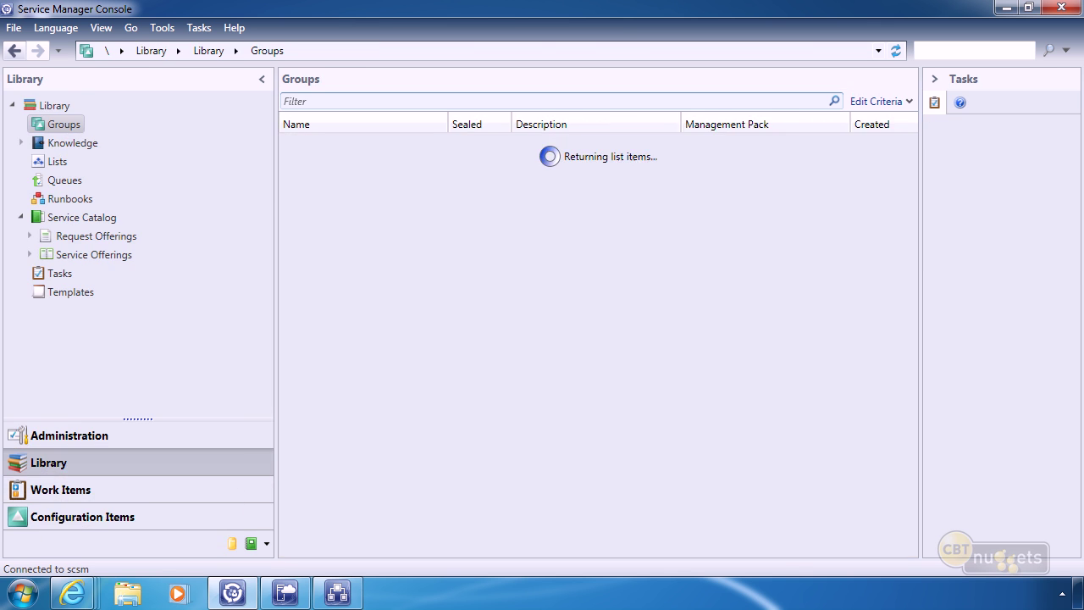
{"action": "left_click", "coordinate": [61, 197]}
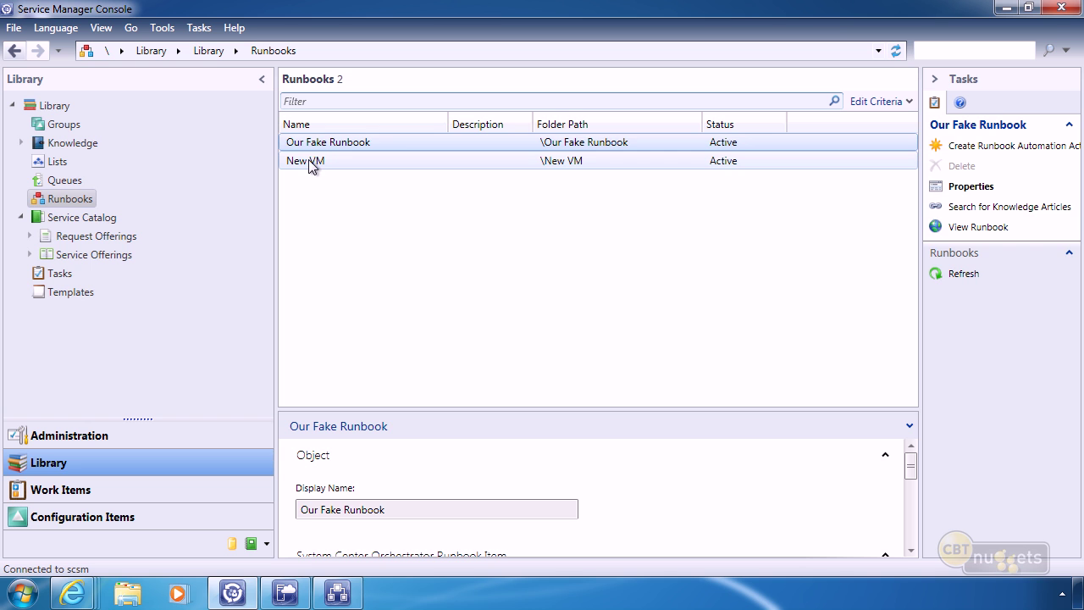
{"action": "left_click", "coordinate": [309, 159]}
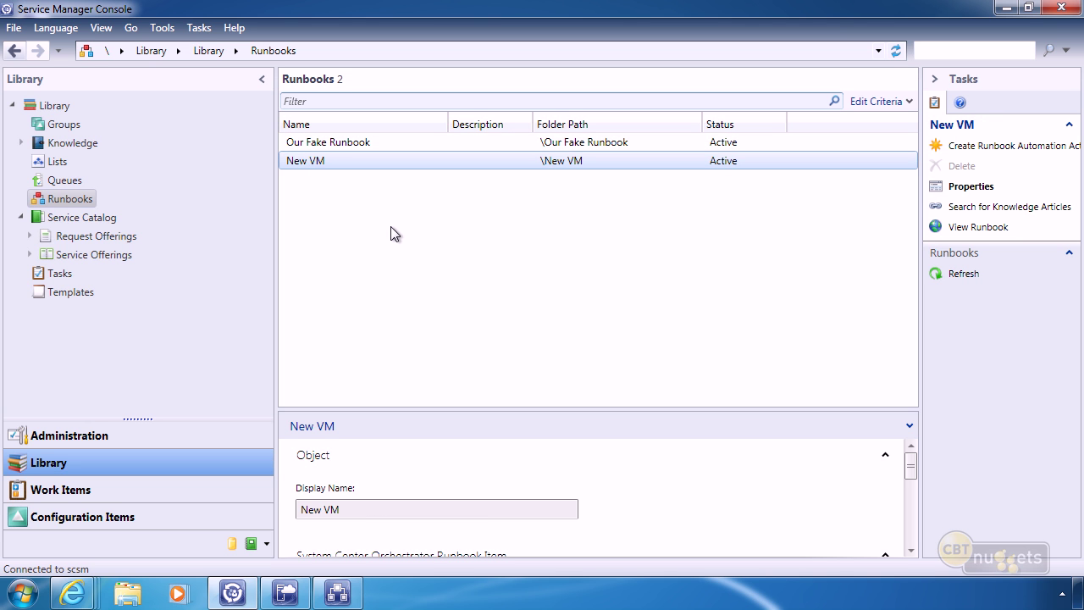
Create a runbook automation activity template 'New VM' saved in a new 'New VM' management pack.
{"action": "left_click", "coordinate": [982, 148]}
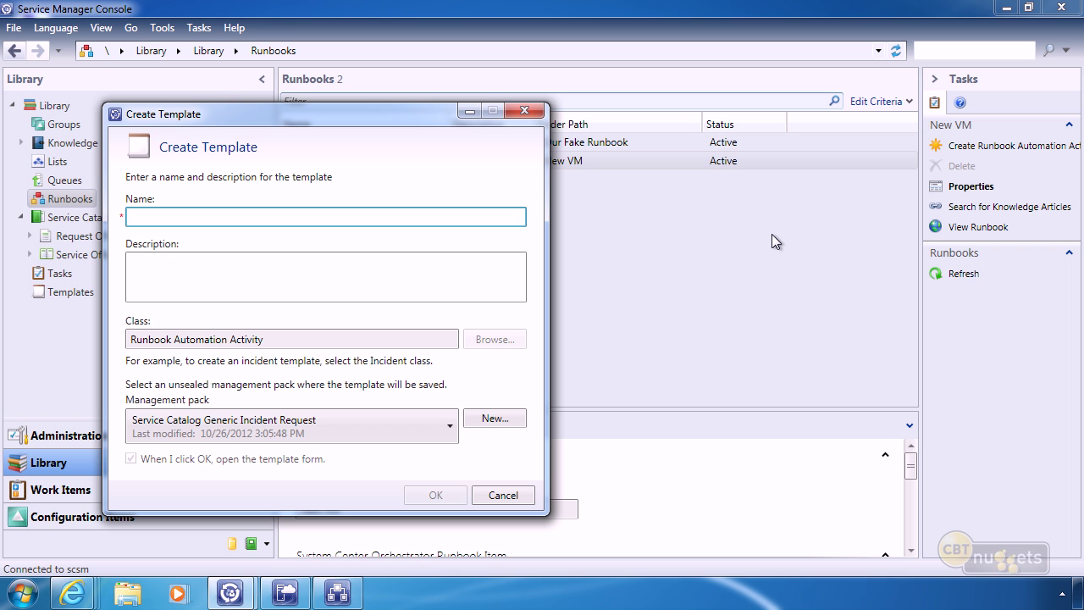
{"action": "type", "text": "New VM"}
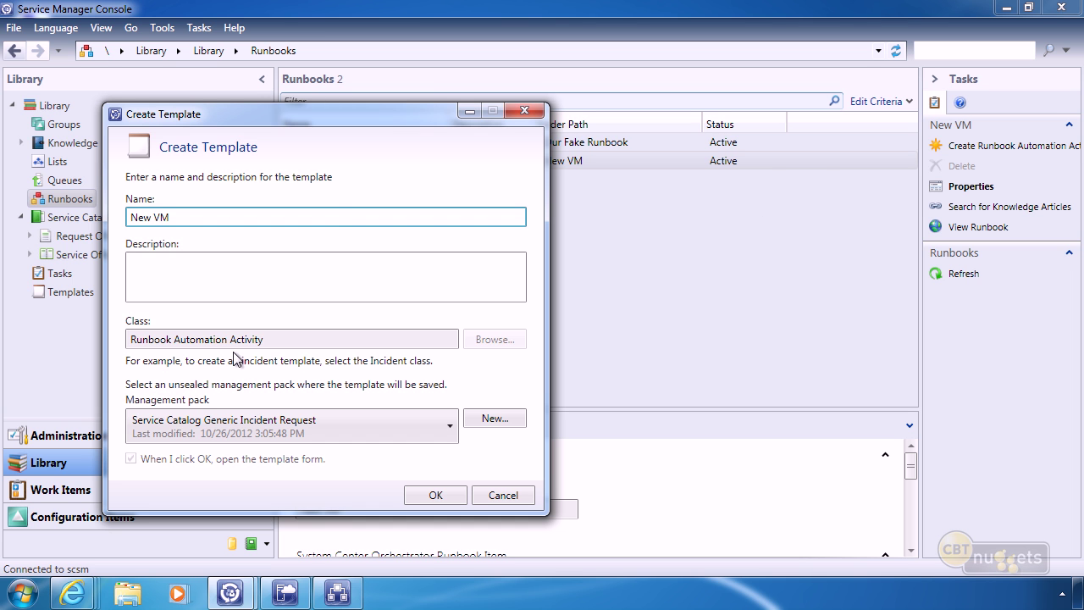
{"action": "left_click", "coordinate": [494, 418]}
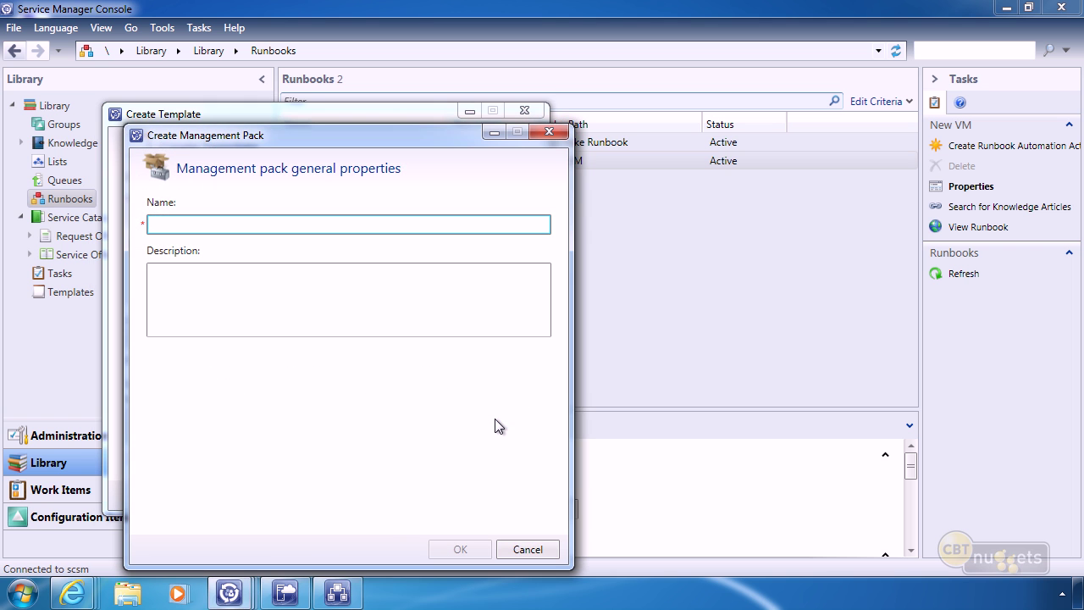
{"action": "type", "text": "New VM"}
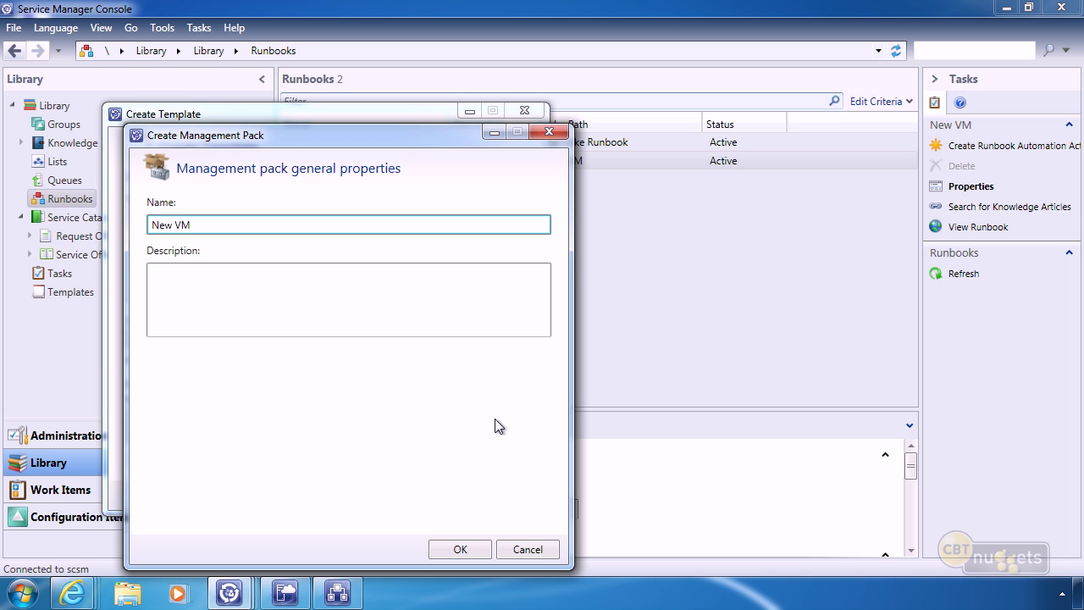
{"action": "left_click", "coordinate": [458, 551]}
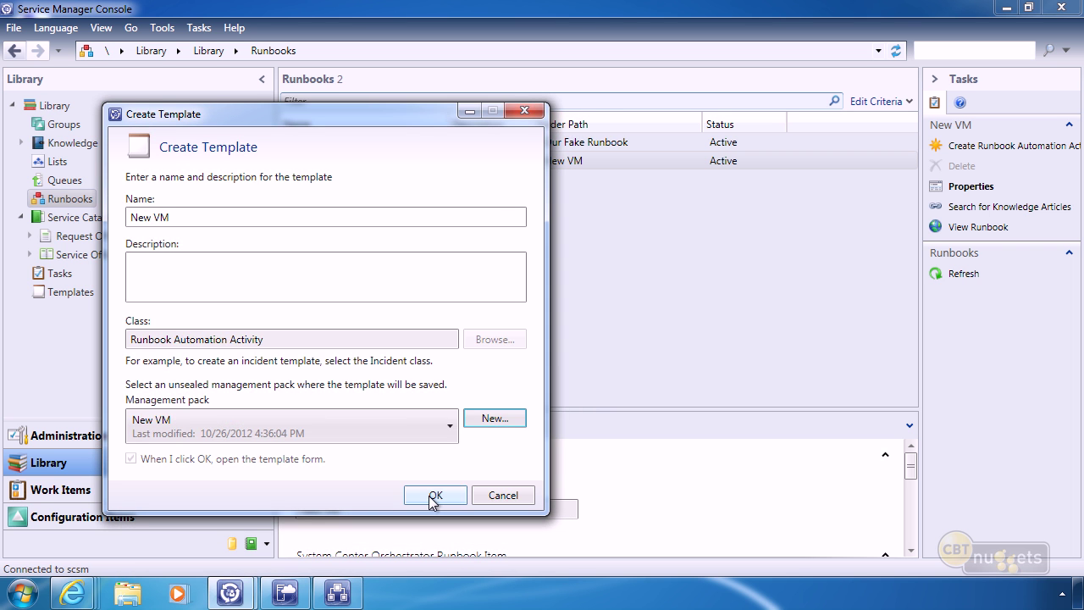
{"action": "left_click", "coordinate": [432, 498]}
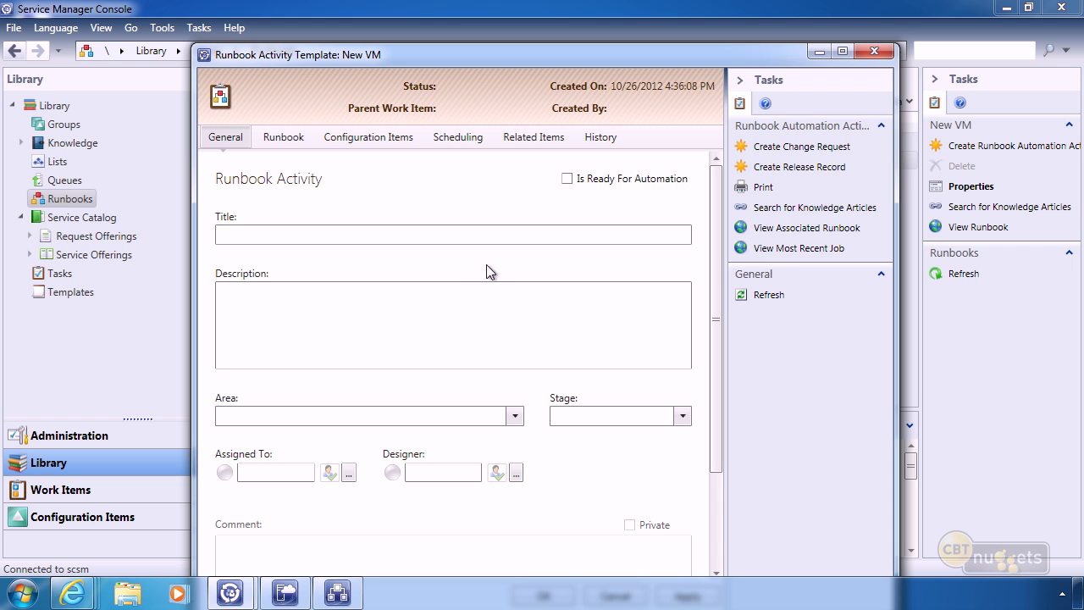
Title the template 'New VM', check Is Ready For Automation, and view its Runbook tab.
{"action": "left_click", "coordinate": [383, 232]}
{"action": "type", "text": "New VM"}
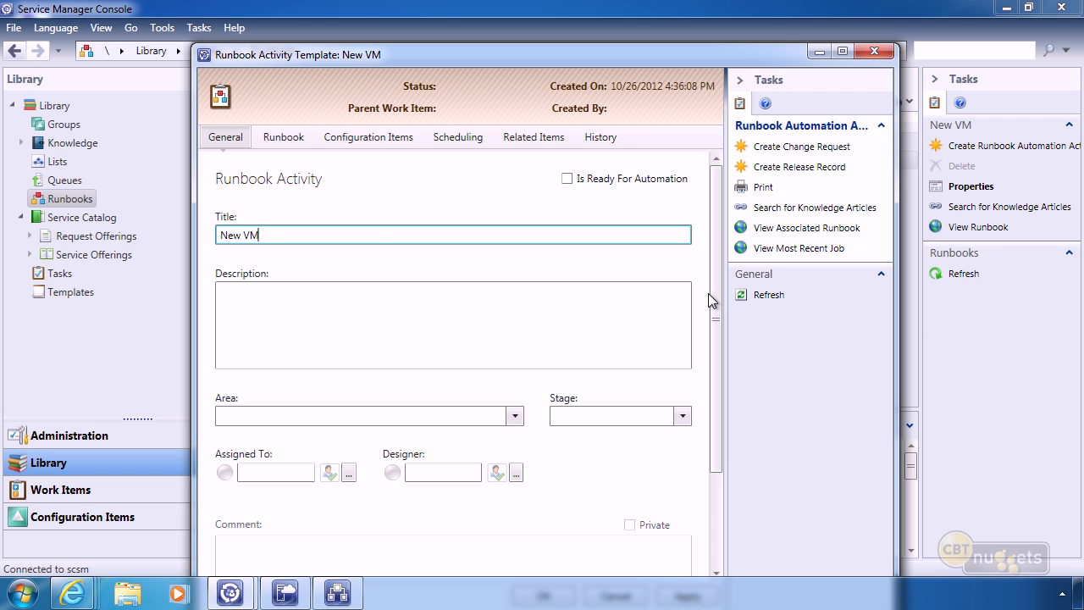
{"action": "scroll", "coordinate": [711, 315], "scroll_direction": "down", "scroll_amount": 3}
{"action": "left_click", "coordinate": [682, 291]}
{"action": "left_click", "coordinate": [681, 290]}
{"action": "left_click", "coordinate": [514, 294]}
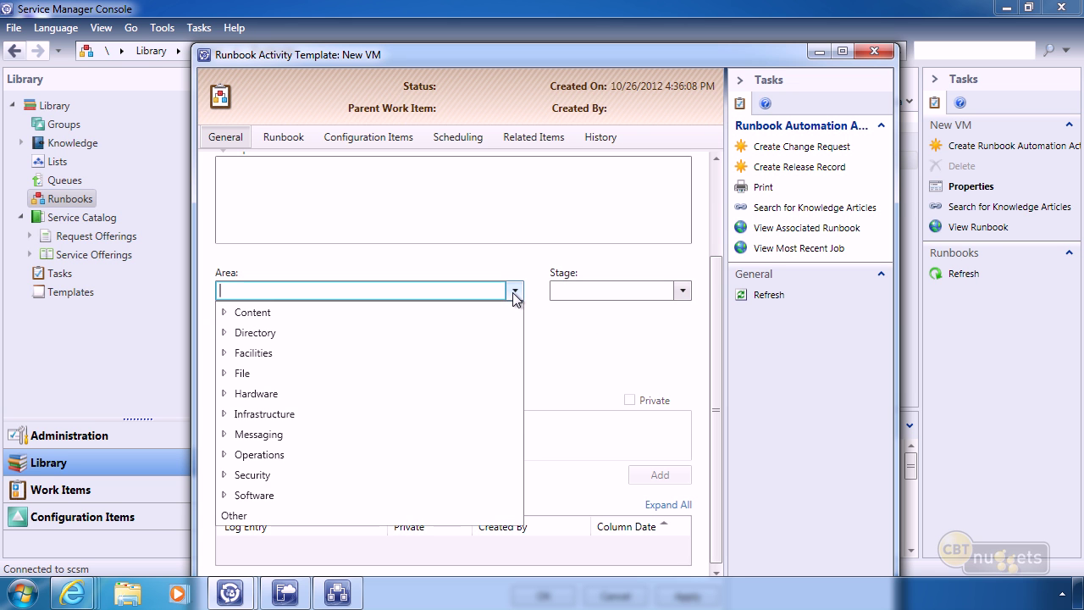
{"action": "left_click", "coordinate": [515, 296]}
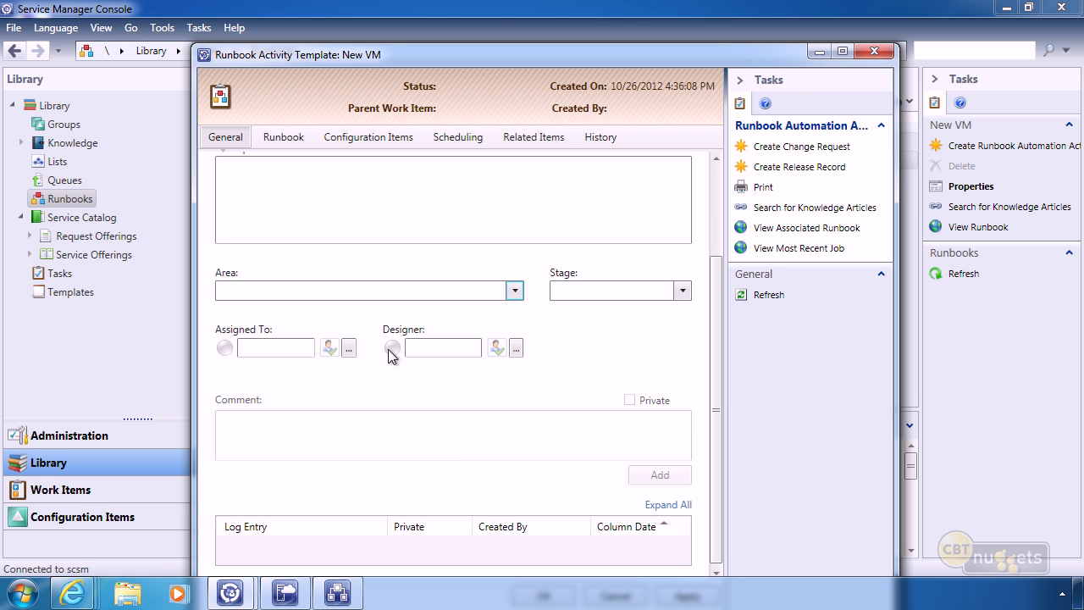
{"action": "scroll", "coordinate": [726, 288], "scroll_direction": "up", "scroll_amount": 3}
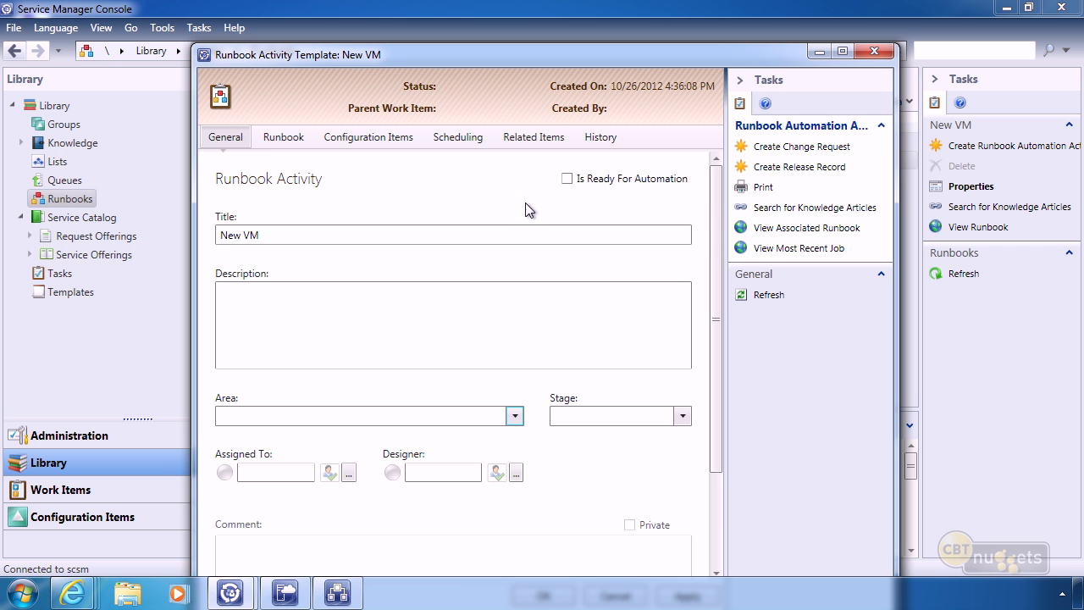
{"action": "left_click", "coordinate": [566, 178]}
{"action": "left_click", "coordinate": [284, 138]}
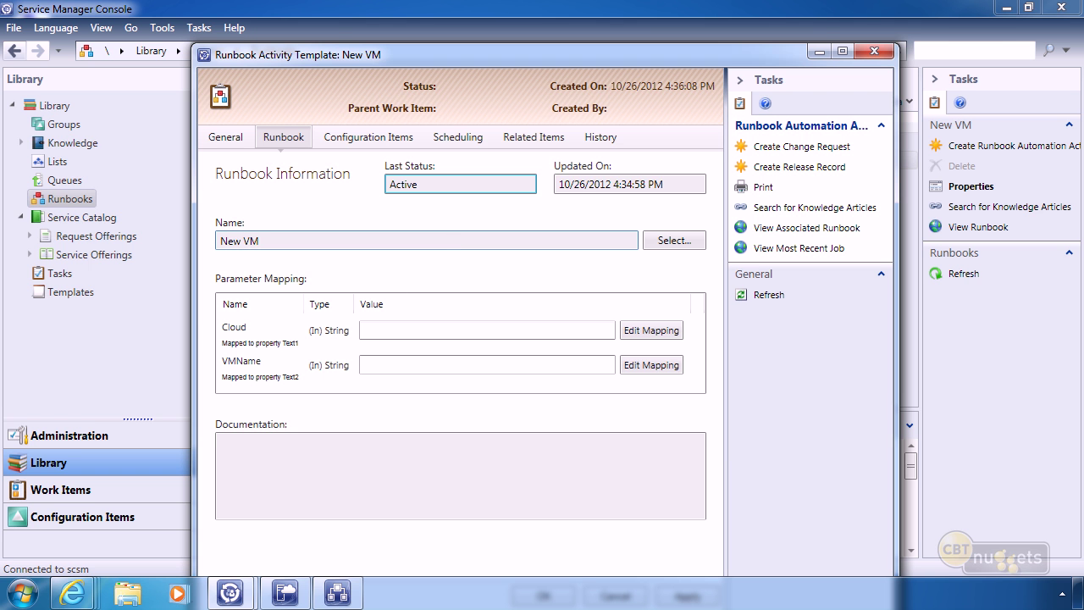
{"action": "left_click", "coordinate": [670, 241]}
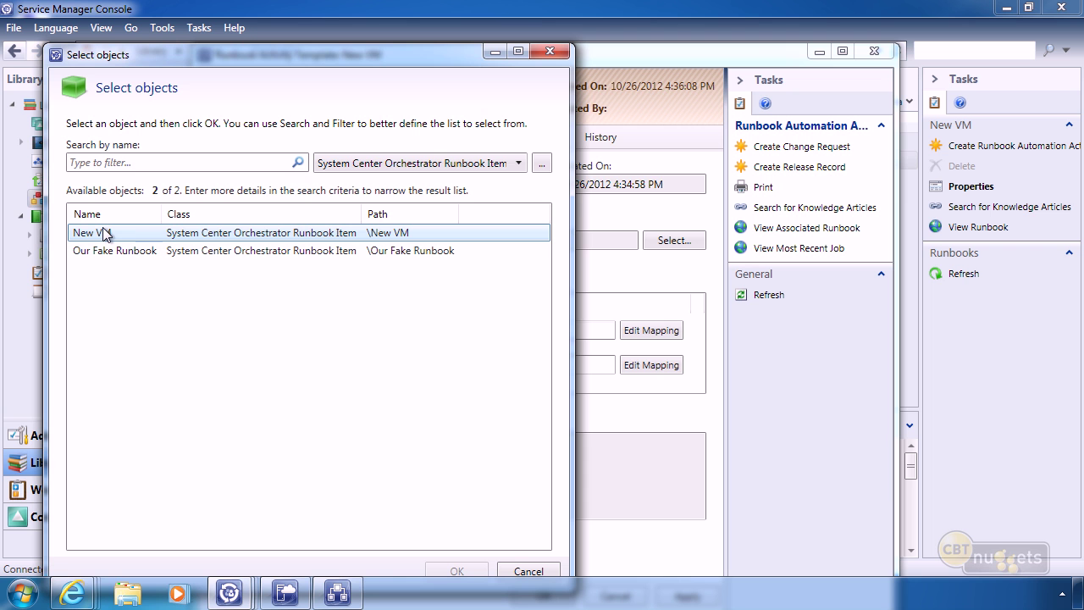
{"action": "left_click", "coordinate": [550, 52]}
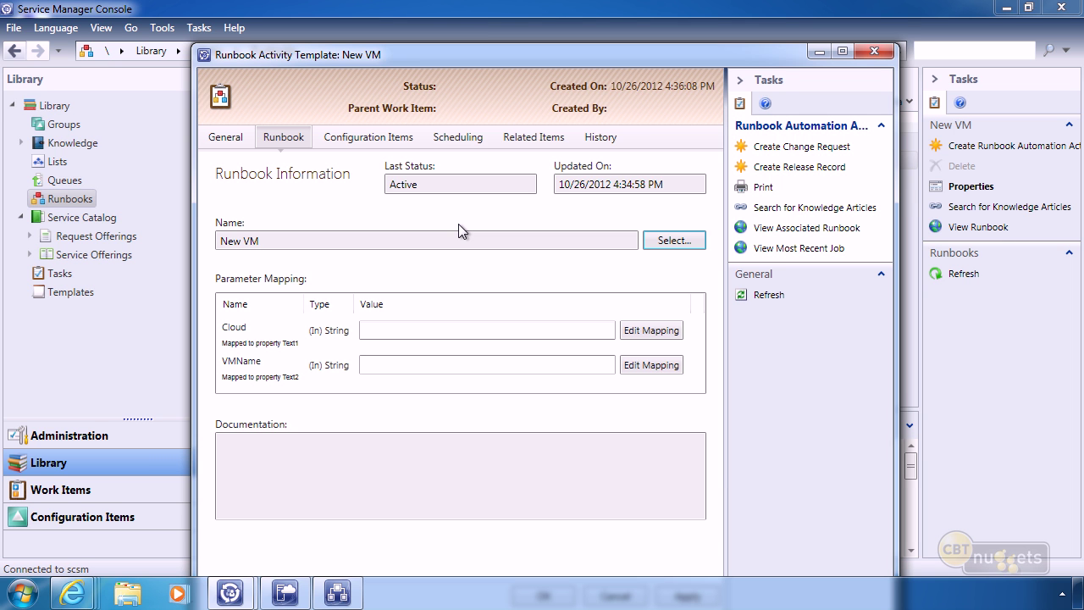
{"action": "left_click", "coordinate": [356, 138]}
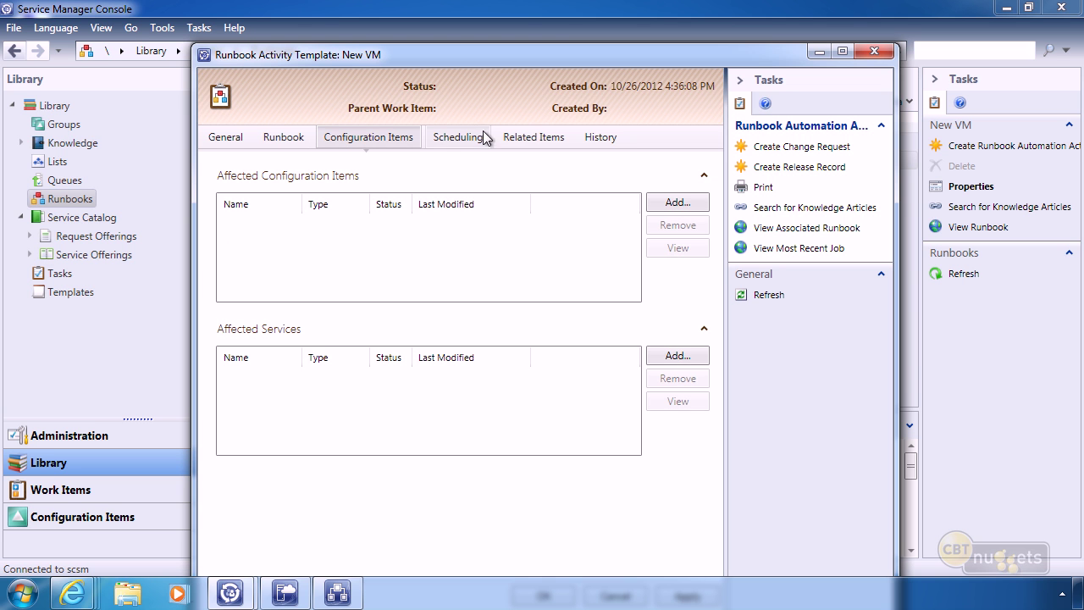
{"action": "left_click", "coordinate": [450, 140]}
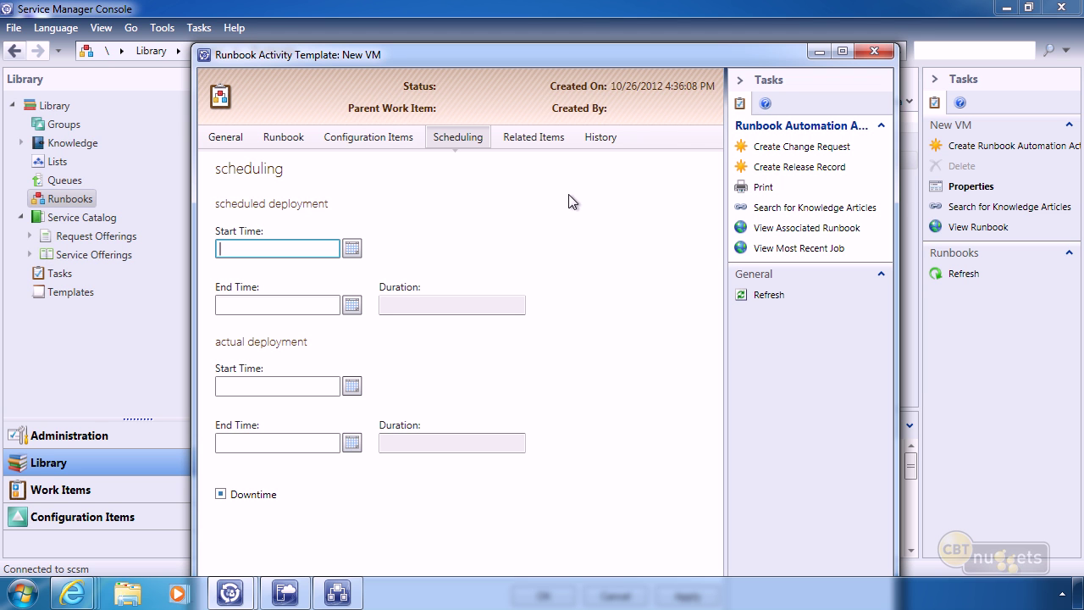
{"action": "left_click", "coordinate": [292, 137]}
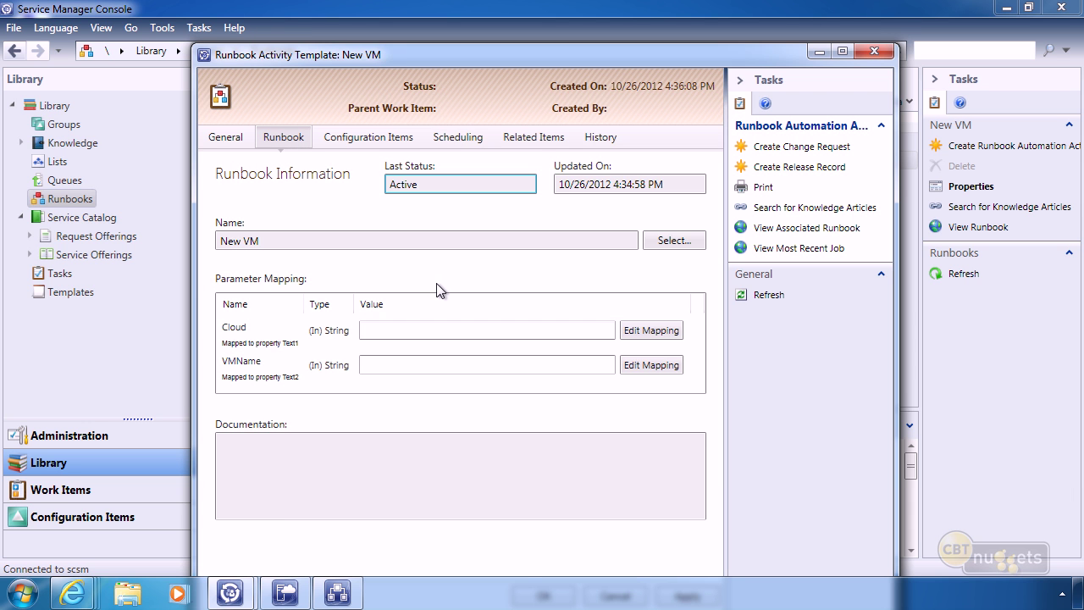
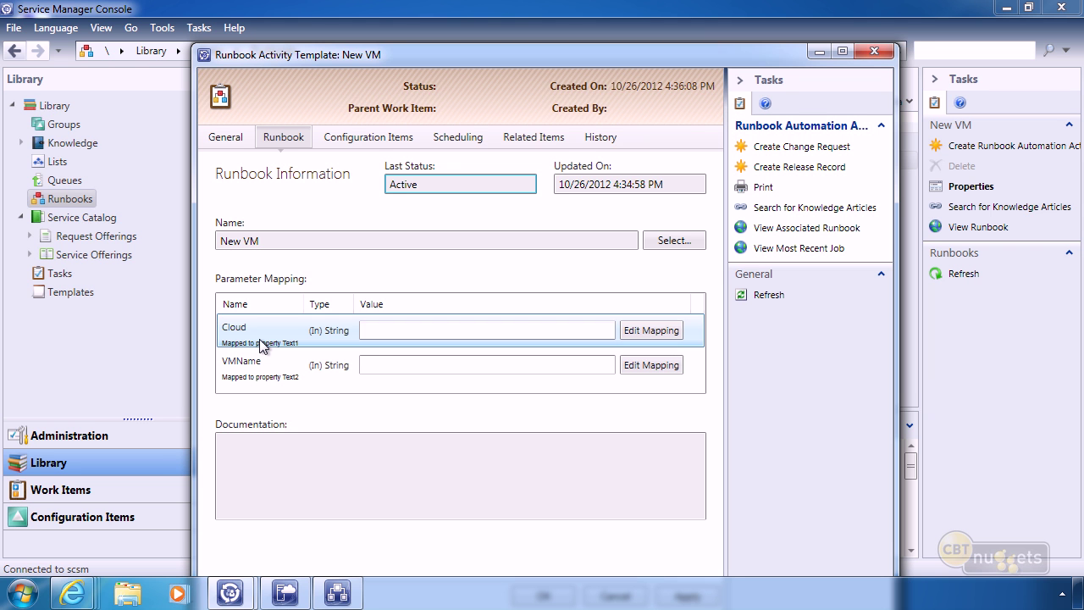
Save the New VM runbook activity template, leaving Our Fake Runbook and New VM listed as Active.
{"action": "left_click_drag", "start_coordinate": [588, 61], "coordinate": [600, 39]}
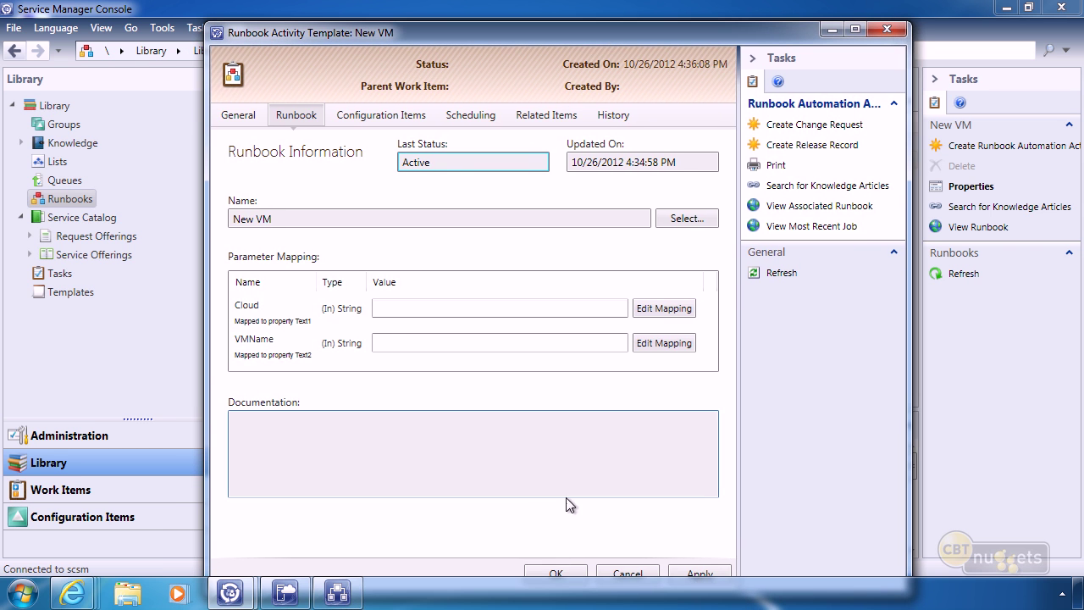
{"action": "left_click", "coordinate": [561, 573]}
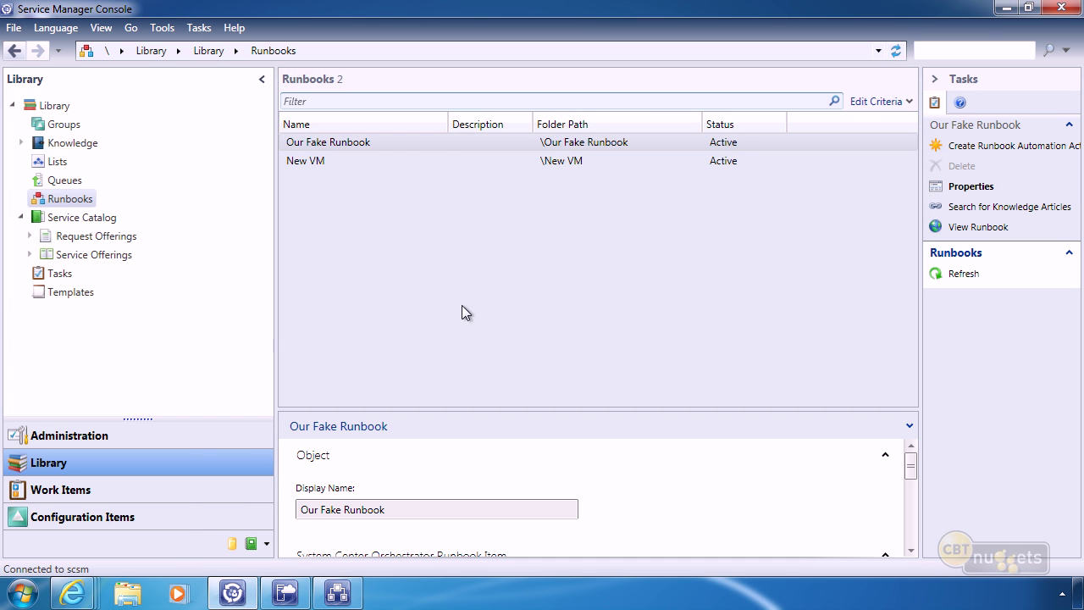
Create 'New VM Template' based on the Service Request class, stored in the New VM management pack.
{"action": "left_click", "coordinate": [61, 297]}
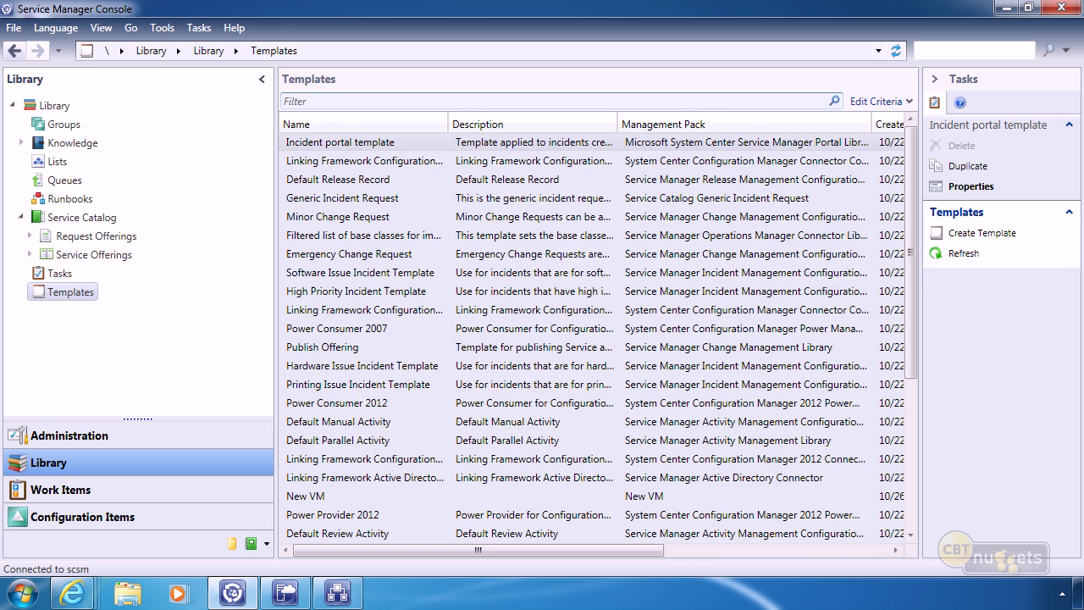
{"action": "right_click", "coordinate": [68, 294]}
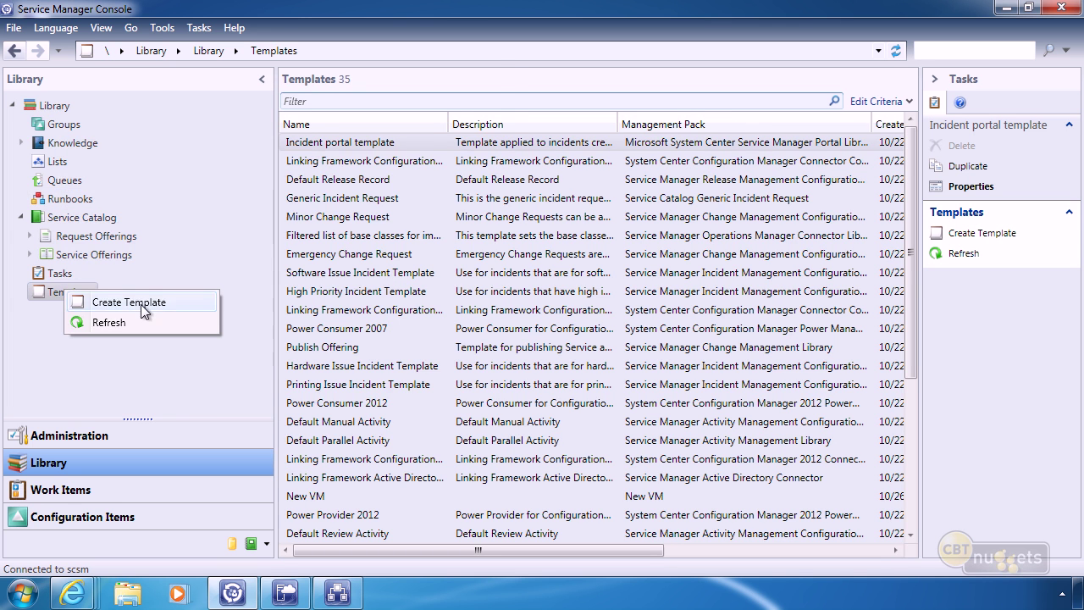
{"action": "left_click", "coordinate": [140, 306]}
{"action": "type", "text": "New "}
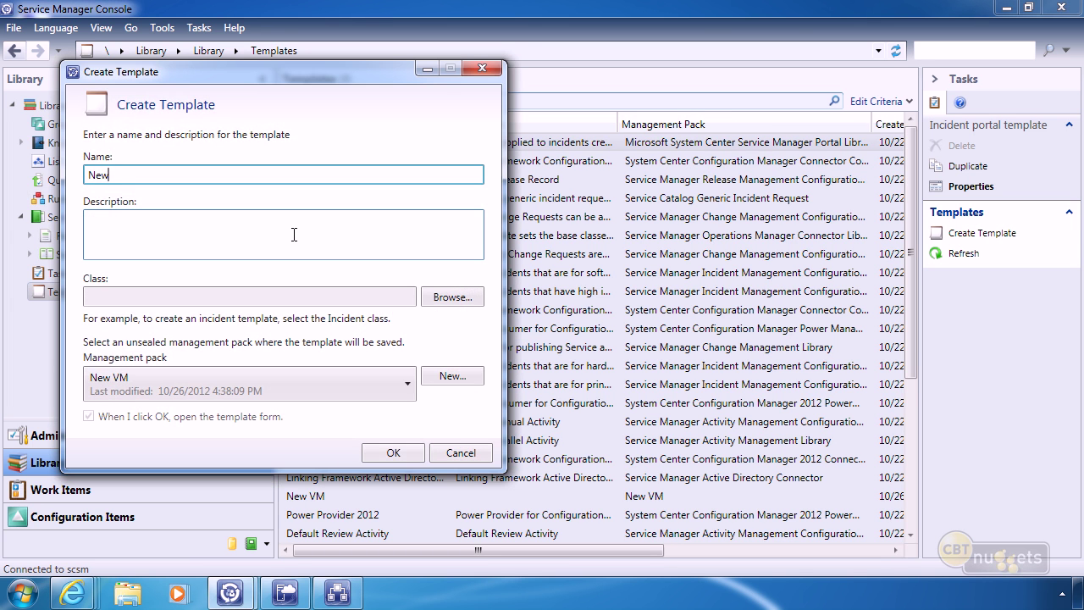
{"action": "type", "text": "VM Template"}
{"action": "left_click", "coordinate": [453, 296]}
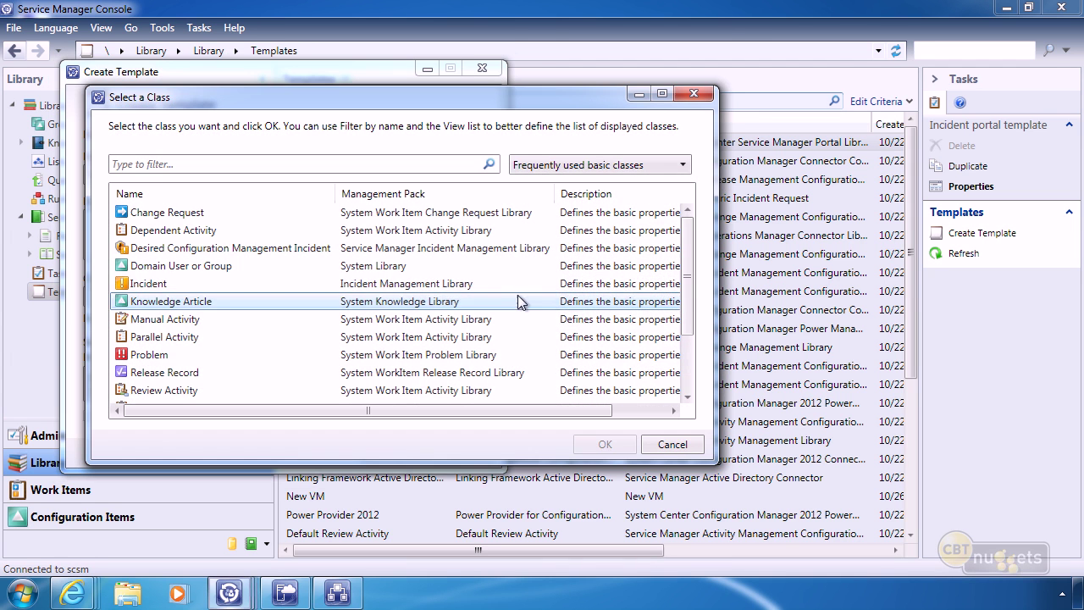
{"action": "left_click_drag", "start_coordinate": [688, 266], "coordinate": [692, 329]}
{"action": "left_click", "coordinate": [162, 354]}
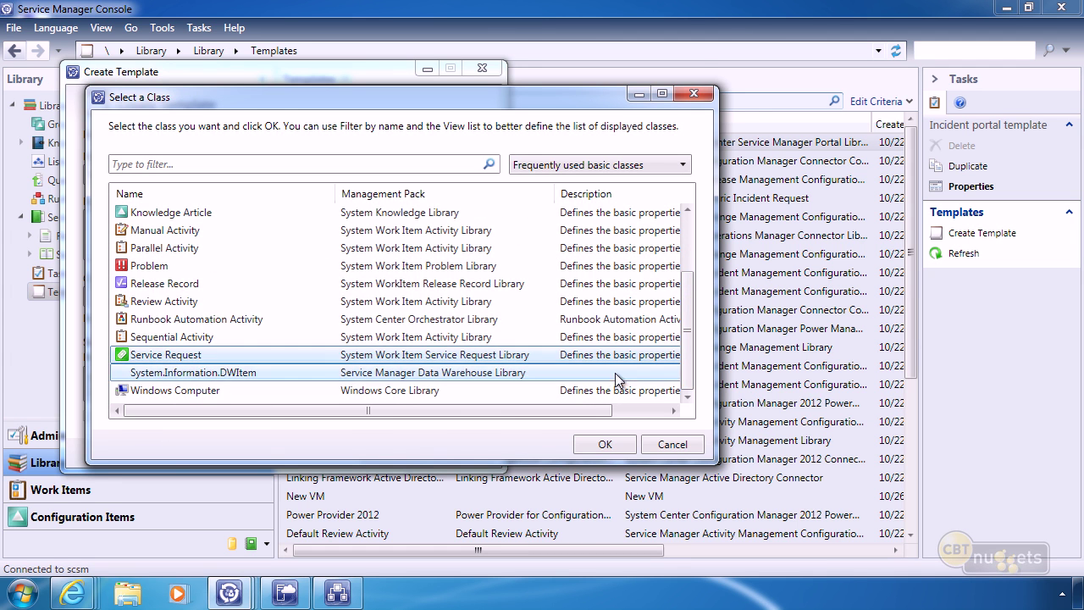
{"action": "left_click", "coordinate": [605, 445]}
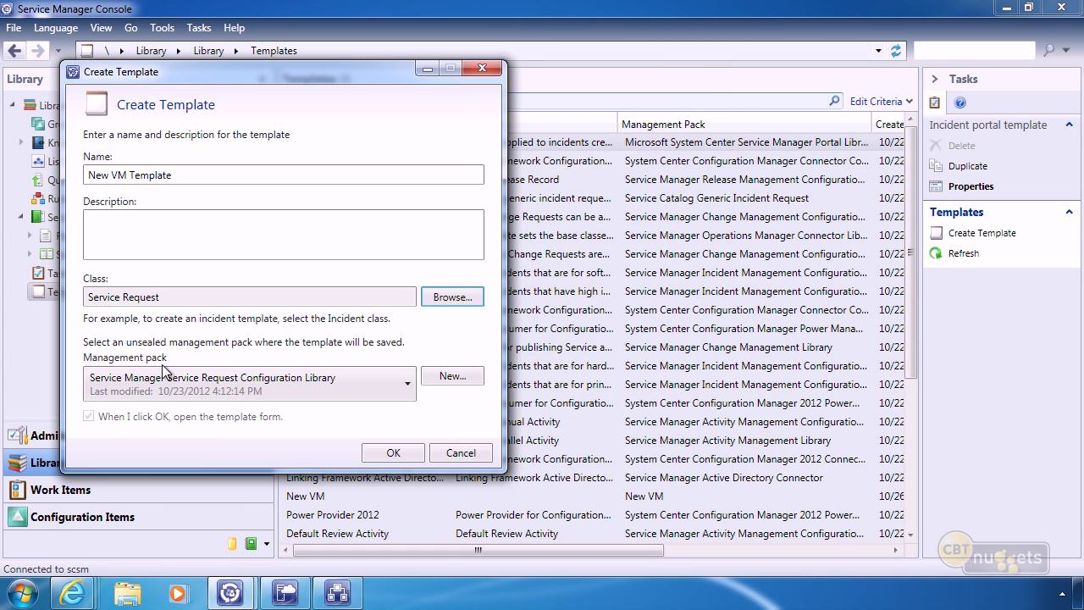
{"action": "left_click", "coordinate": [168, 391]}
{"action": "left_click", "coordinate": [100, 506]}
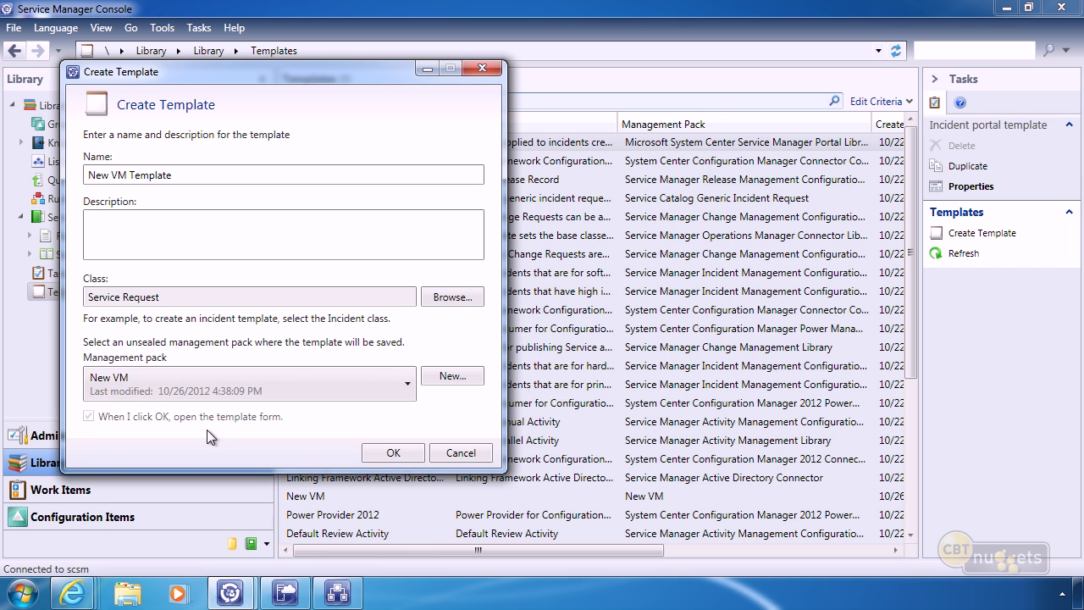
{"action": "left_click", "coordinate": [393, 452]}
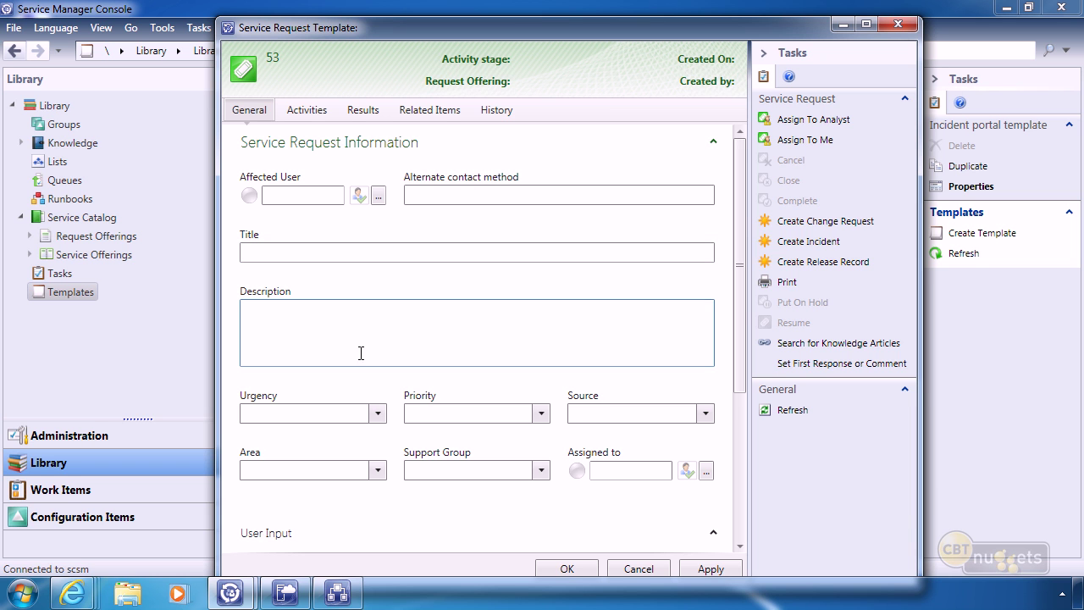
Set the template's Urgency to Medium and Priority to High, then view its Activities tab.
{"action": "left_click", "coordinate": [376, 414]}
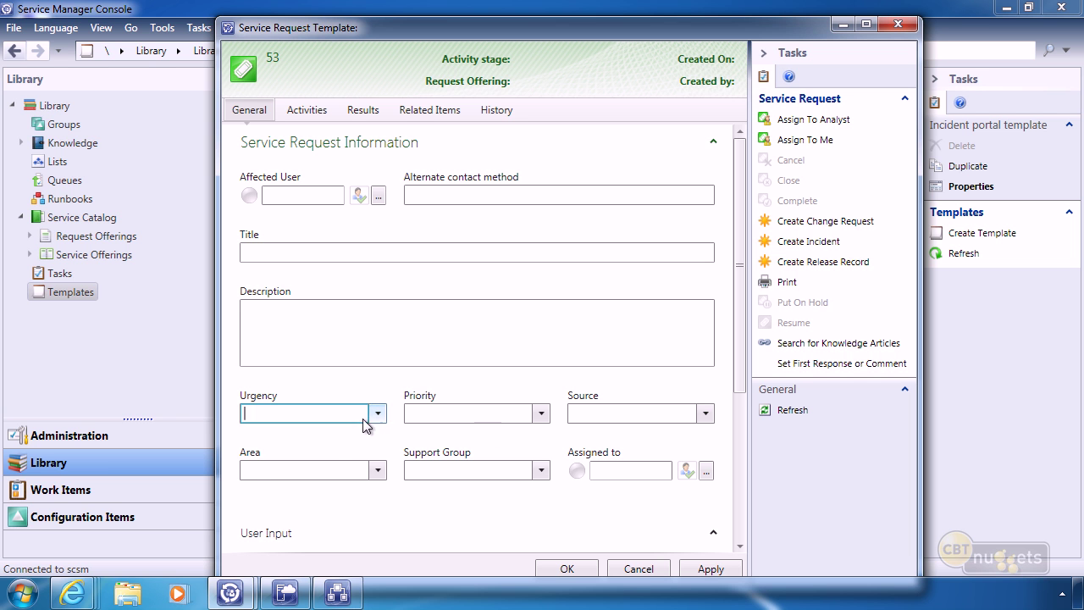
{"action": "left_click", "coordinate": [259, 455]}
{"action": "left_click", "coordinate": [537, 414]}
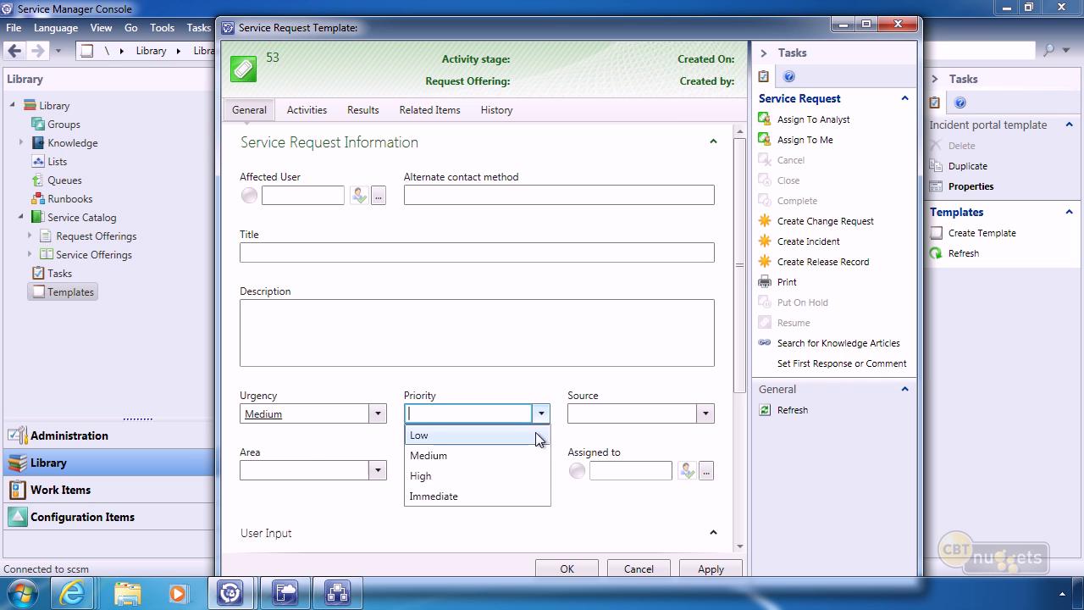
{"action": "left_click", "coordinate": [475, 476]}
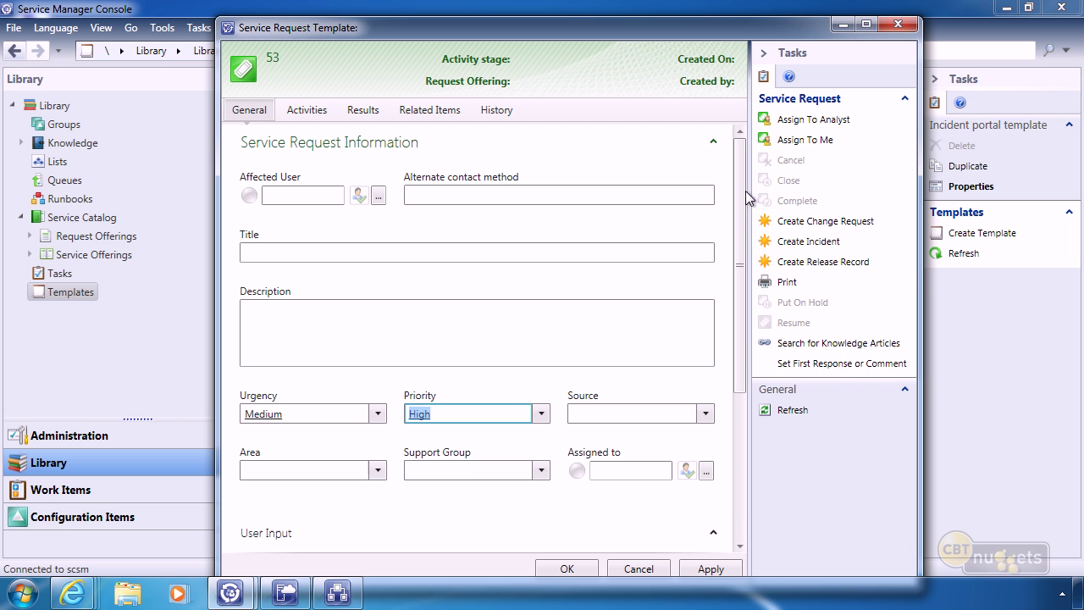
{"action": "left_click_drag", "start_coordinate": [740, 200], "coordinate": [737, 347]}
{"action": "left_click_drag", "start_coordinate": [732, 407], "coordinate": [752, 149]}
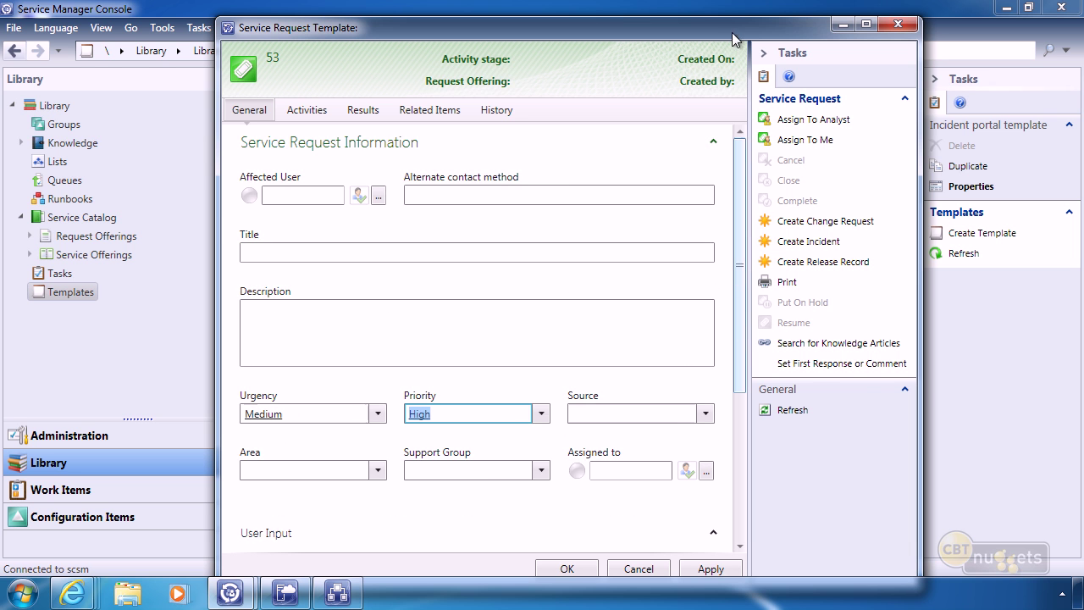
{"action": "left_click", "coordinate": [307, 110]}
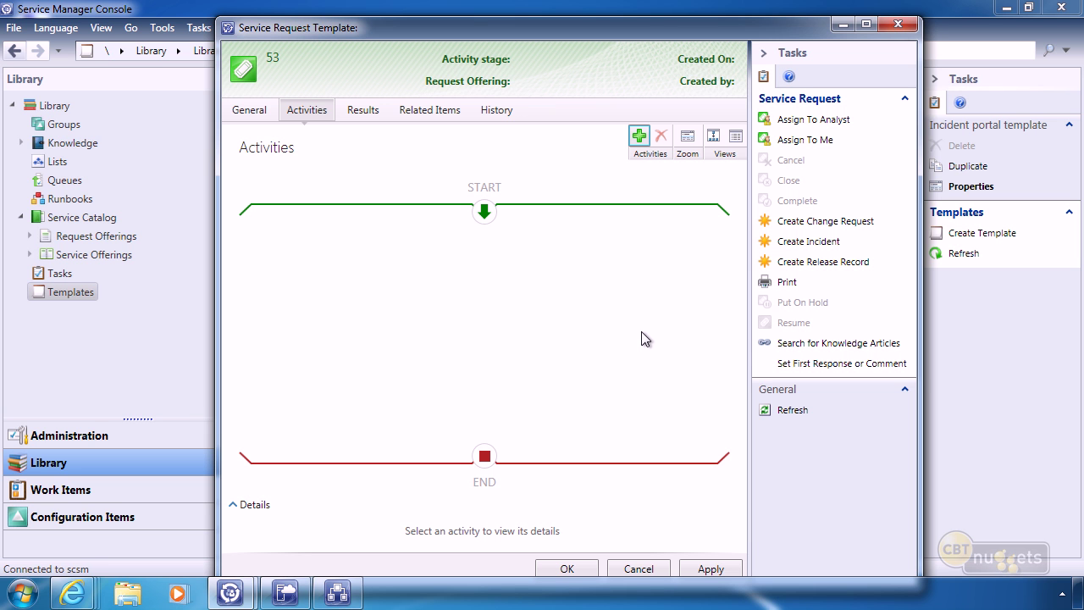
Add a Default Review Activity to the template's activity sequence.
{"action": "left_click", "coordinate": [639, 137]}
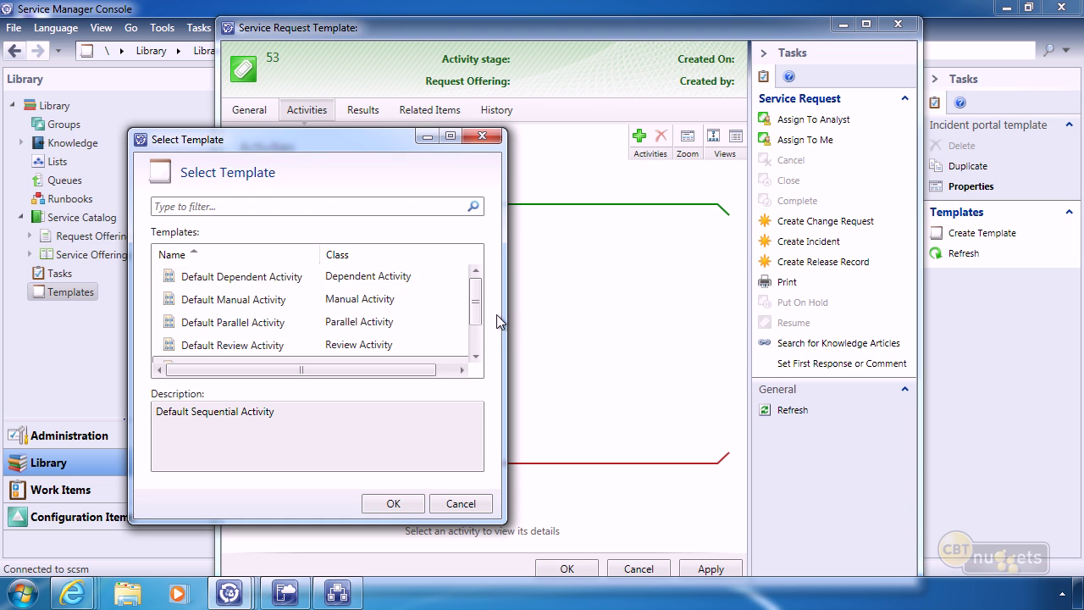
{"action": "left_click_drag", "start_coordinate": [474, 297], "coordinate": [476, 274]}
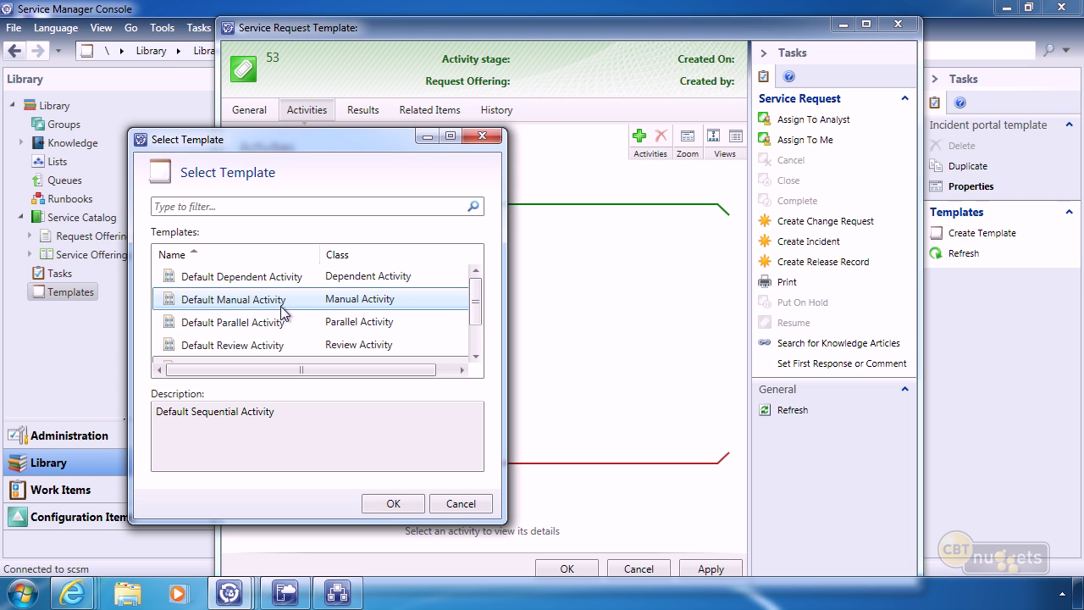
{"action": "left_click", "coordinate": [226, 345]}
{"action": "left_click", "coordinate": [399, 505]}
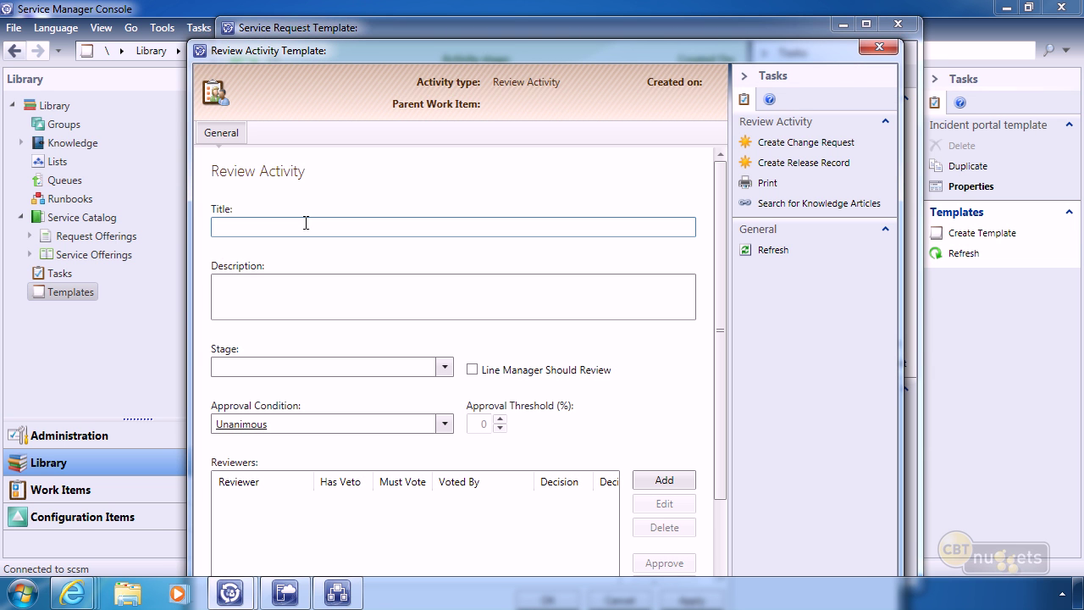
Title the review activity 'Review New VM Request'.
{"action": "left_click", "coordinate": [305, 225]}
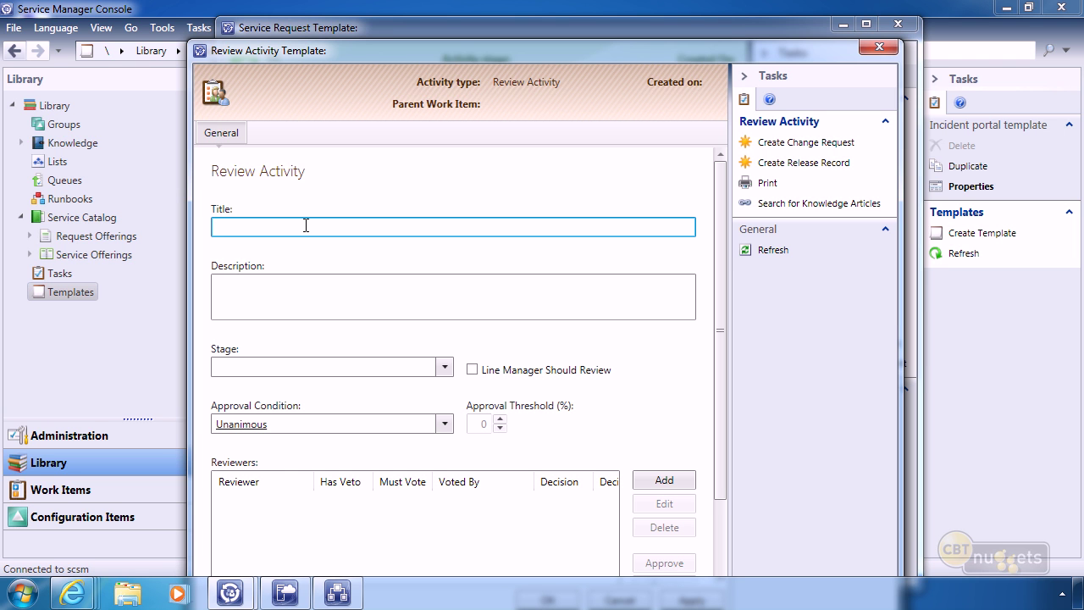
{"action": "type", "text": "Review New VM Request"}
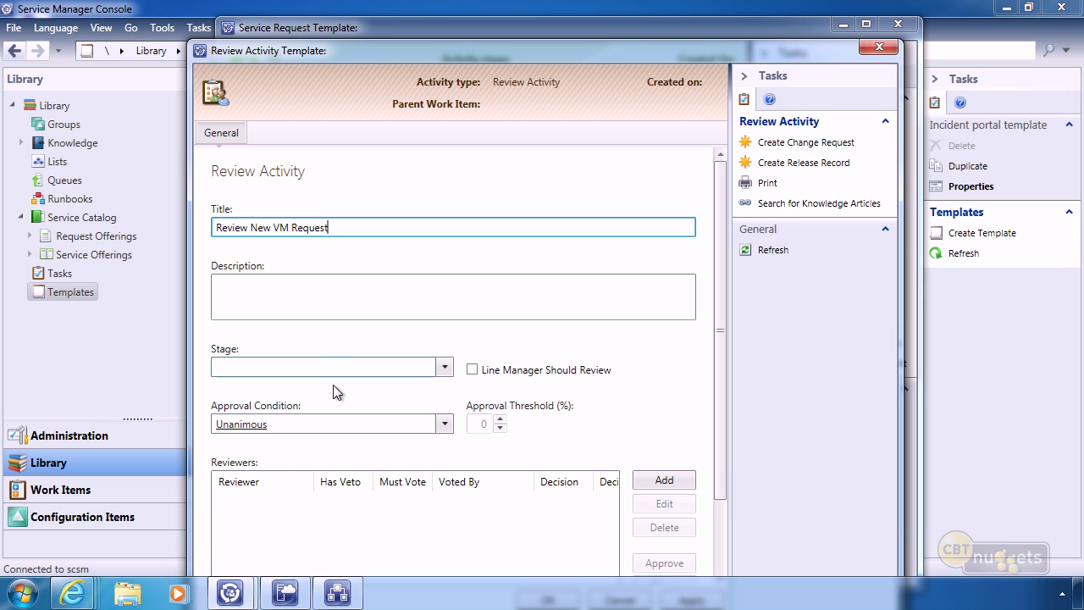
{"action": "left_click", "coordinate": [664, 480]}
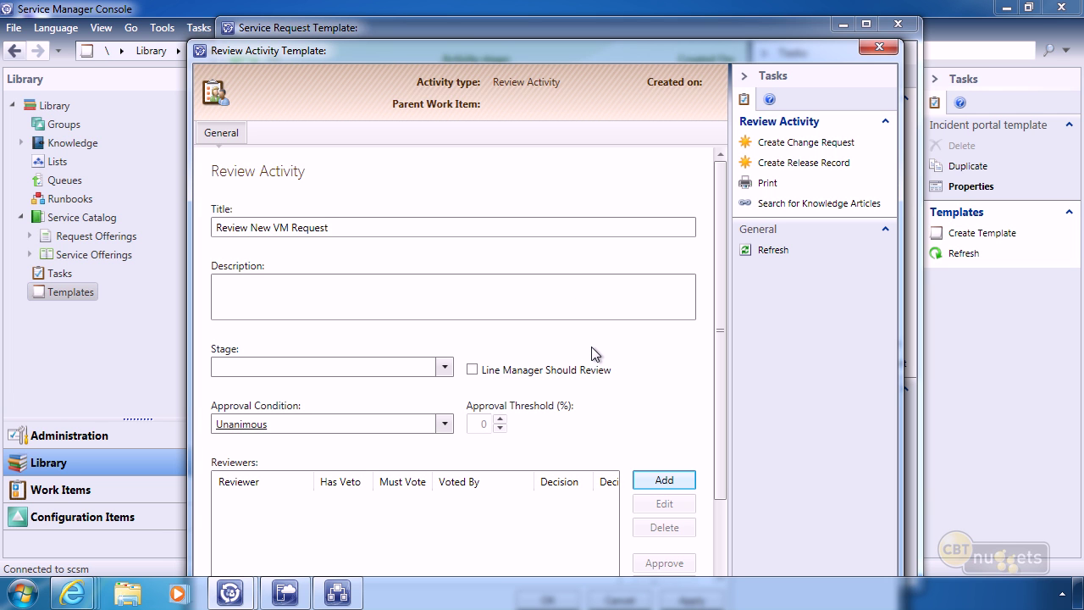
Add the user found by searching 'gs' to the review activity's reviewers list.
{"action": "left_click", "coordinate": [663, 480]}
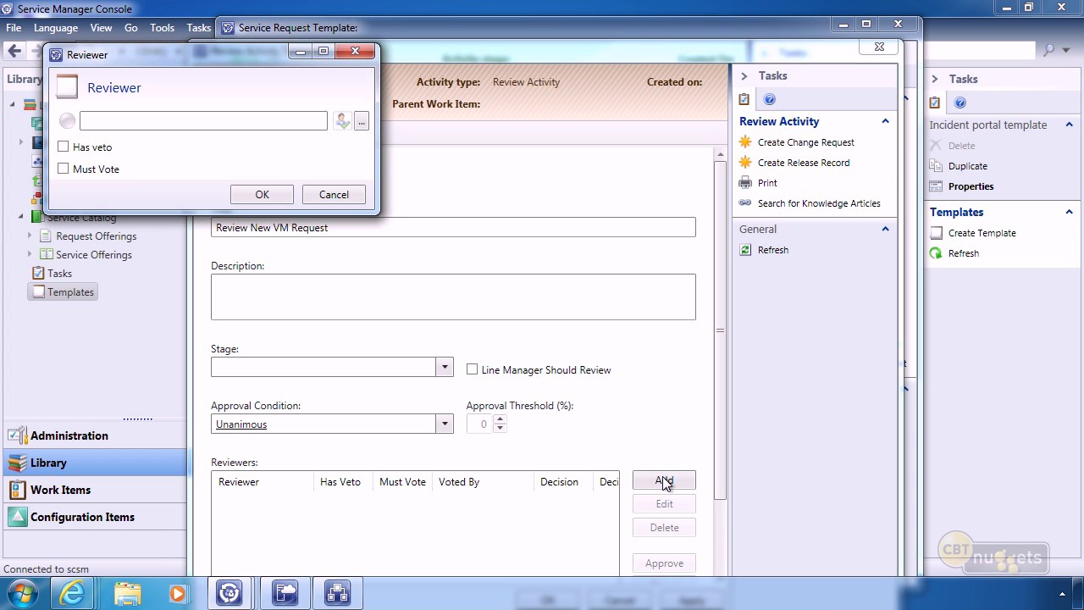
{"action": "left_click", "coordinate": [362, 122]}
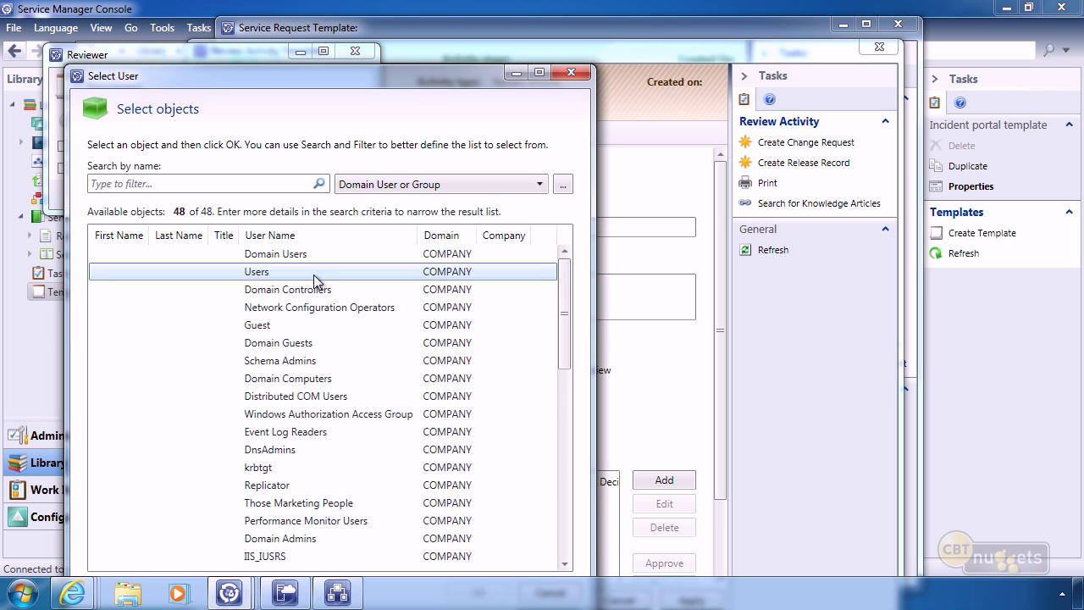
{"action": "left_click", "coordinate": [231, 184]}
{"action": "type", "text": "gs"}
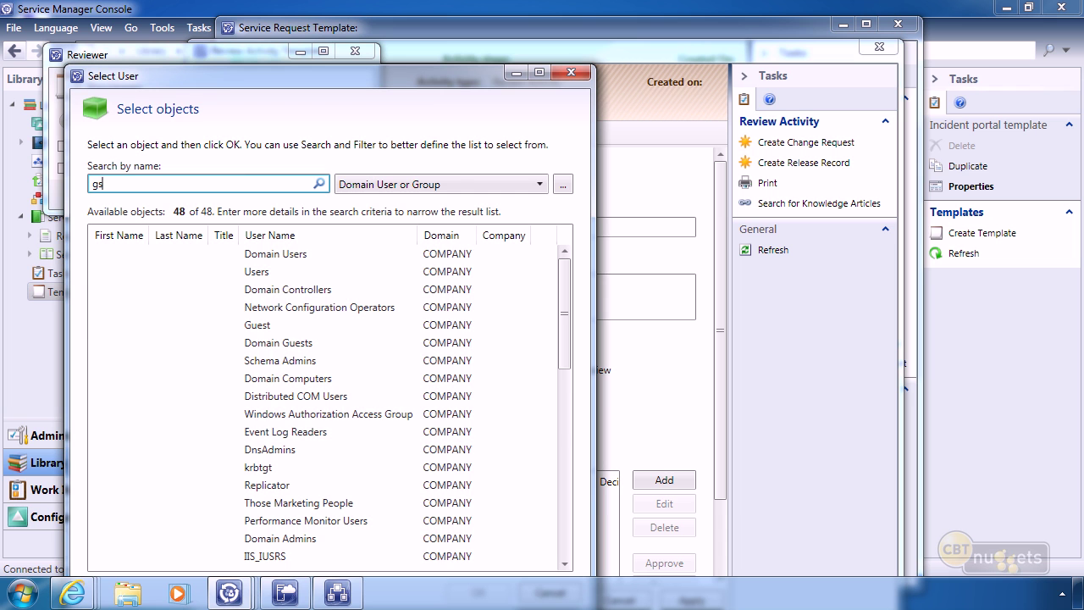
{"action": "left_click", "coordinate": [170, 254]}
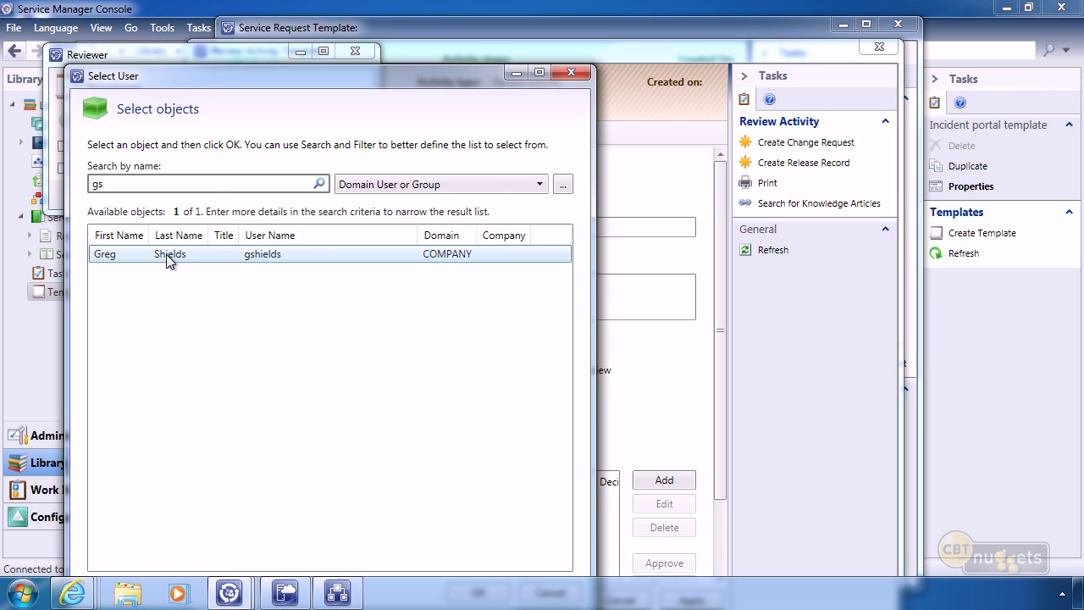
{"action": "left_click_drag", "start_coordinate": [401, 75], "coordinate": [457, 40]}
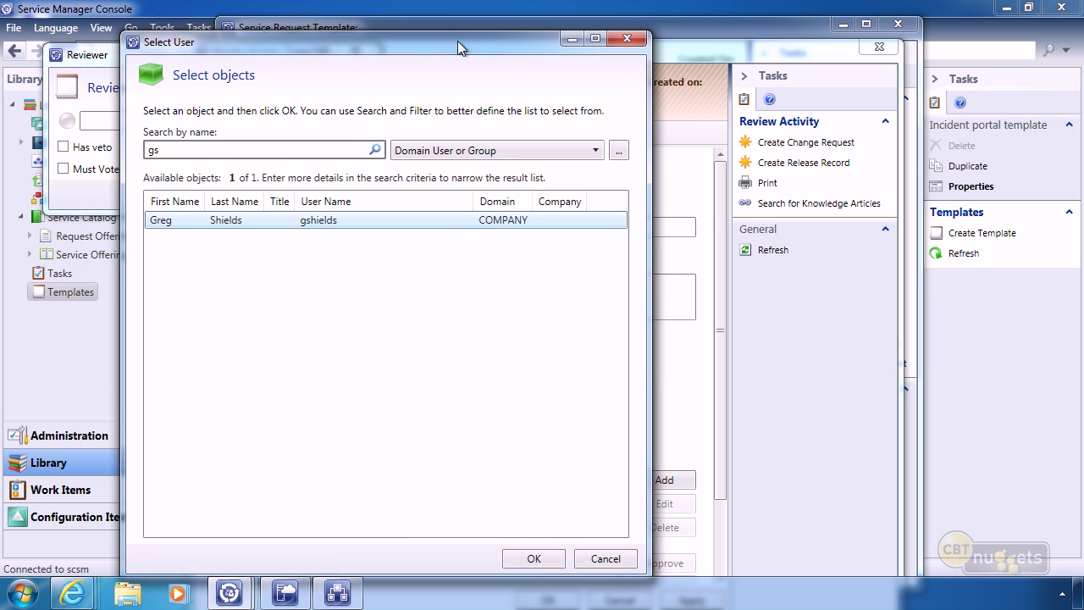
{"action": "left_click", "coordinate": [533, 558]}
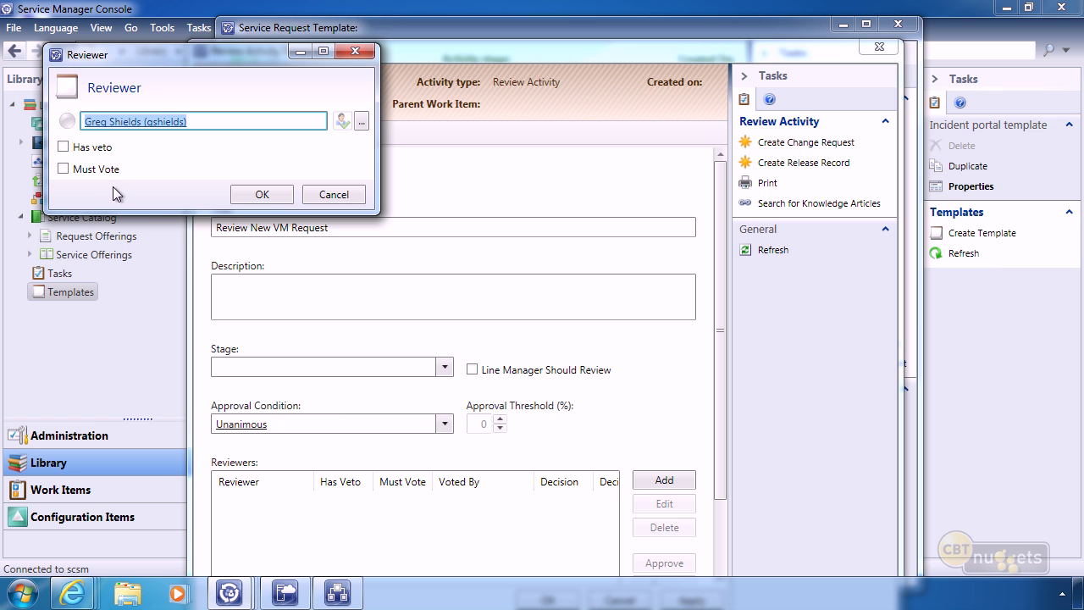
{"action": "left_click", "coordinate": [264, 196]}
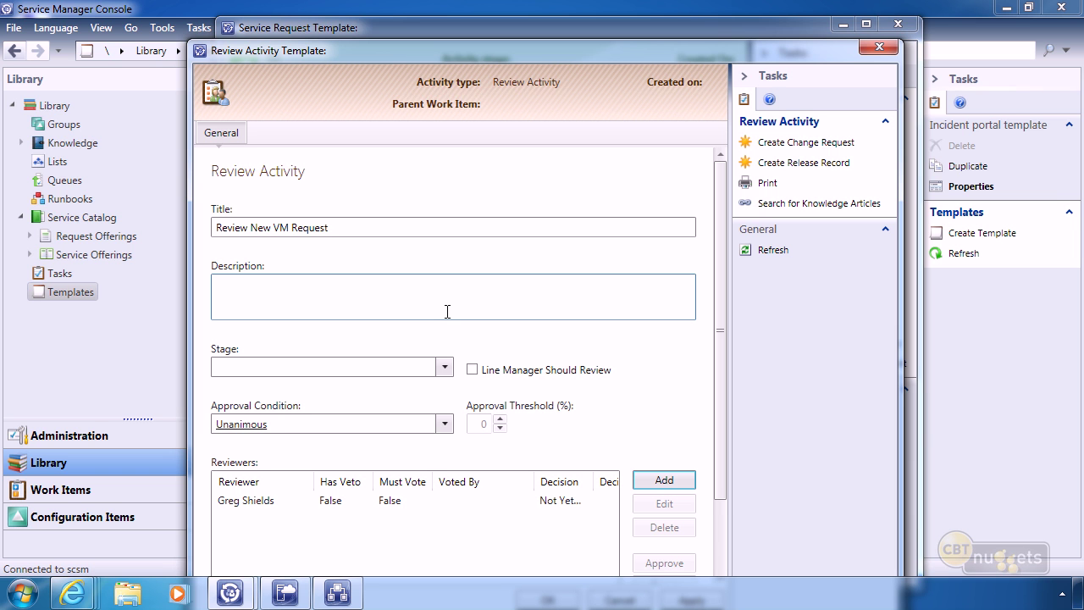
Save the review activity so RA54 appears between START and END.
{"action": "left_click_drag", "start_coordinate": [591, 49], "coordinate": [591, 14]}
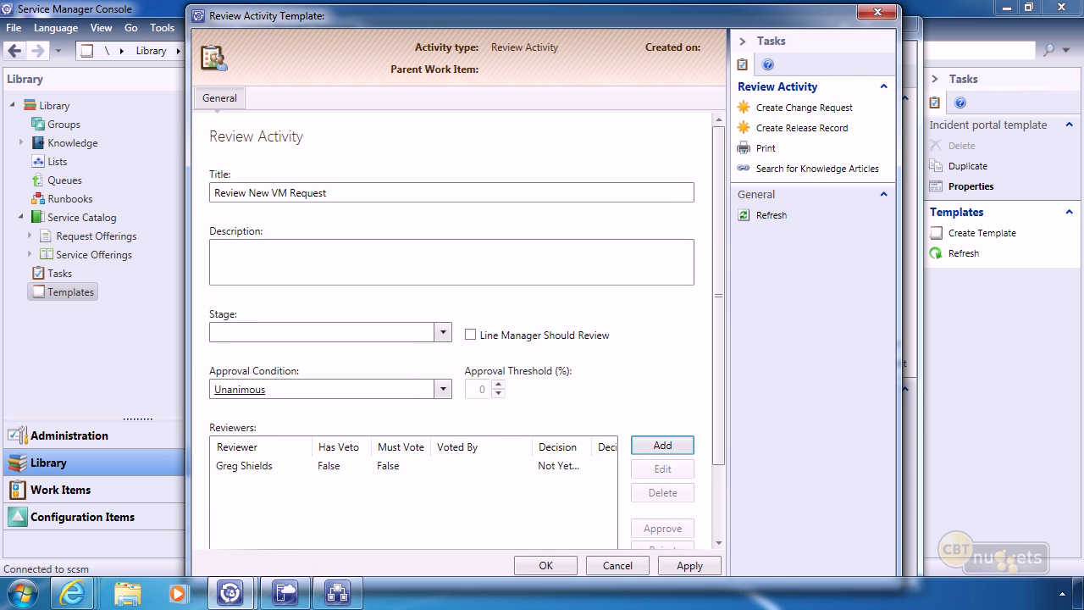
{"action": "left_click", "coordinate": [252, 466]}
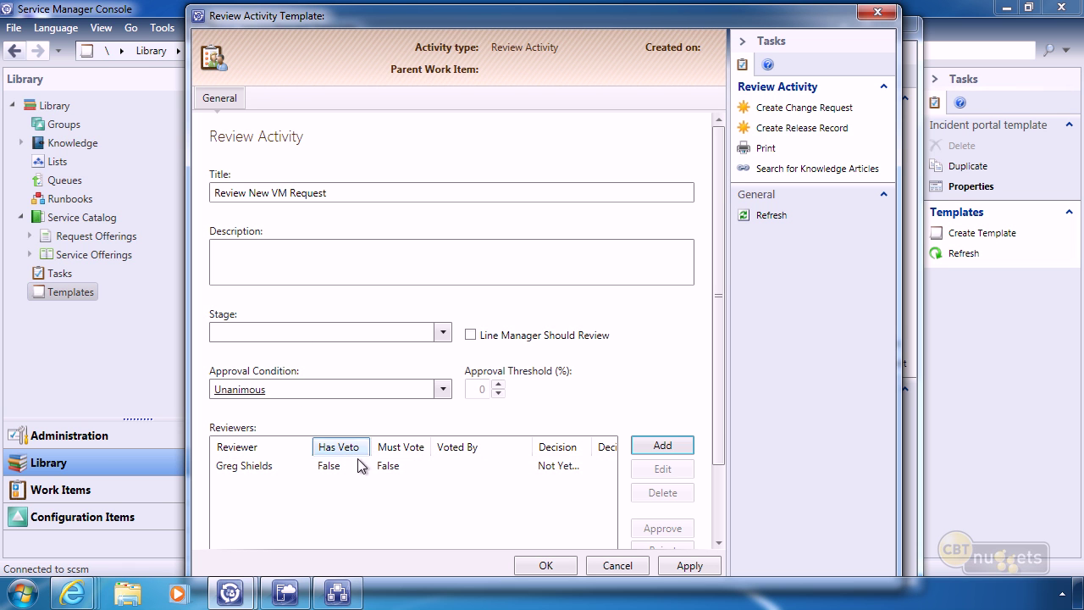
{"action": "left_click", "coordinate": [545, 563]}
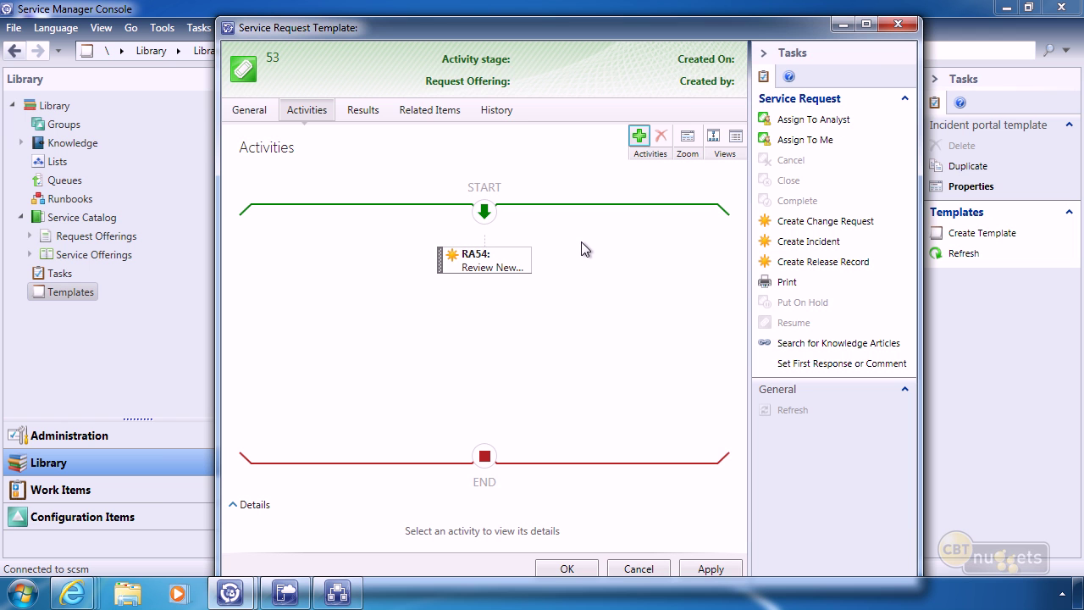
Append the New VM runbook activity after RA54 and save the service request template.
{"action": "left_click", "coordinate": [637, 136]}
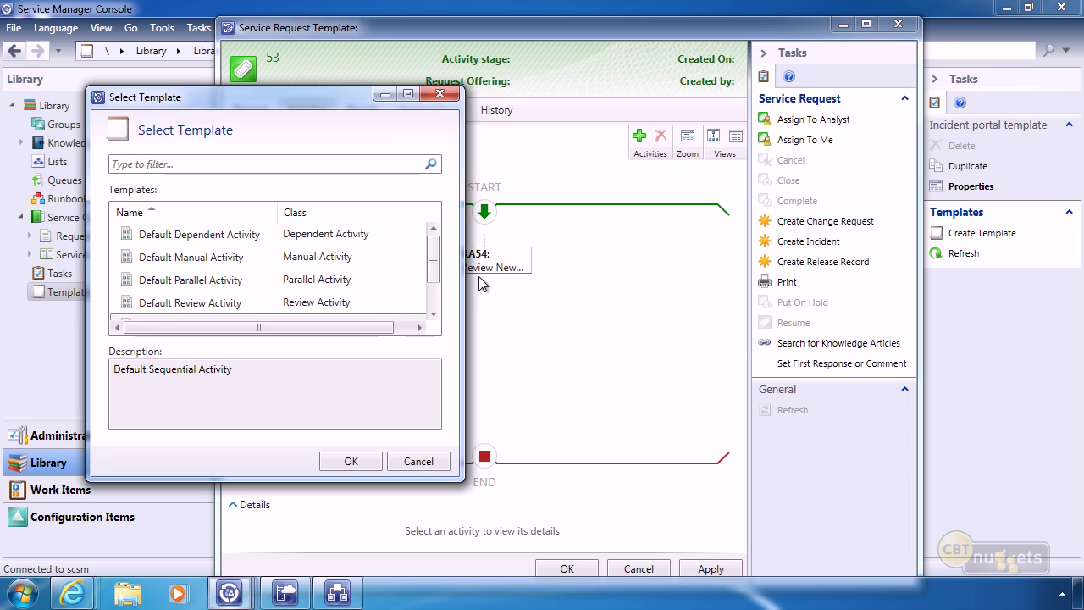
{"action": "scroll", "coordinate": [425, 267], "scroll_direction": "down", "scroll_amount": 1}
{"action": "left_click", "coordinate": [152, 304]}
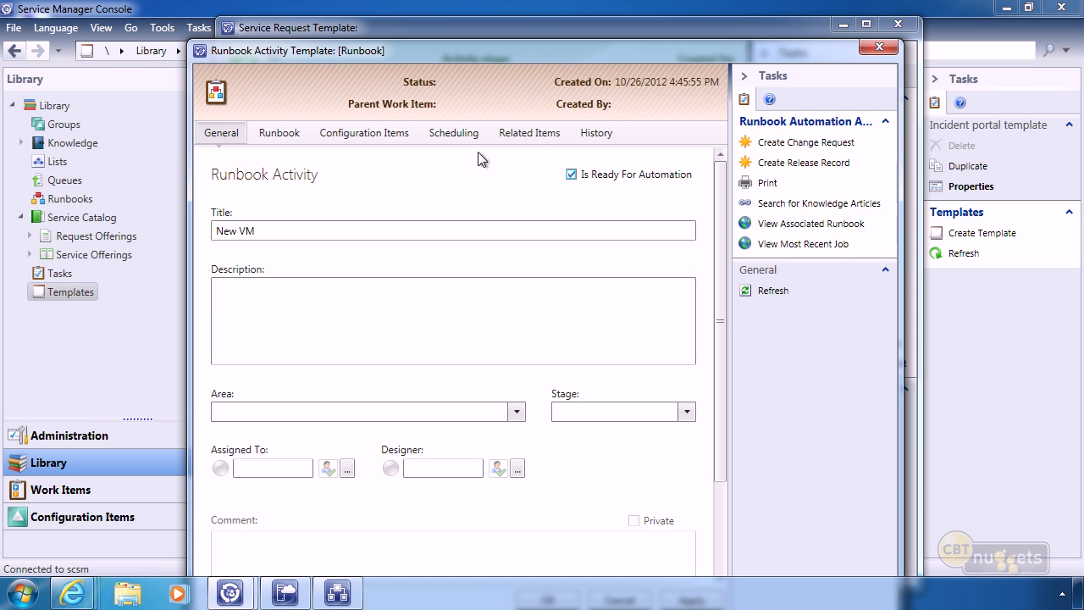
{"action": "left_click_drag", "start_coordinate": [512, 44], "coordinate": [533, 17]}
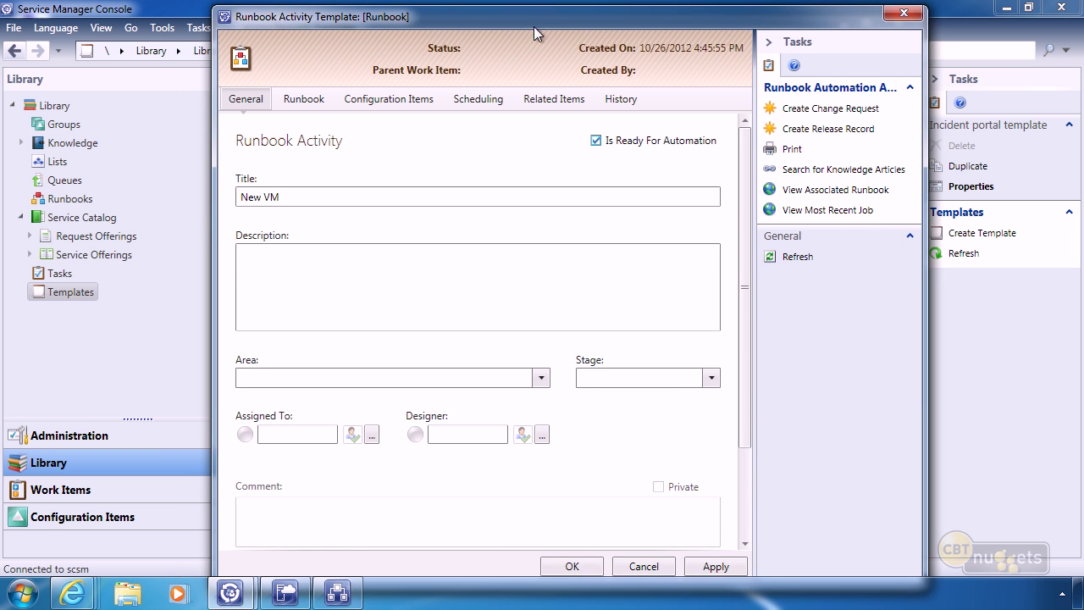
{"action": "left_click", "coordinate": [572, 567]}
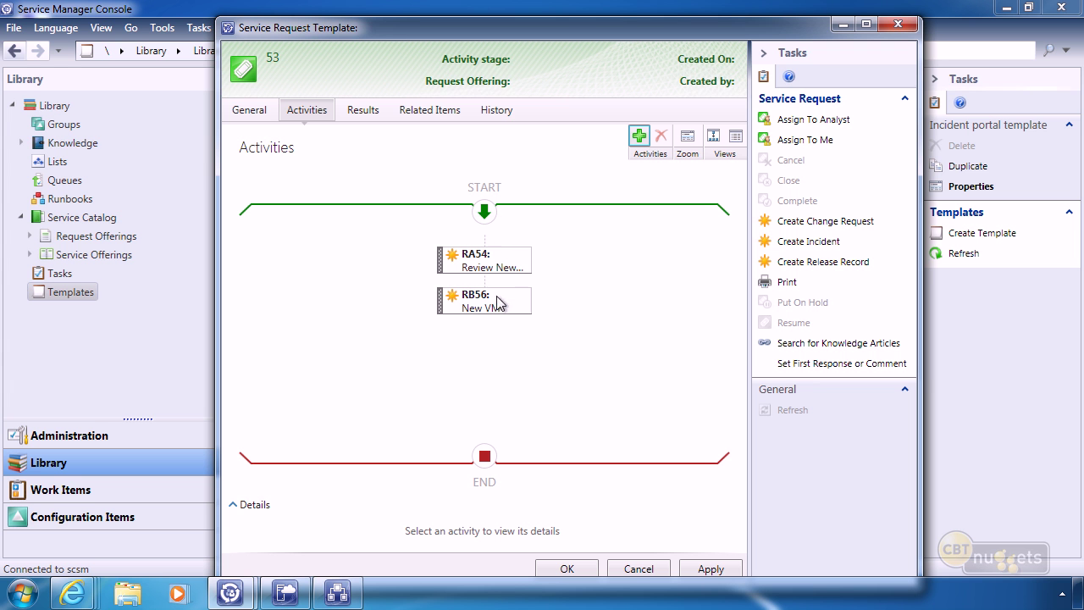
{"action": "left_click", "coordinate": [566, 569]}
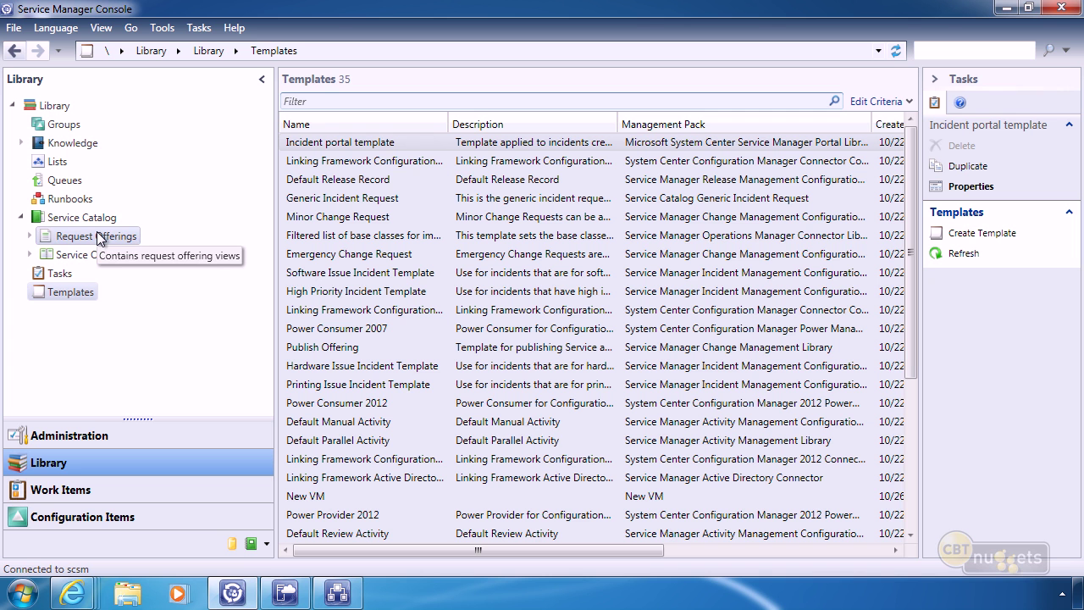
Start a request offering titled 'Request a New VM' described as 'Use this to request a new VM.'.
{"action": "right_click", "coordinate": [97, 238]}
{"action": "left_click", "coordinate": [178, 243]}
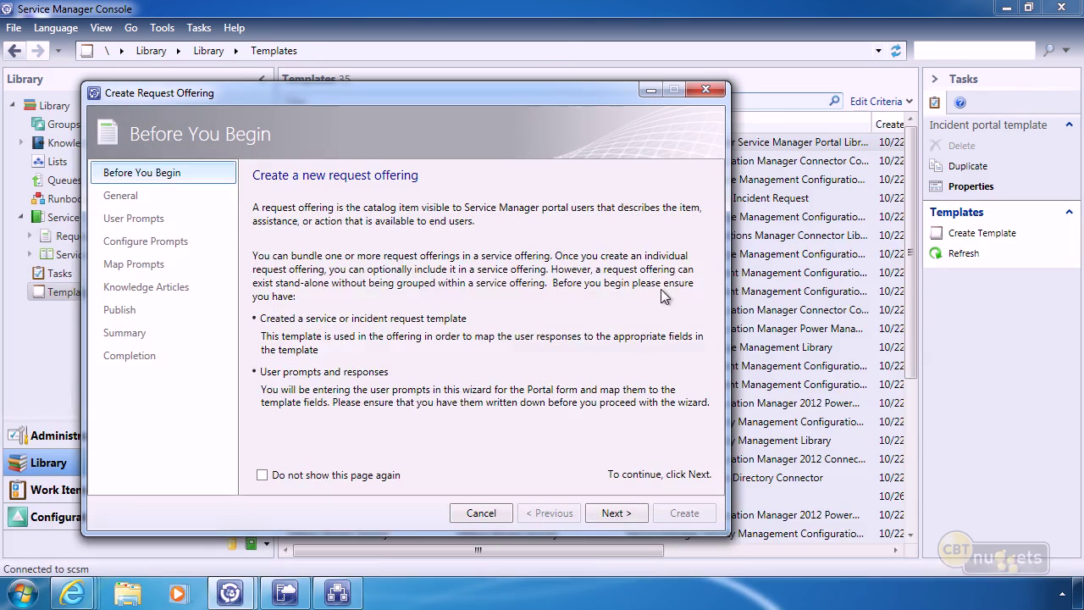
{"action": "left_click", "coordinate": [615, 513]}
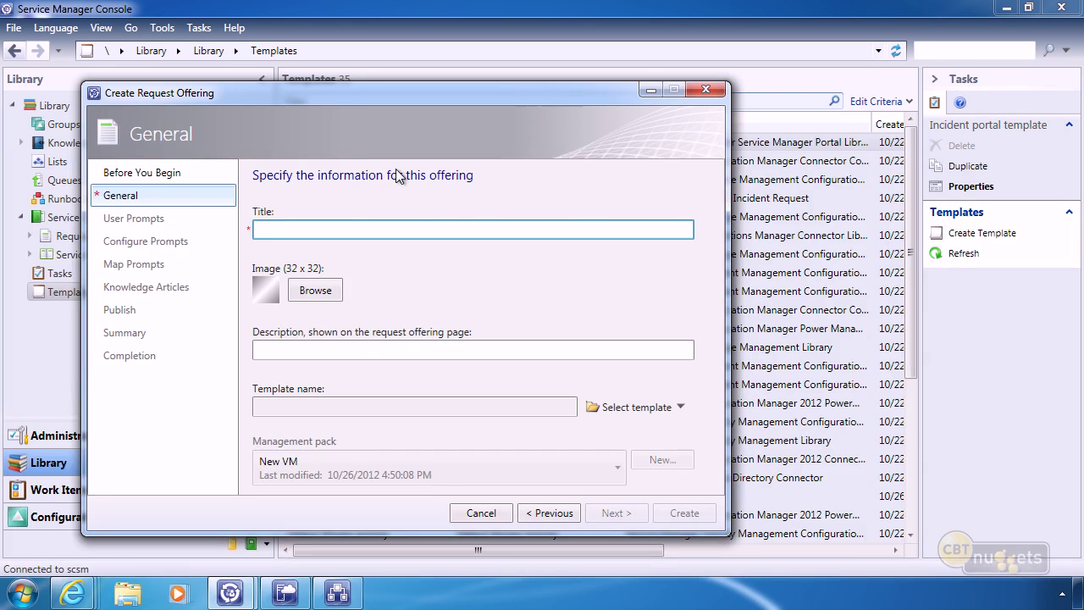
{"action": "type", "text": "Request a New VM"}
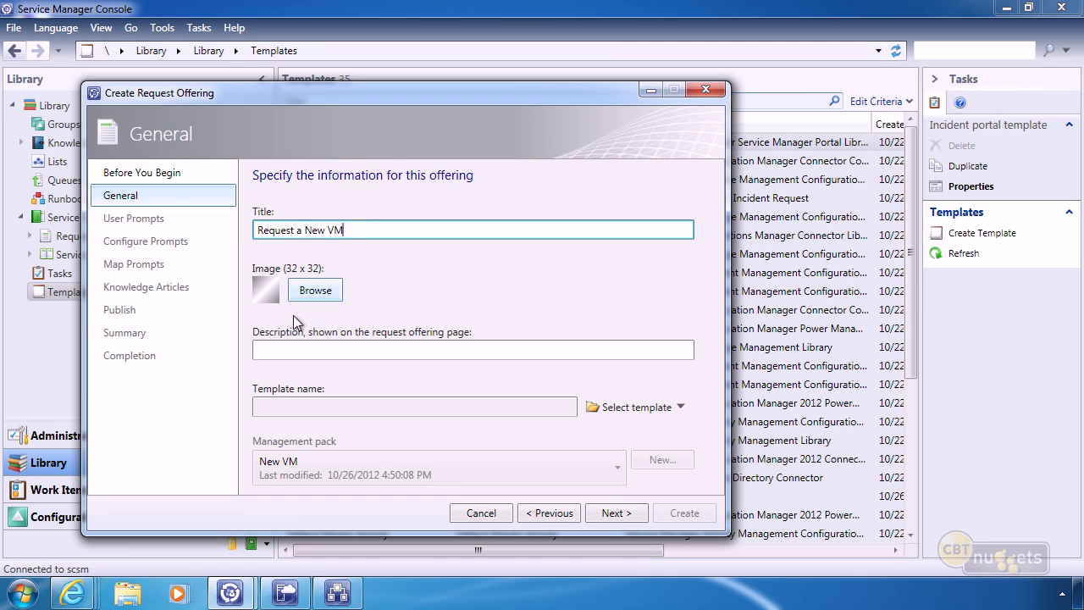
{"action": "left_click", "coordinate": [331, 303]}
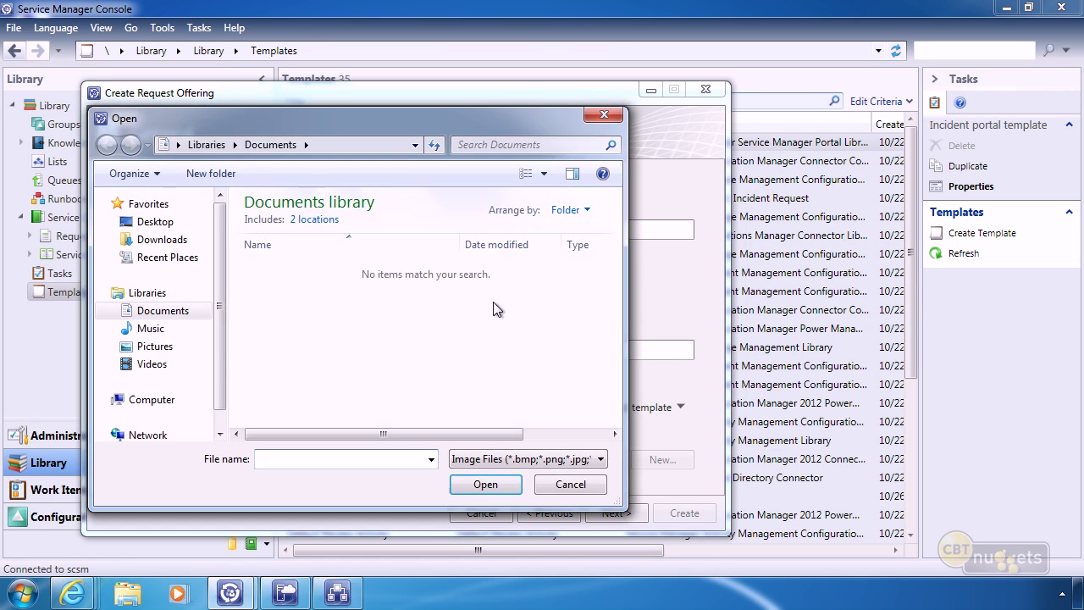
{"action": "left_click", "coordinate": [564, 483]}
{"action": "left_click", "coordinate": [300, 349]}
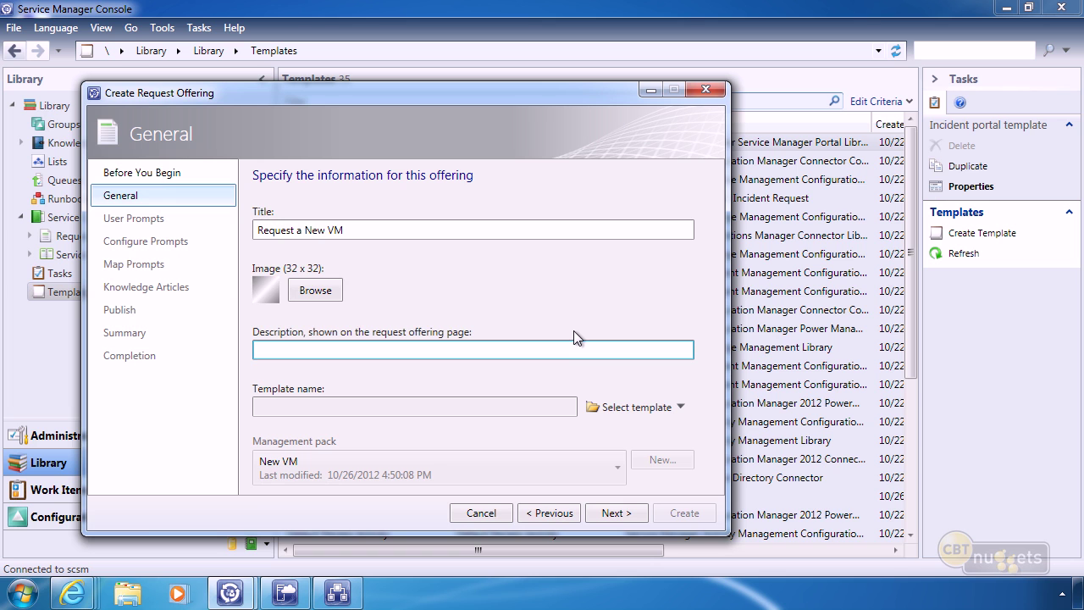
{"action": "type", "text": "Use this to request a new VM."}
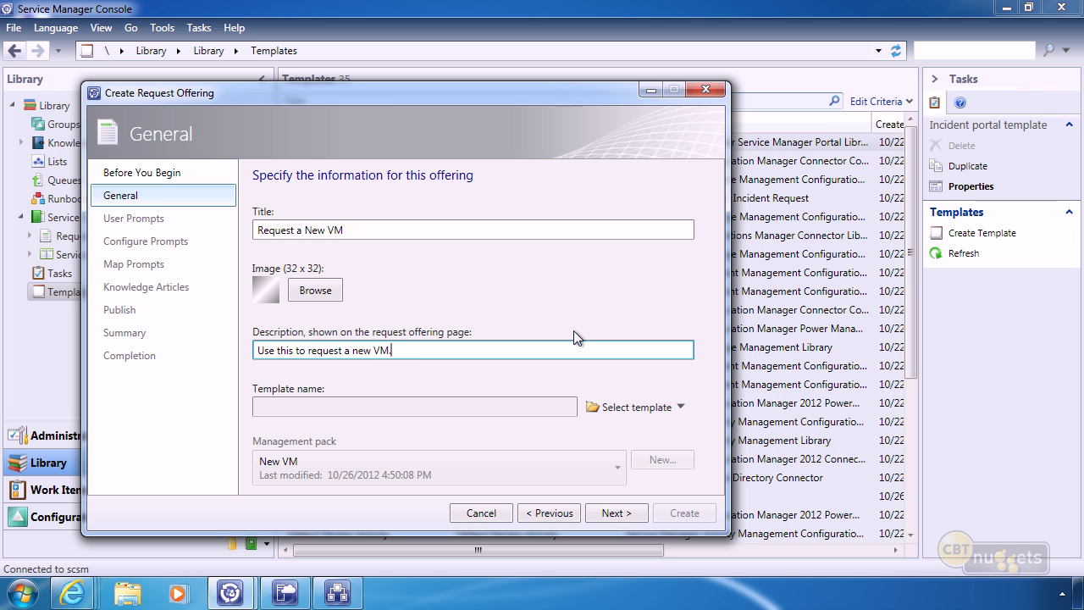
Base the offering on the New VM Template service request template and continue to User Prompts.
{"action": "left_click", "coordinate": [681, 407]}
{"action": "left_click", "coordinate": [631, 450]}
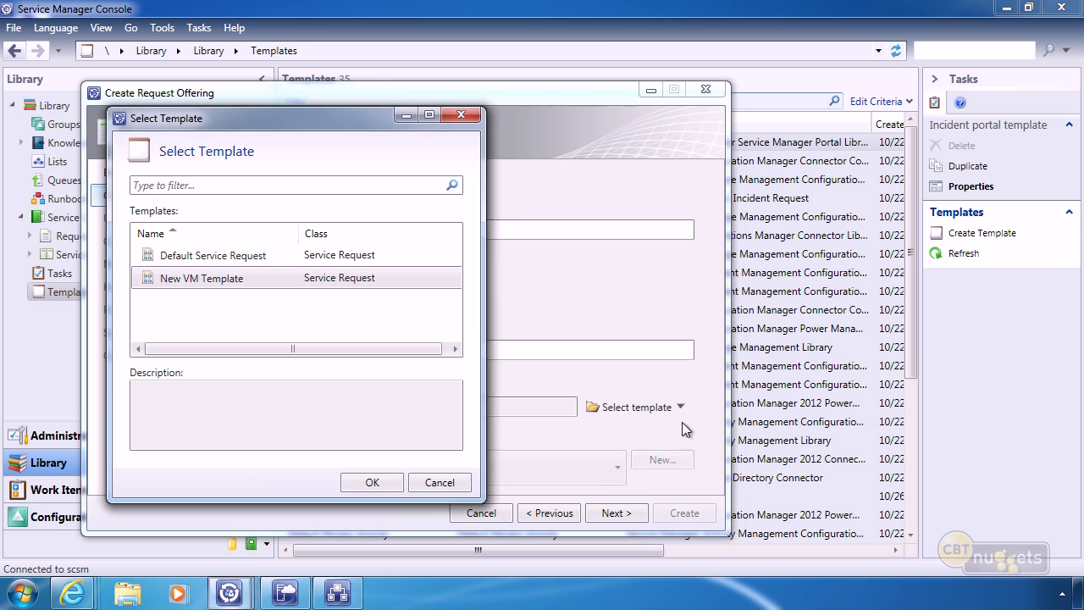
{"action": "left_click", "coordinate": [174, 279]}
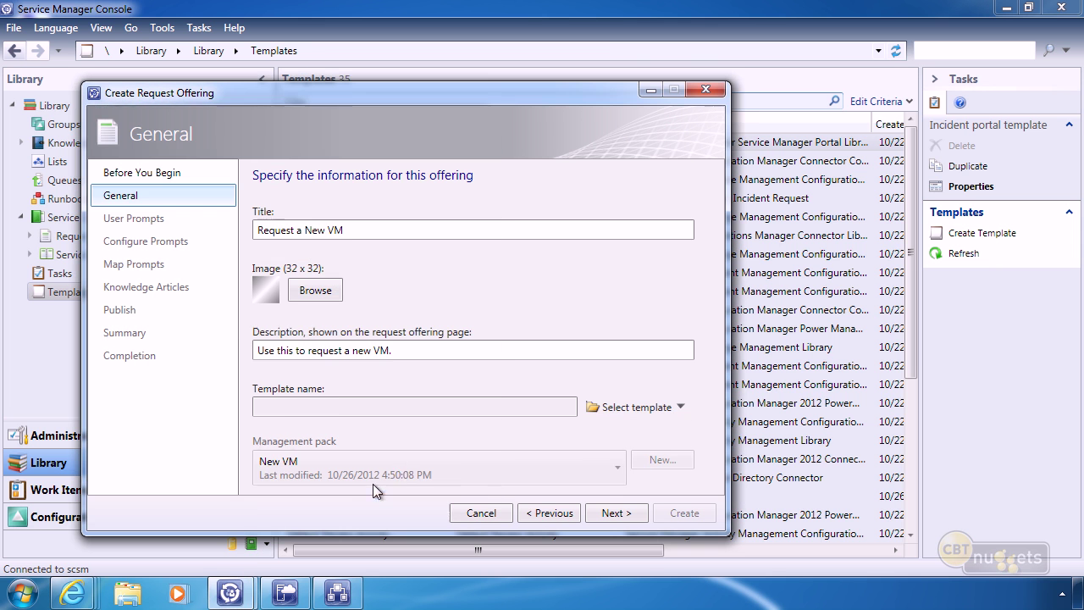
{"action": "left_click", "coordinate": [372, 483]}
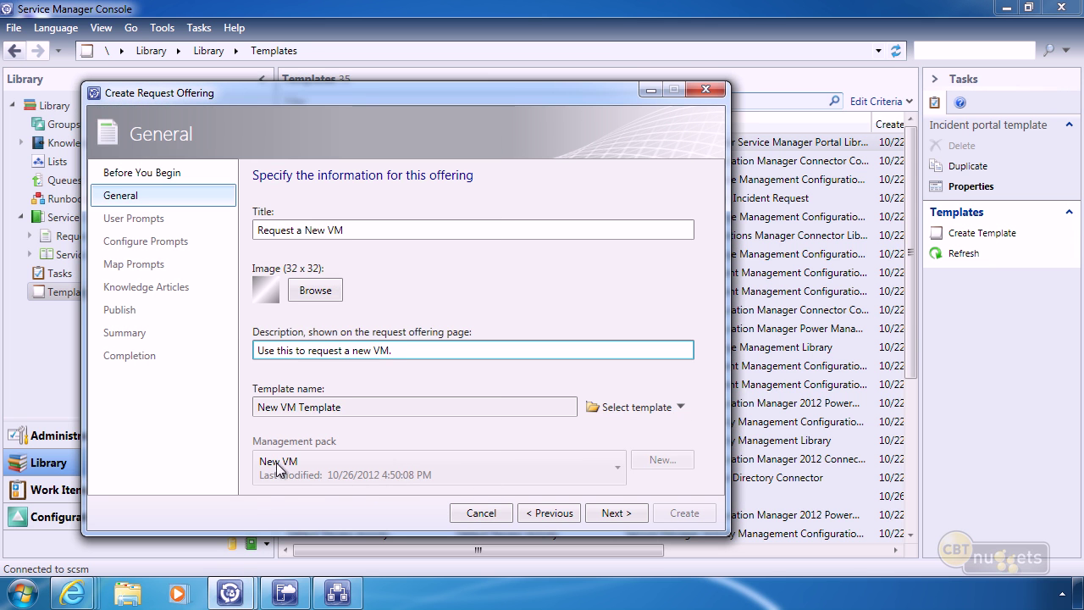
{"action": "left_click", "coordinate": [614, 512]}
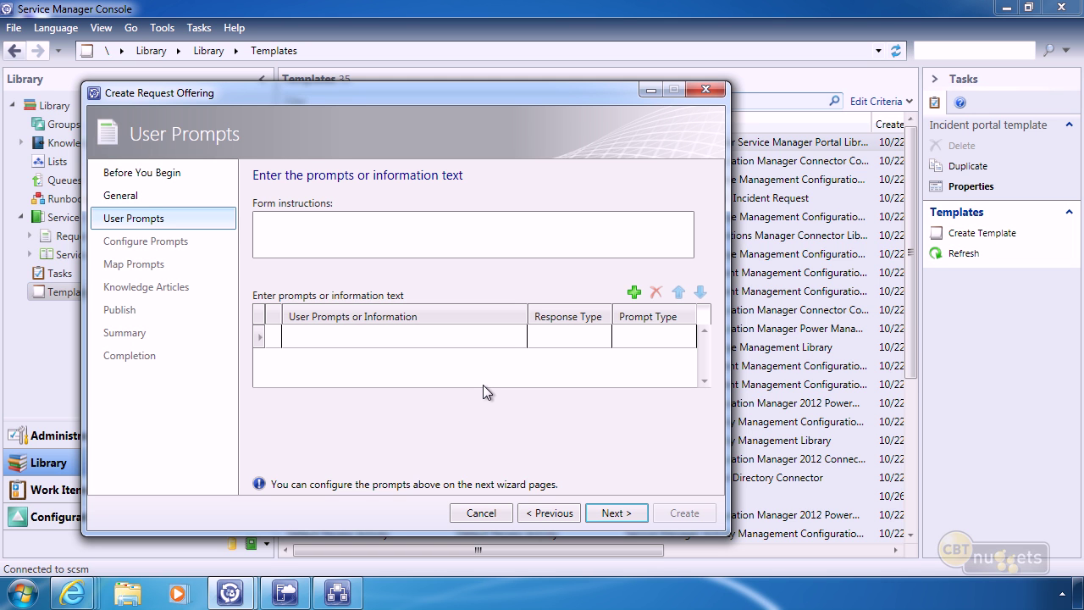
Enter the form instructions 'Use this form when you need to automatically create a new VM.'.
{"action": "left_click", "coordinate": [342, 237]}
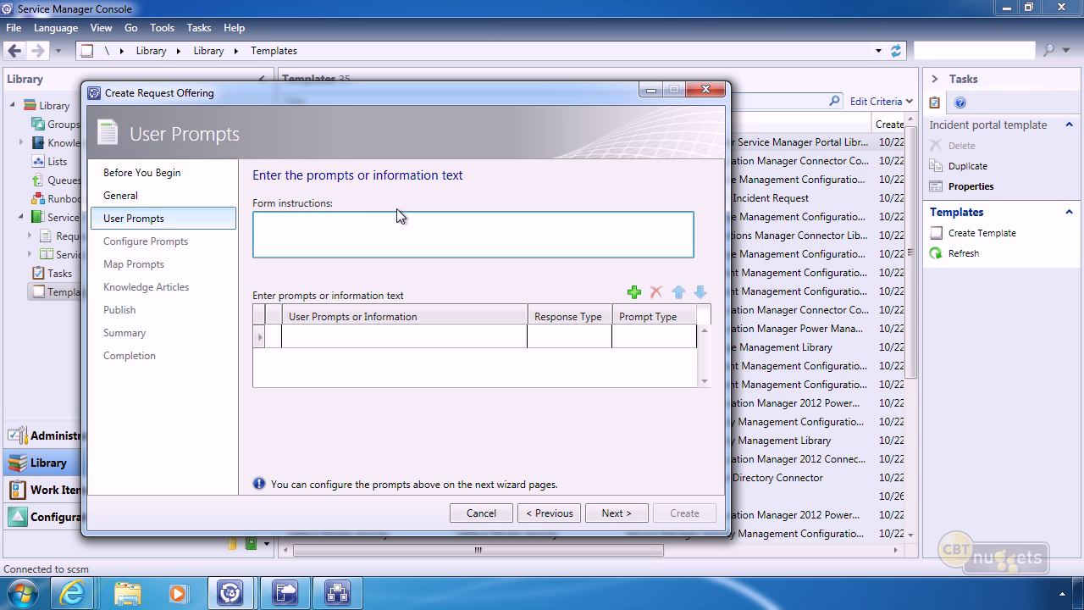
{"action": "type", "text": "Use this form when you need to automatically create a new VM."}
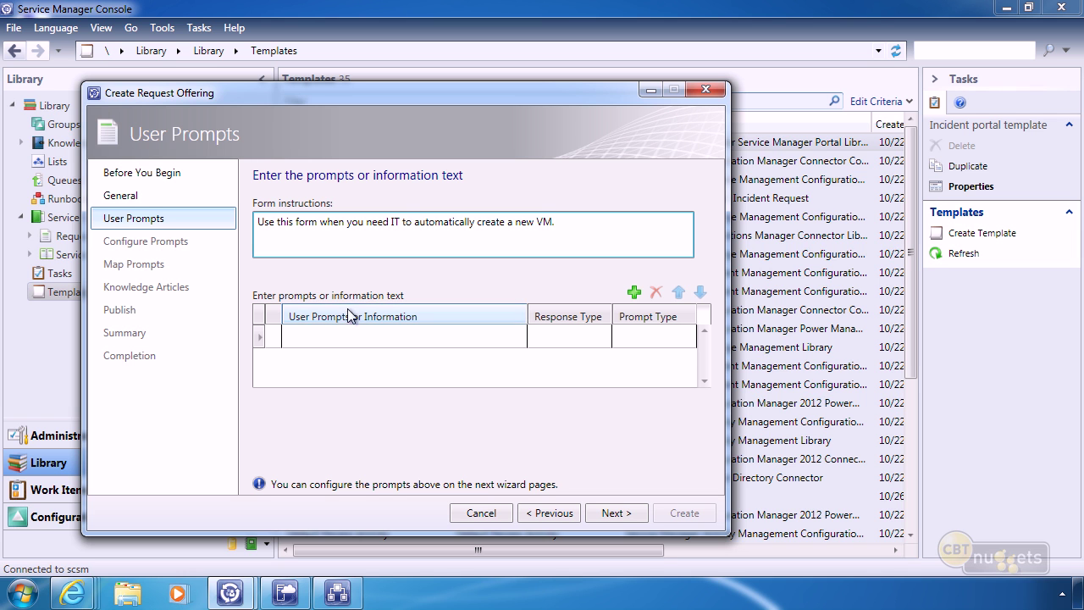
Add prompts 'Which cloud should this VM be created in?' and 'What name oo you want for the vM?'.
{"action": "left_click", "coordinate": [320, 334]}
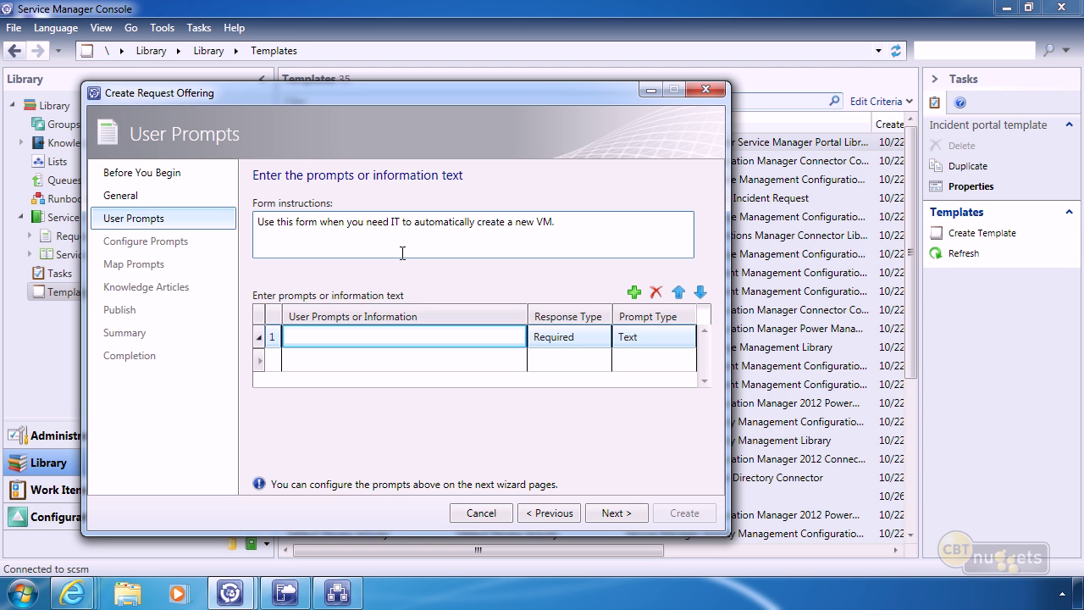
{"action": "type", "text": "Which cloud should this VM be creat"}
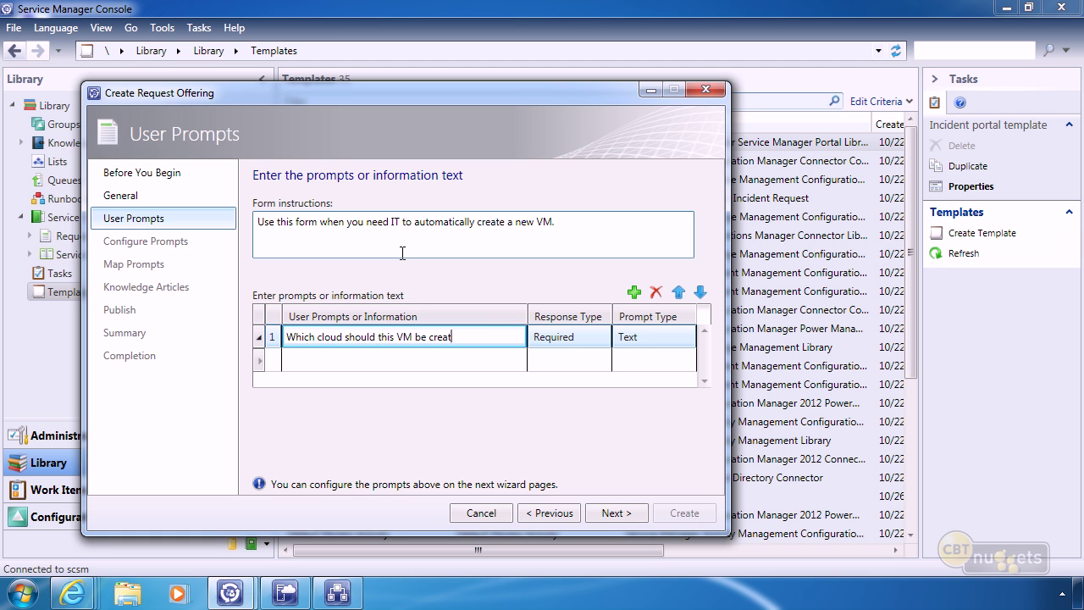
{"action": "type", "text": "ed in?"}
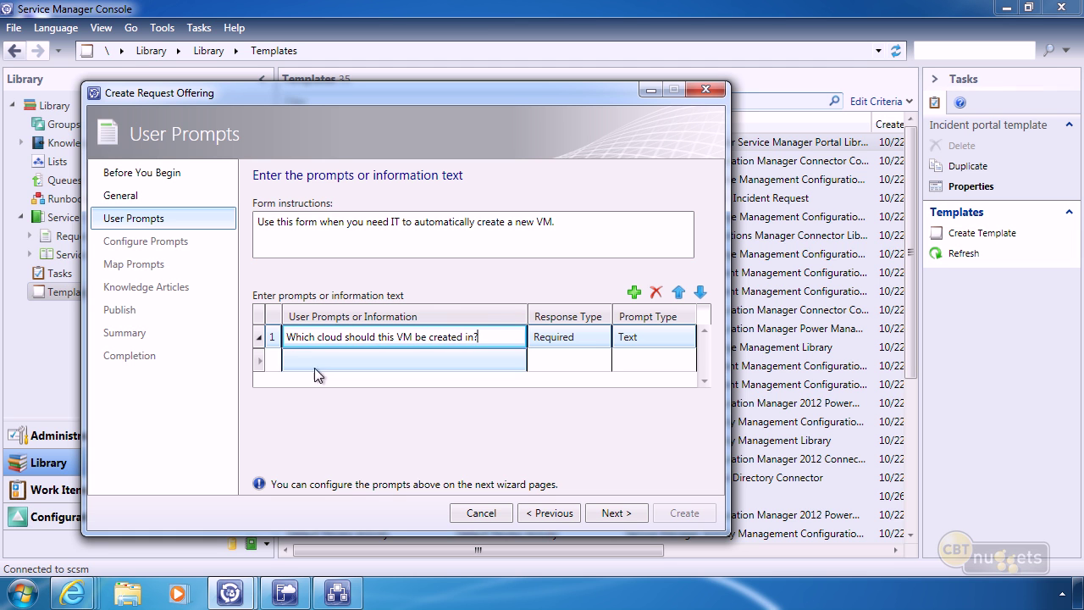
{"action": "left_click", "coordinate": [301, 359]}
{"action": "type", "text": "What n"}
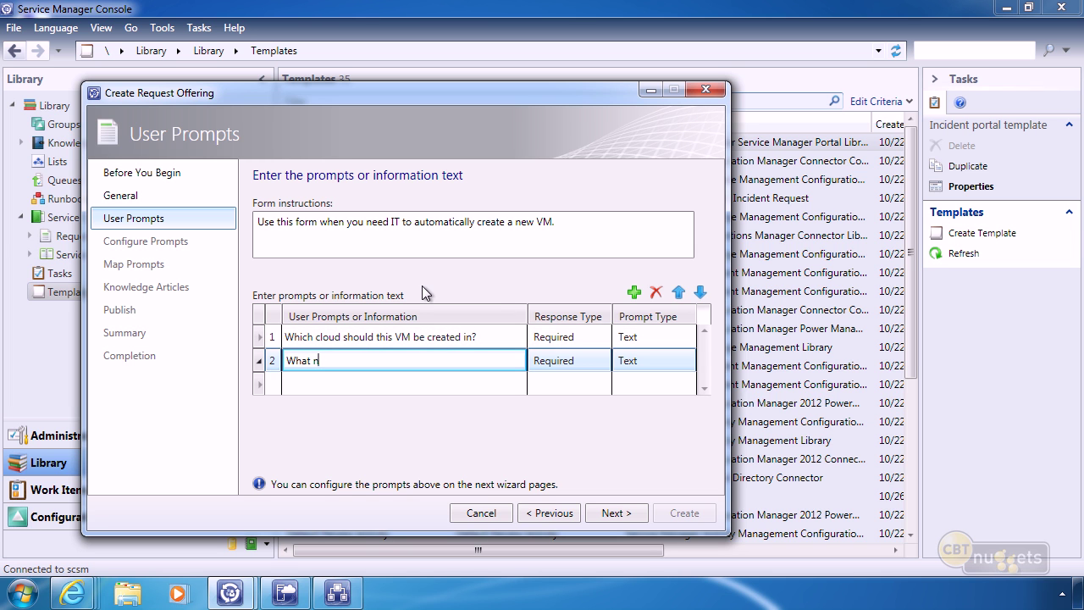
{"action": "type", "text": "ame oo you want for the vM?"}
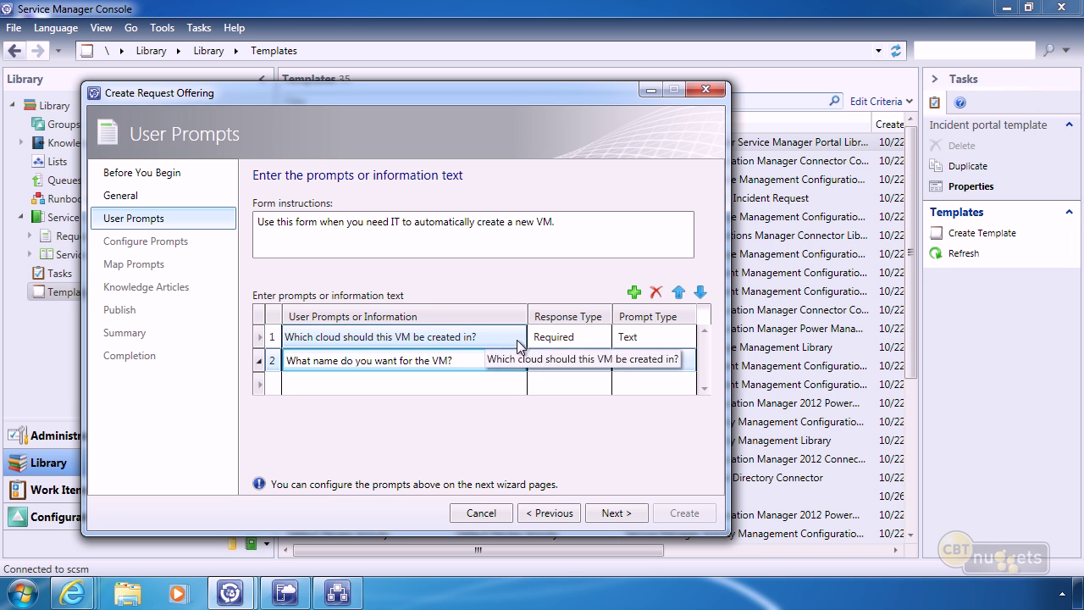
Set both the cloud prompt and the VM name prompt to the Text prompt type.
{"action": "left_click", "coordinate": [580, 342]}
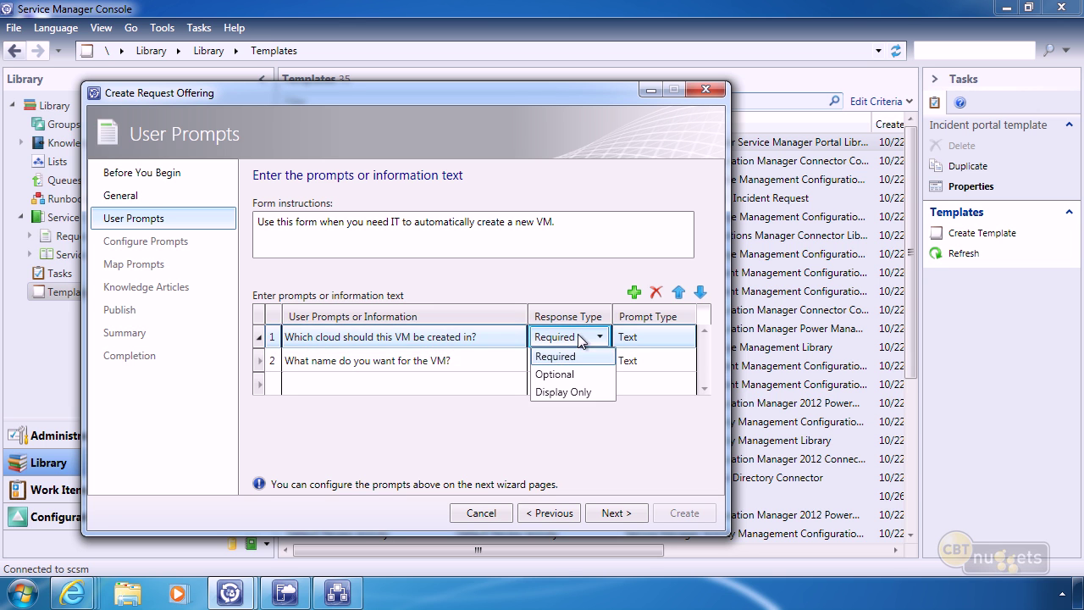
{"action": "left_click", "coordinate": [581, 340]}
{"action": "left_click", "coordinate": [635, 339]}
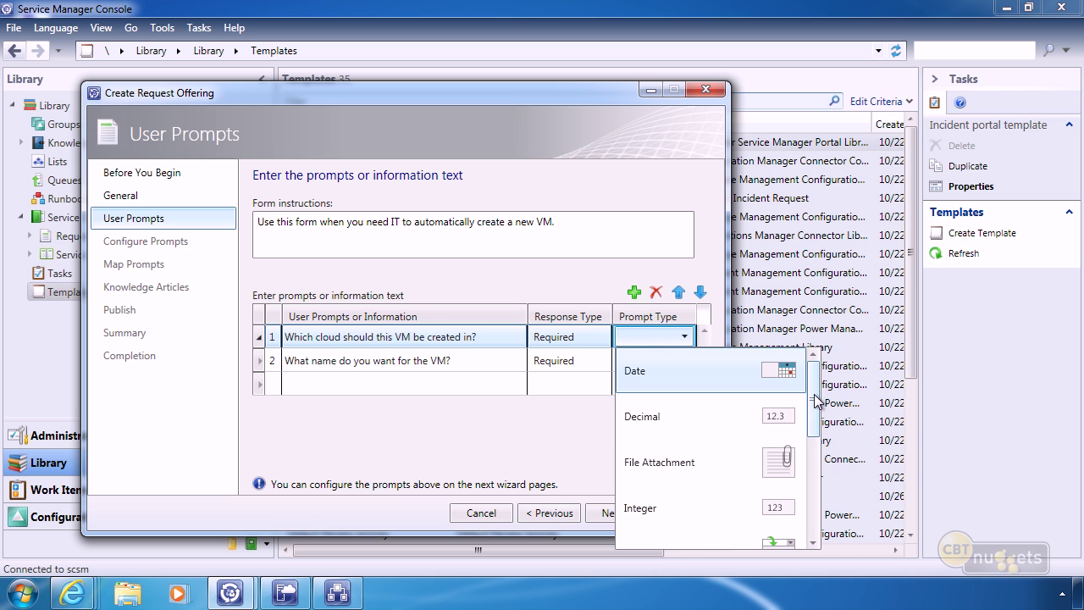
{"action": "left_click_drag", "start_coordinate": [817, 401], "coordinate": [802, 503]}
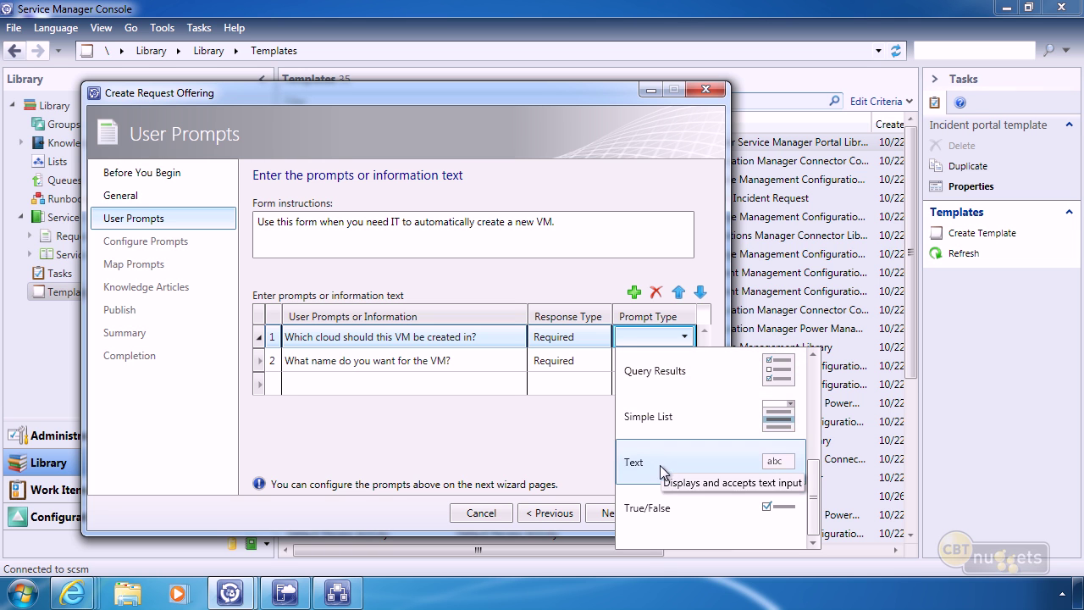
{"action": "left_click", "coordinate": [639, 465]}
{"action": "left_click", "coordinate": [641, 385]}
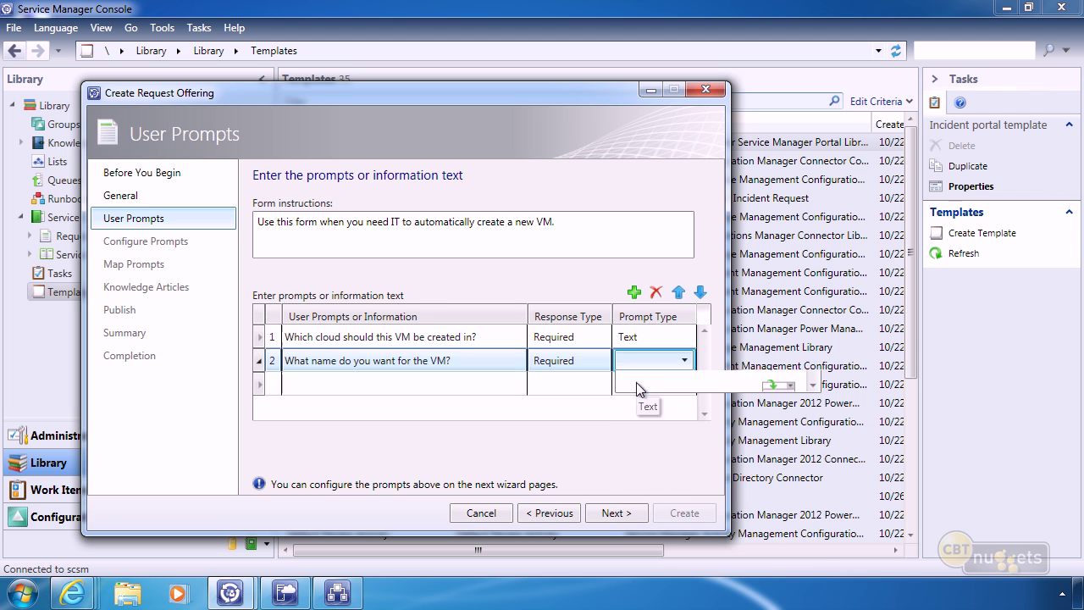
{"action": "left_click", "coordinate": [638, 384]}
{"action": "scroll", "coordinate": [674, 492], "scroll_direction": "down", "scroll_amount": 3}
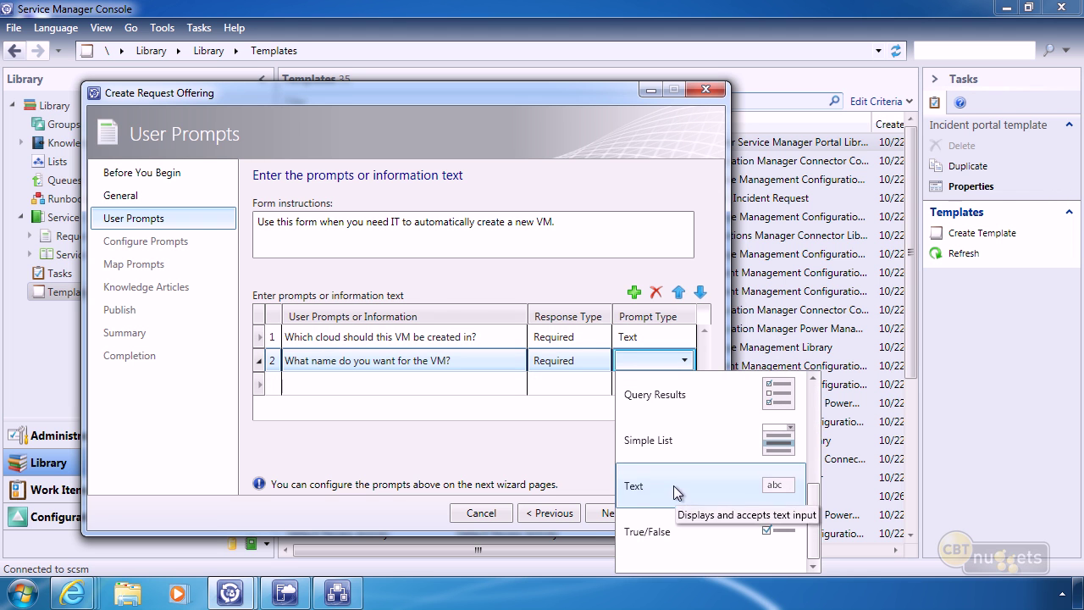
{"action": "left_click", "coordinate": [673, 485]}
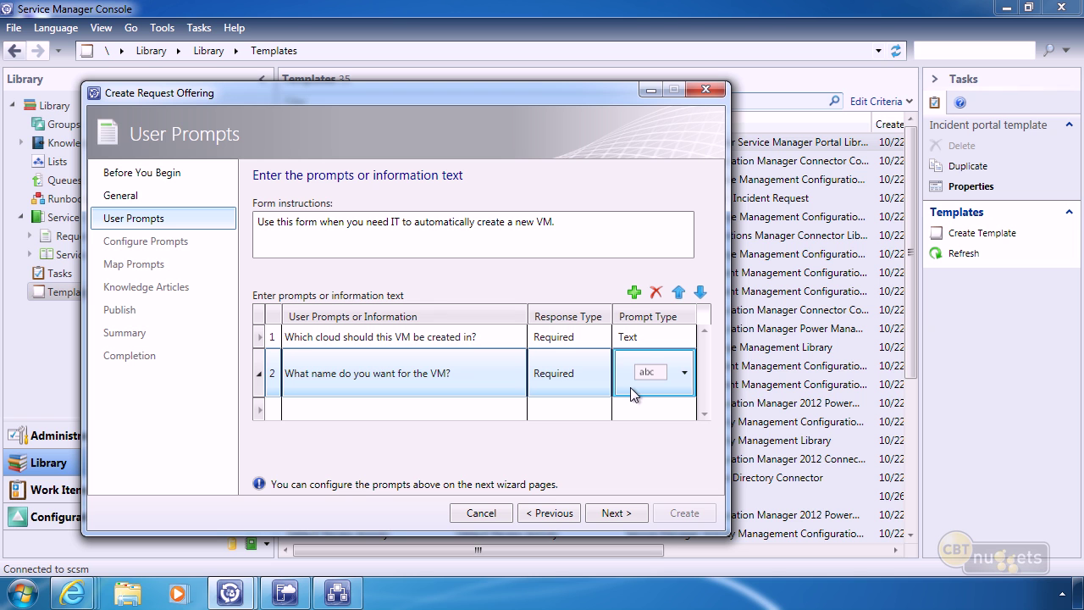
Review the cloud prompt's constraints and keep it without a length limit.
{"action": "left_click", "coordinate": [619, 516]}
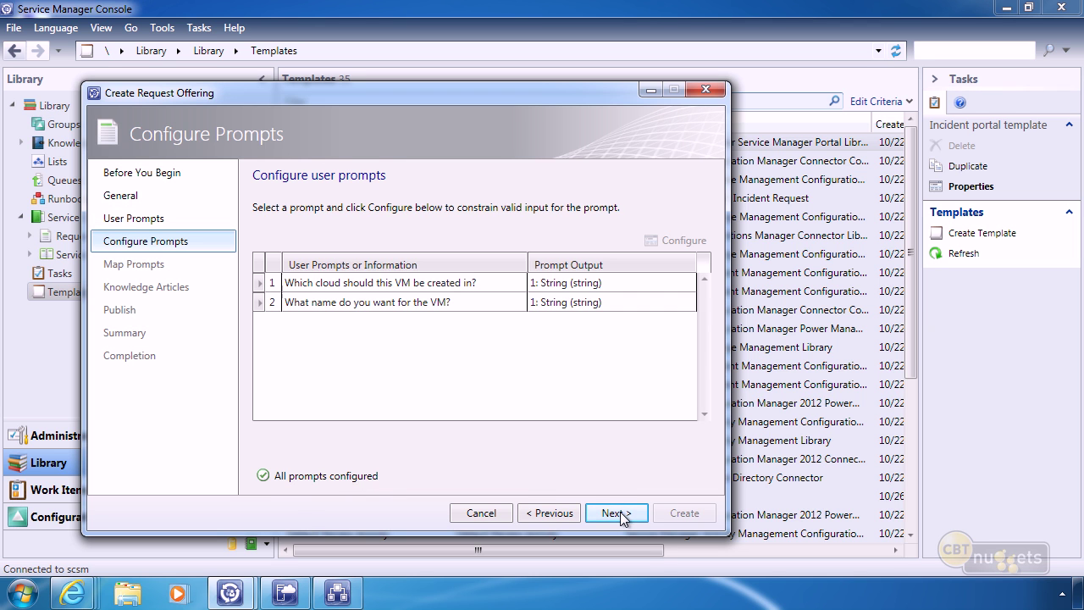
{"action": "mouse_move", "coordinate": [603, 303]}
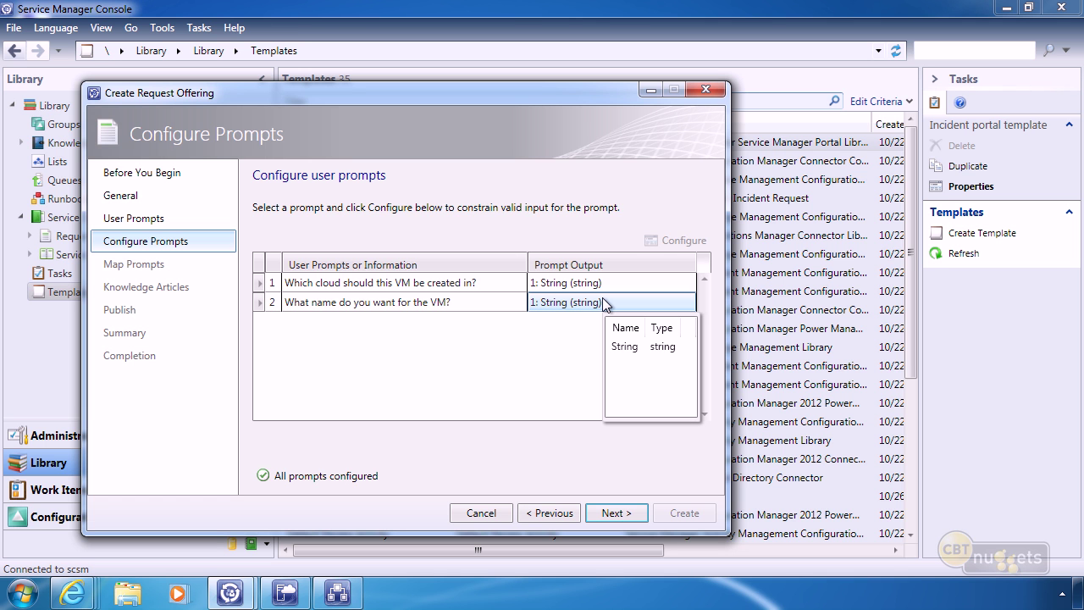
{"action": "left_click", "coordinate": [587, 284]}
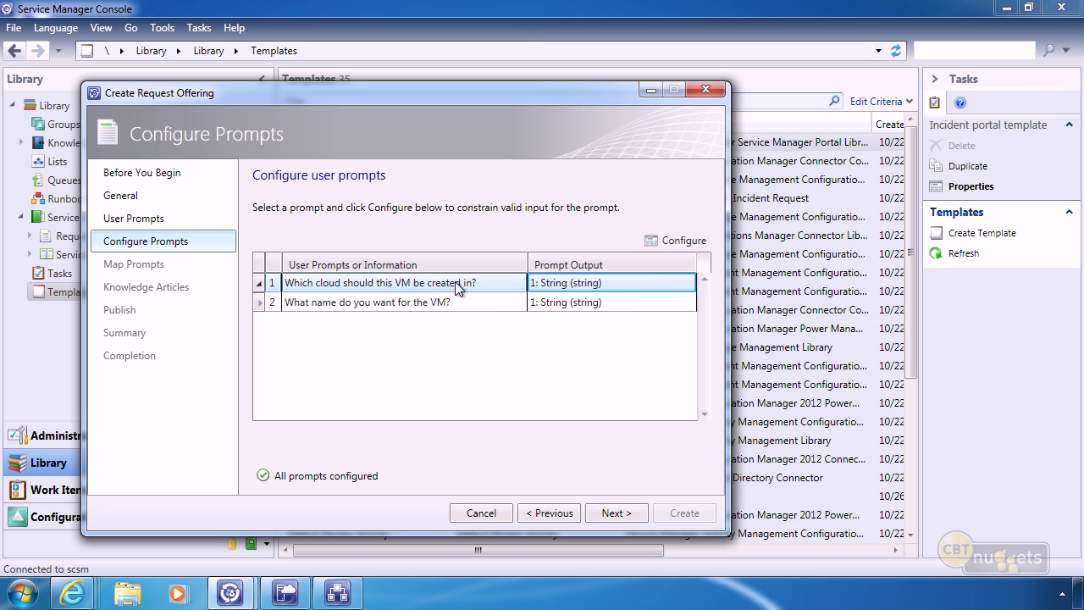
{"action": "left_click", "coordinate": [681, 240]}
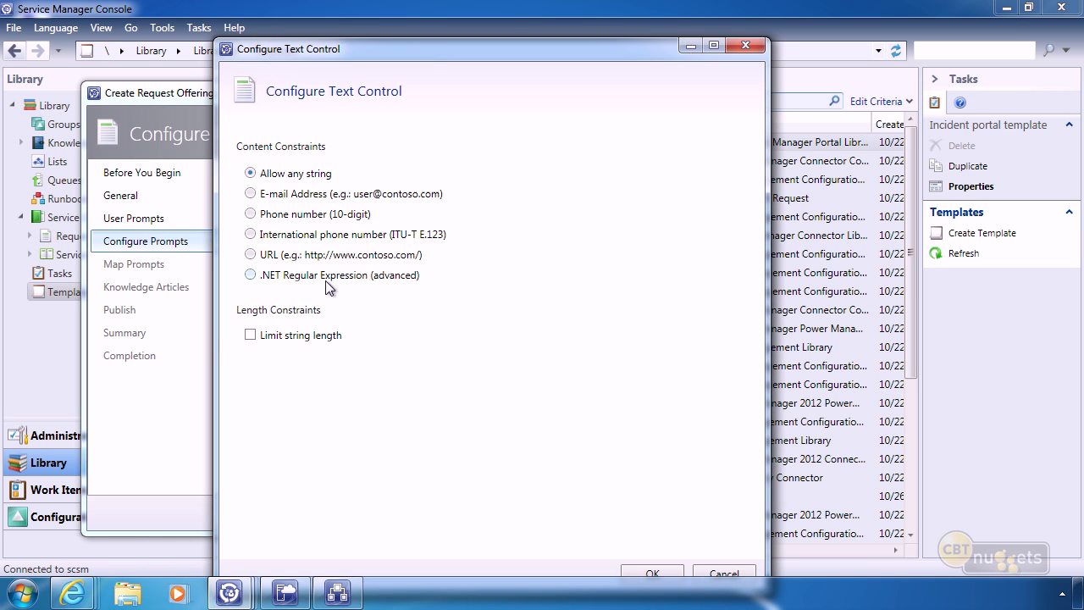
{"action": "left_click", "coordinate": [252, 336]}
{"action": "left_click", "coordinate": [297, 337]}
{"action": "left_click", "coordinate": [746, 48]}
{"action": "left_click", "coordinate": [585, 351]}
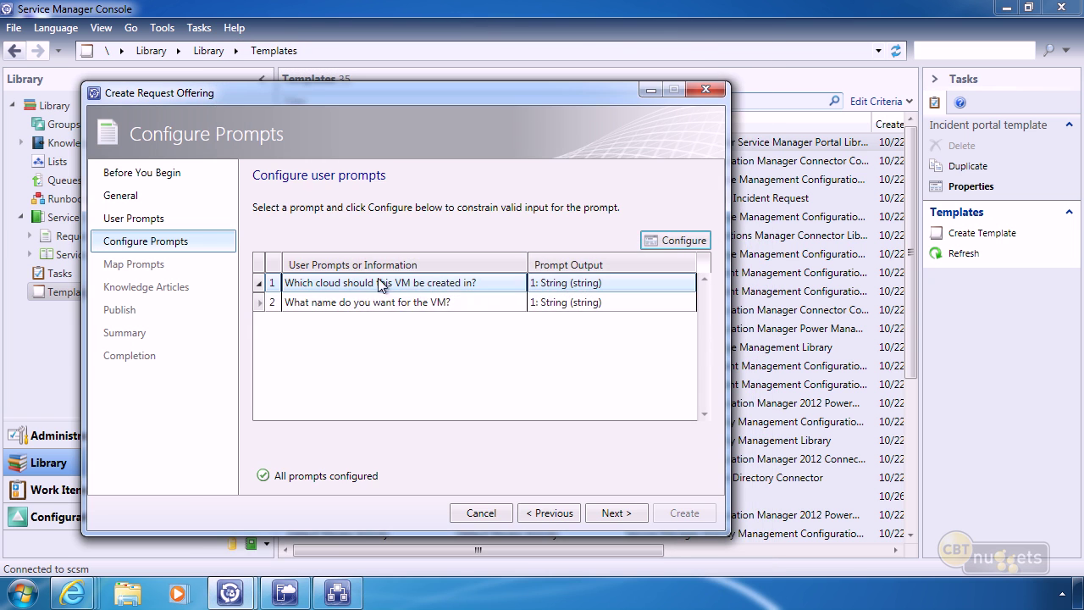
Limit the VM name prompt's answer to a minimum of 1 and maximum of 15 characters.
{"action": "left_click", "coordinate": [576, 304]}
{"action": "left_click", "coordinate": [675, 240]}
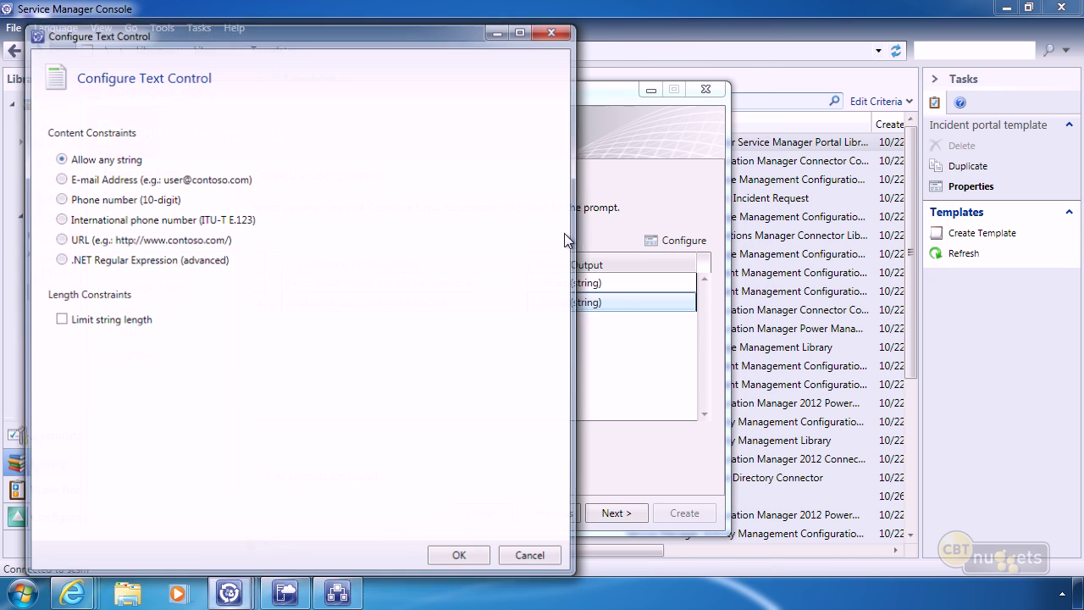
{"action": "left_click", "coordinate": [58, 319]}
{"action": "double_click", "coordinate": [173, 344]}
{"action": "double_click", "coordinate": [178, 374]}
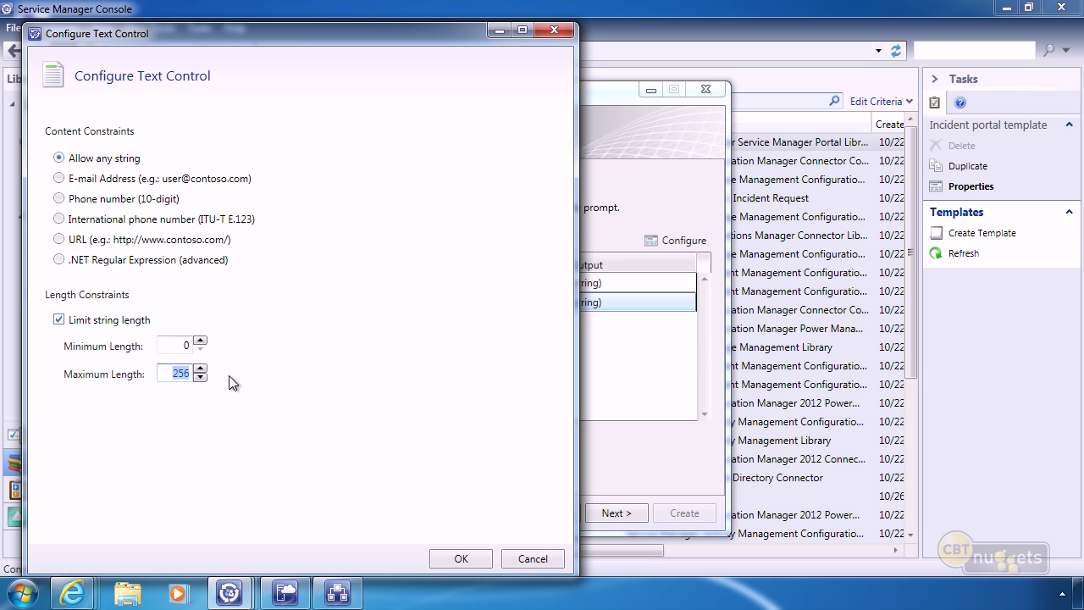
{"action": "type", "text": "154"}
{"action": "key", "text": "BackSpace"}
{"action": "left_click", "coordinate": [200, 341]}
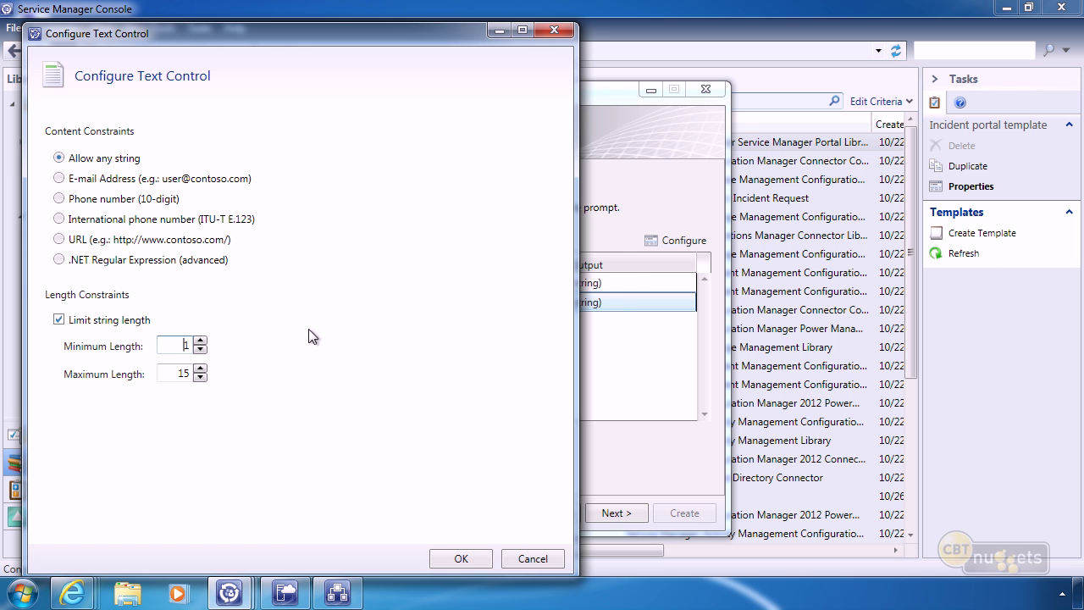
{"action": "left_click", "coordinate": [466, 558]}
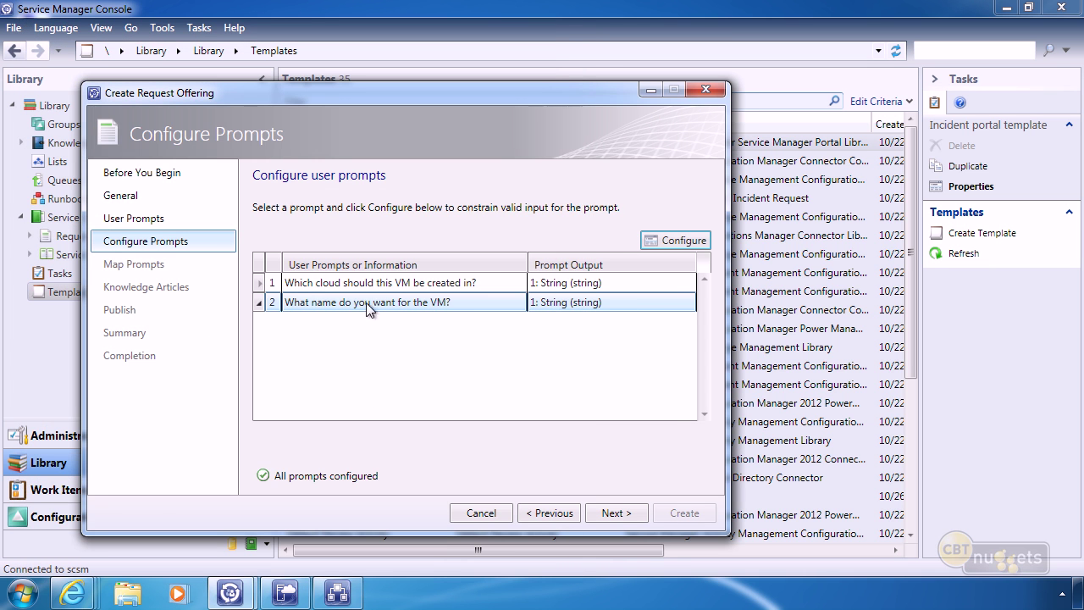
Map the cloud prompt answer to the New VM runbook's Text1 property.
{"action": "left_click", "coordinate": [616, 512]}
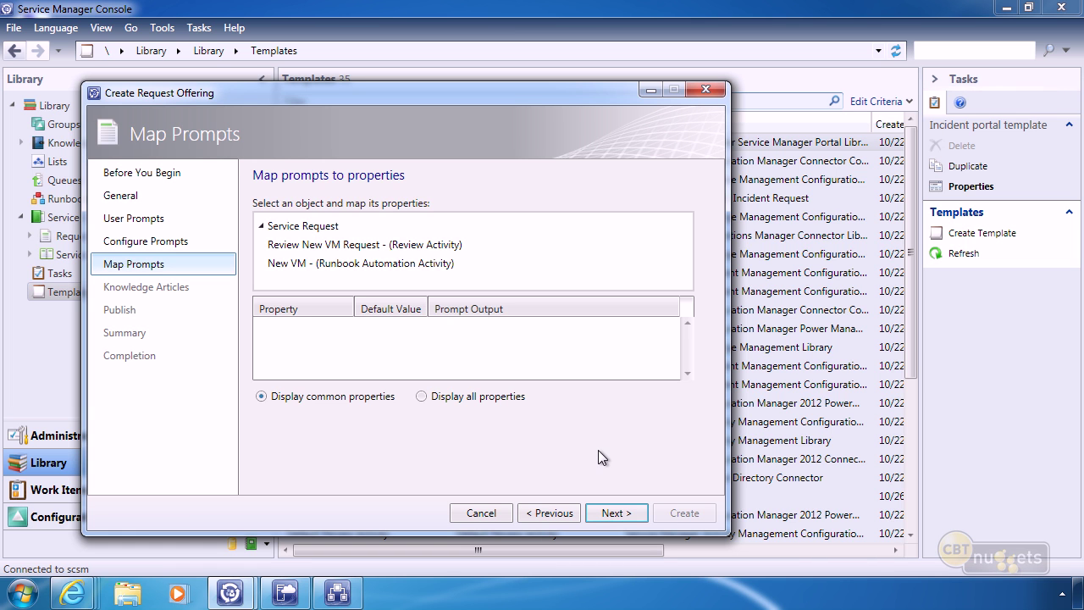
{"action": "left_click", "coordinate": [352, 264]}
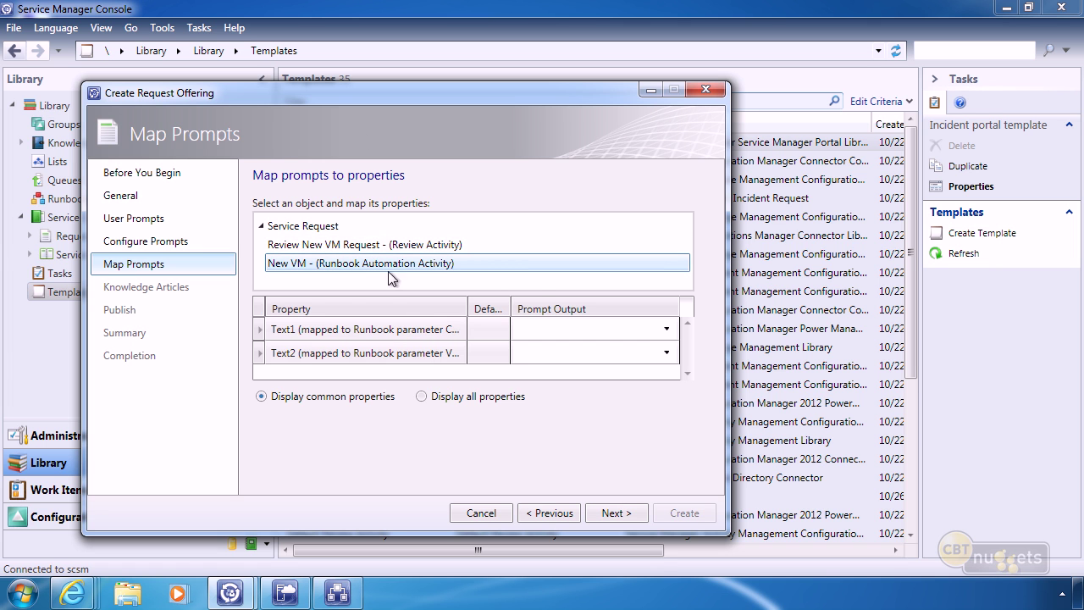
{"action": "left_click", "coordinate": [348, 330]}
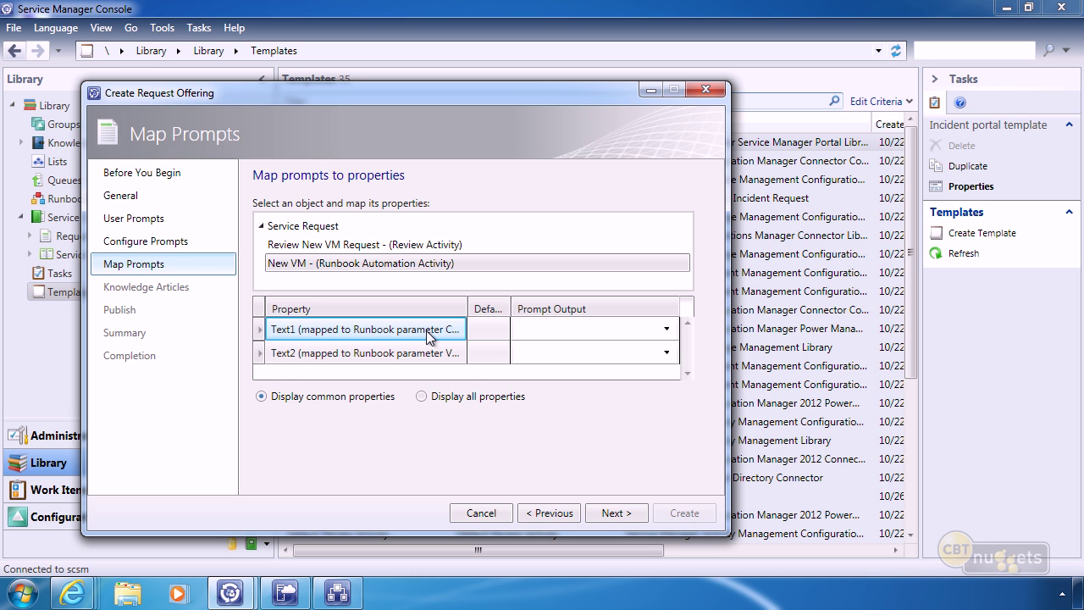
{"action": "left_click", "coordinate": [579, 332]}
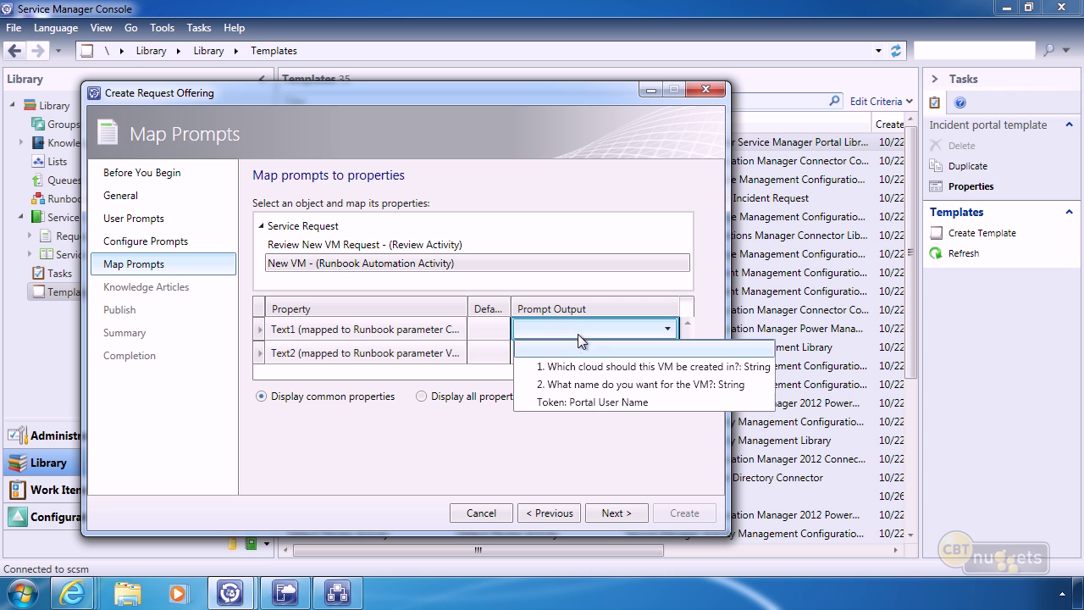
{"action": "left_click", "coordinate": [593, 366]}
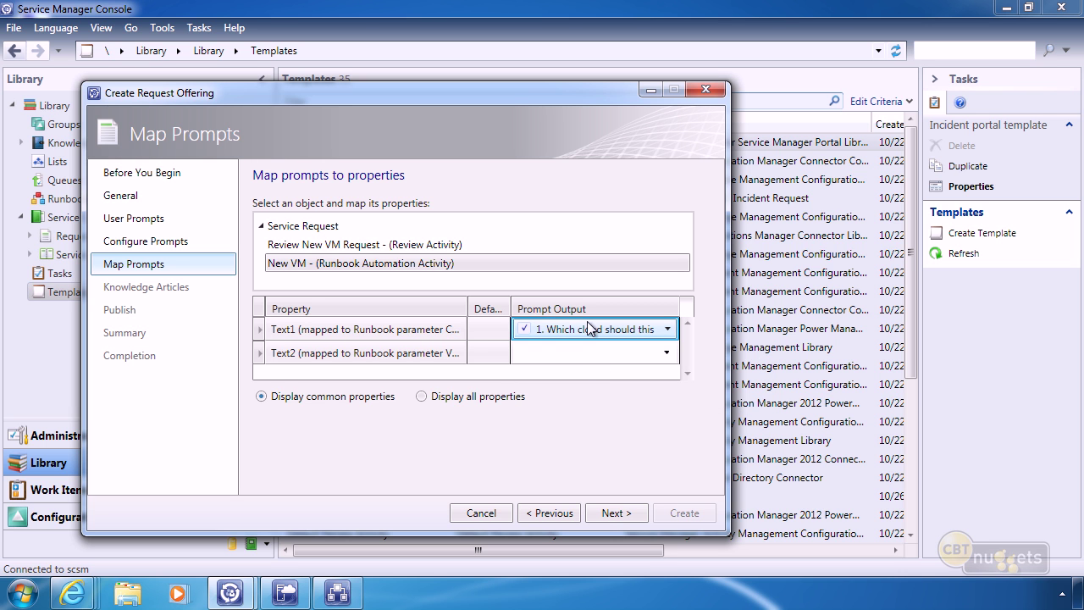
Map the VM name prompt answer to Text2 and continue to Knowledge Articles.
{"action": "left_click", "coordinate": [370, 354]}
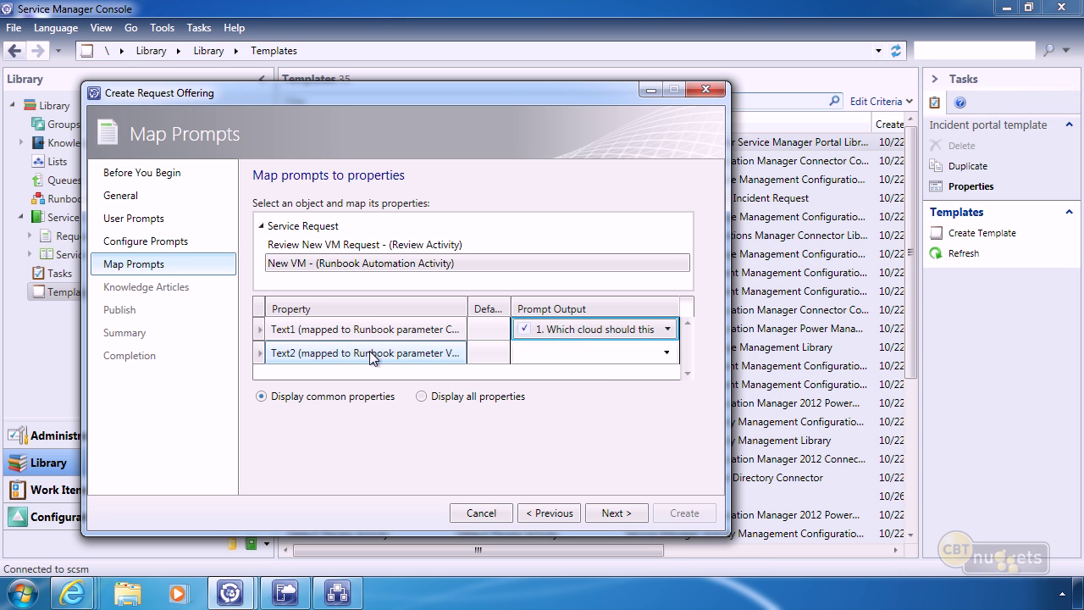
{"action": "left_click", "coordinate": [556, 354]}
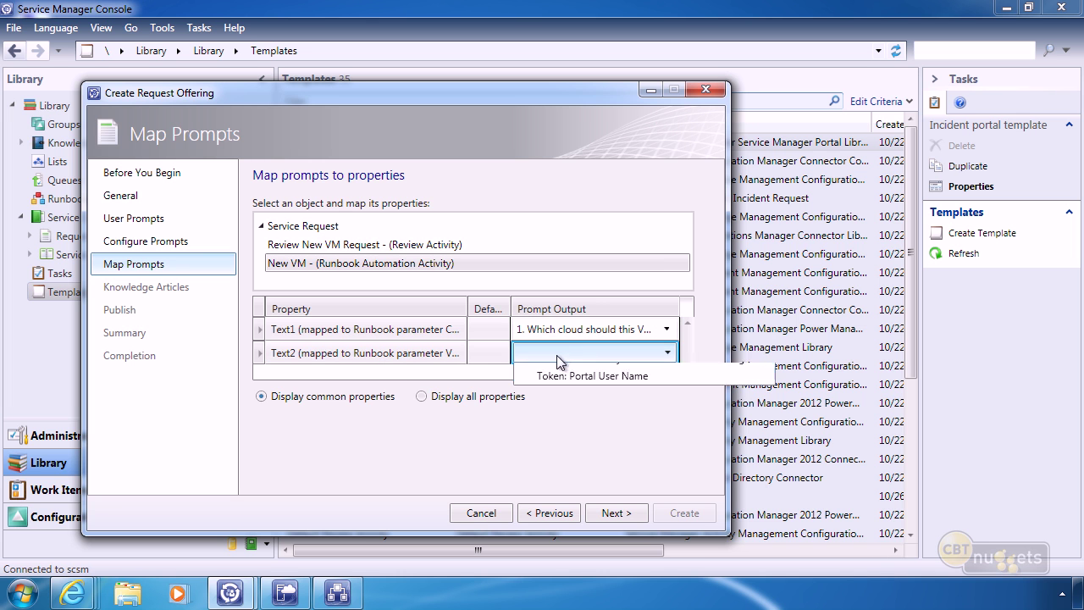
{"action": "left_click", "coordinate": [573, 409]}
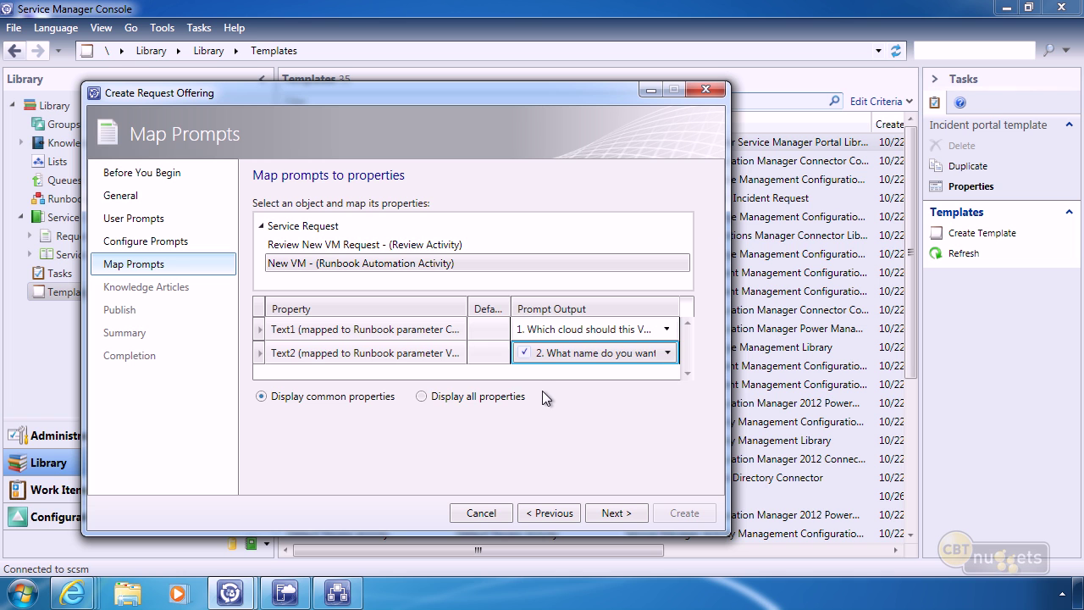
{"action": "left_click", "coordinate": [355, 244]}
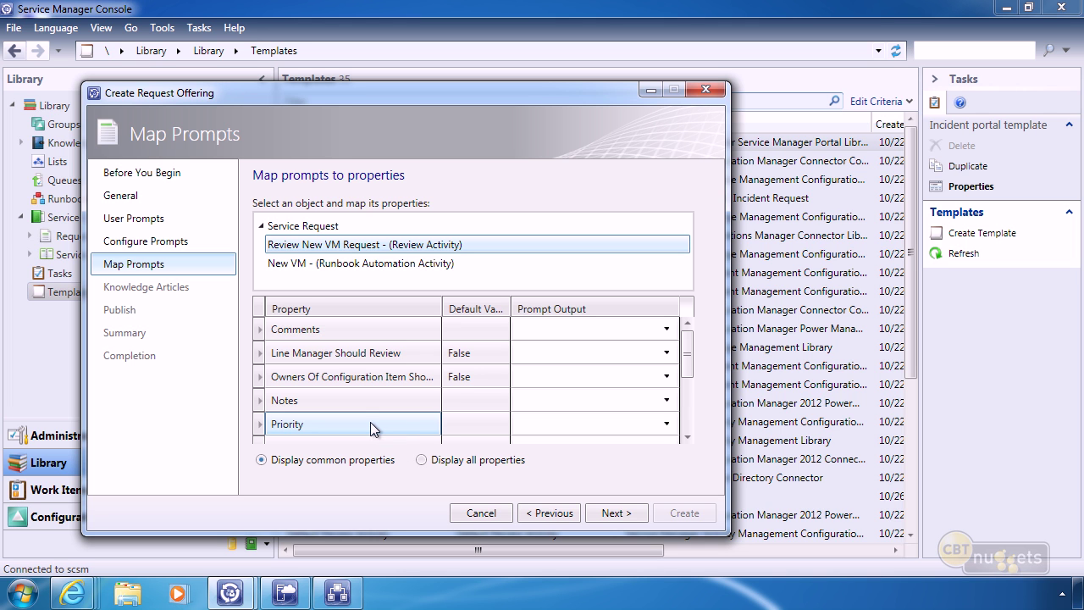
{"action": "left_click", "coordinate": [617, 513]}
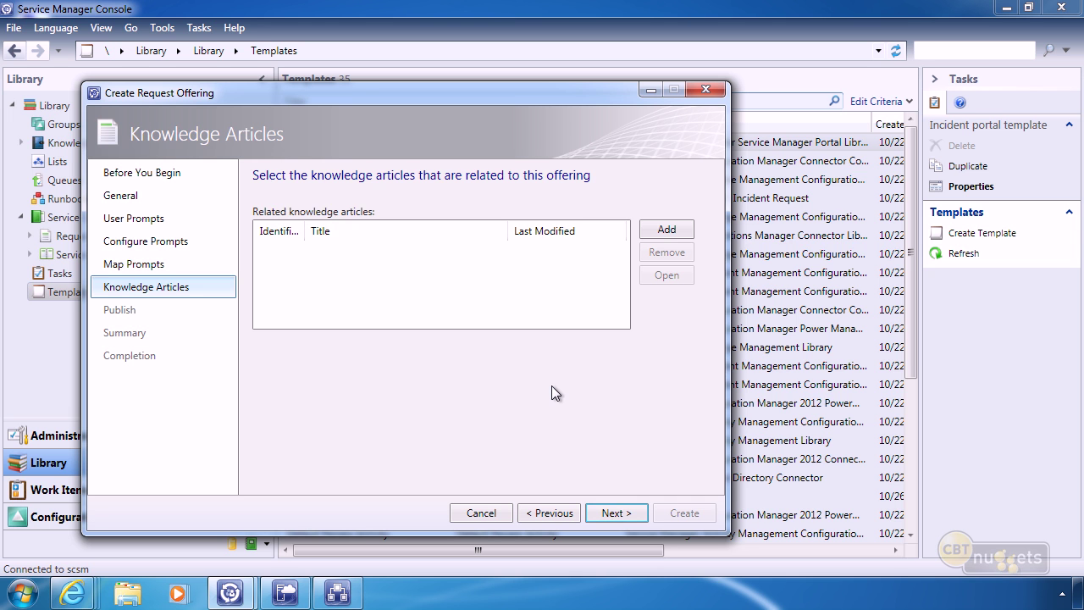
Set the Request a New VM offering to Published, create it, and close the wizard.
{"action": "left_click", "coordinate": [605, 513]}
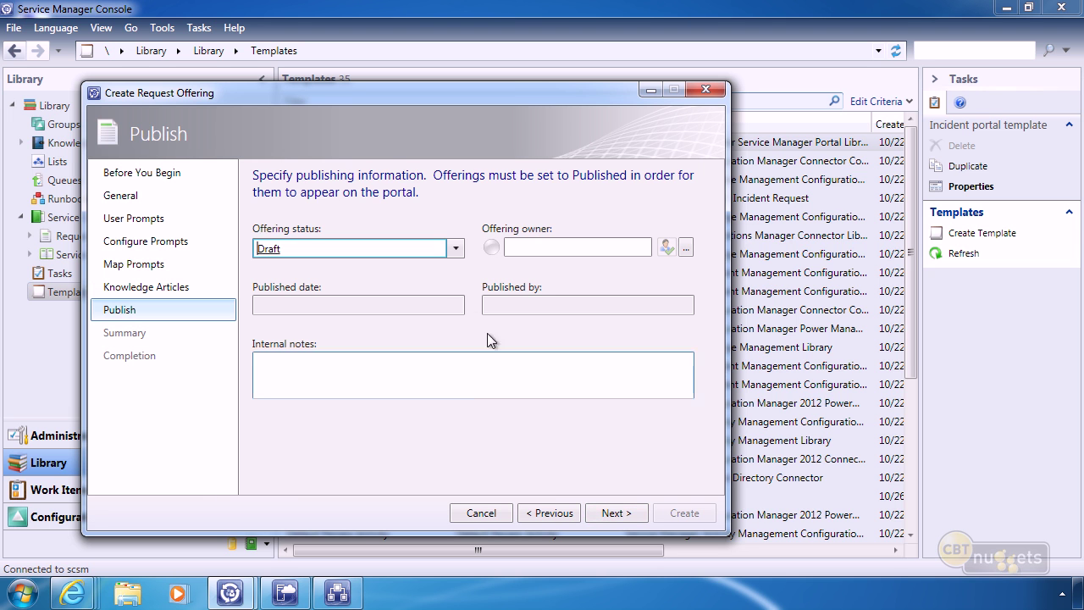
{"action": "left_click", "coordinate": [455, 249]}
{"action": "left_click", "coordinate": [279, 292]}
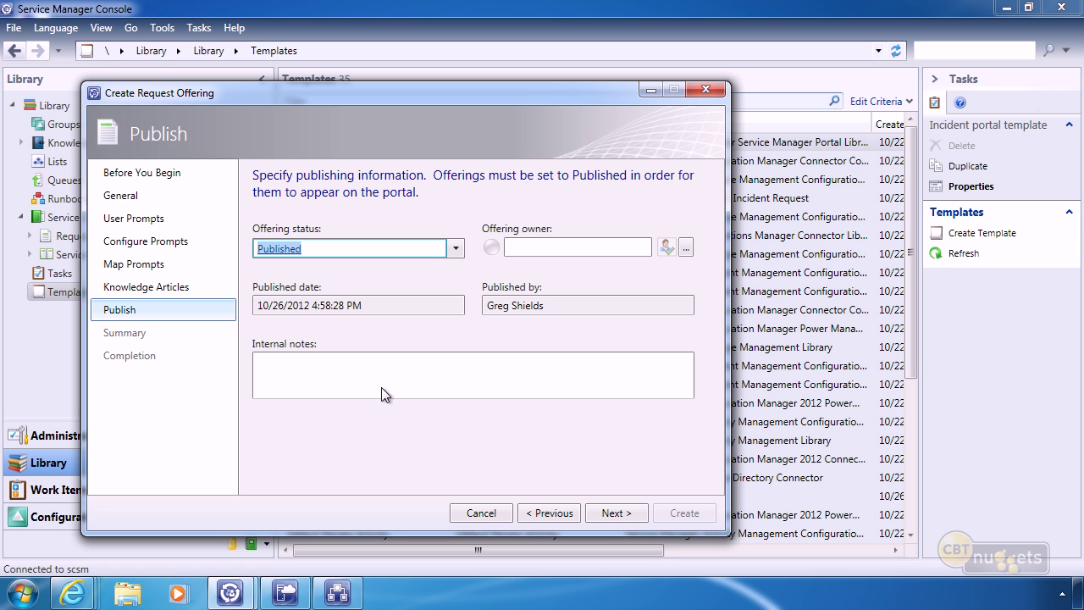
{"action": "left_click", "coordinate": [623, 513]}
{"action": "left_click", "coordinate": [684, 514]}
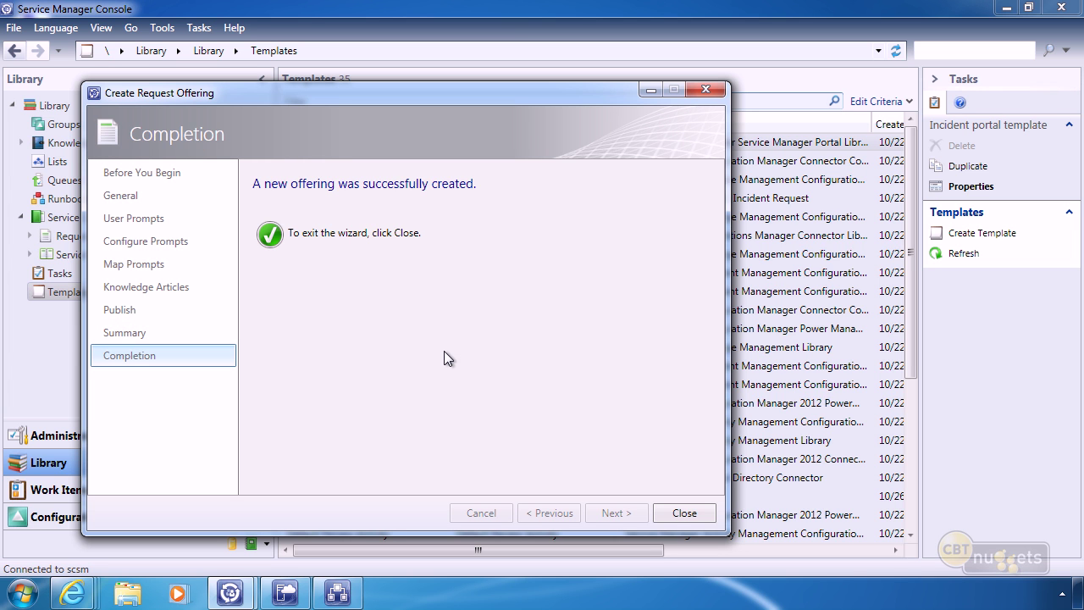
{"action": "left_click", "coordinate": [684, 512]}
Start a new service offering from the library's Service Offerings node.
{"action": "left_click", "coordinate": [78, 256]}
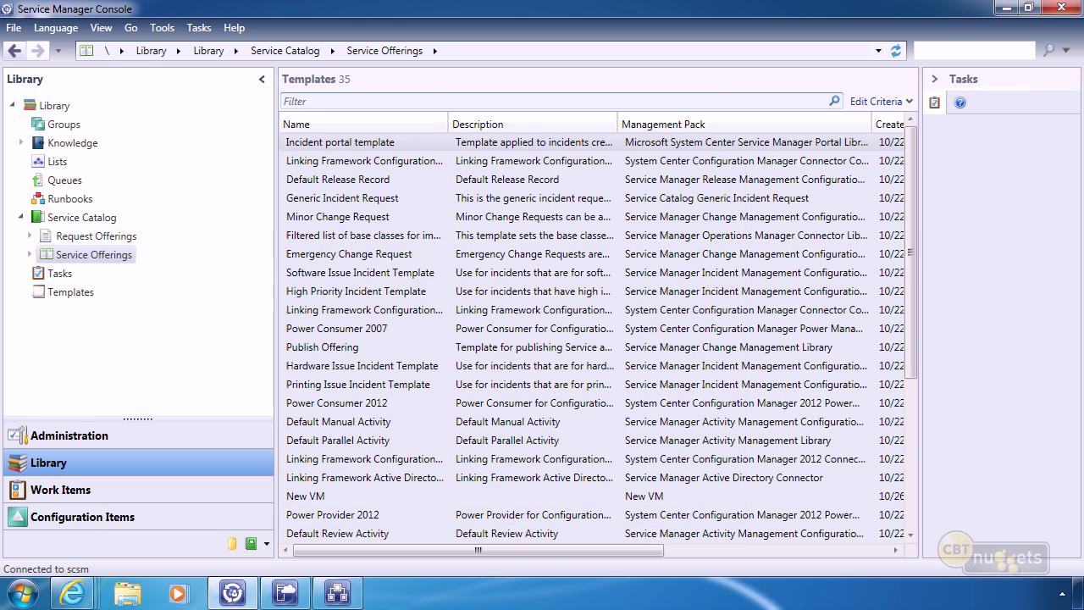
{"action": "right_click", "coordinate": [97, 259]}
{"action": "left_click", "coordinate": [118, 263]}
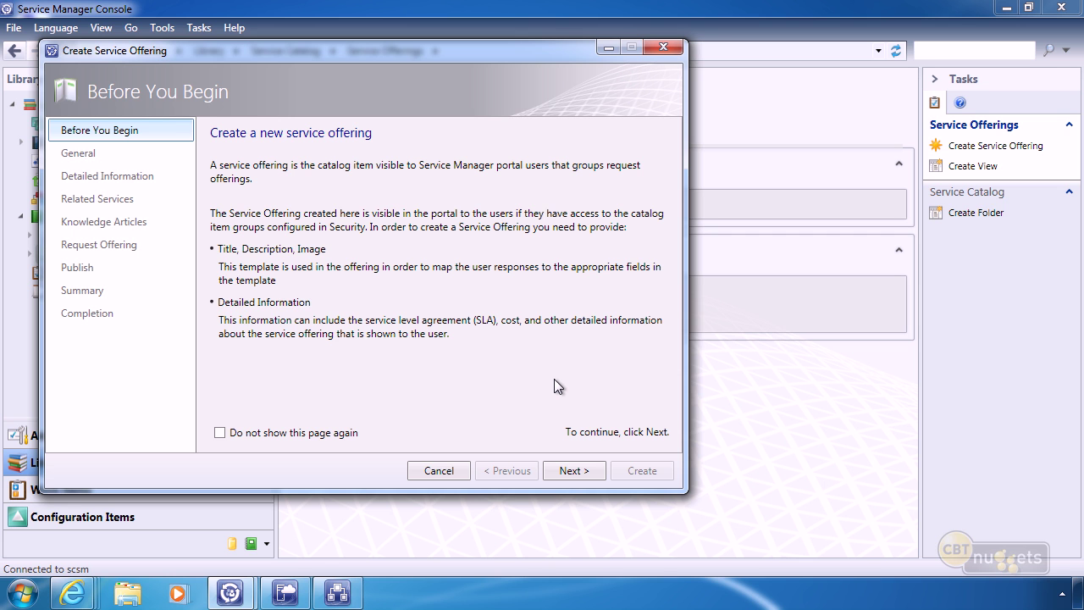
{"action": "left_click", "coordinate": [571, 471]}
Title it 'Virtual Server Requests' with overview 'Use this to request changes to virtual servers.'.
{"action": "type", "text": "Virtualization Requests"}
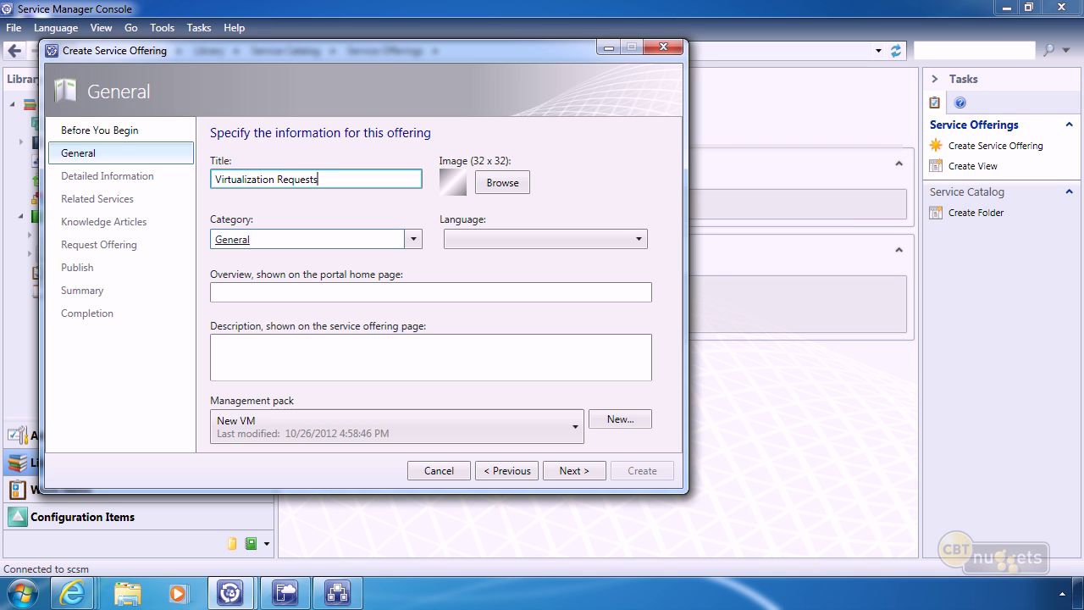
{"action": "key", "text": "Home"}
{"action": "key", "text": "ctrl+shift+Right"}
{"action": "type", "text": "Virtual Server"}
{"action": "left_click", "coordinate": [468, 238]}
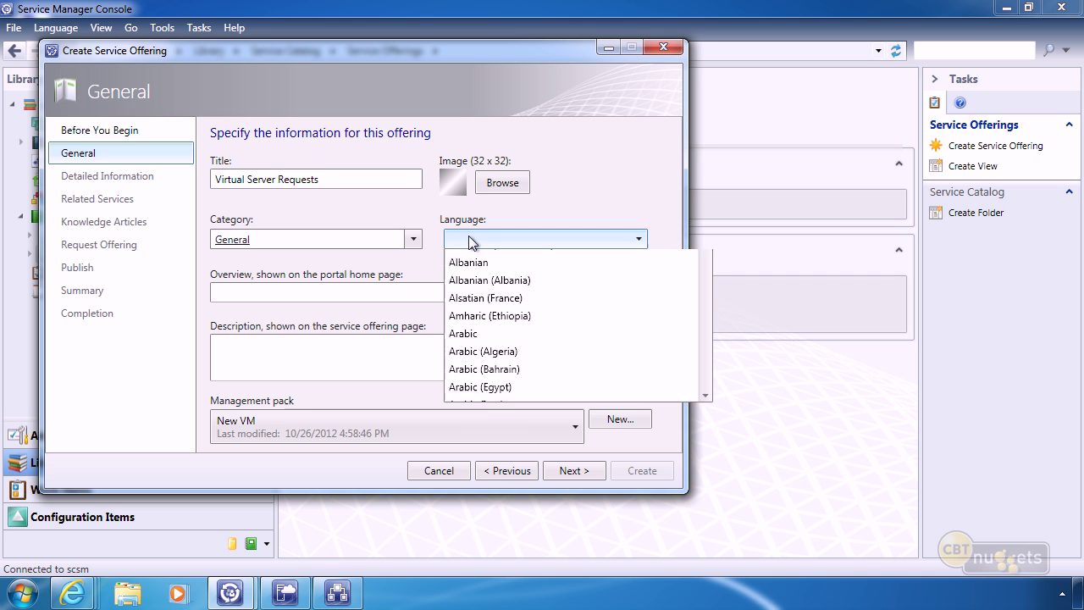
{"action": "left_click", "coordinate": [469, 237]}
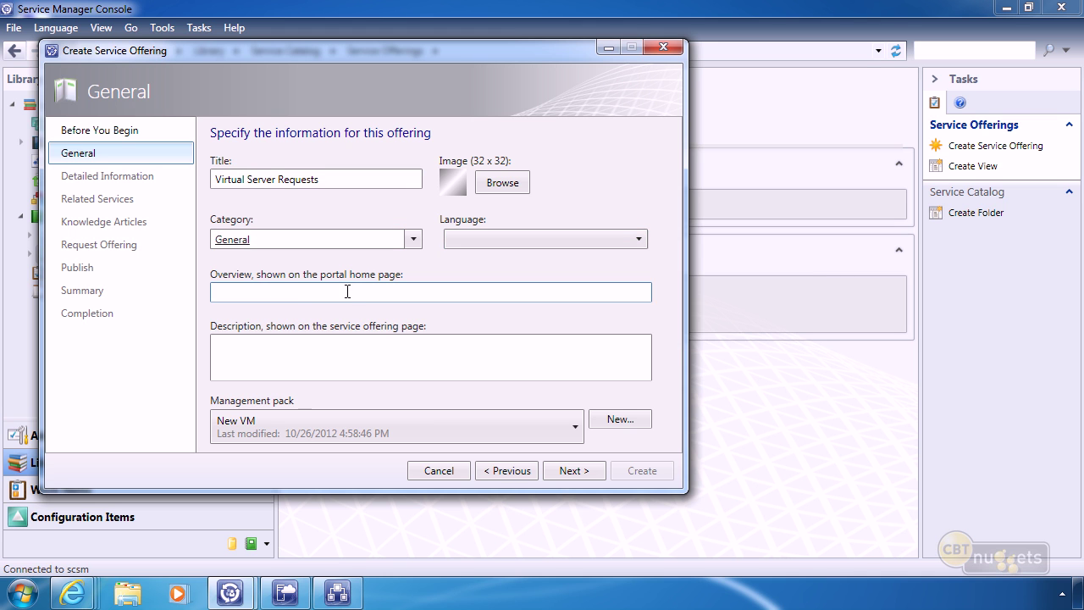
{"action": "left_click", "coordinate": [321, 293]}
{"action": "type", "text": "Use"}
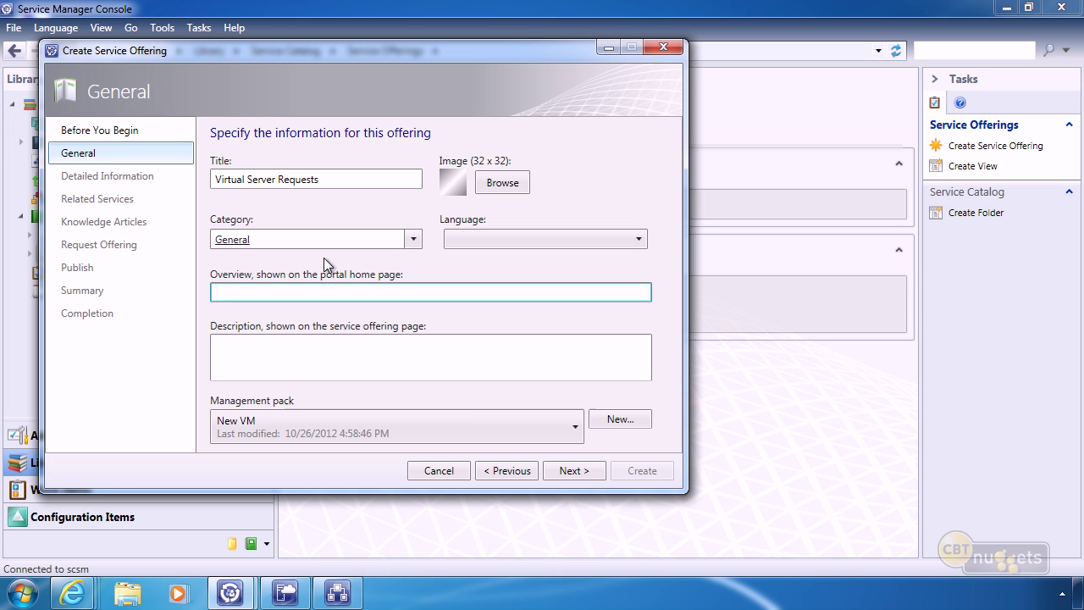
{"action": "type", "text": " this to request change"}
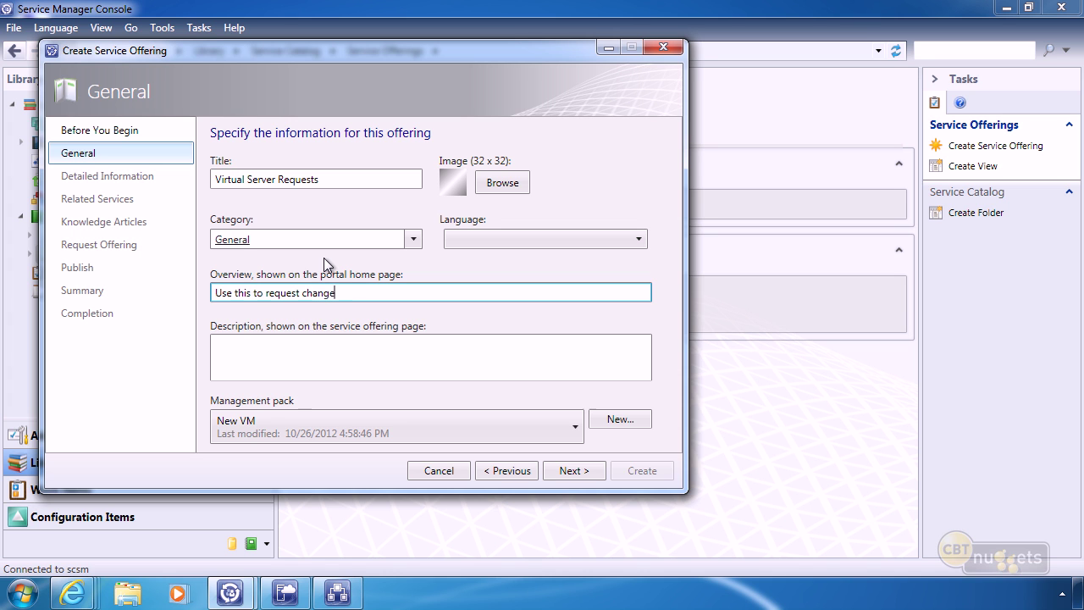
{"action": "type", "text": "s to virtual servers."}
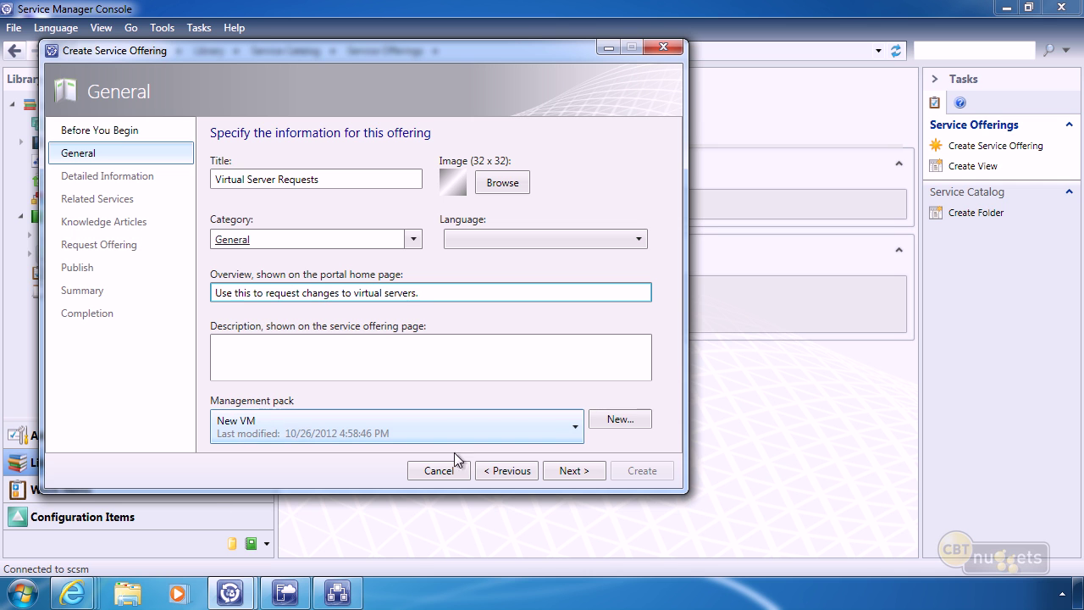
{"action": "left_click", "coordinate": [572, 471]}
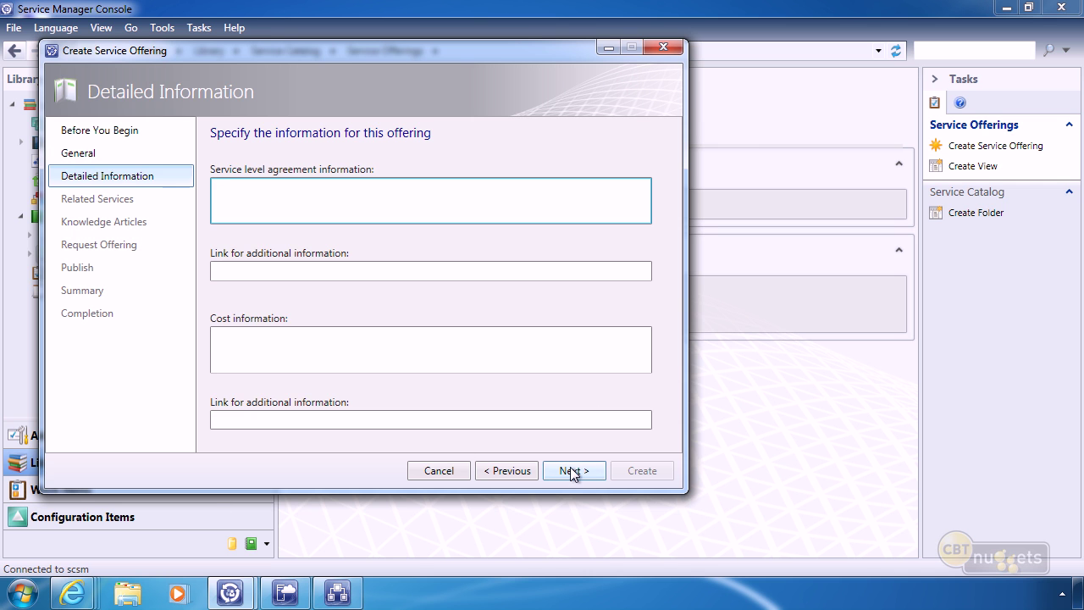
Move past the Related Services and Knowledge Articles pages without changes.
{"action": "left_click", "coordinate": [570, 471]}
{"action": "left_click", "coordinate": [624, 187]}
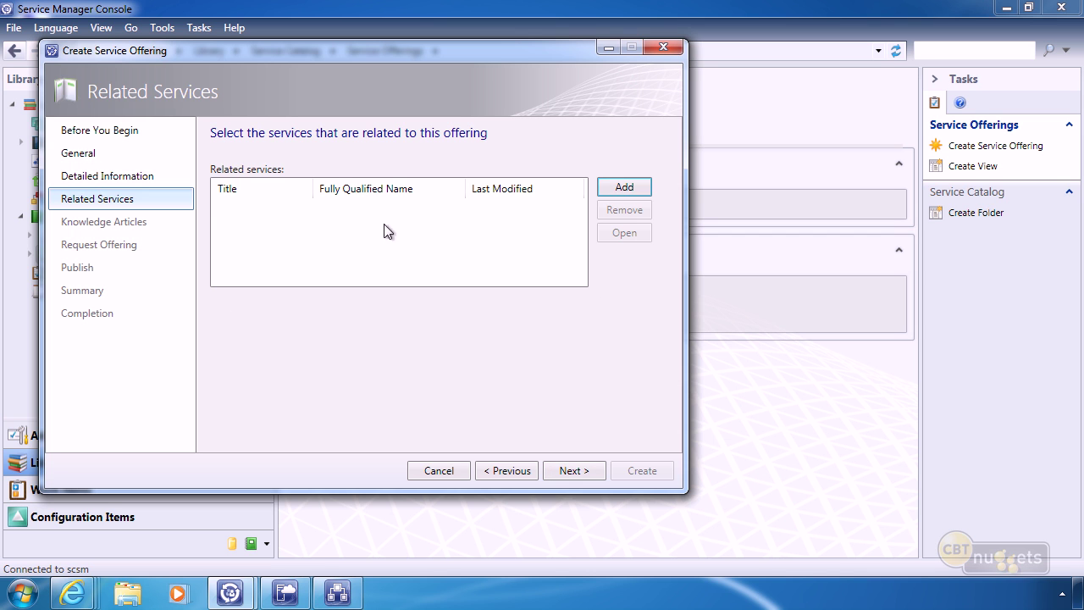
{"action": "left_click", "coordinate": [572, 471]}
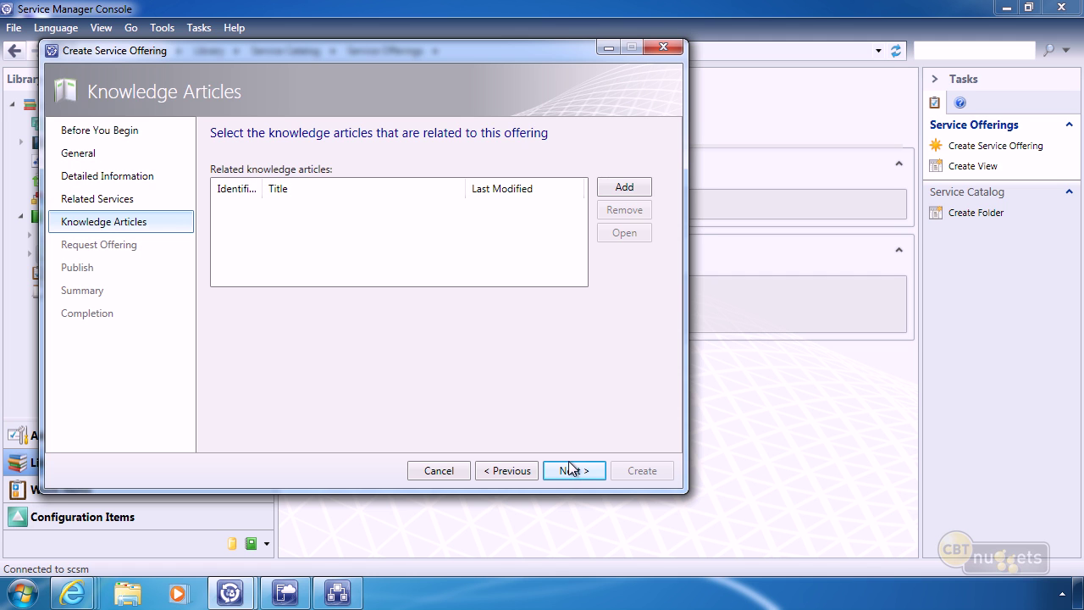
{"action": "left_click", "coordinate": [572, 470]}
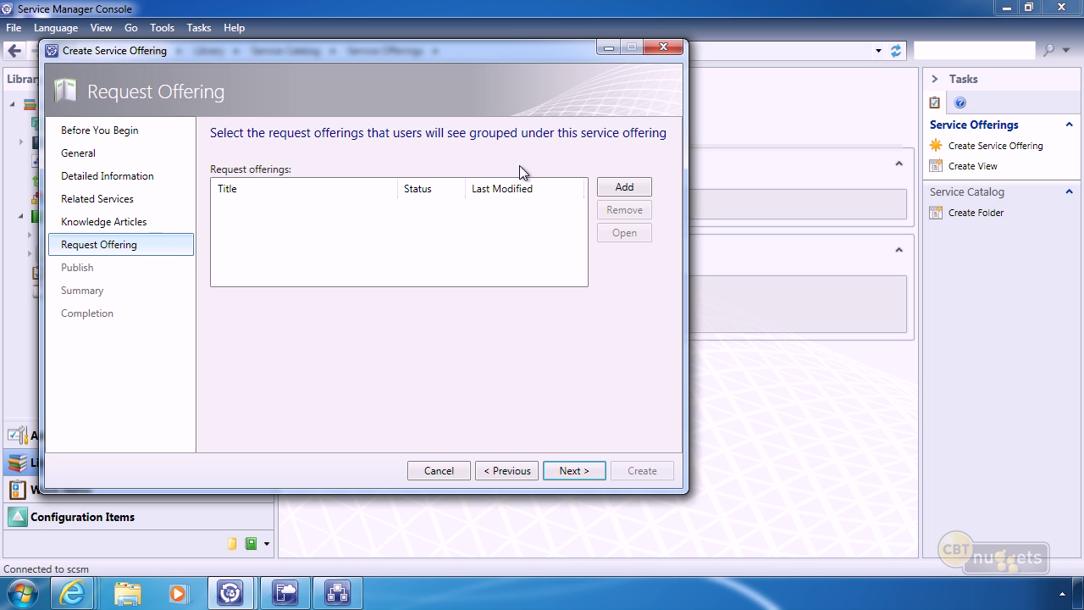
Add the 'Request a New VM' offering, found by searching 'vm', to the service offering.
{"action": "left_click", "coordinate": [633, 190]}
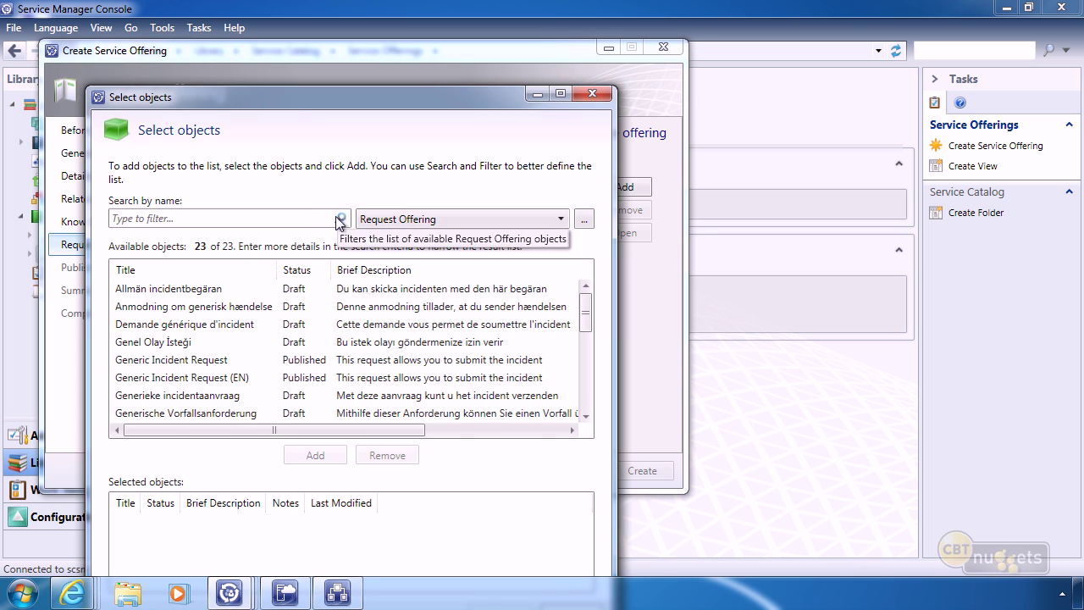
{"action": "left_click", "coordinate": [292, 218]}
{"action": "type", "text": "vm"}
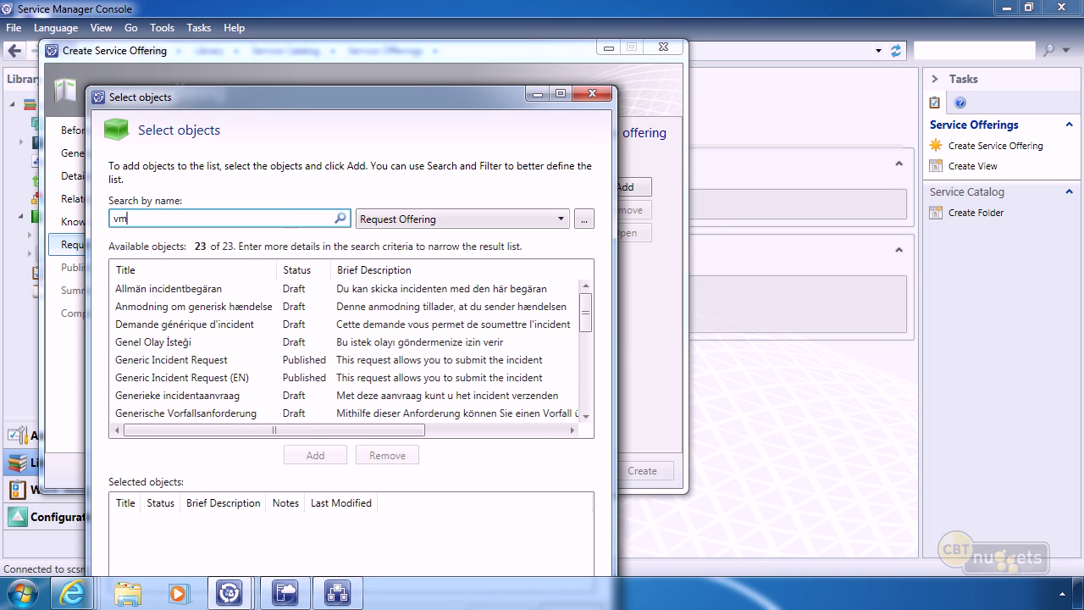
{"action": "left_click", "coordinate": [168, 289]}
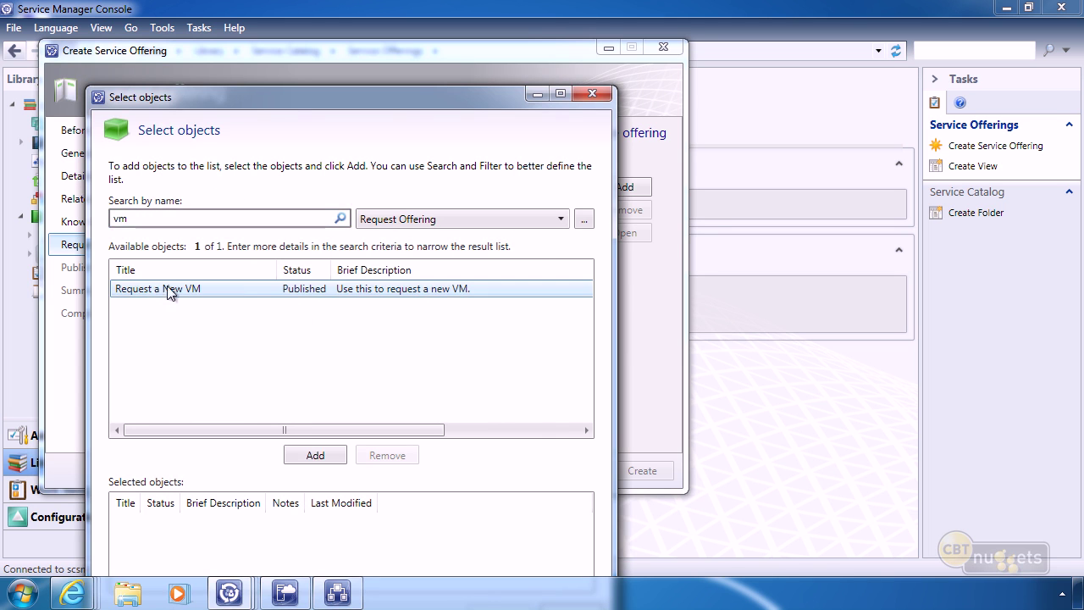
{"action": "left_click", "coordinate": [315, 455]}
{"action": "left_click_drag", "start_coordinate": [389, 111], "coordinate": [495, 59]}
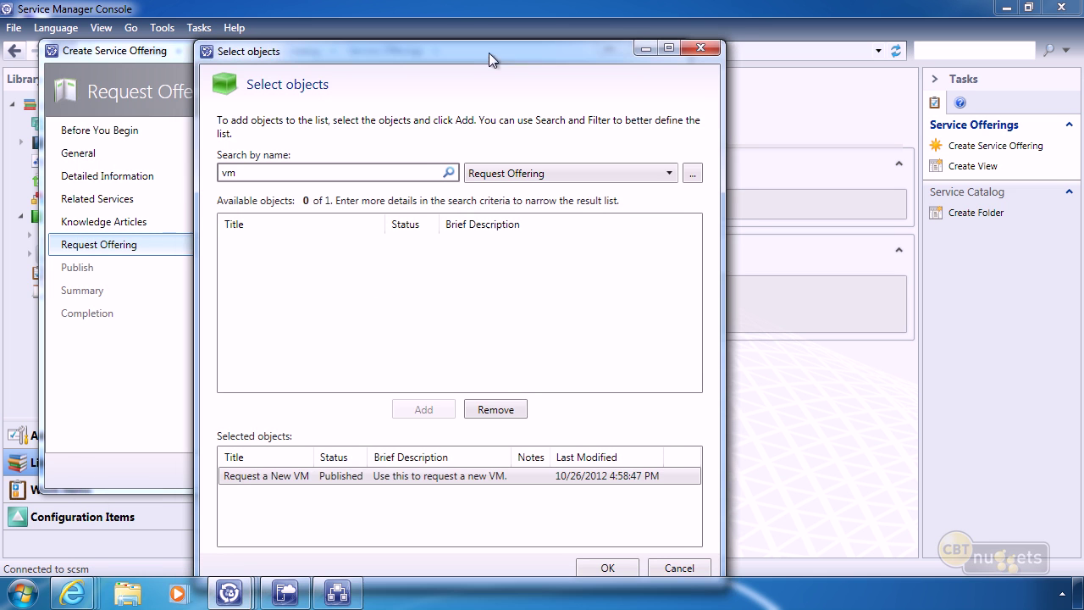
{"action": "left_click", "coordinate": [605, 565]}
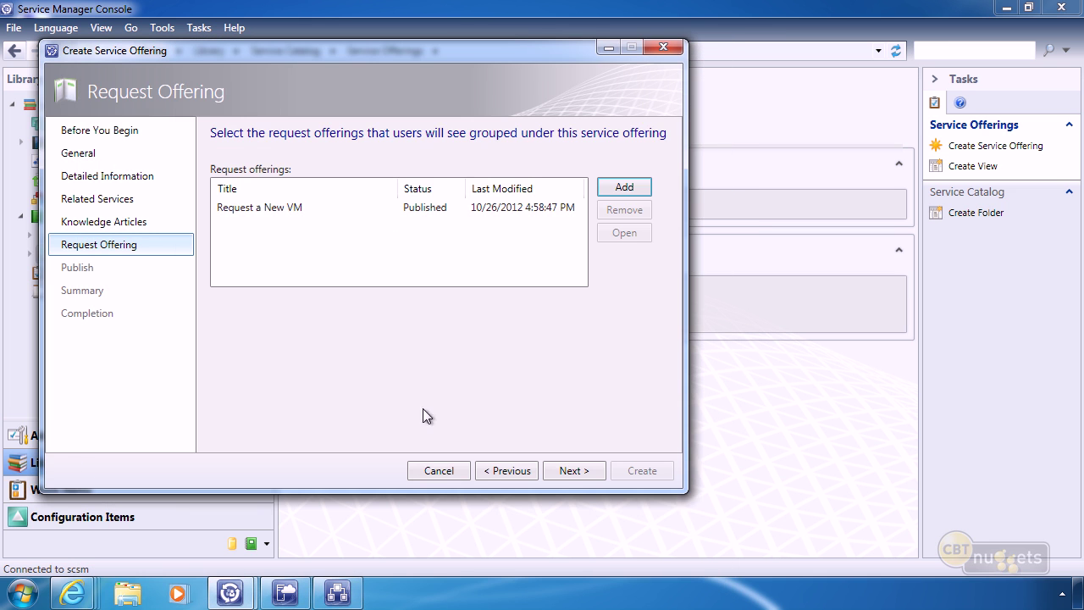
Set the Virtual Server Requests offering status to Published and create it.
{"action": "left_click", "coordinate": [565, 469]}
{"action": "left_click", "coordinate": [413, 206]}
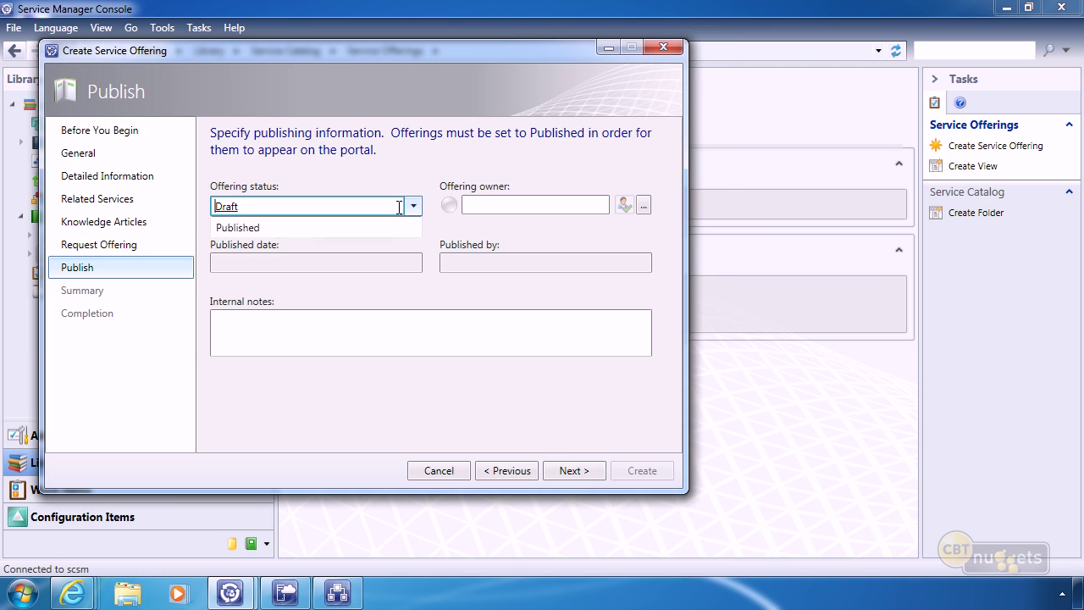
{"action": "left_click", "coordinate": [263, 241]}
{"action": "left_click", "coordinate": [552, 473]}
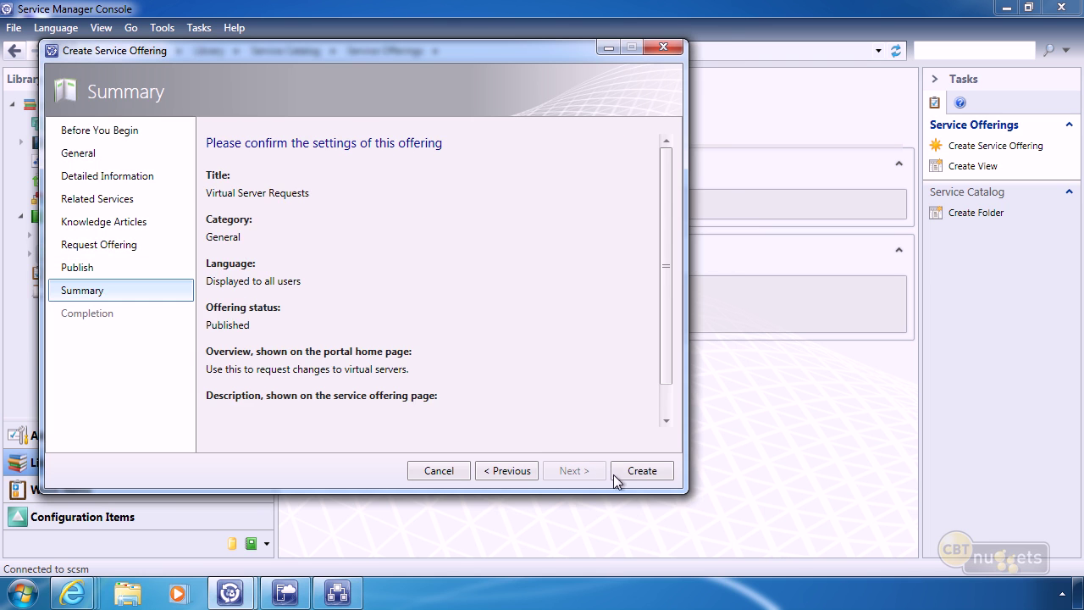
{"action": "left_click", "coordinate": [615, 472]}
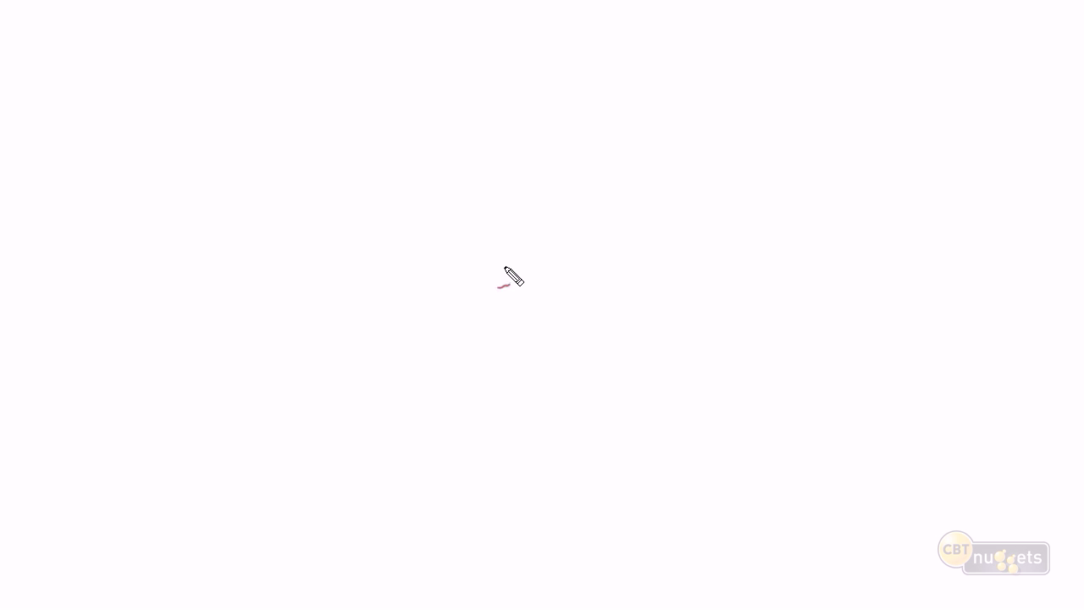
{"action": "mouse_move", "coordinate": [538, 275]}
{"action": "left_mouse_down"}
{"action": "mouse_move", "coordinate": [522, 317]}
{"action": "mouse_move", "coordinate": [572, 264]}
{"action": "mouse_move", "coordinate": [540, 274]}
{"action": "left_mouse_up"}
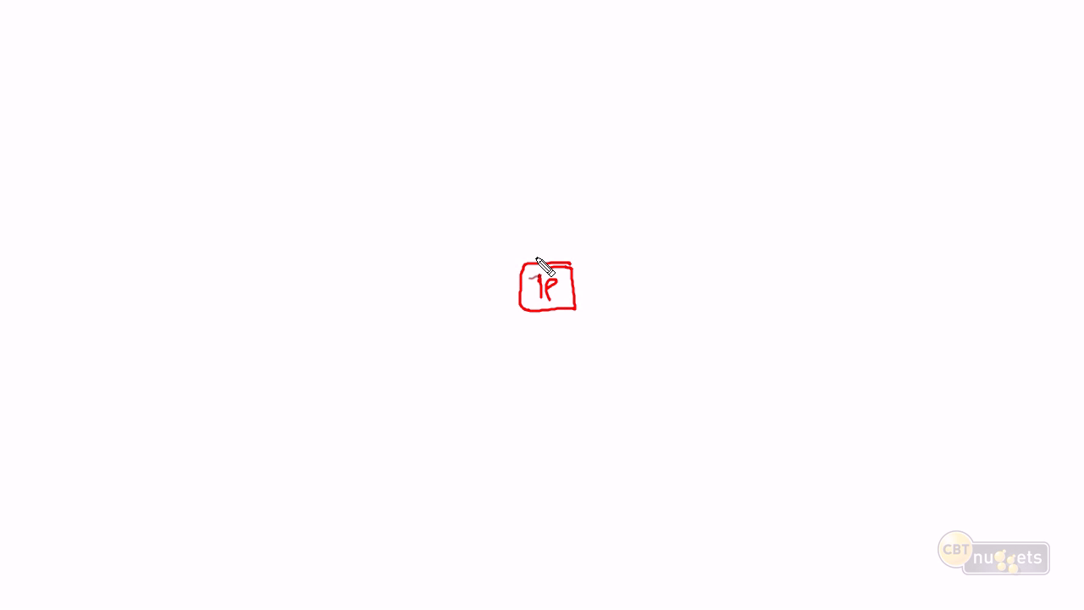
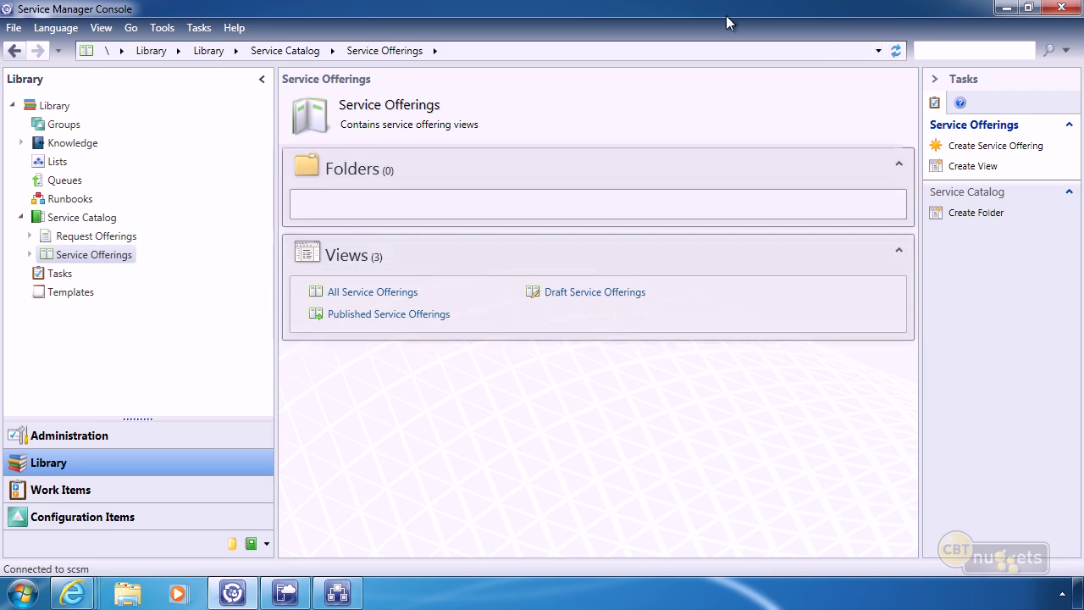
Show the open Internet Explorer windows from the taskbar.
{"action": "left_click", "coordinate": [75, 593]}
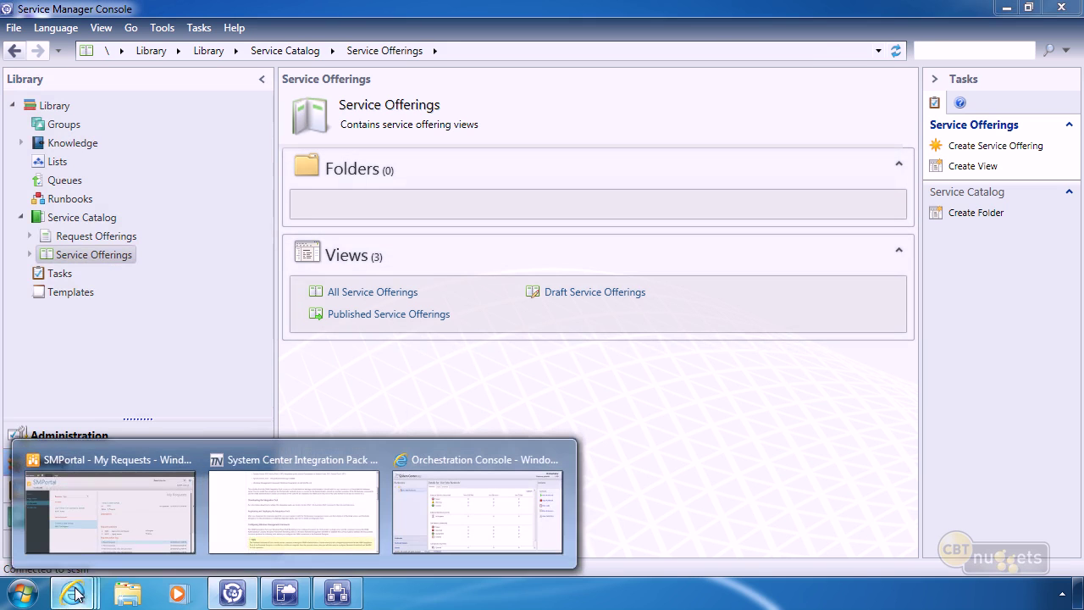
In SMPortal, view the 'Our Three-Tier Service is Down!' incident, then return to the service catalog home.
{"action": "left_click", "coordinate": [83, 492]}
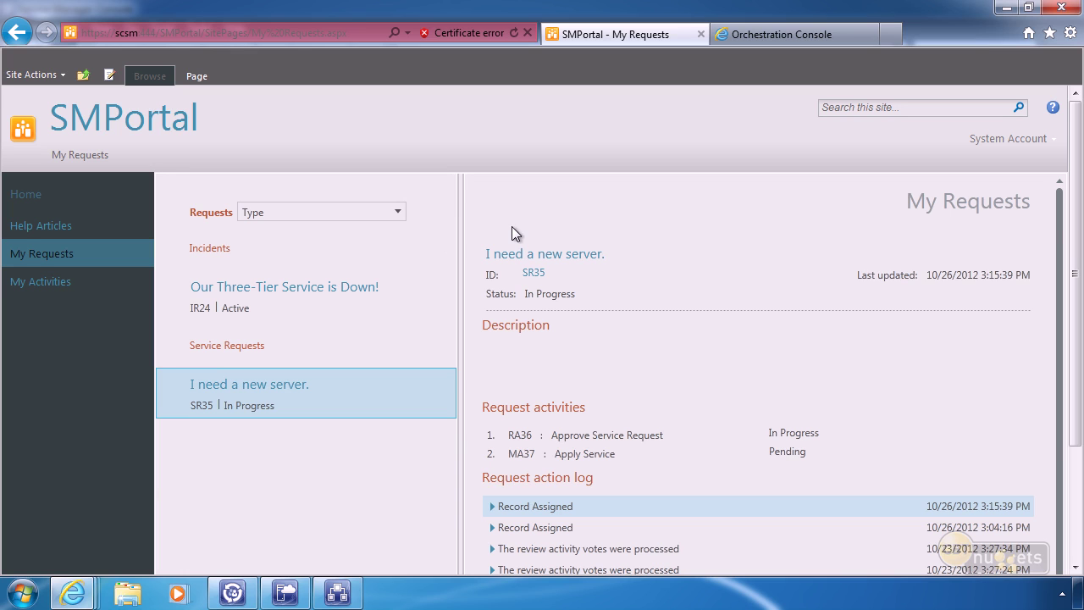
{"action": "left_click", "coordinate": [282, 290]}
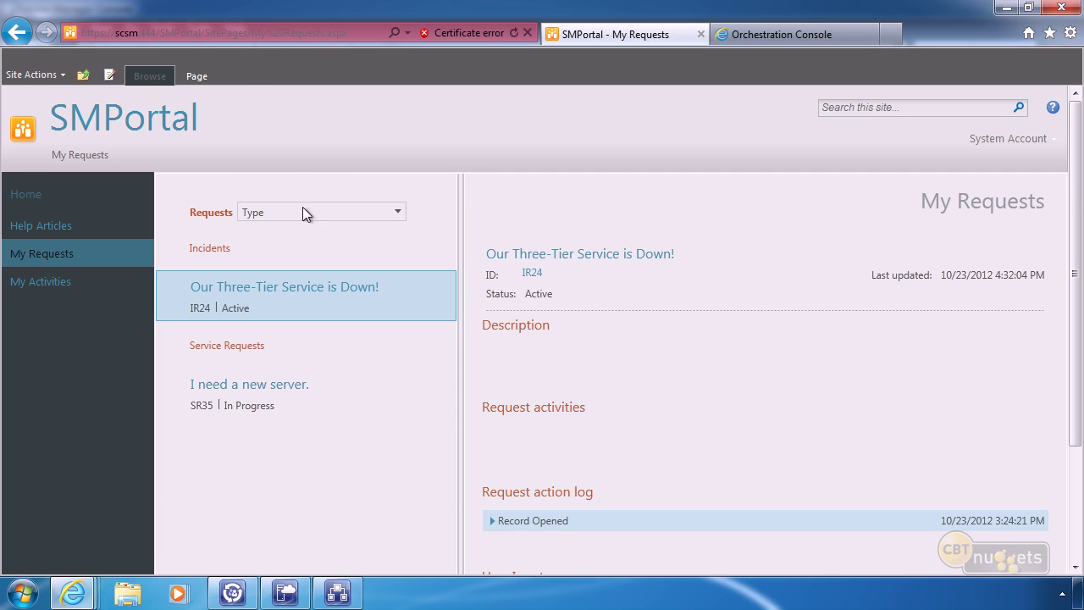
{"action": "left_click", "coordinate": [27, 200]}
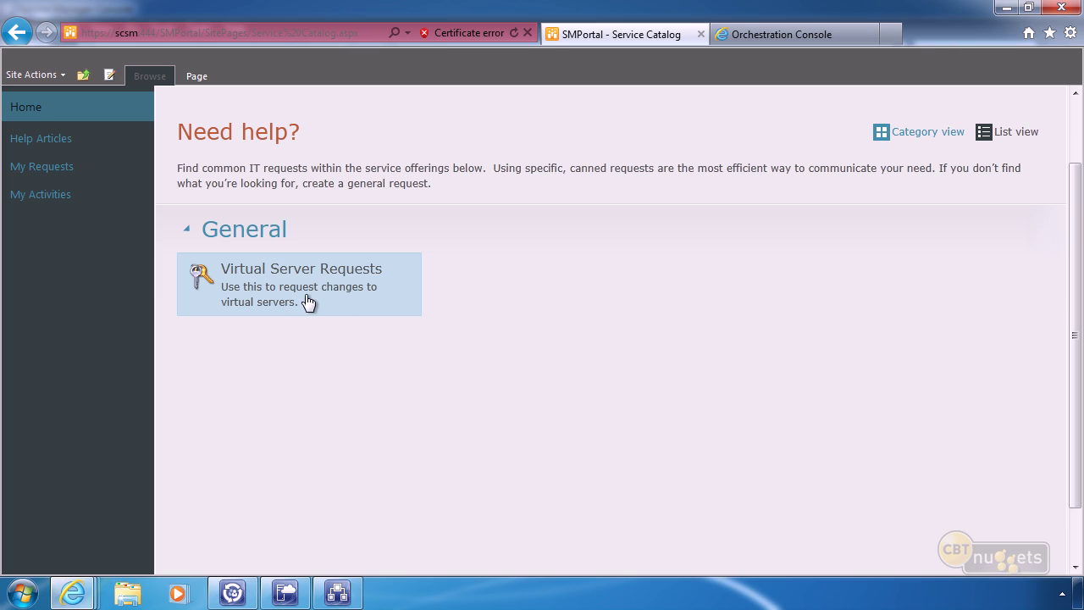
Open the Request a New VM form under the Virtual Server Requests offering.
{"action": "left_click", "coordinate": [308, 302]}
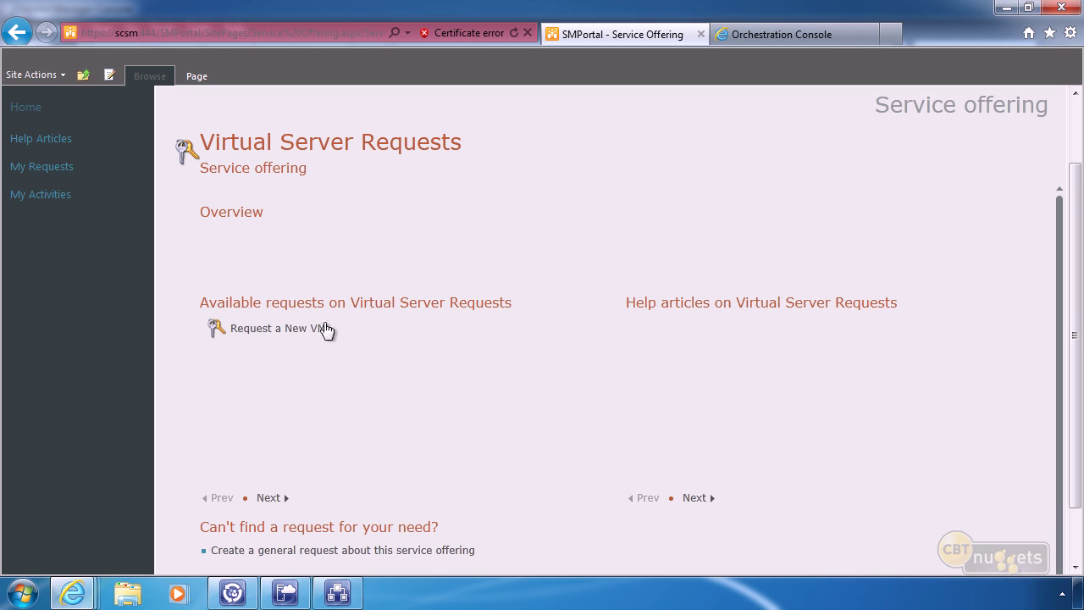
{"action": "left_click", "coordinate": [274, 338]}
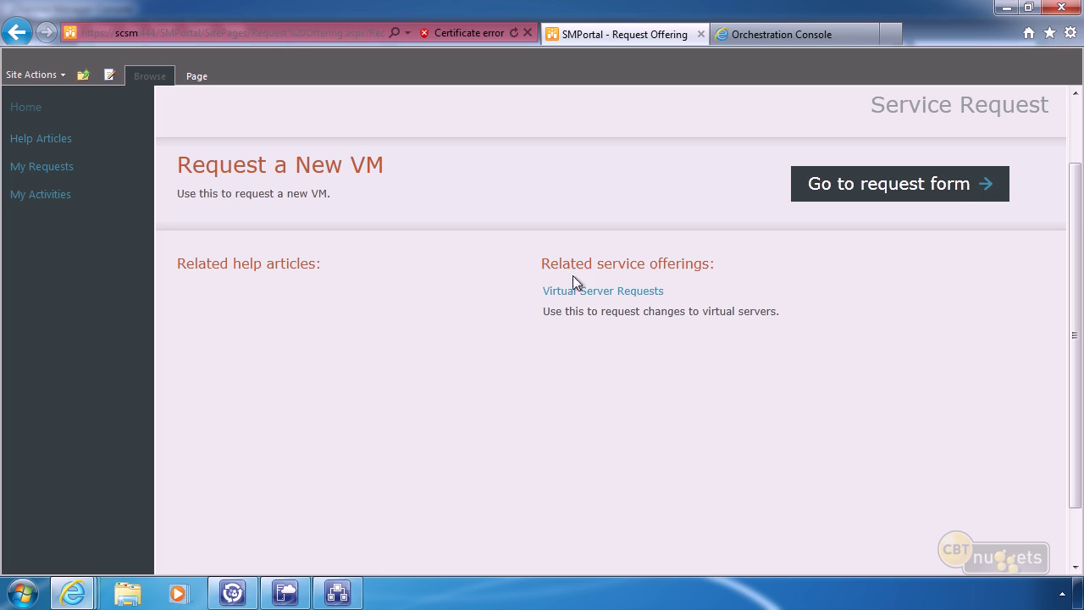
{"action": "left_click", "coordinate": [883, 185]}
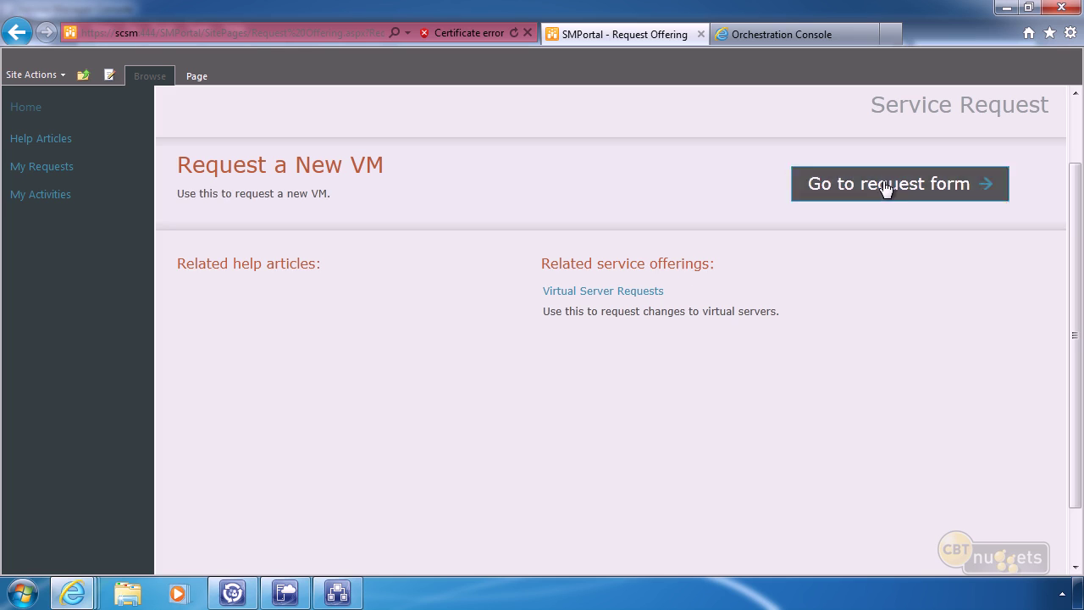
{"action": "left_click", "coordinate": [205, 321]}
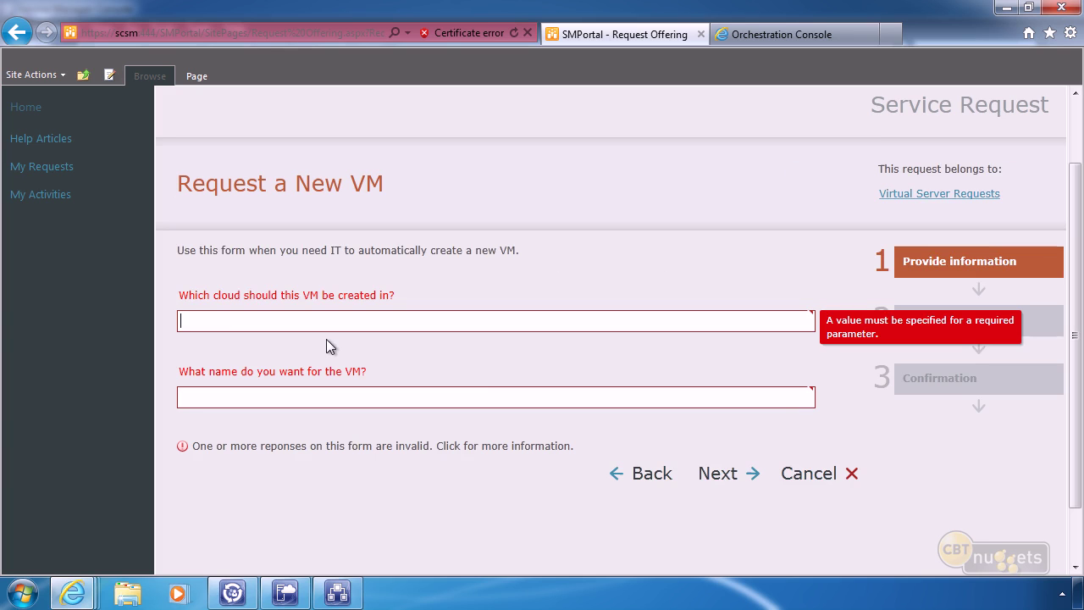
Submit a new VM request for 'vm2' in 'Our Cloud' and view it in My Requests.
{"action": "type", "text": "Our Cloud"}
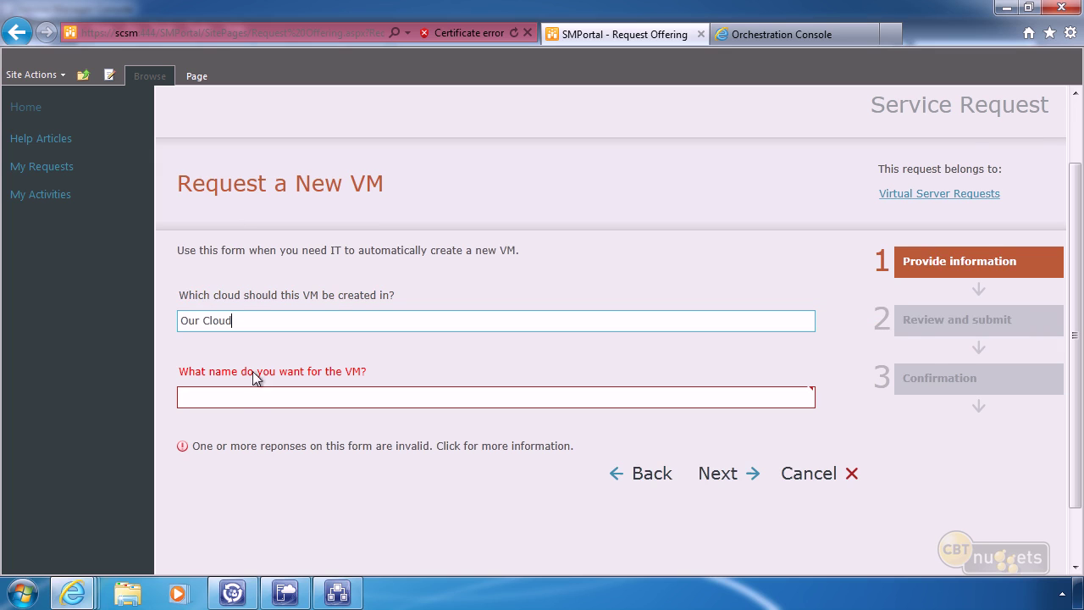
{"action": "left_click", "coordinate": [240, 395]}
{"action": "type", "text": "vm2"}
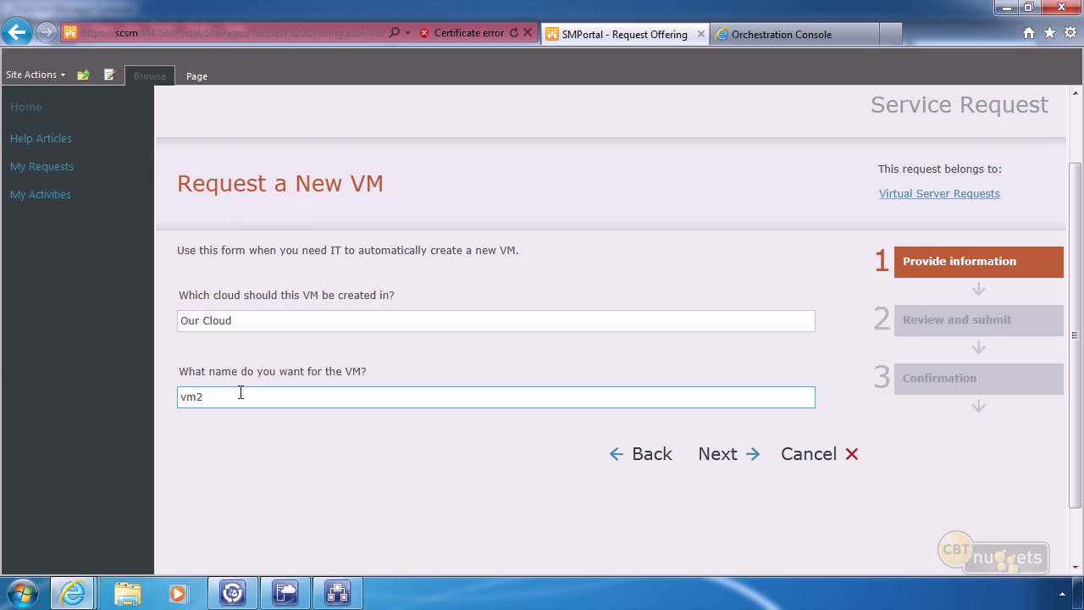
{"action": "left_click", "coordinate": [718, 457]}
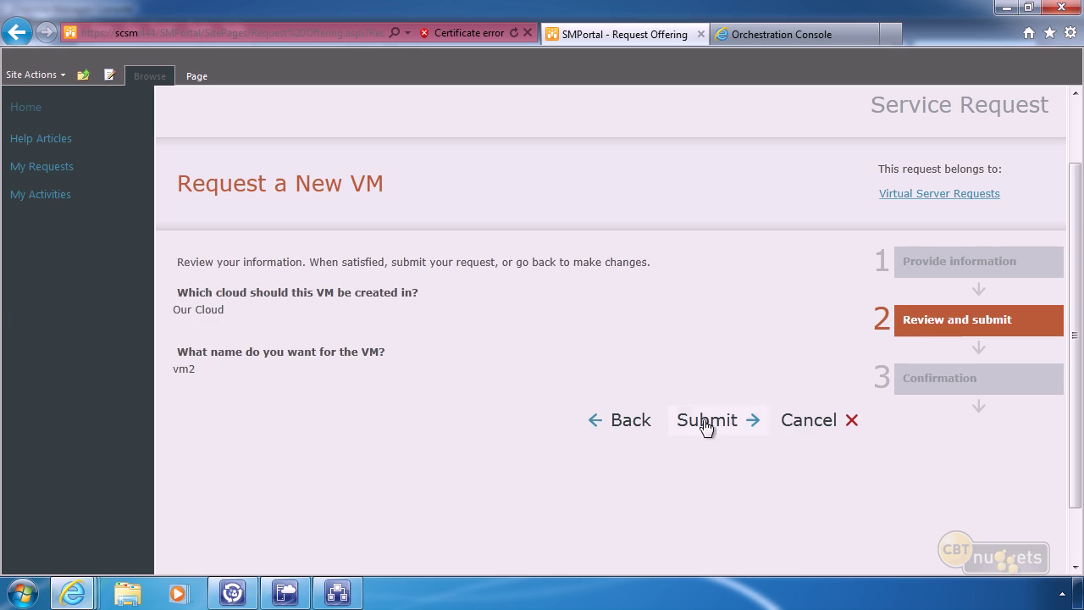
{"action": "left_click", "coordinate": [703, 423]}
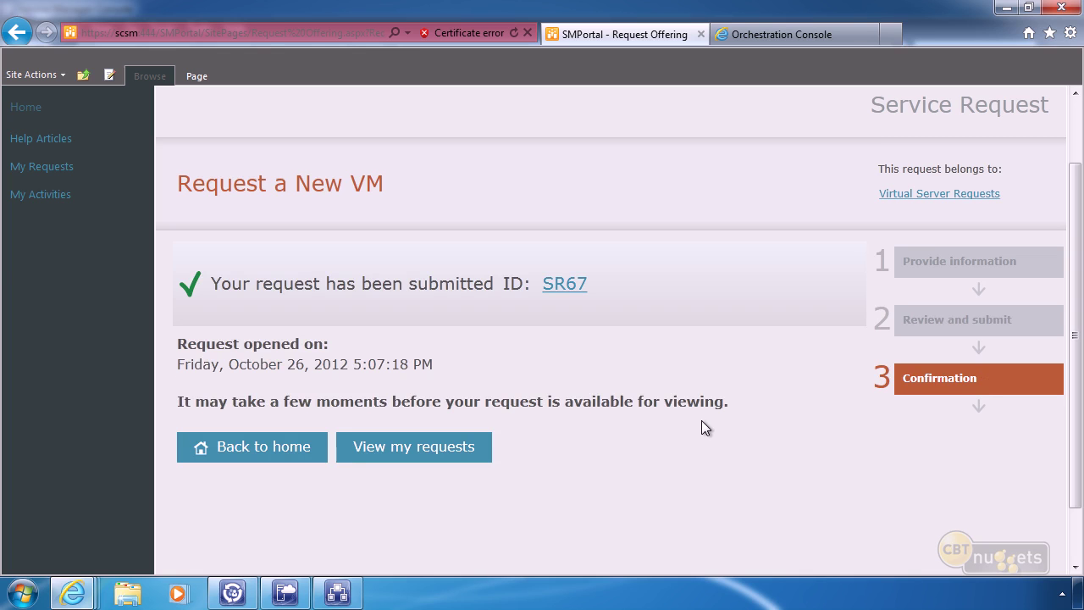
{"action": "left_click", "coordinate": [410, 449]}
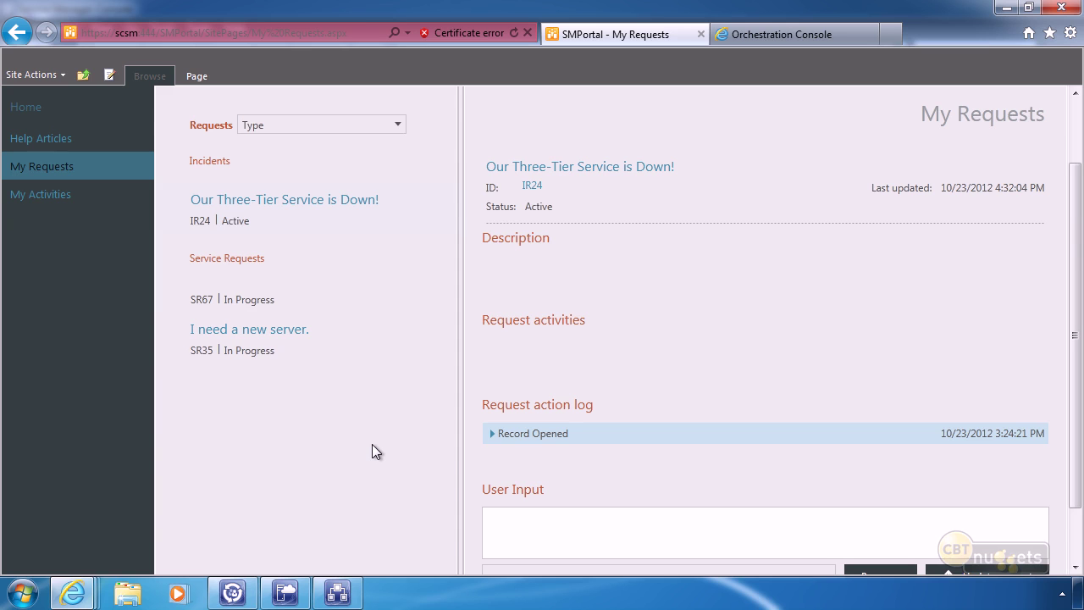
Approve RA68 with comment 'you apparently need a new VM!', then refresh Orchestration Console runbook statistics.
{"action": "left_click", "coordinate": [34, 203]}
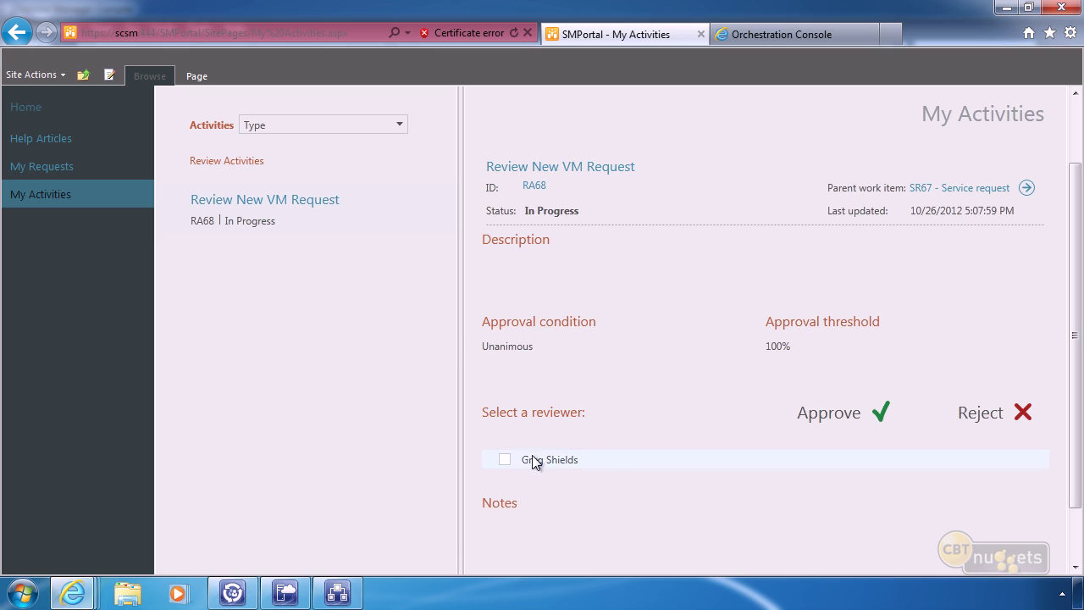
{"action": "left_click", "coordinate": [505, 461]}
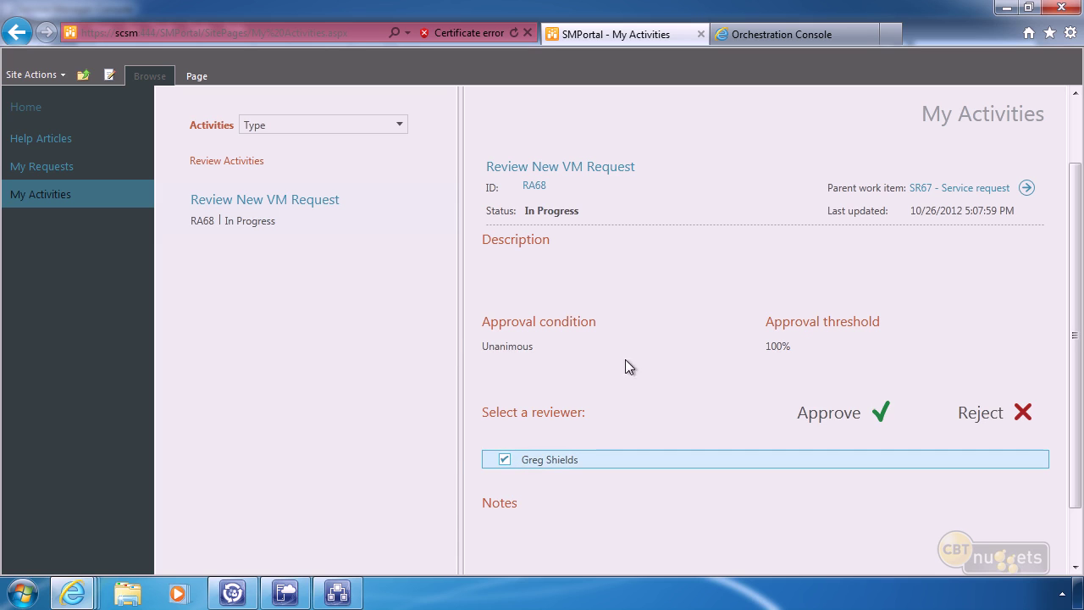
{"action": "left_click", "coordinate": [834, 421]}
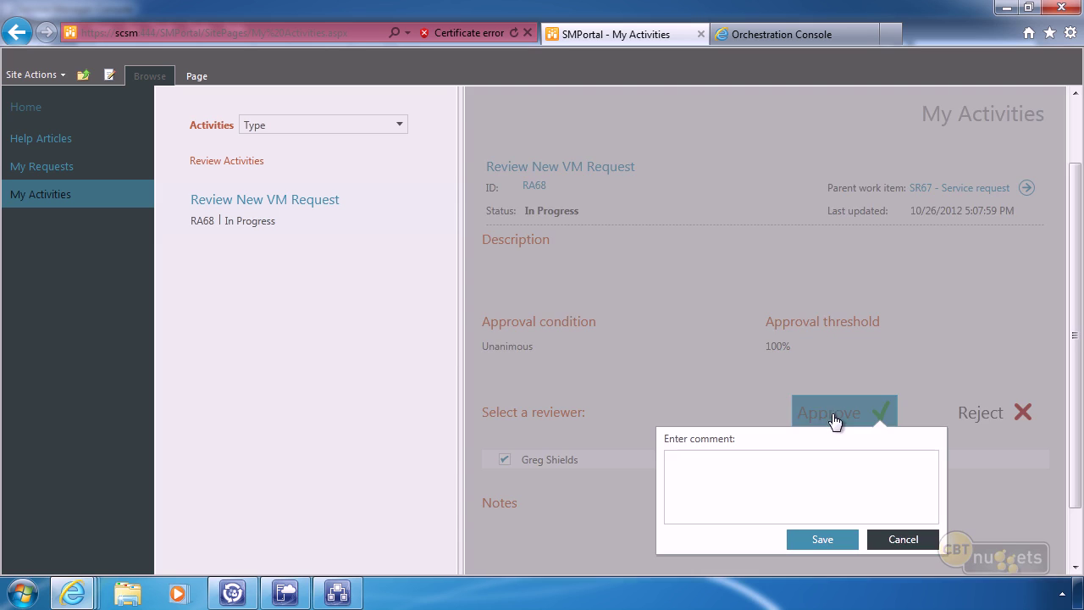
{"action": "left_click", "coordinate": [789, 491]}
{"action": "type", "text": "you apparently need an"}
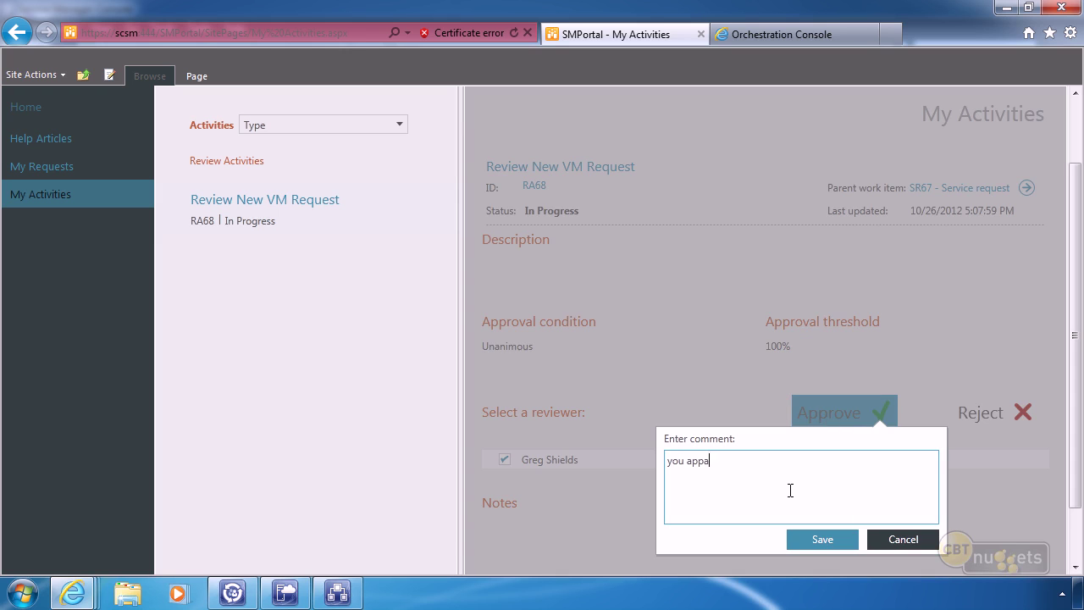
{"action": "key", "text": "BackSpace"}
{"action": "type", "text": "new VM!"}
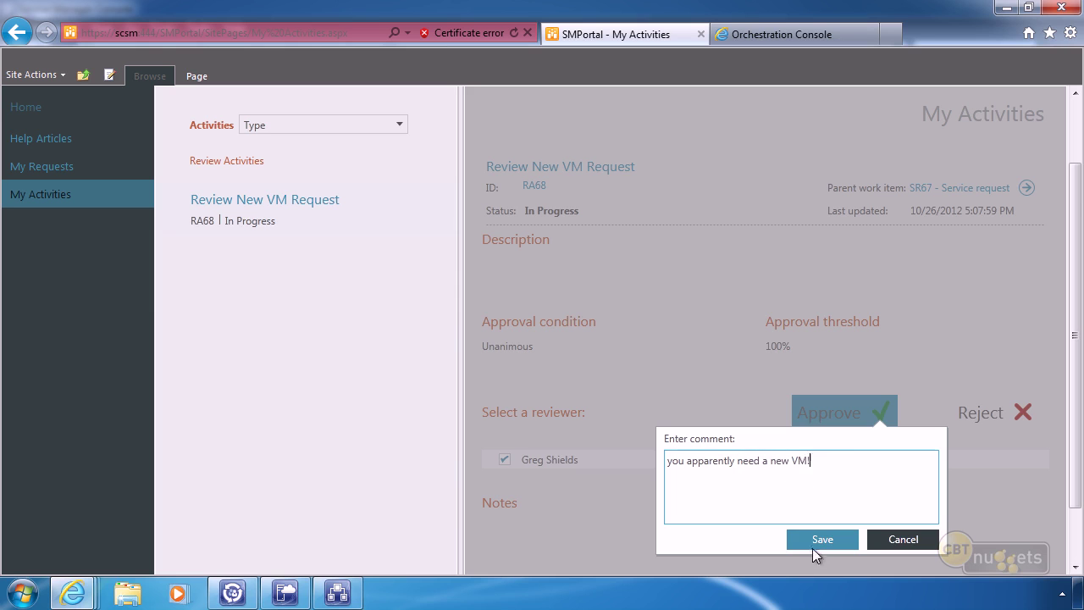
{"action": "left_click", "coordinate": [813, 539]}
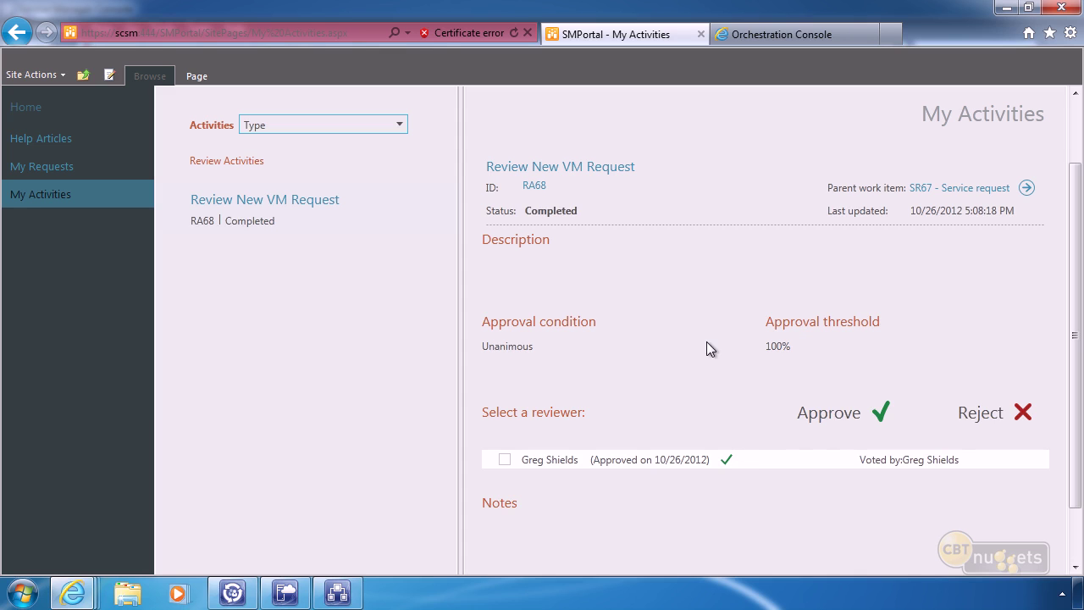
{"action": "left_click", "coordinate": [791, 36]}
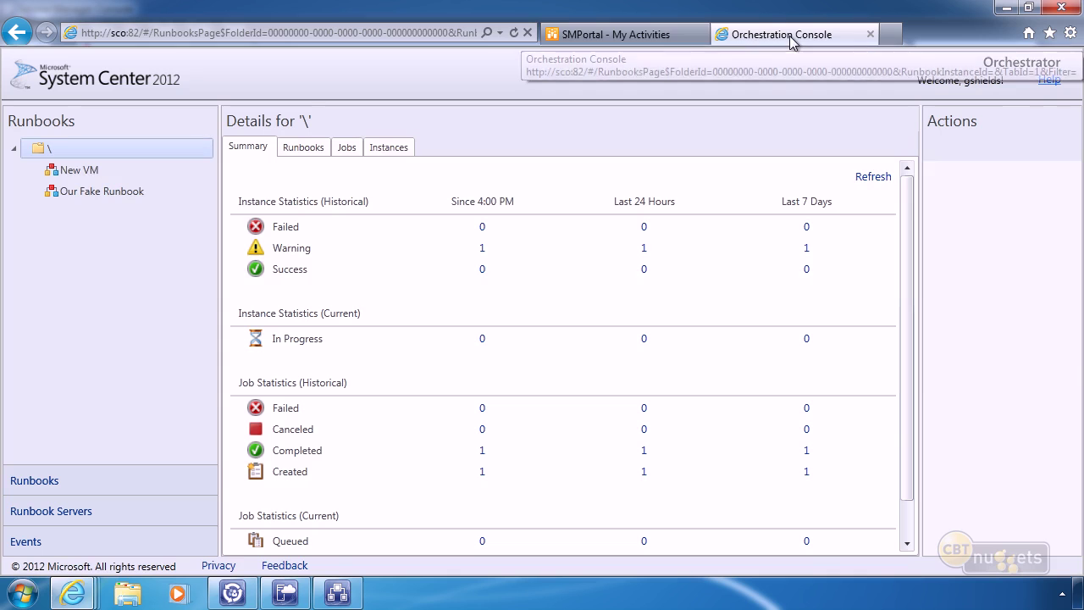
{"action": "left_click", "coordinate": [514, 33]}
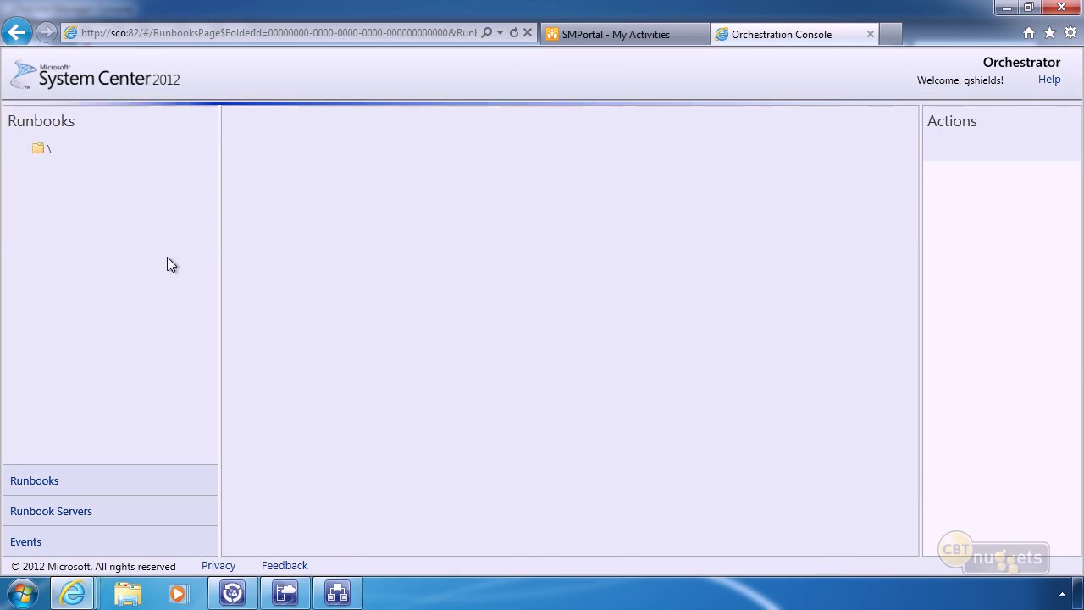